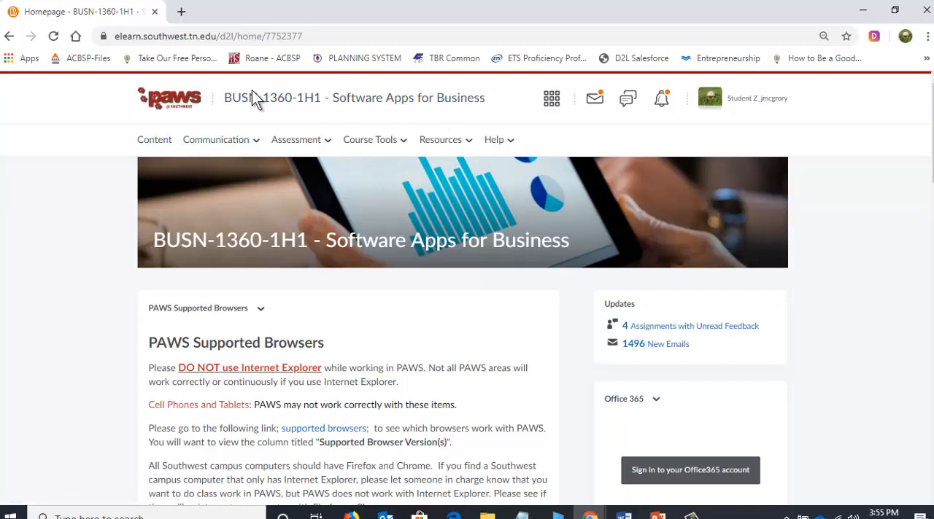
Open the course's Assignments list and look through the Word, Excel and PowerPoint dropbox folders on its first page.
click(307, 152)
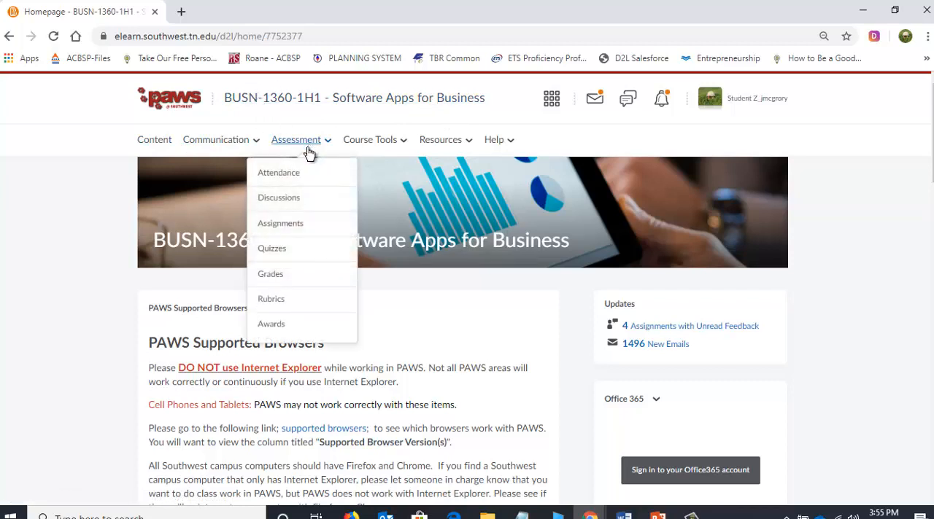
click(280, 229)
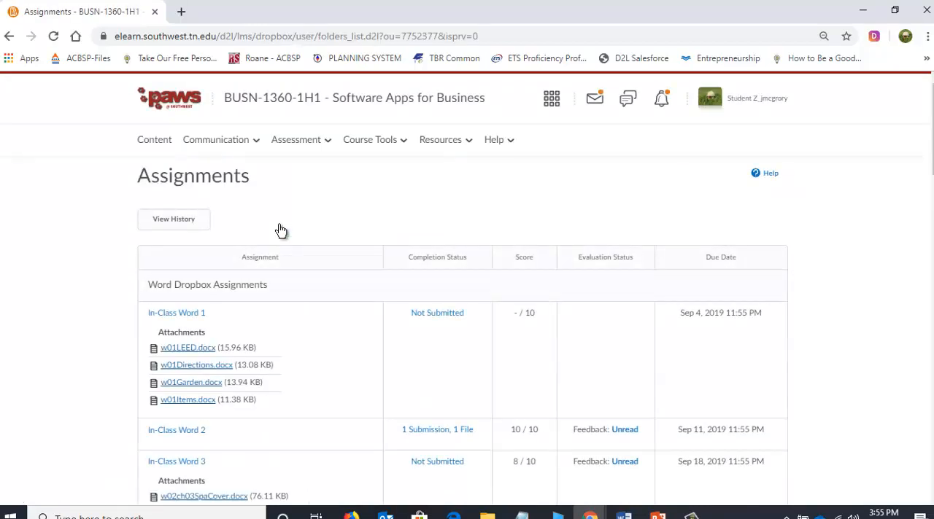
scroll(196, 288, down, 5)
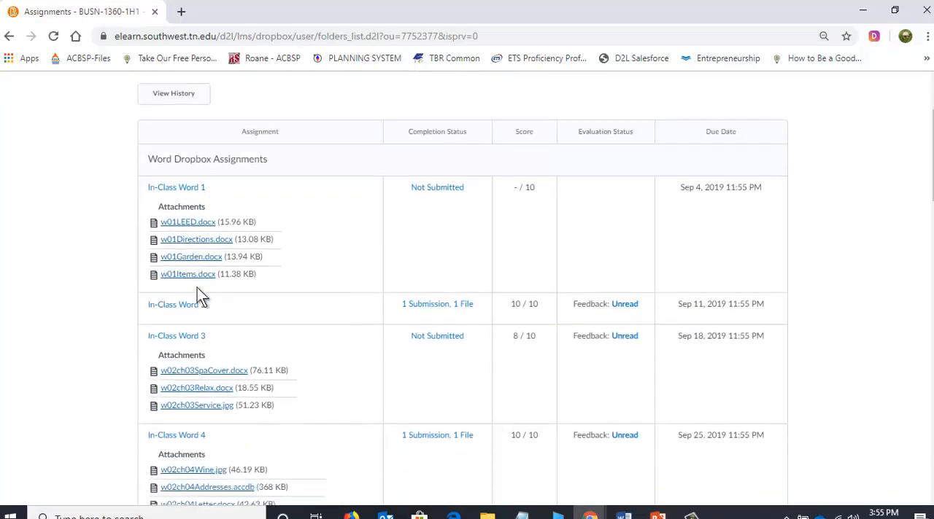
scroll(197, 290, down, 4)
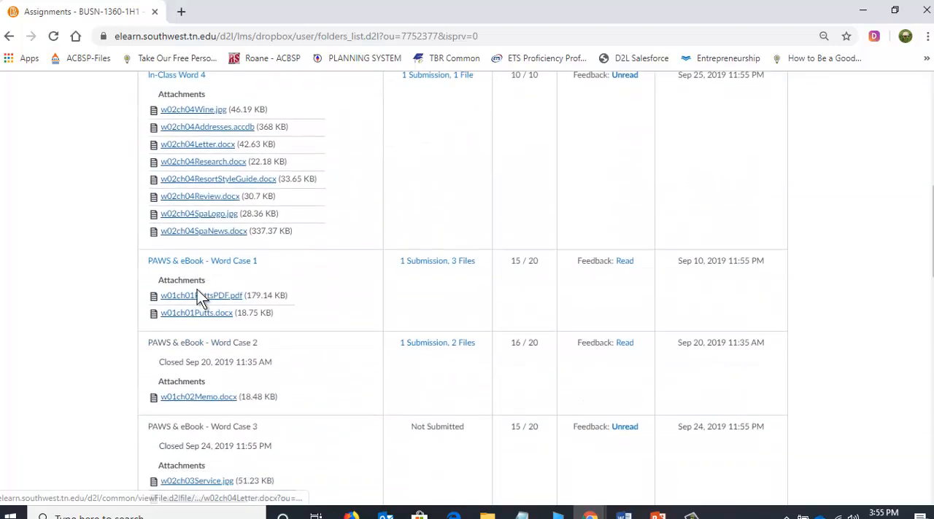
scroll(205, 275, down, 6)
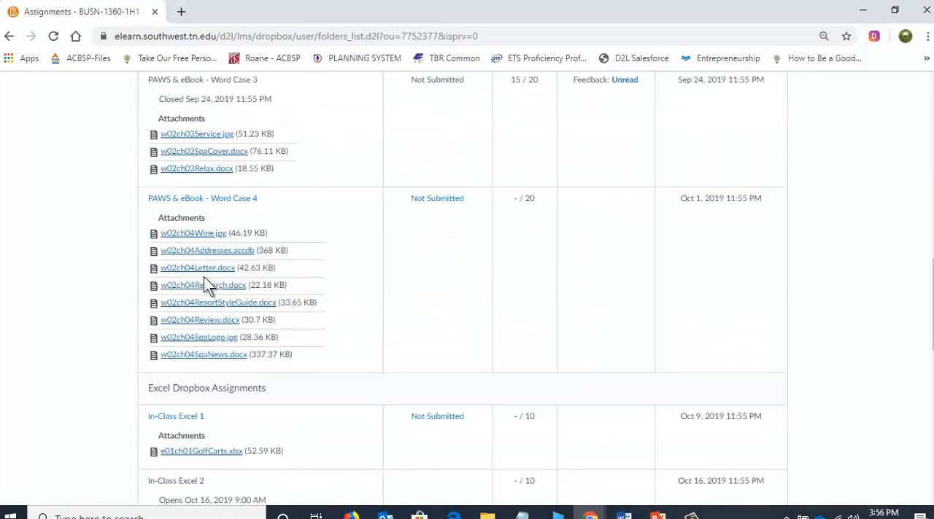
scroll(219, 273, down, 6)
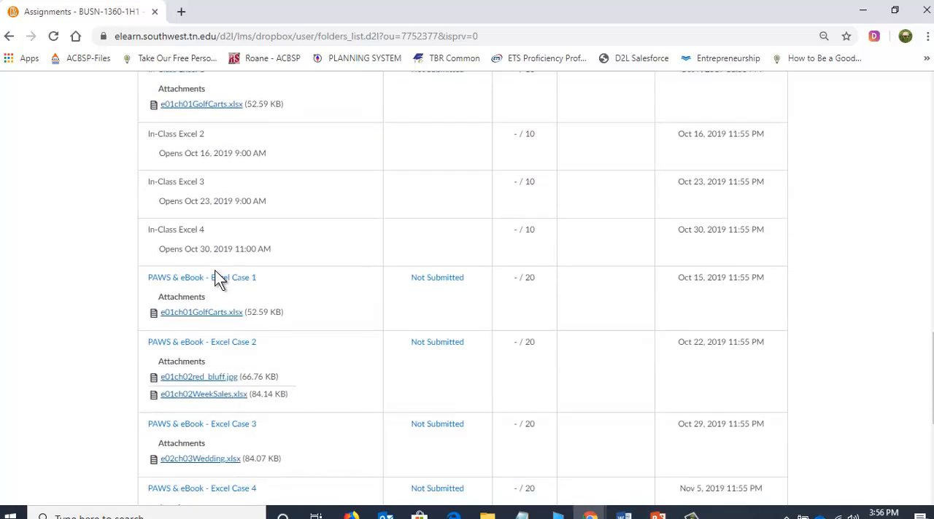
scroll(219, 283, down, 1)
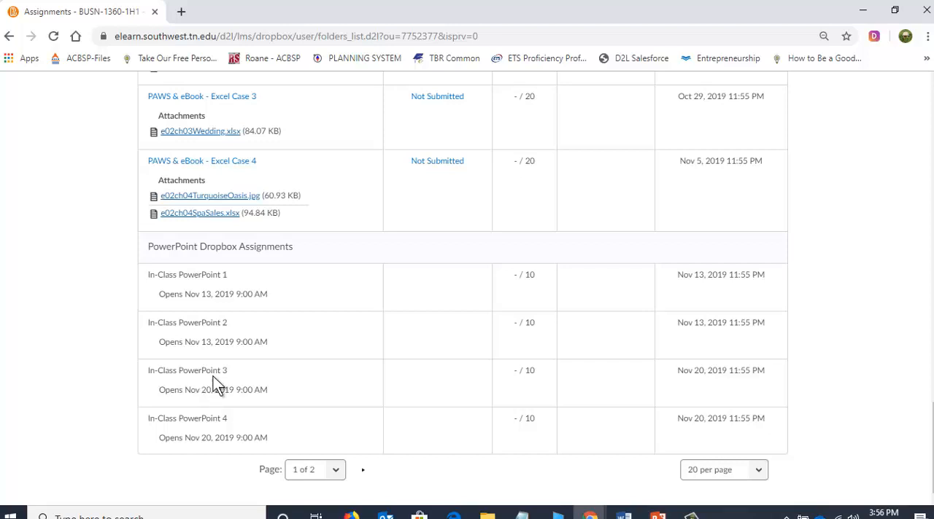
Switch to the PowerPoint instructions slide and highlight the dropbox name "Calculate Your Mid-Term Grade" in item 5.
mouse_move(657, 515)
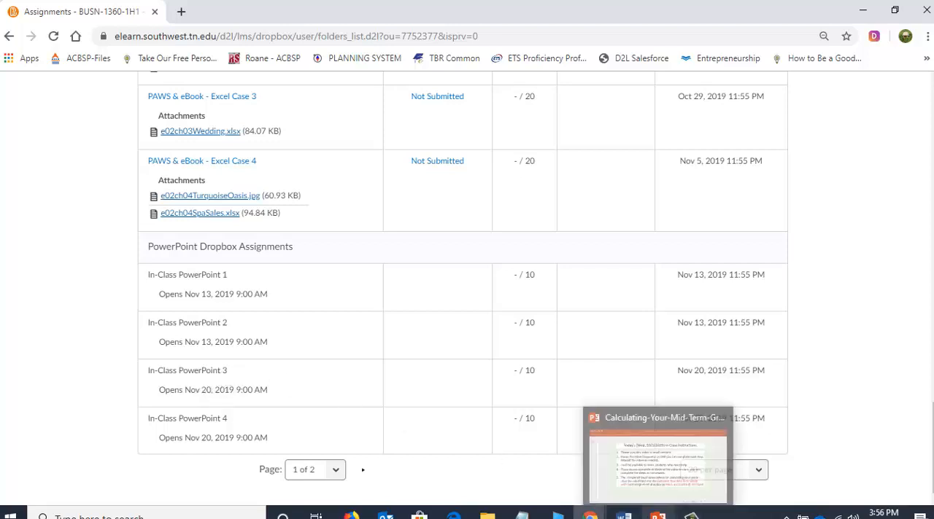
click(642, 467)
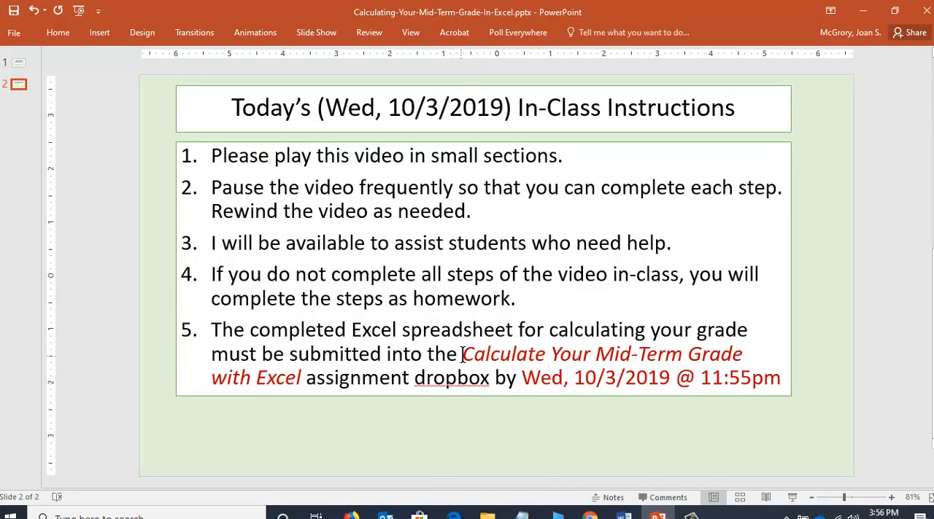
drag(461, 355, 725, 362)
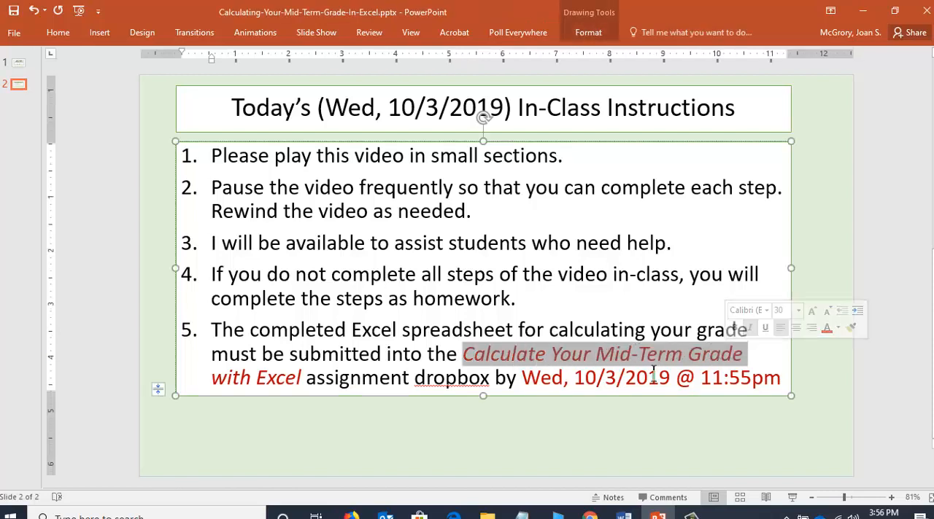
mouse_move(589, 514)
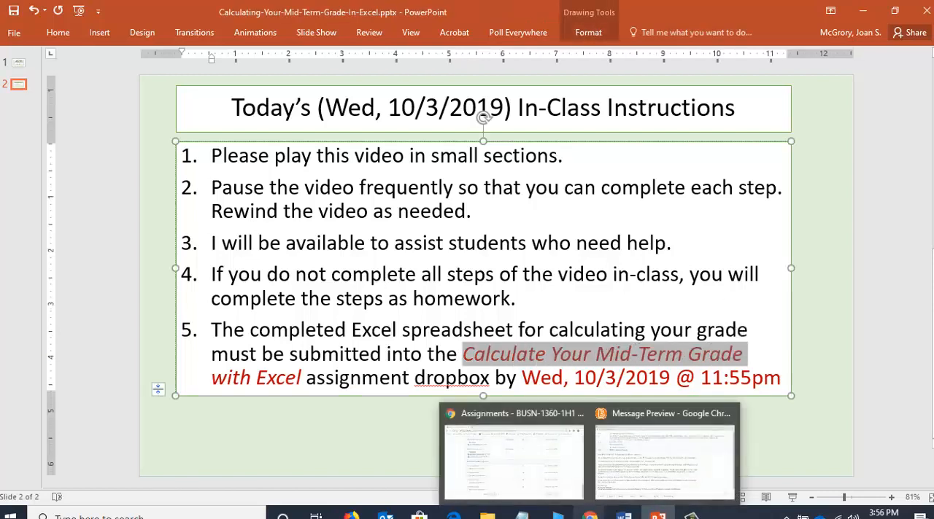
Return to the Assignments list in Chrome and show page 2 of 2.
click(562, 494)
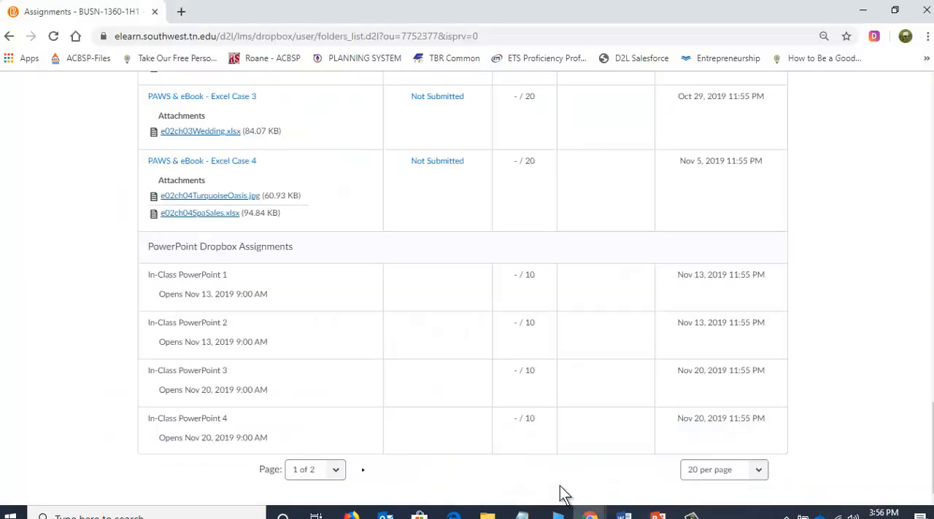
click(335, 472)
click(337, 473)
click(324, 497)
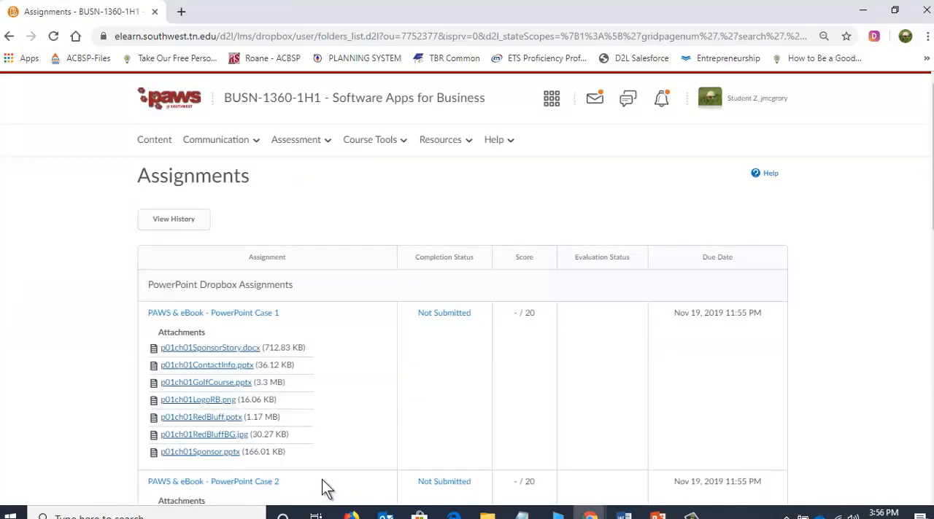
Open the "Calculate Your Mid-Term Grade with Excel" assignment and bring its file submission section into view.
scroll(314, 335, down, 4)
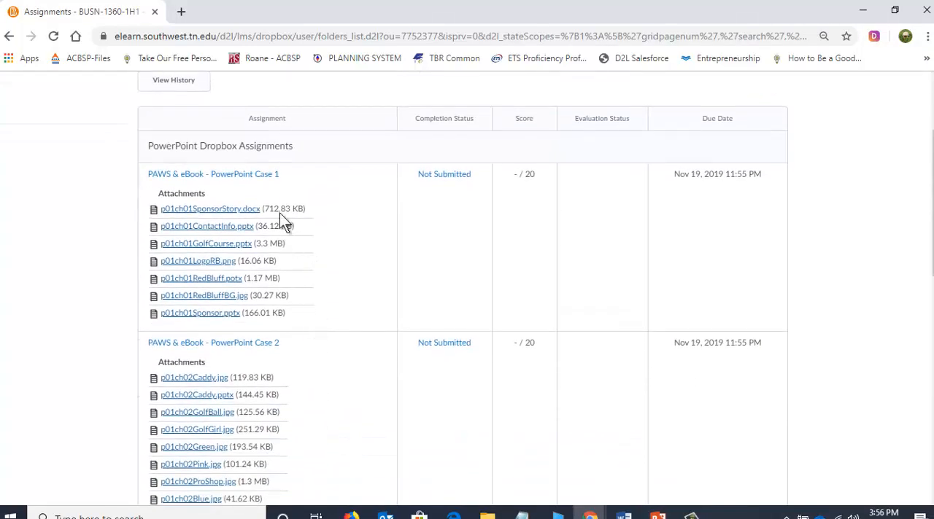
scroll(307, 241, down, 7)
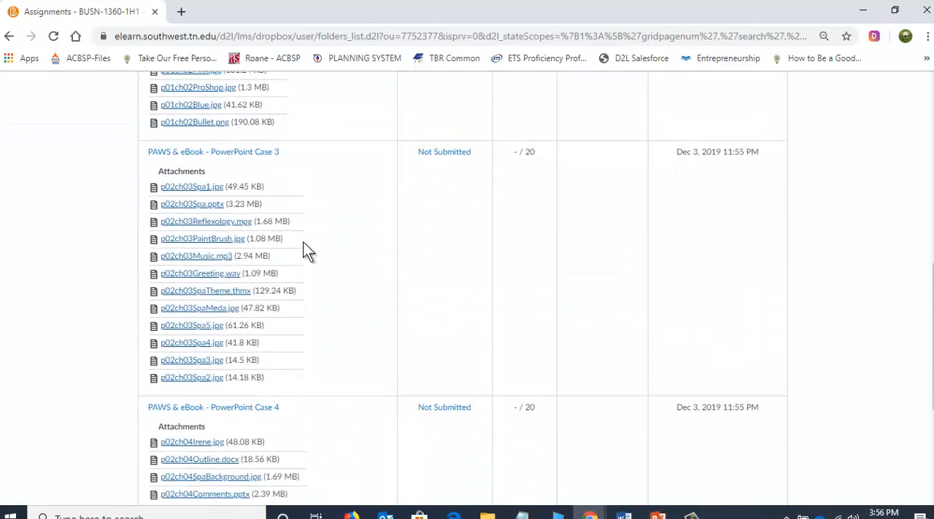
scroll(307, 256, down, 1)
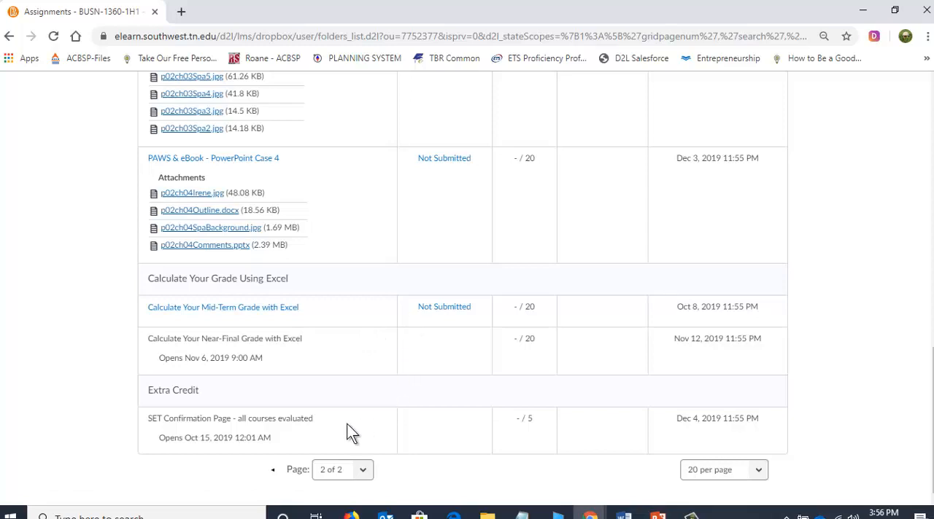
click(365, 473)
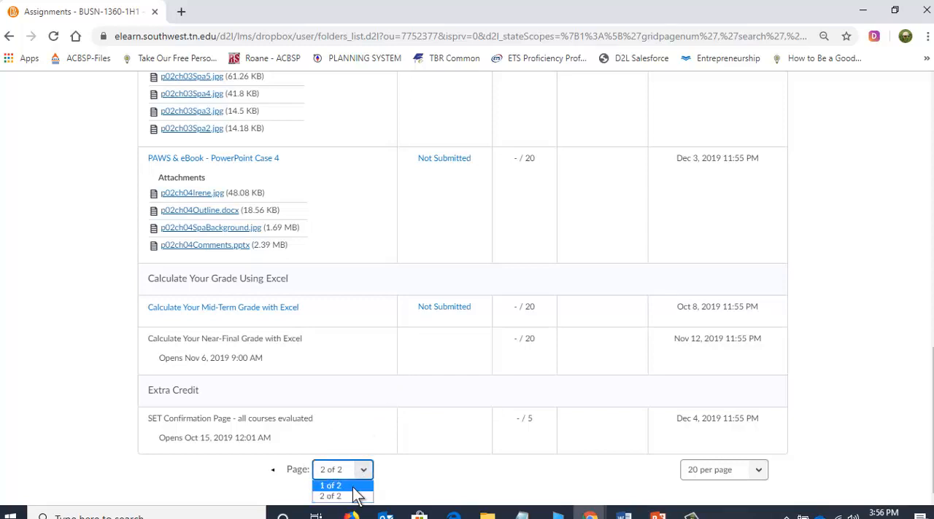
click(407, 468)
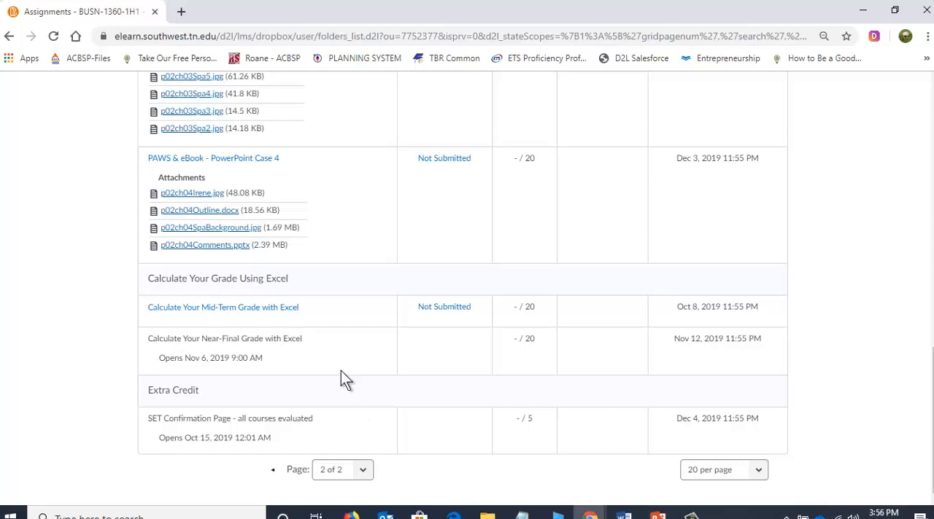
click(177, 309)
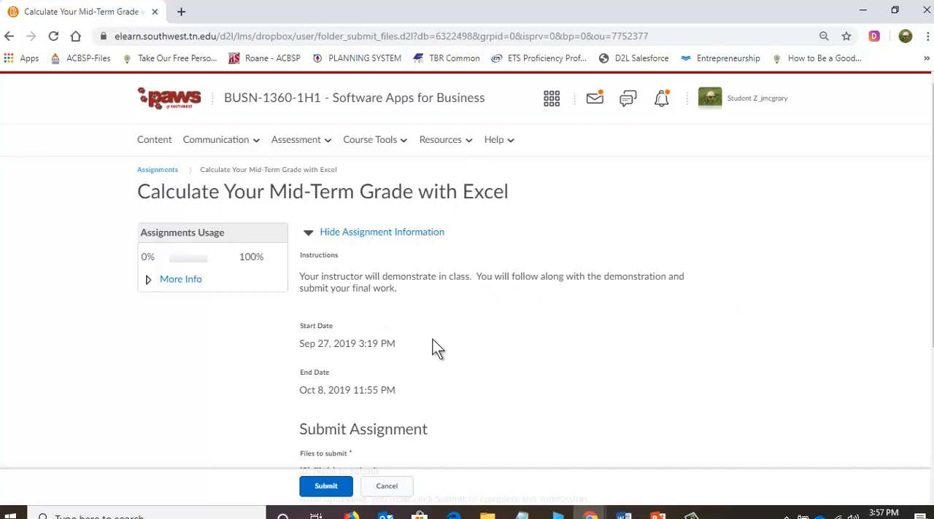
scroll(436, 348, down, 1)
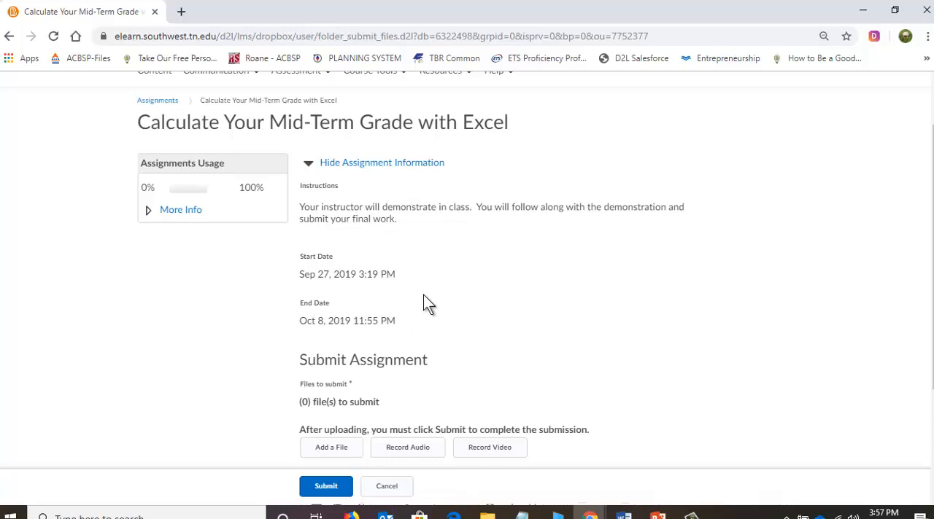
Search Windows for "Excel 2016", launch it and create a blank workbook.
click(127, 514)
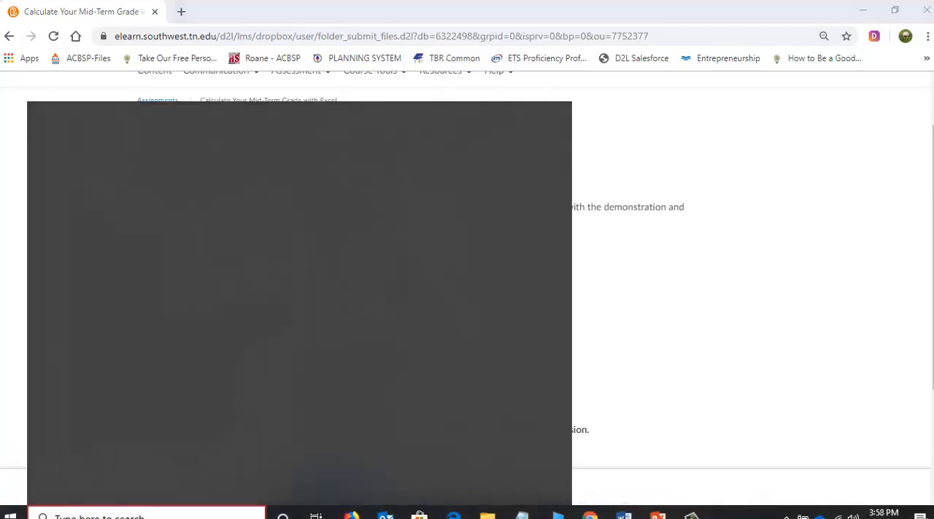
text(Ex)
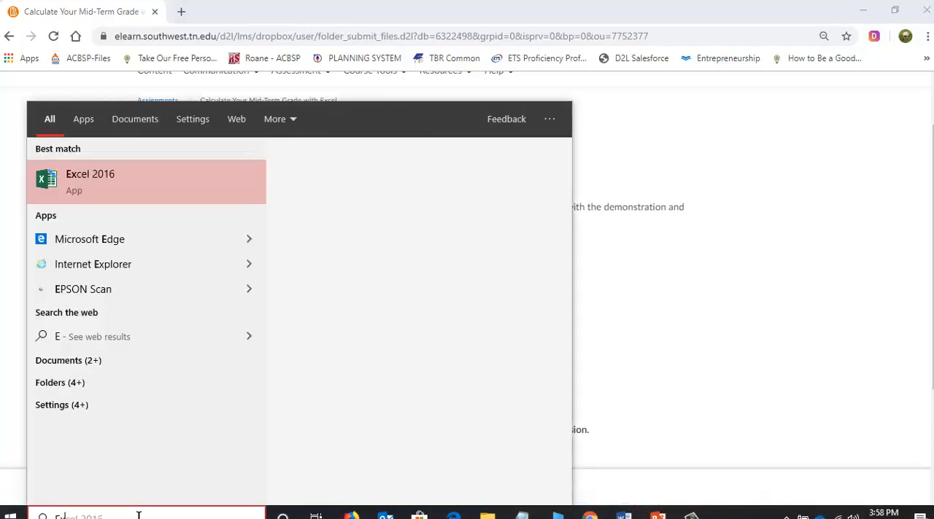
text(cel)
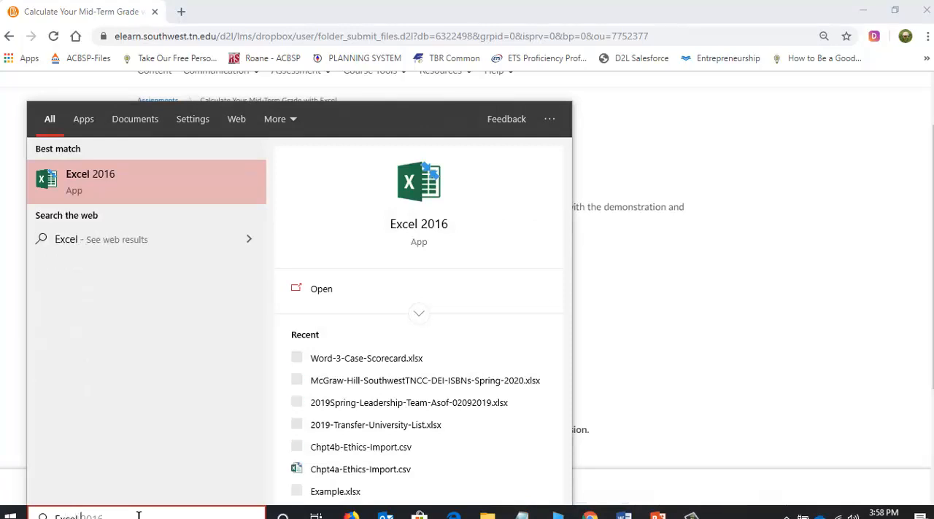
text( 2016)
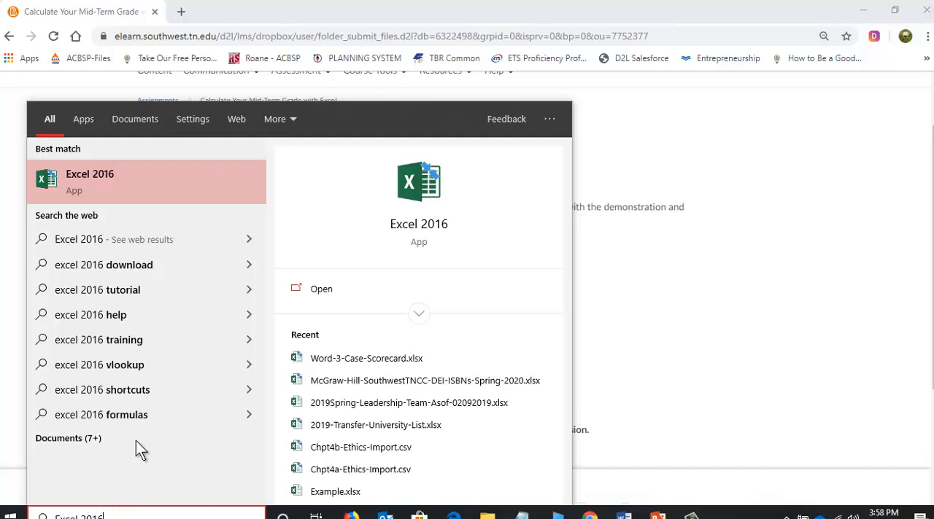
click(94, 191)
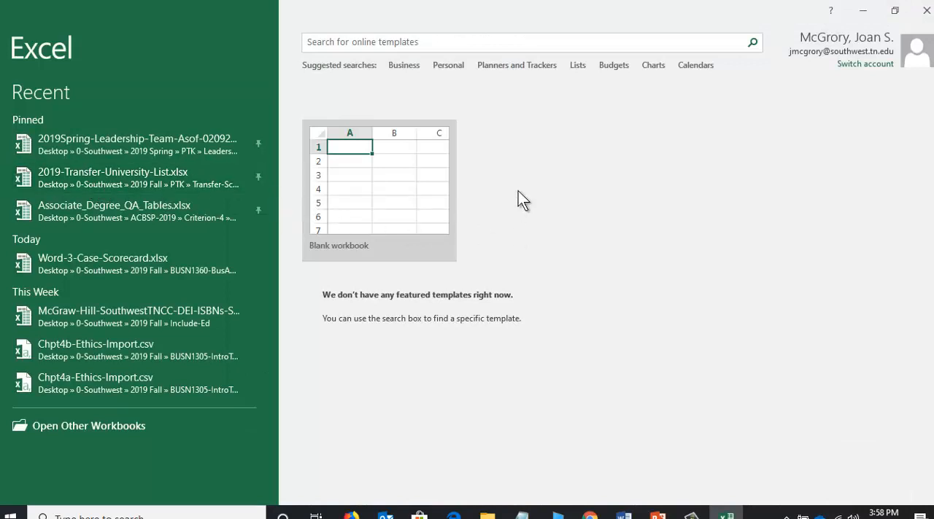
click(425, 156)
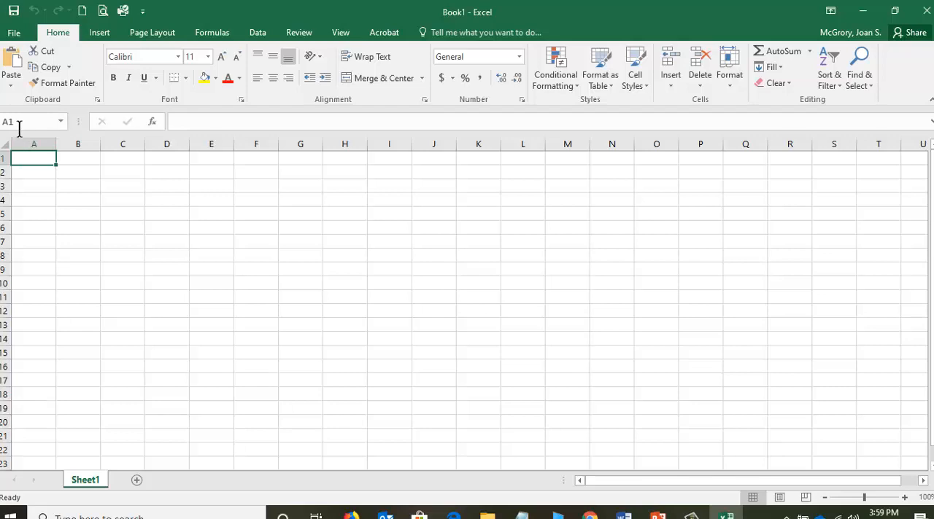
Select cell C2 and cell K23 in the empty sheet, and zoom the worksheet in to 150%.
click(128, 174)
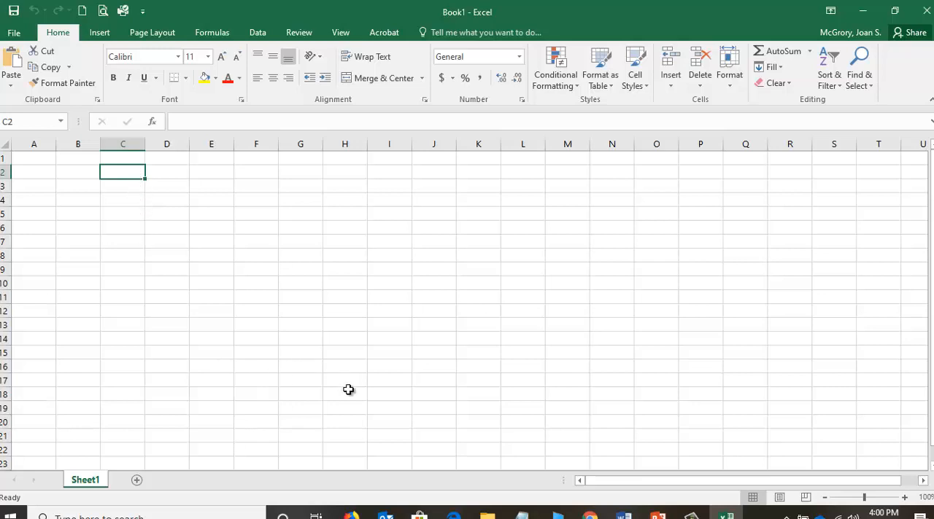
click(486, 459)
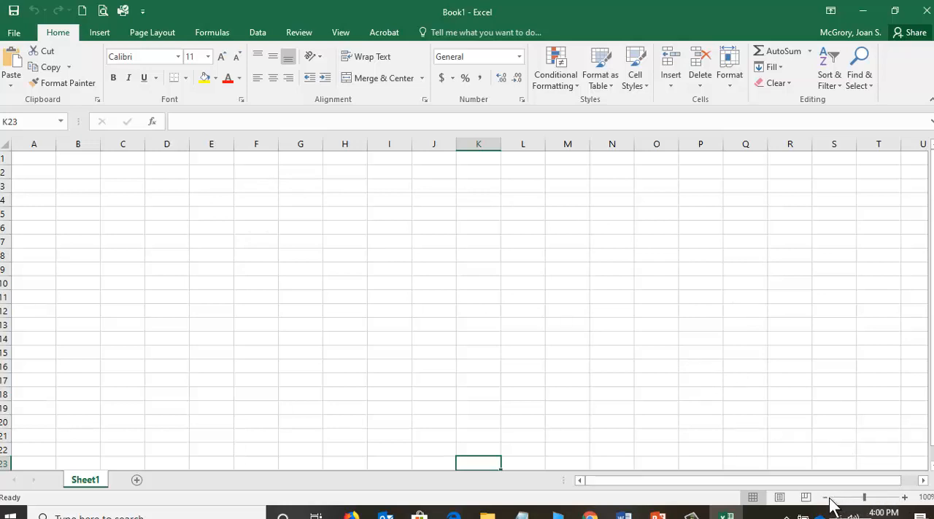
click(904, 502)
click(904, 498)
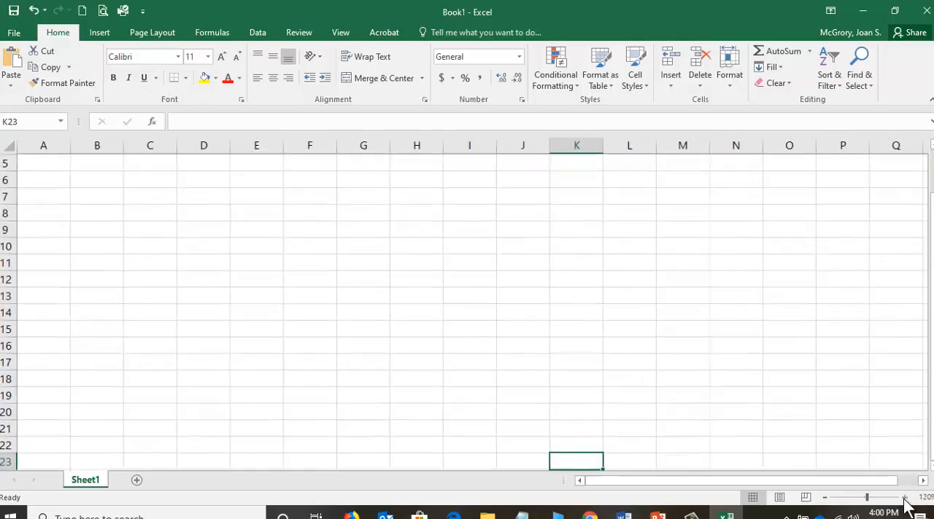
click(904, 499)
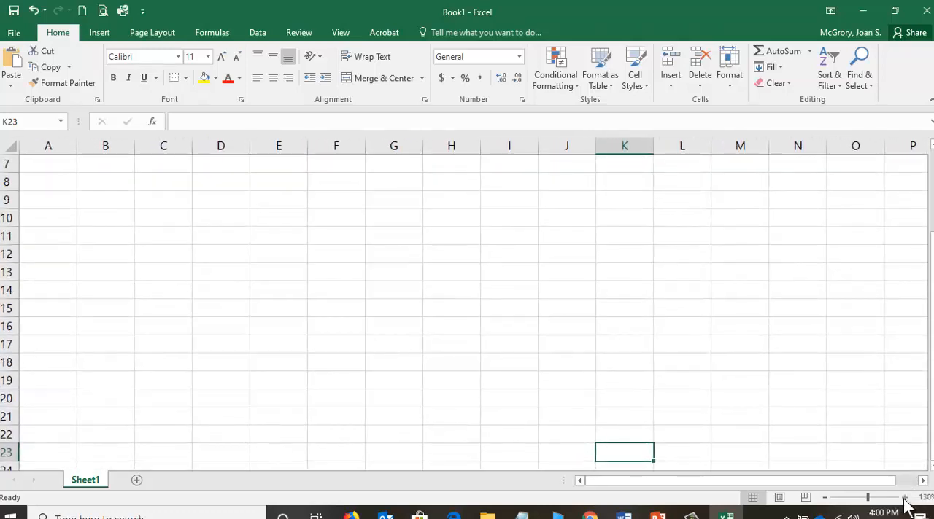
click(904, 499)
click(904, 499)
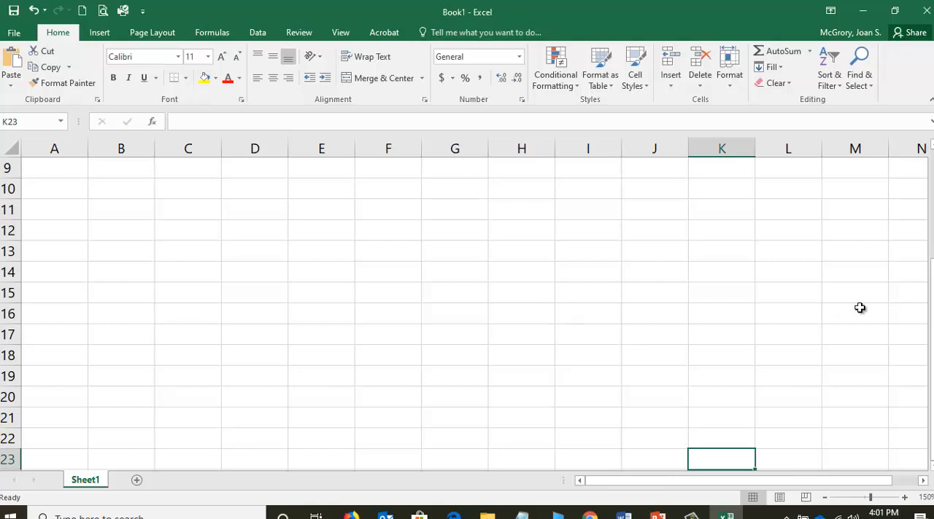
Enter the student's full name in cell A1.
drag(931, 276, 931, 172)
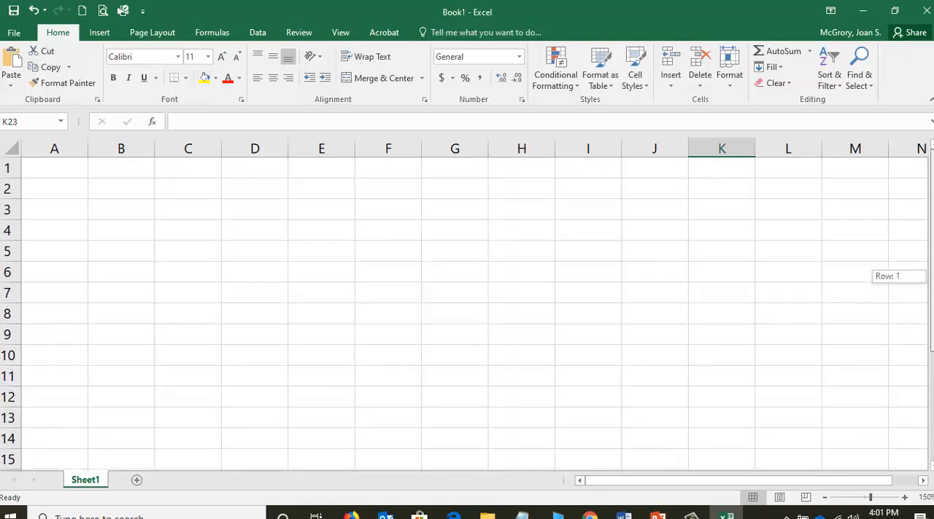
click(46, 171)
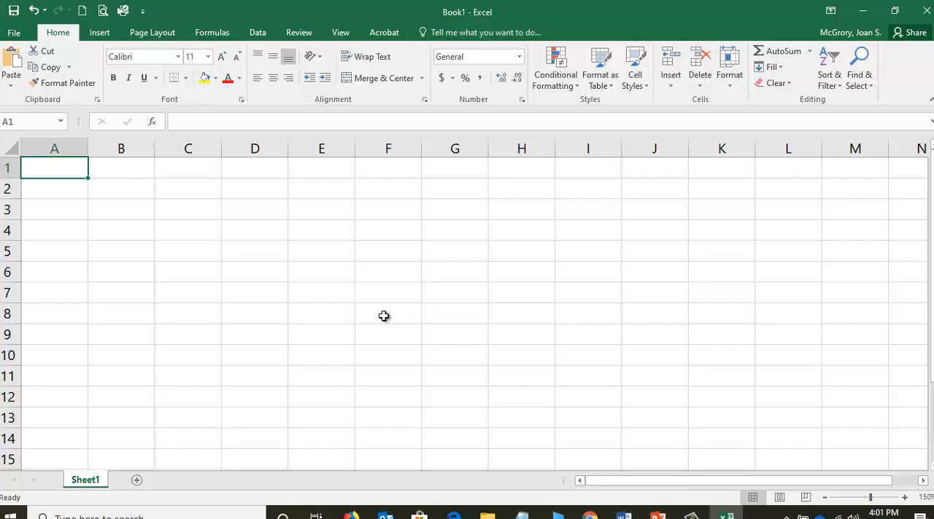
text(Anna App)
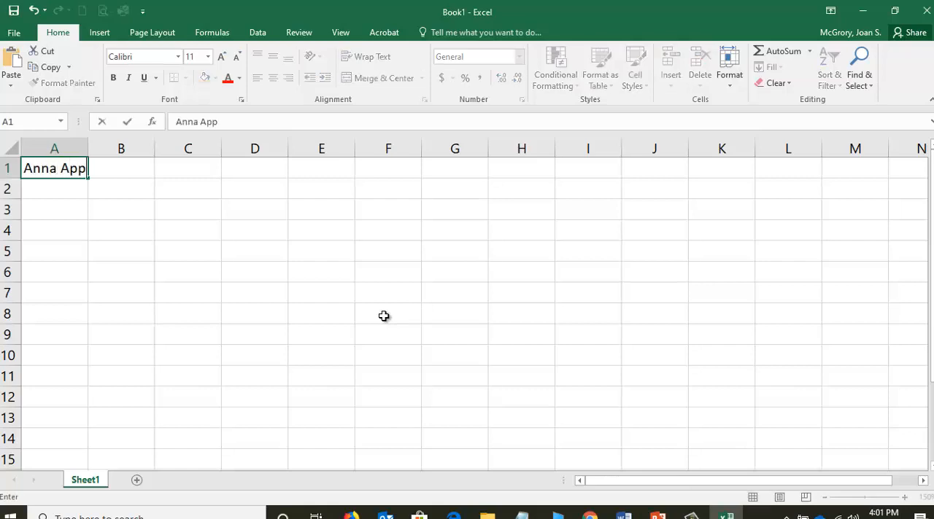
text(les)
key(Return)
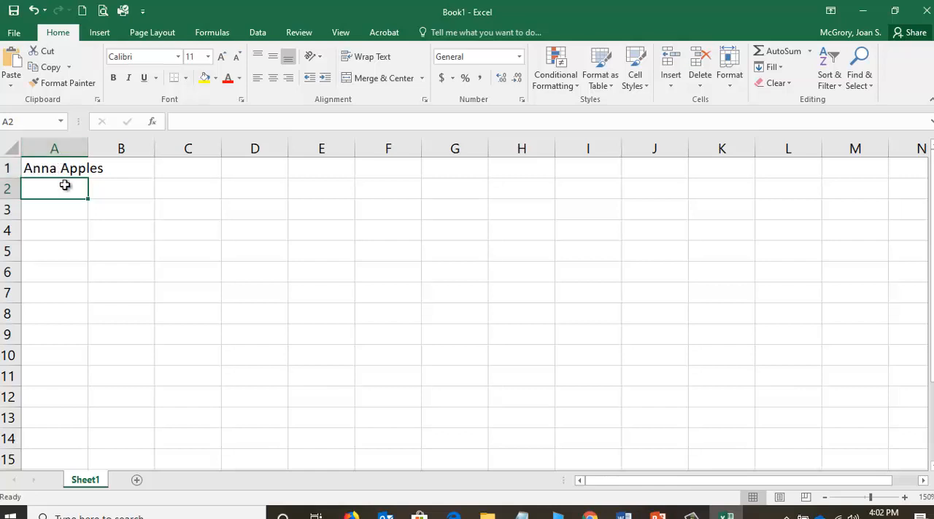
Enter the title "Mid-Term Grade" in cell B1 beside the student's name.
click(64, 168)
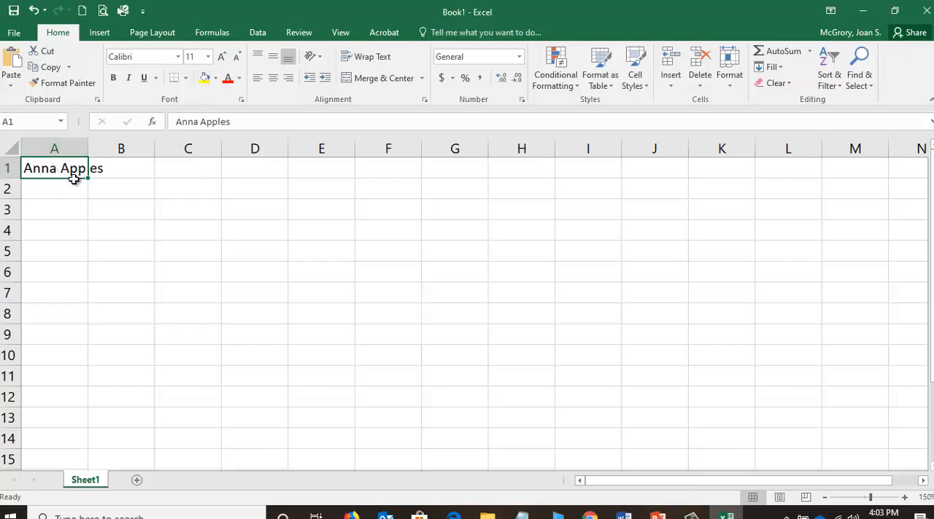
click(120, 169)
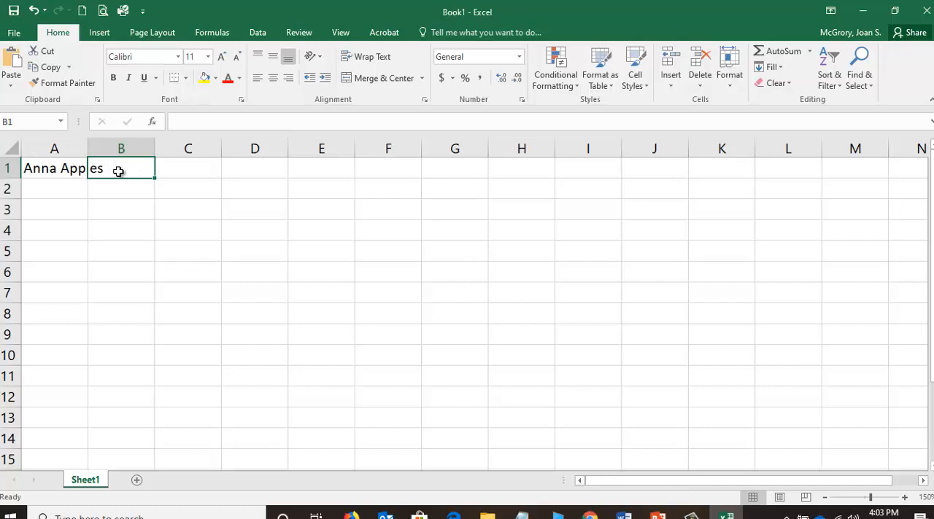
text(Mid)
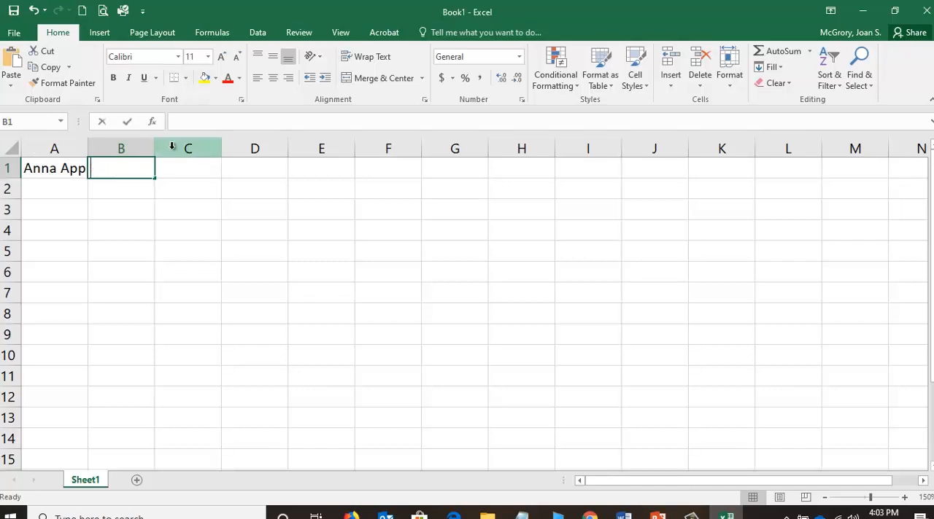
text(-)
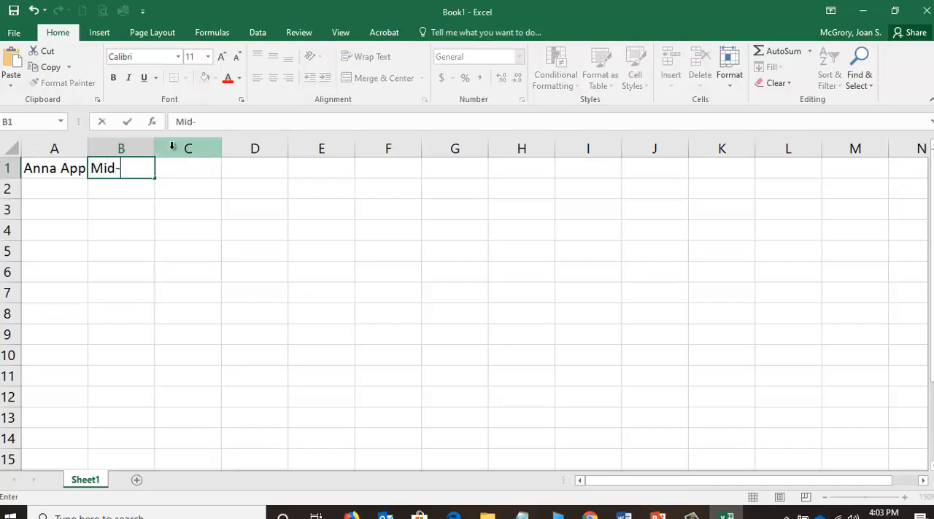
text(Term Gr)
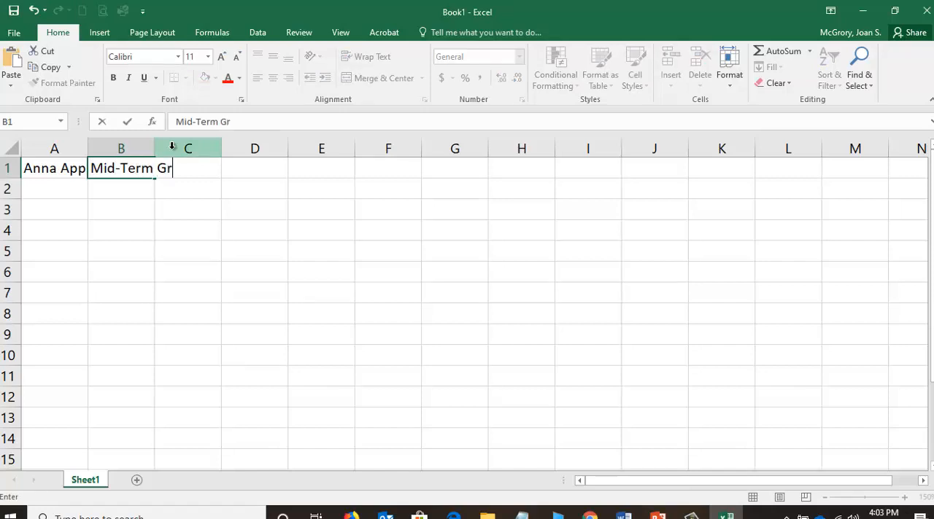
text(ade)
key(Return)
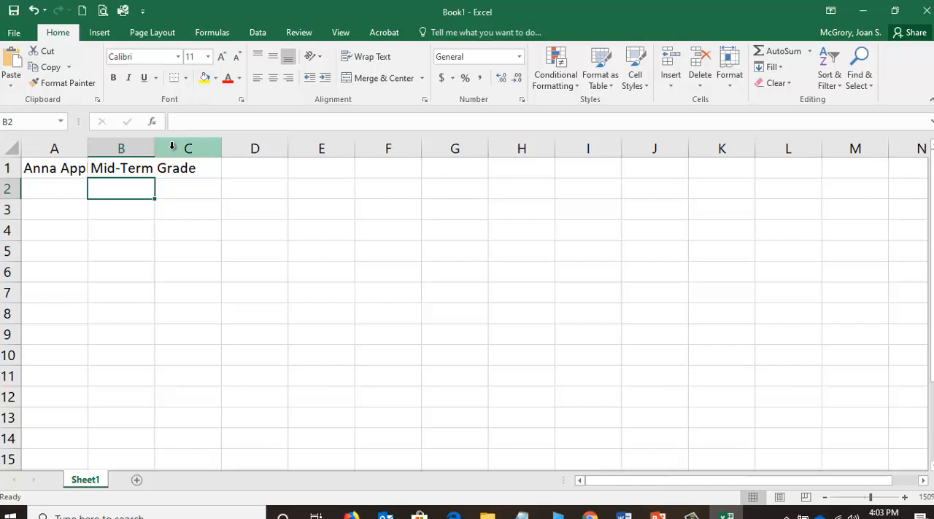
Replace the title in cell B1 with "My Mid-Term Grade".
click(142, 169)
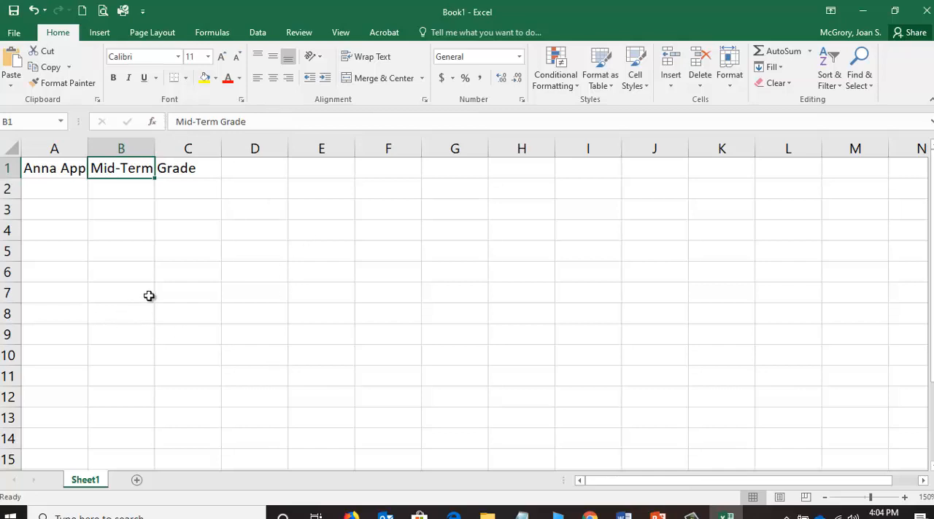
text(M)
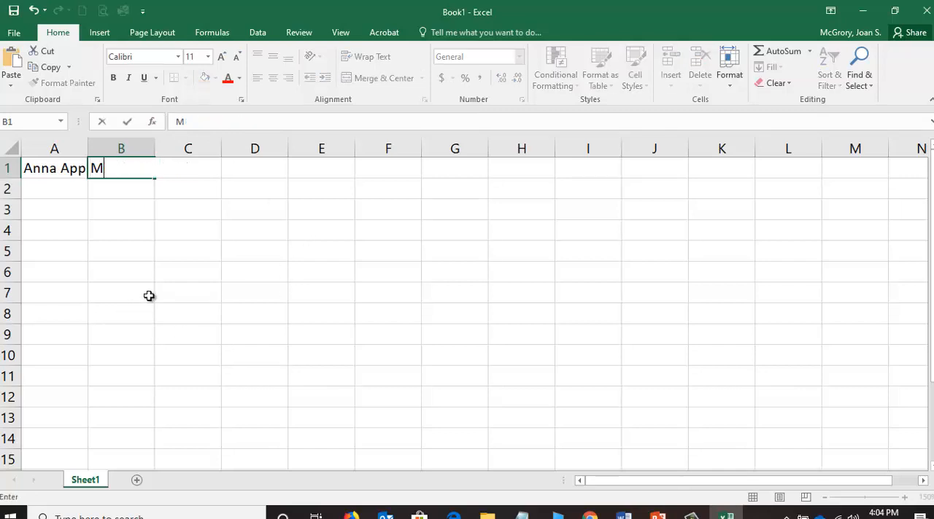
text(y Mid-)
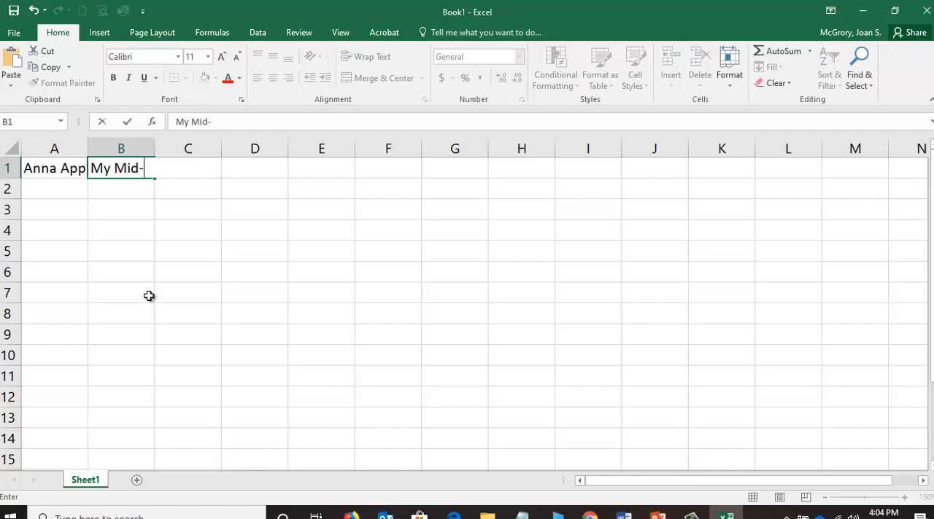
text(Term Grade)
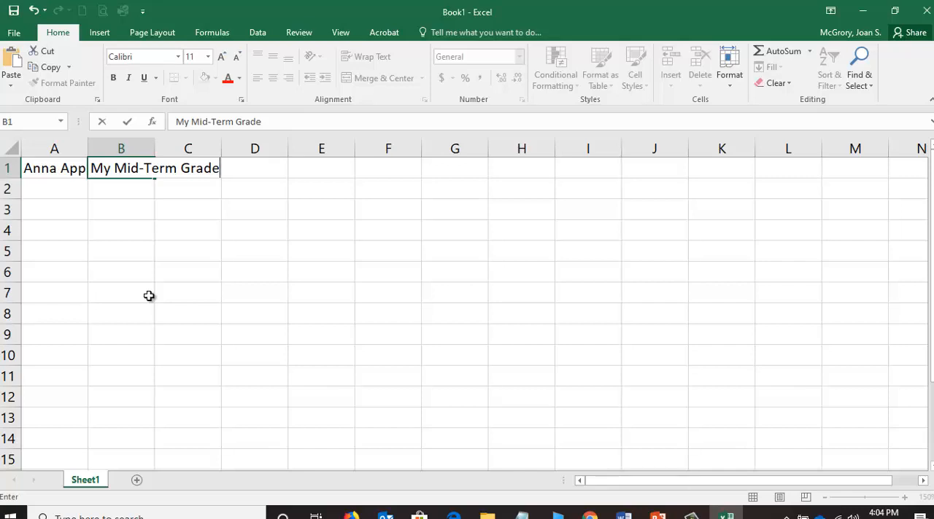
key(Return)
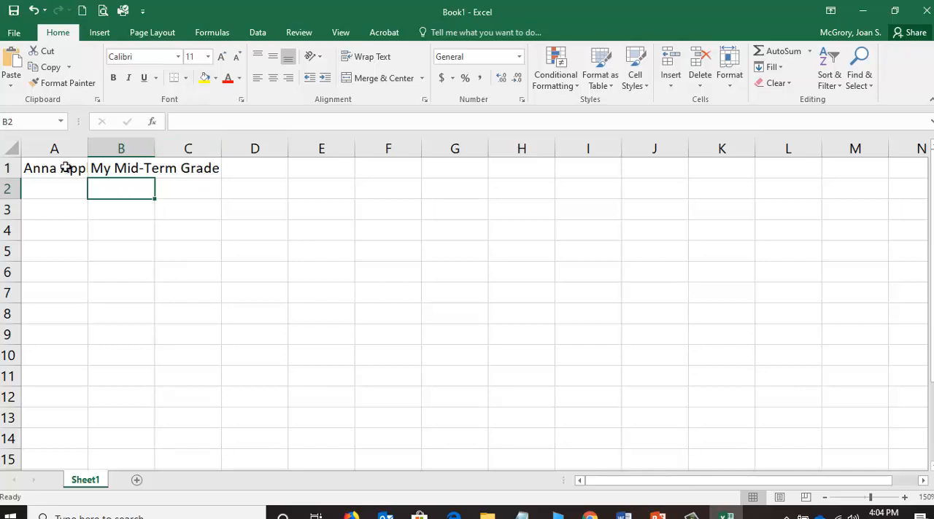
Check which of cells C1 and B1 holds the title text, and zoom the worksheet in to 270%.
click(194, 169)
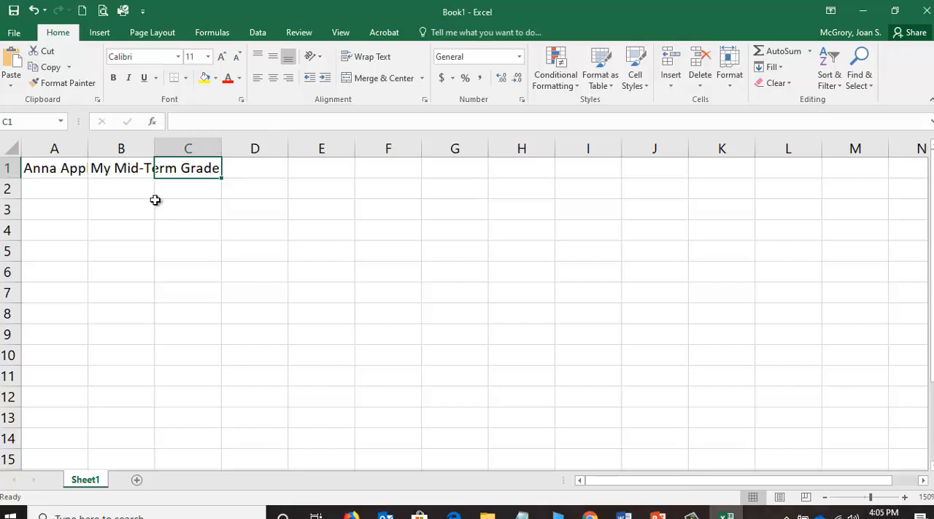
click(120, 169)
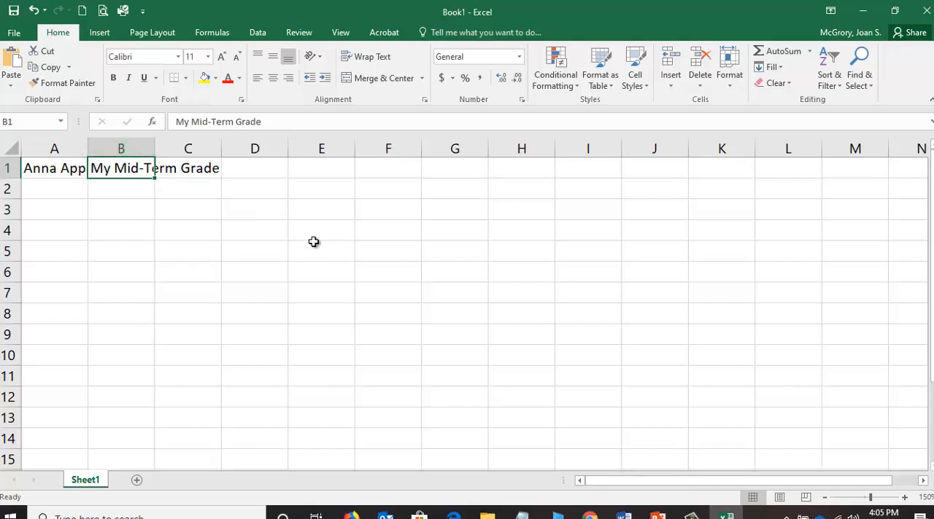
click(904, 497)
click(904, 497)
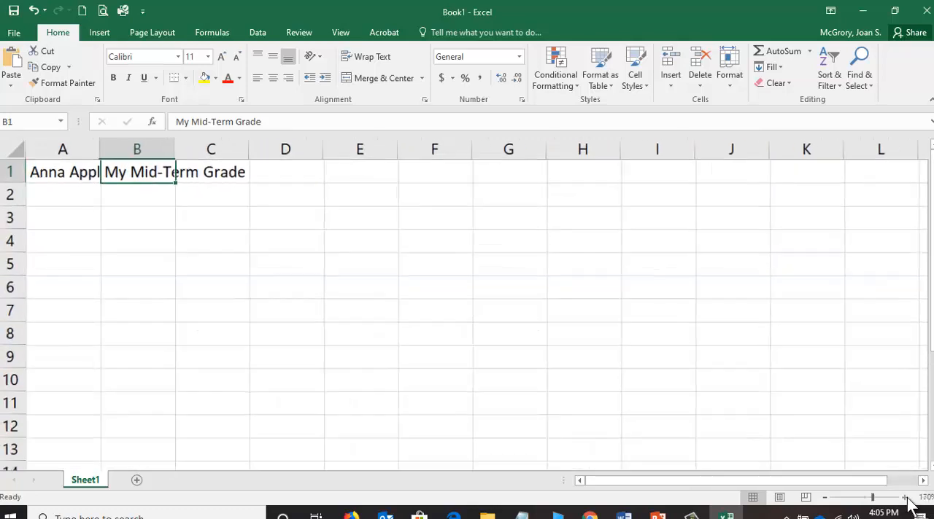
click(904, 498)
click(904, 497)
click(905, 498)
click(904, 497)
click(905, 498)
click(904, 497)
click(904, 497)
click(905, 498)
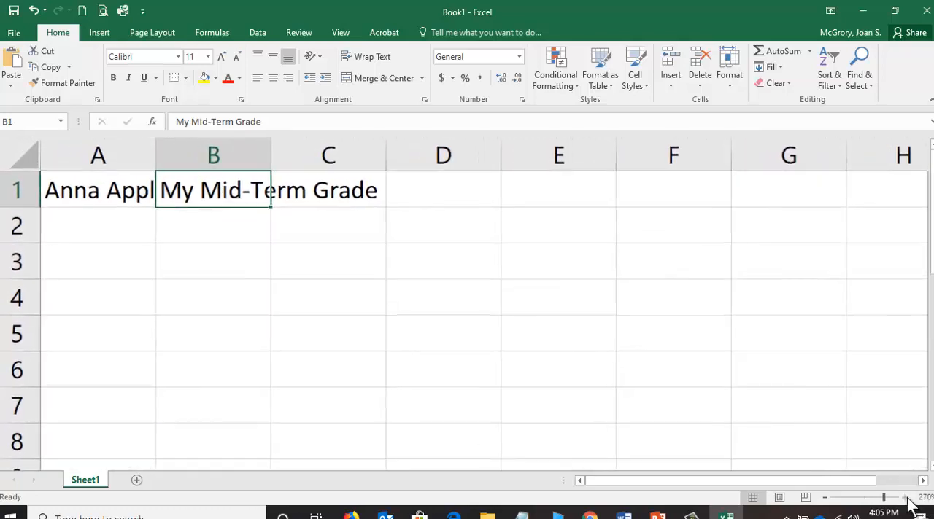
click(904, 497)
click(905, 498)
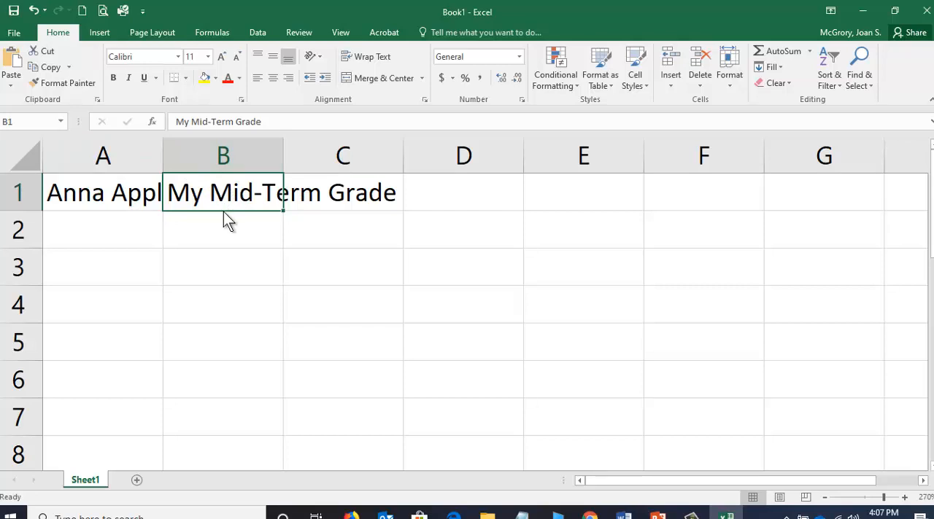
Try moving the title from cell B1 to cell A2, and undo the move.
drag(223, 212, 223, 212)
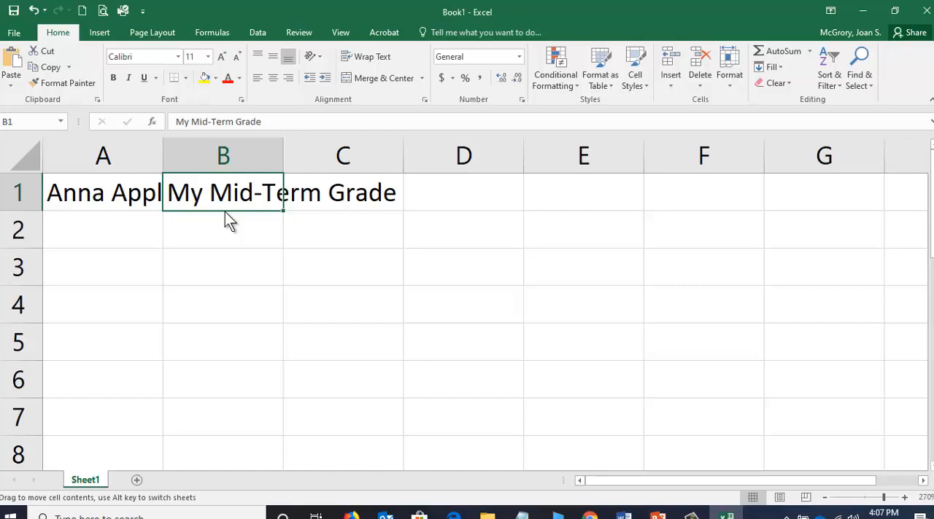
drag(225, 212, 371, 273)
drag(298, 260, 123, 228)
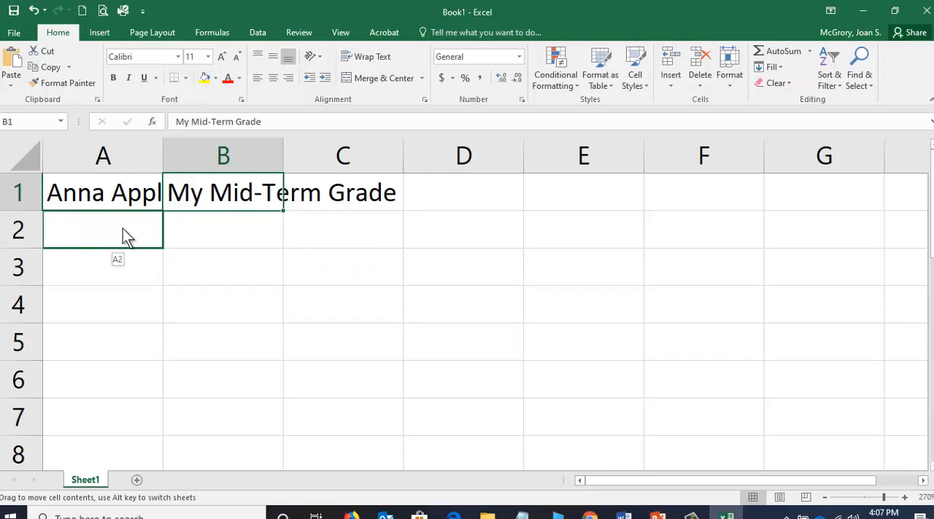
drag(122, 228, 123, 228)
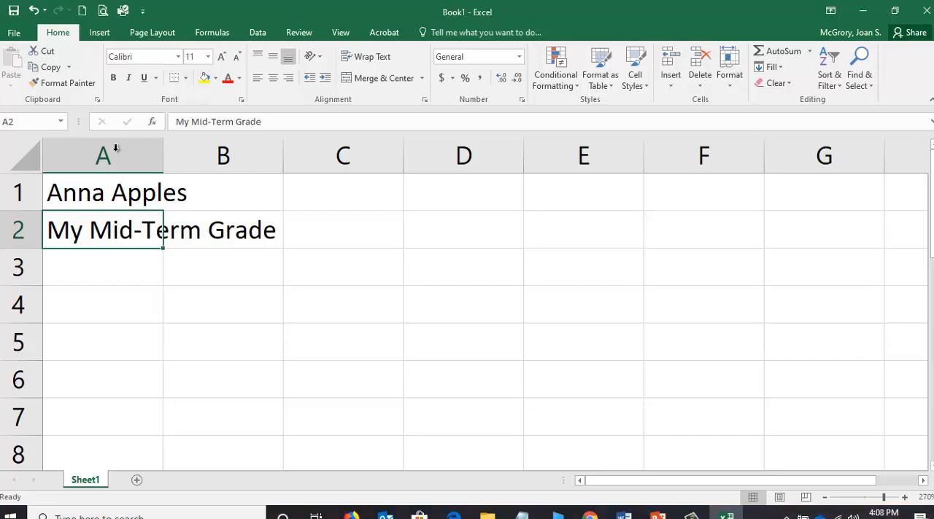
click(33, 12)
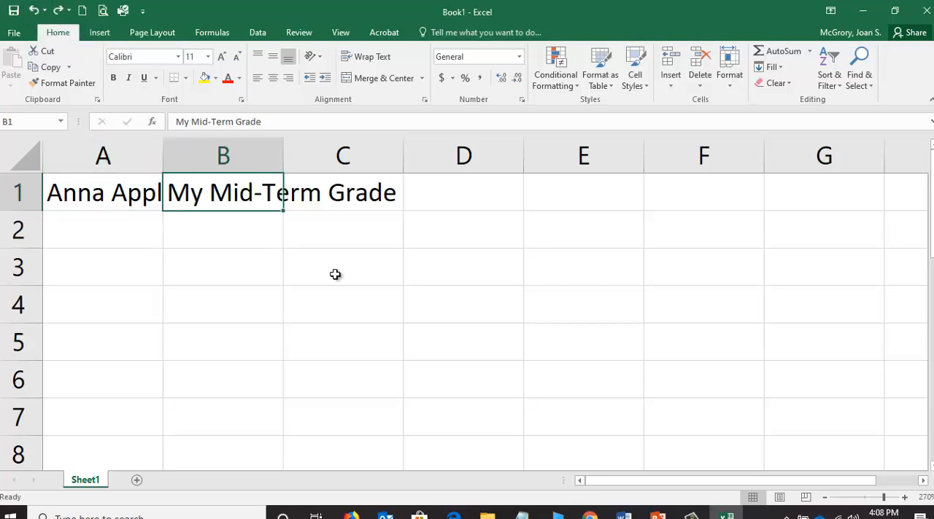
click(569, 406)
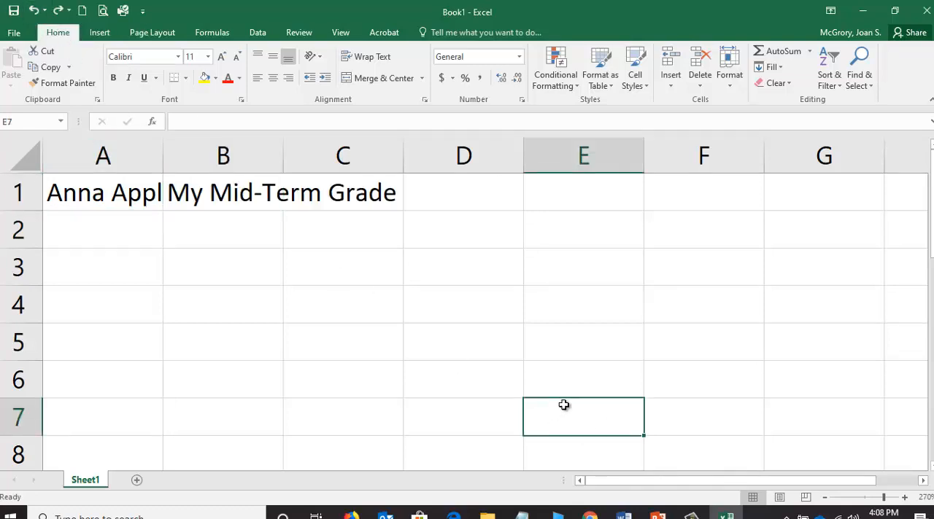
click(239, 183)
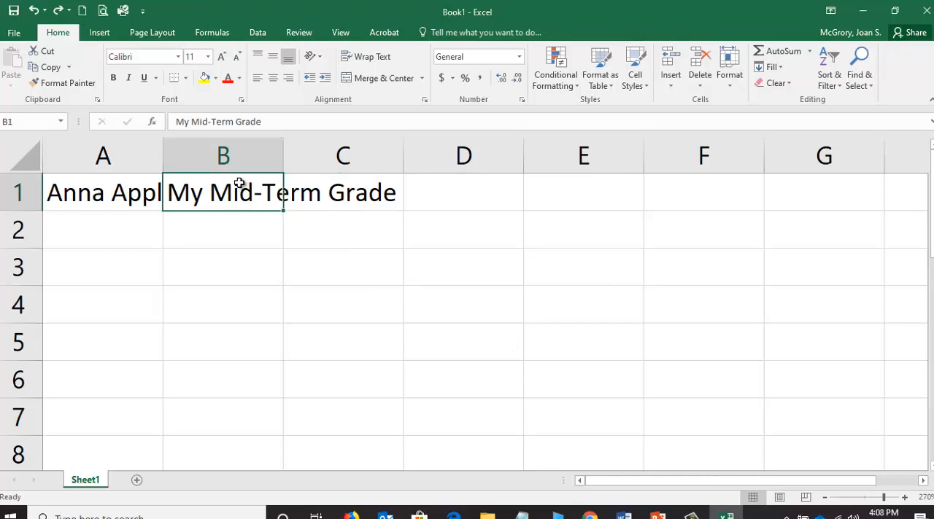
click(227, 230)
click(215, 276)
click(225, 314)
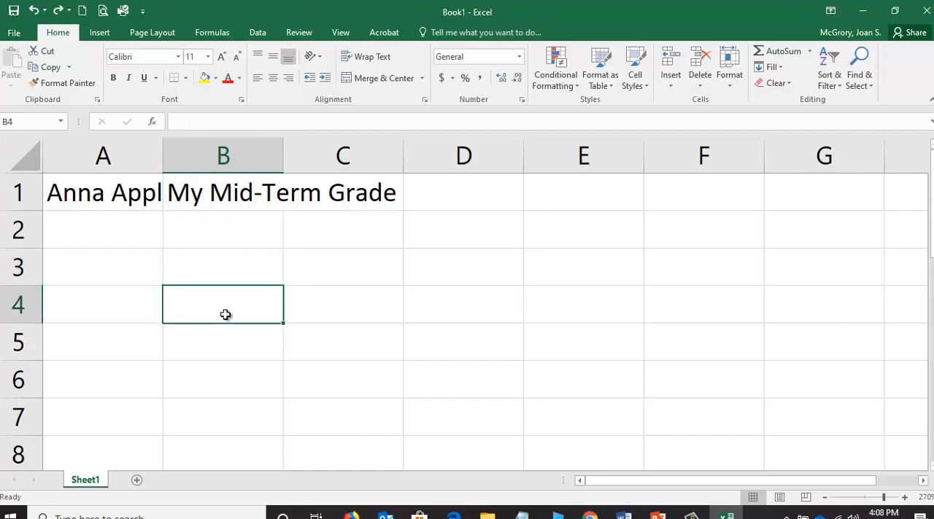
click(225, 342)
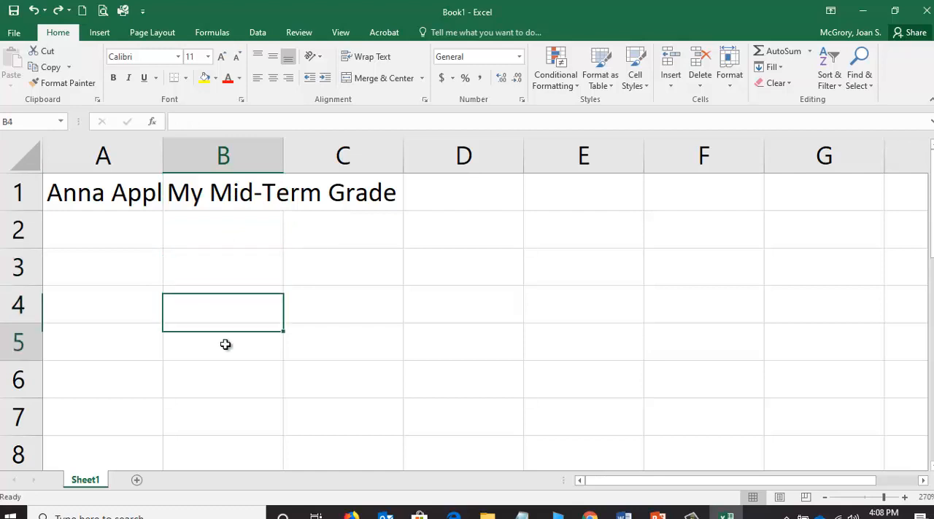
click(321, 299)
click(242, 269)
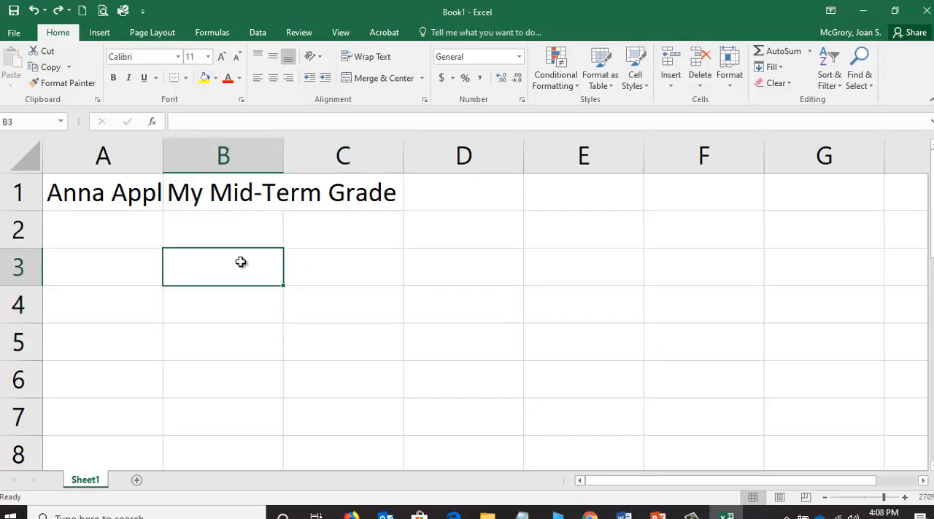
click(221, 191)
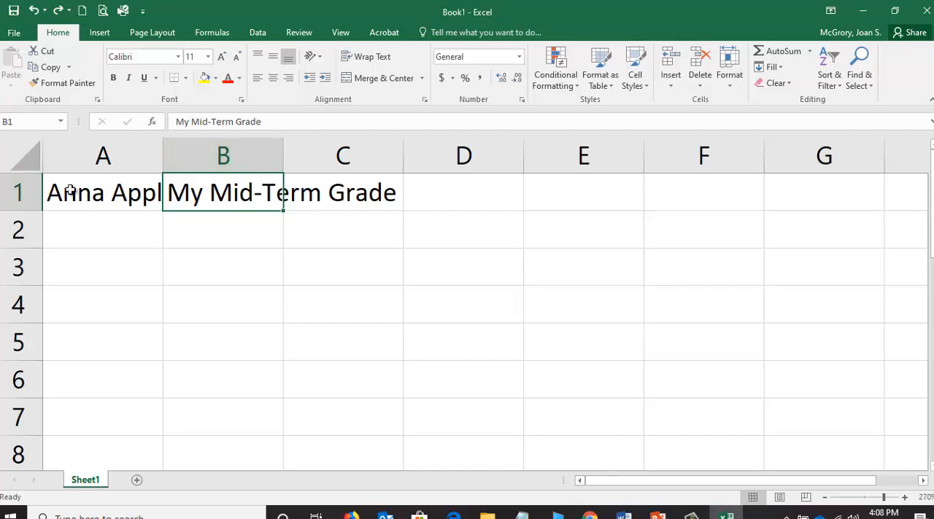
click(718, 306)
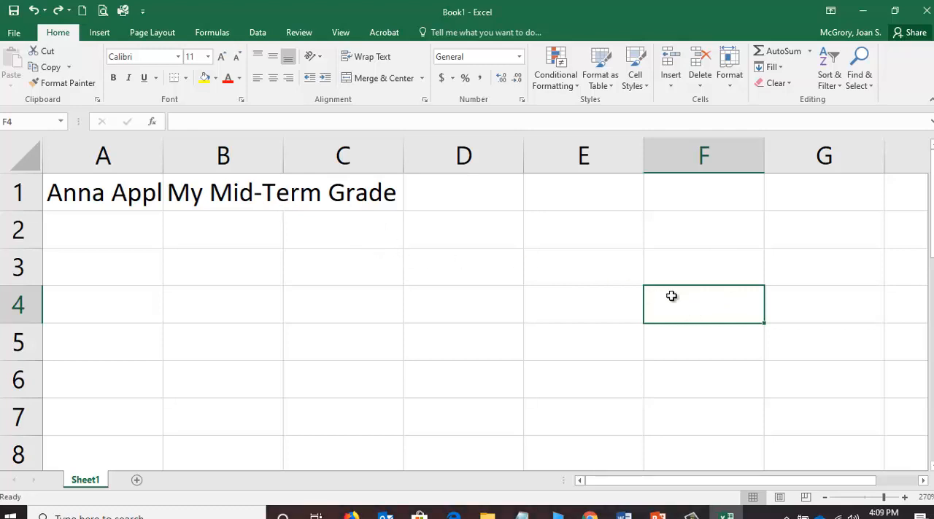
Move the title "My Mid-Term Grade" from cell B1 to cell A2, and check the contents of cells A1 and A2.
click(210, 188)
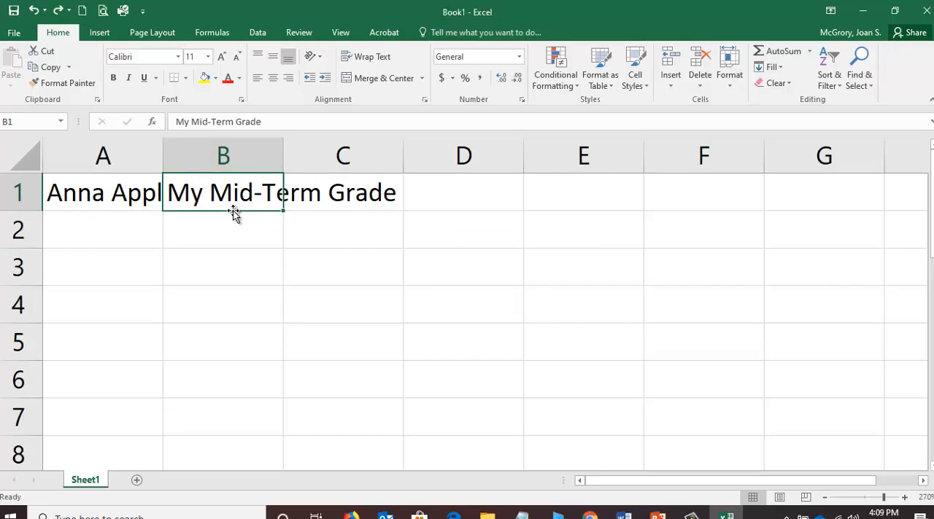
drag(233, 211, 123, 244)
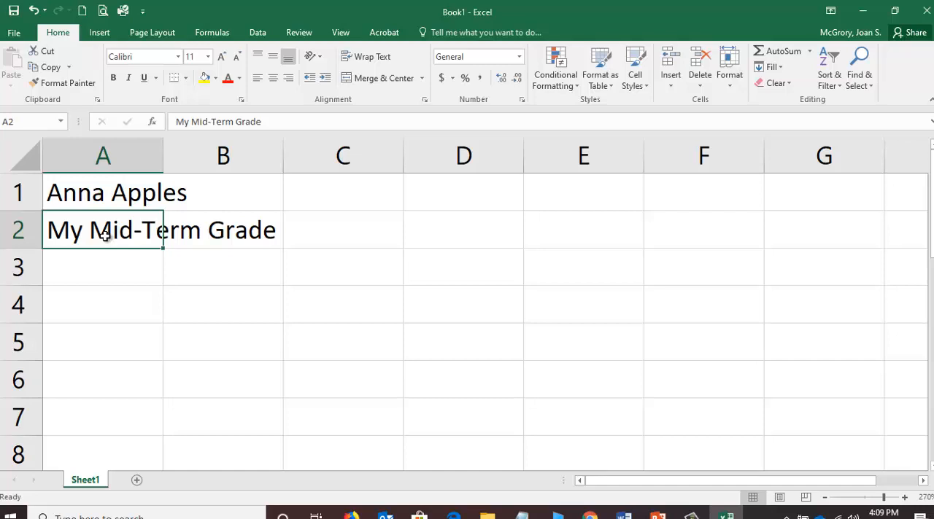
click(114, 191)
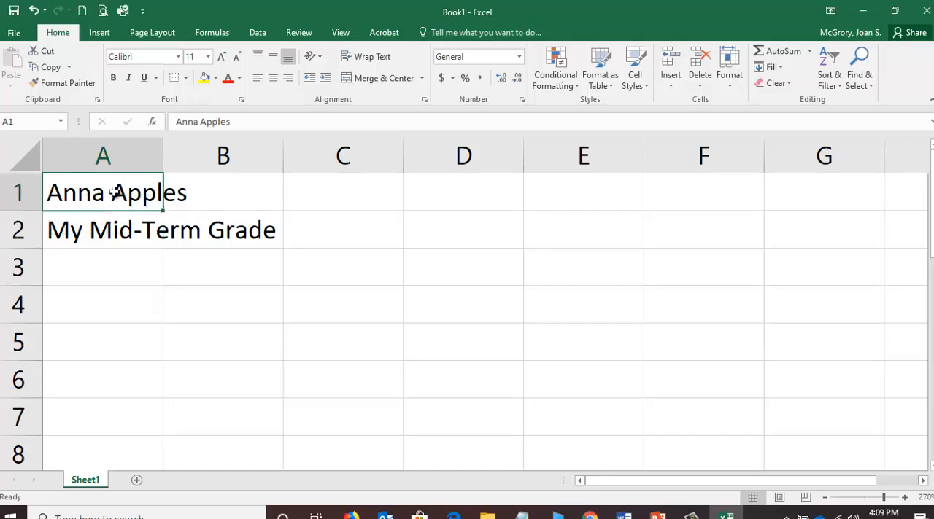
click(111, 231)
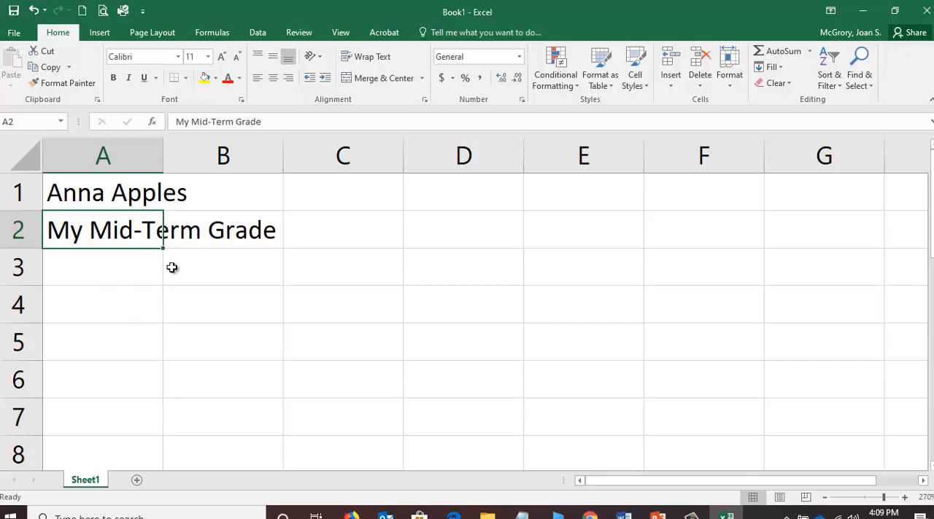
Switch to the Chrome window with PAWS and open the course's Grades page, retrying the page load.
click(581, 516)
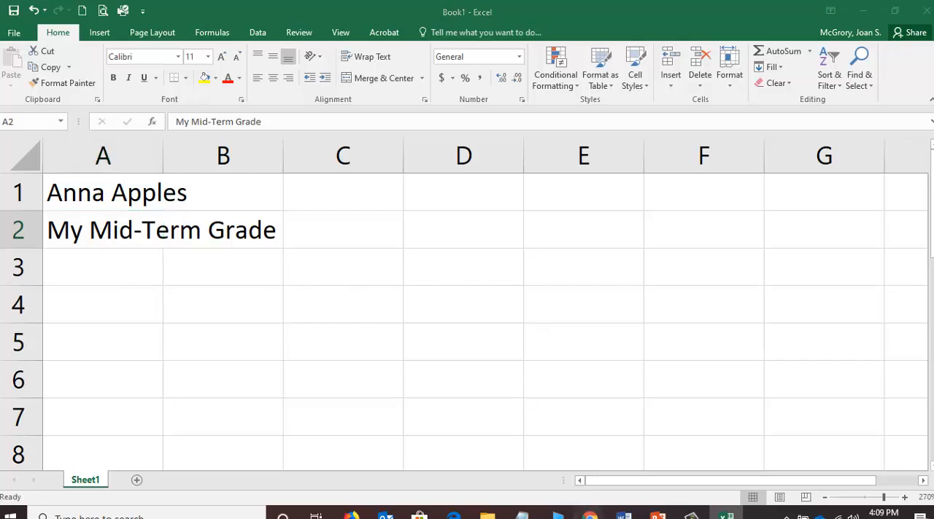
click(569, 468)
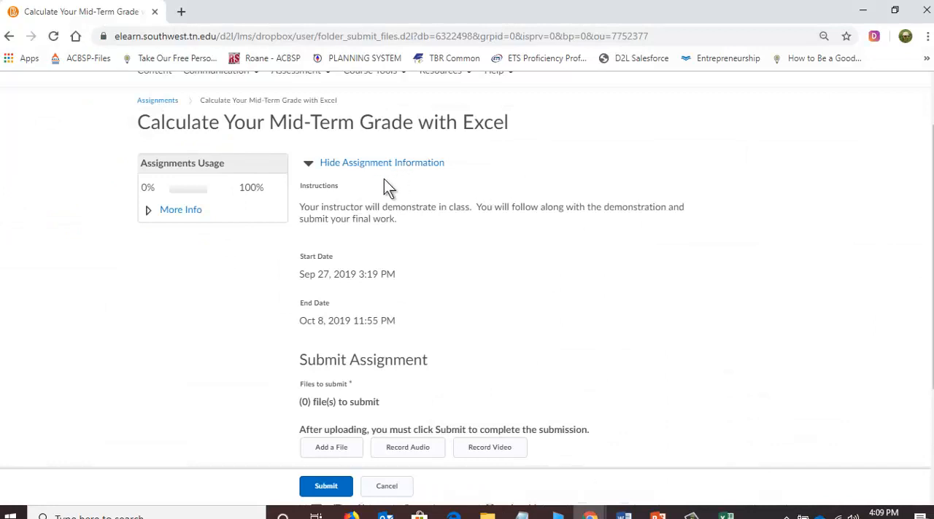
scroll(392, 252, up, 1)
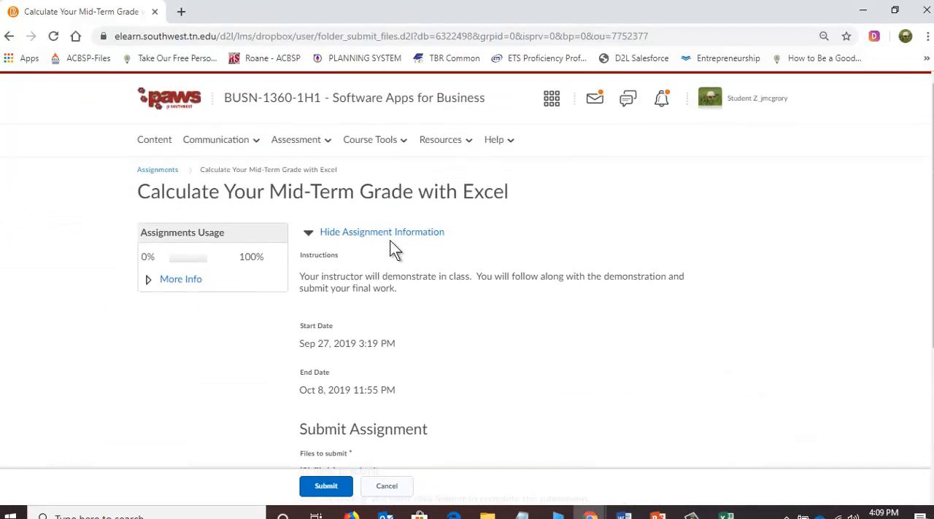
click(318, 146)
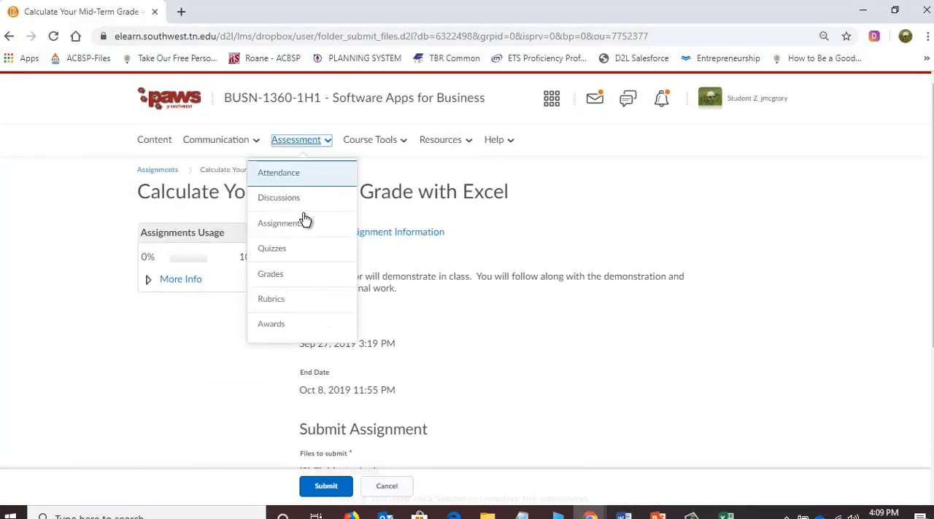
click(295, 275)
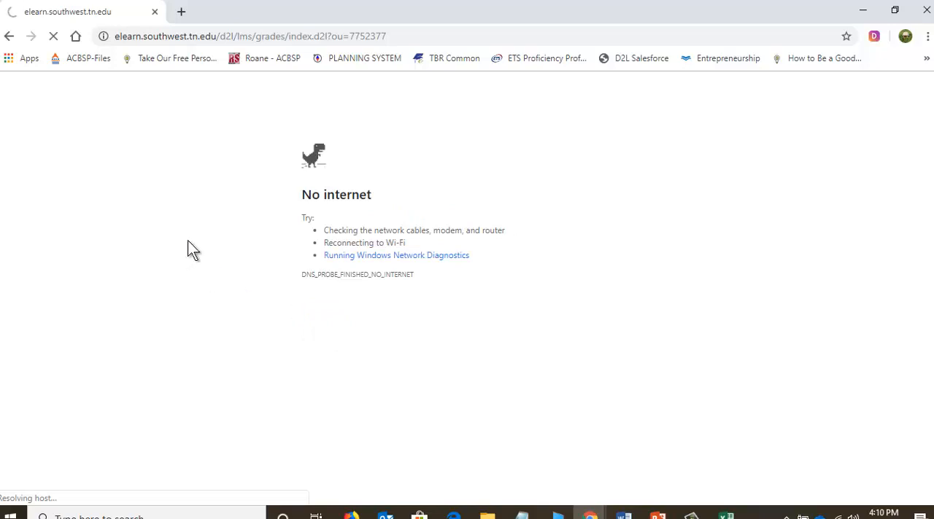
click(53, 39)
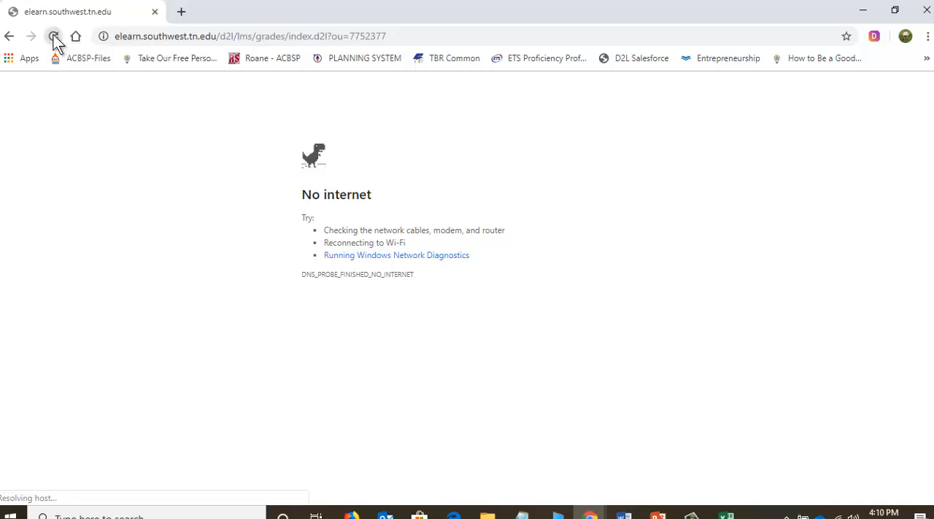
click(6, 40)
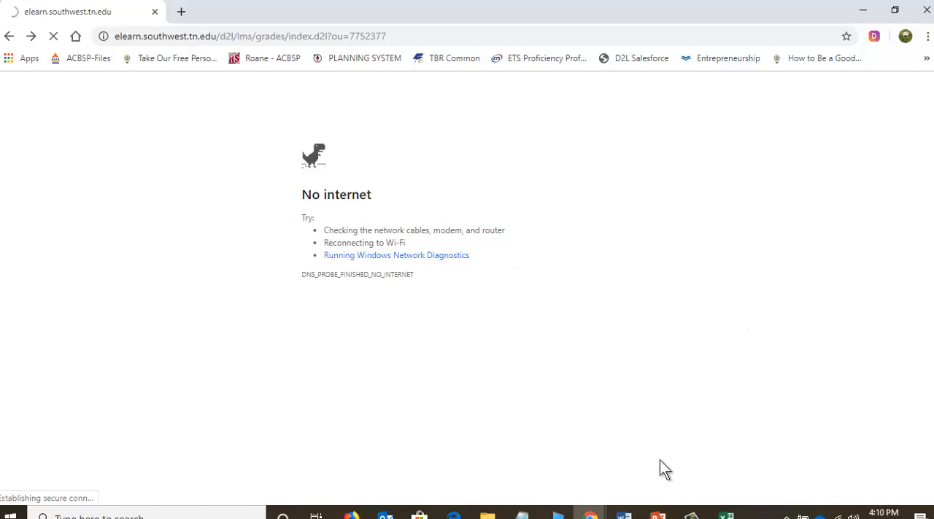
mouse_move(692, 514)
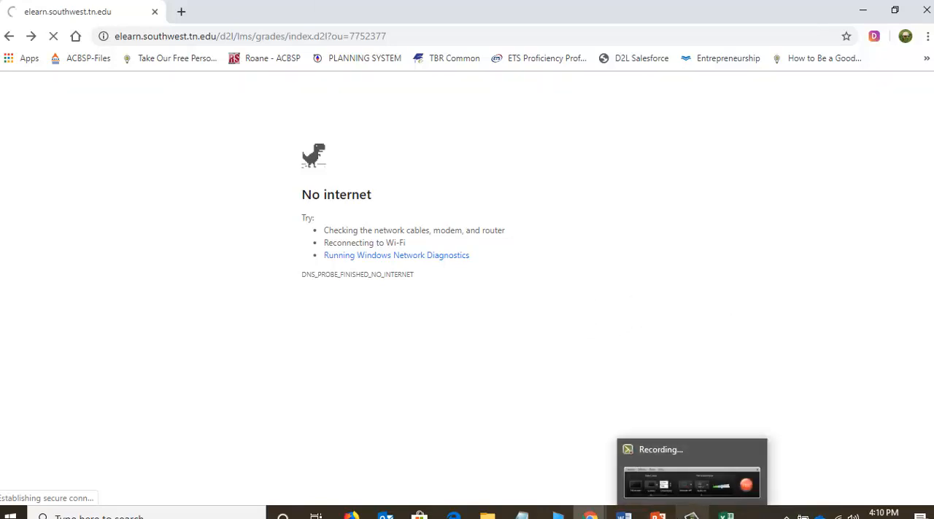
click(691, 514)
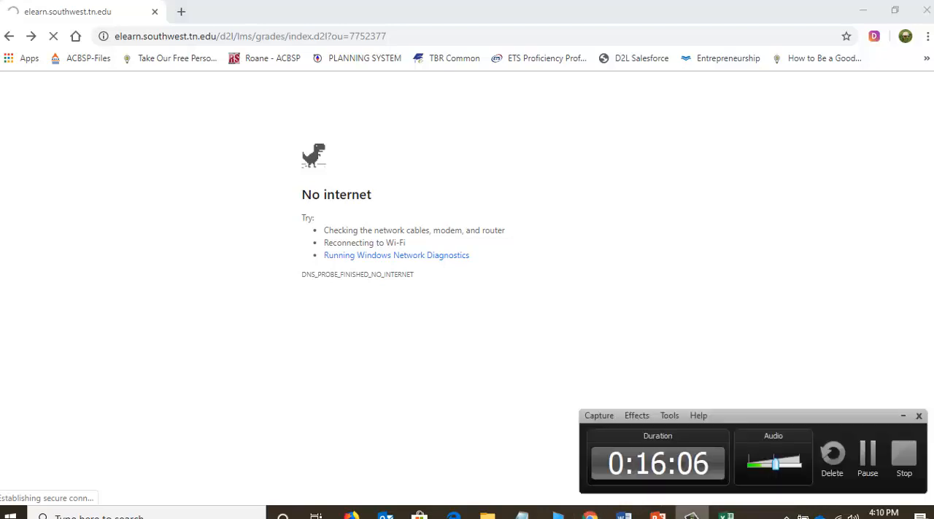
click(867, 458)
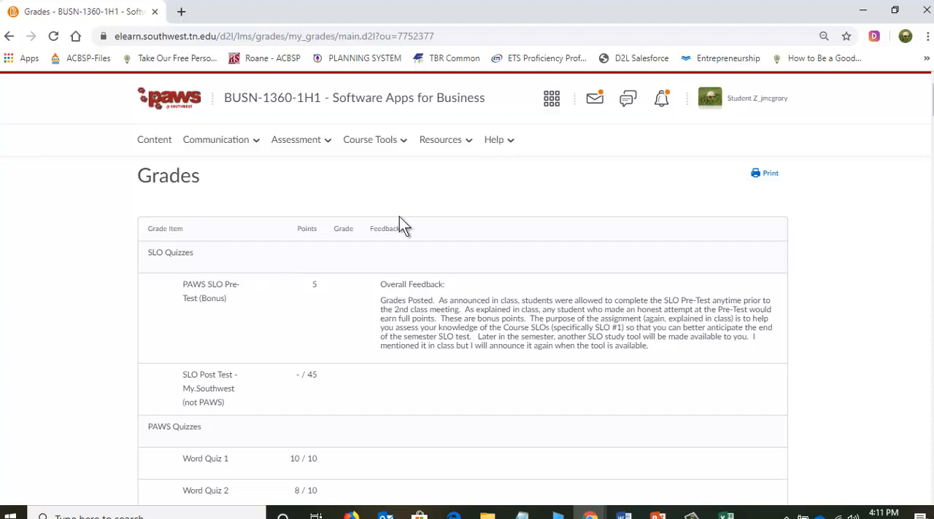
Arrange the browser window with the Grades page and the Book1 workbook side by side, each filling half the screen.
click(897, 16)
drag(698, 69, 545, 31)
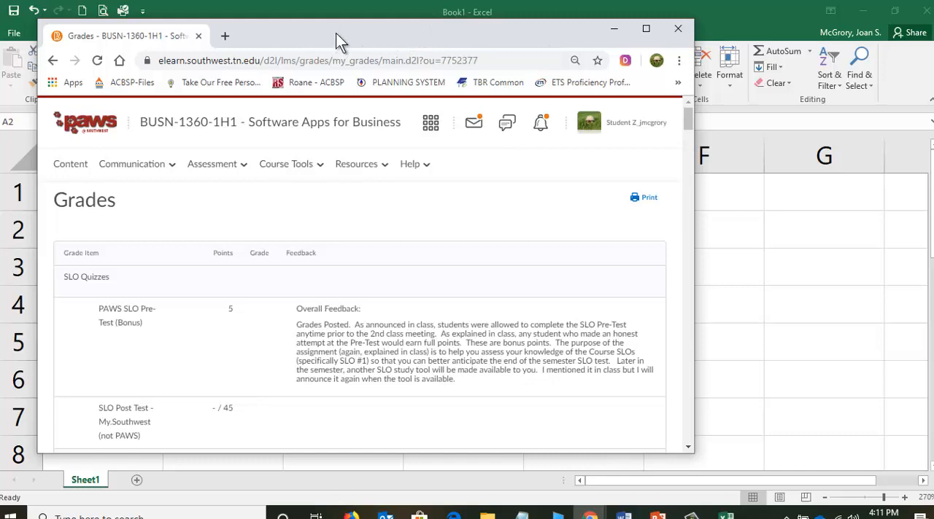
drag(322, 29, 337, 45)
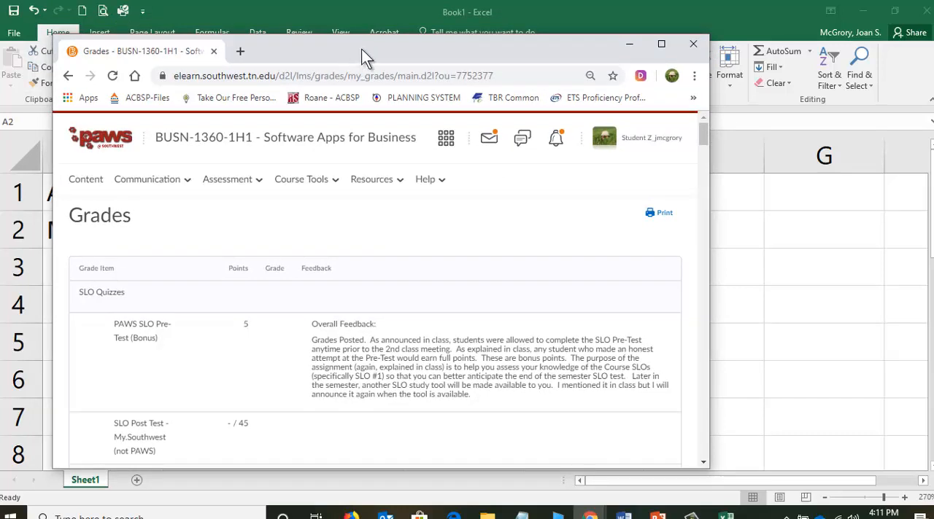
drag(365, 45, 2, 59)
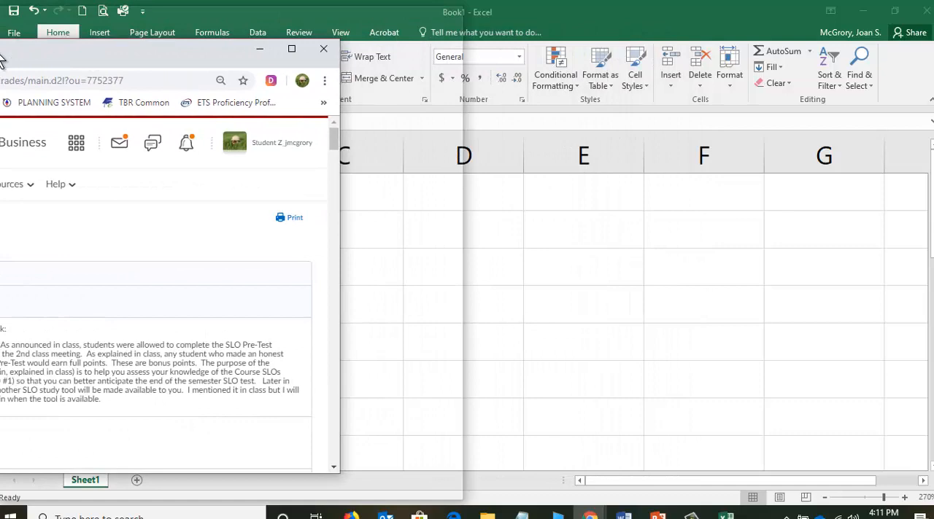
drag(0, 55, 2, 55)
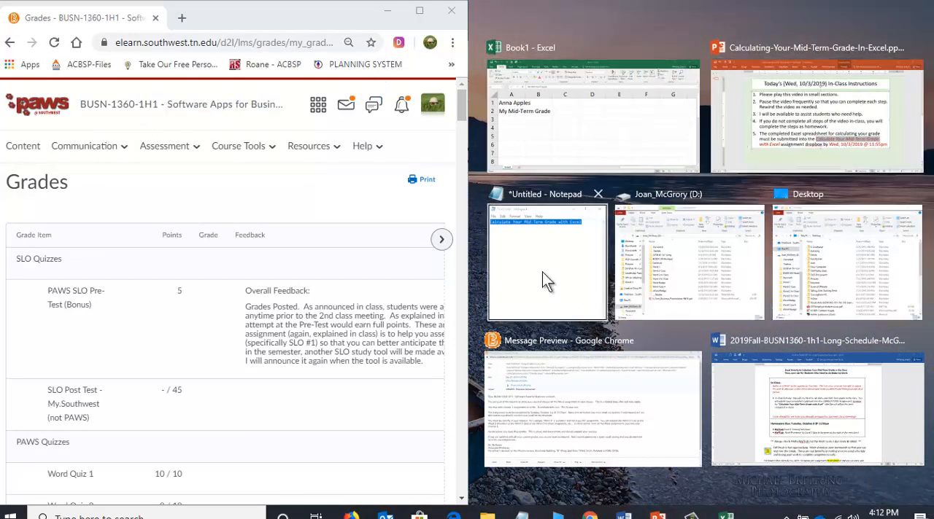
click(531, 116)
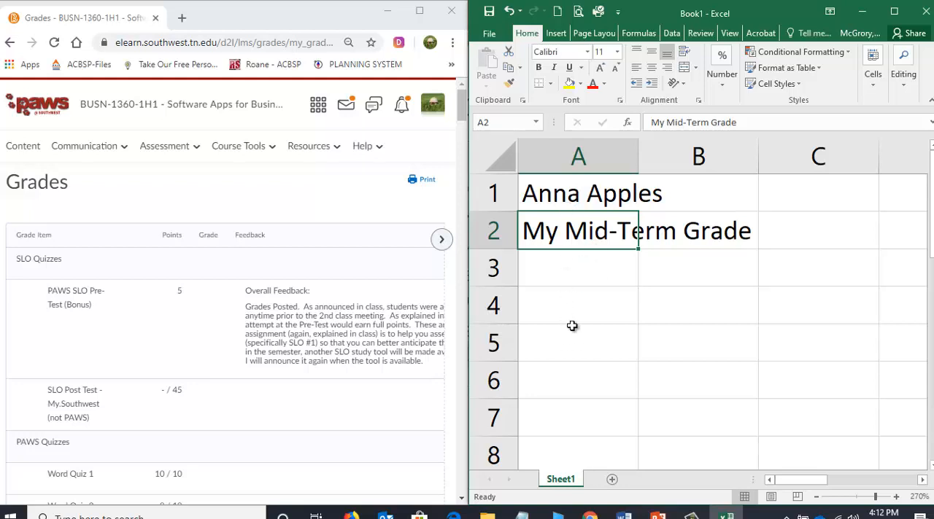
Enter the column heading "Assignment Name" in cell A4.
click(573, 302)
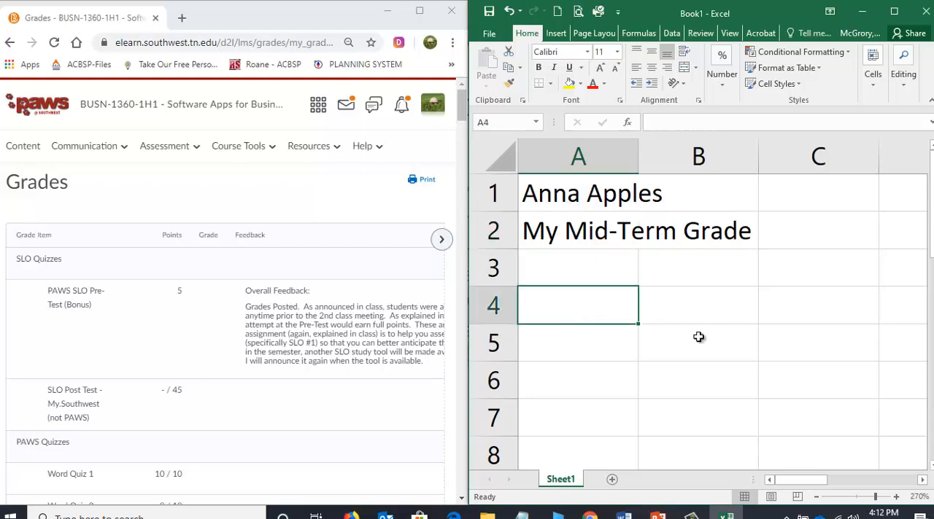
text(A)
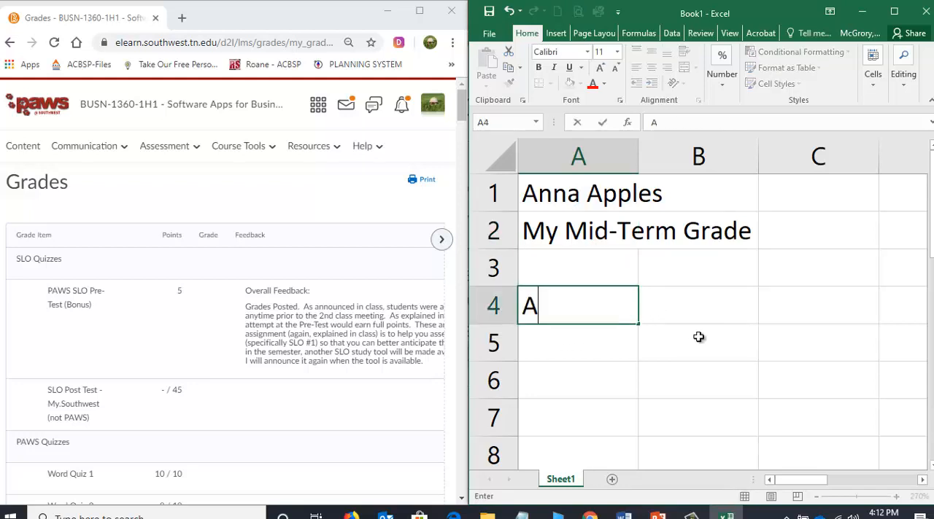
text(ssignment Name)
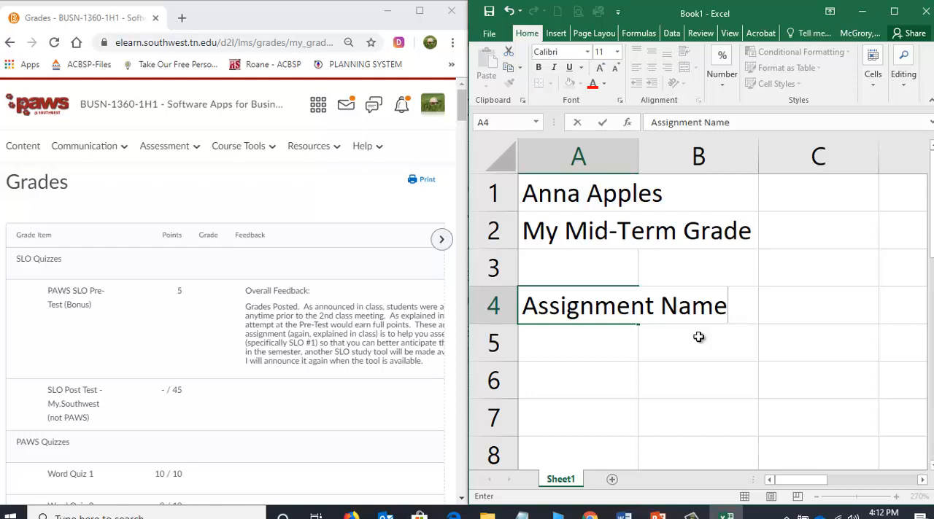
key(Return)
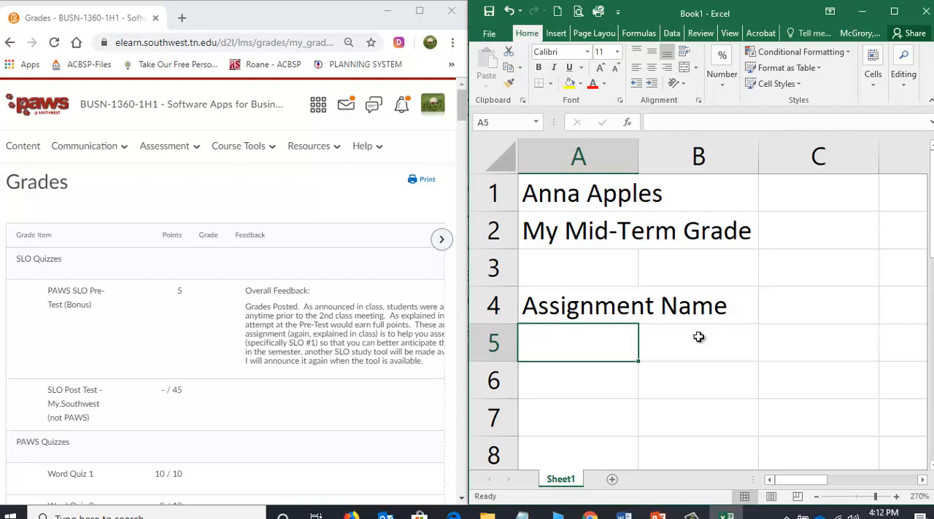
Enter the first grade item, "PAWS SLO Pre-Test (Bonus)", in cell A5 with a capital B in "Bonus".
text(PAWS)
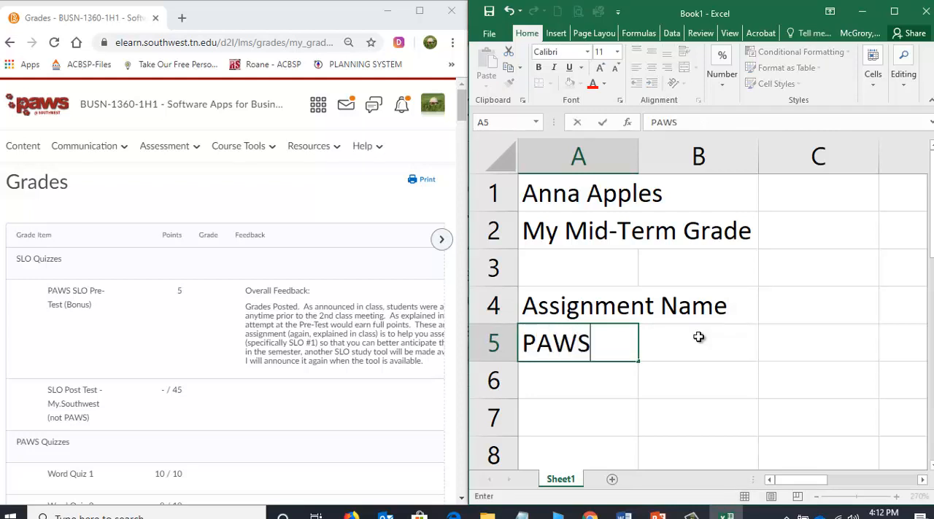
text( SLO )
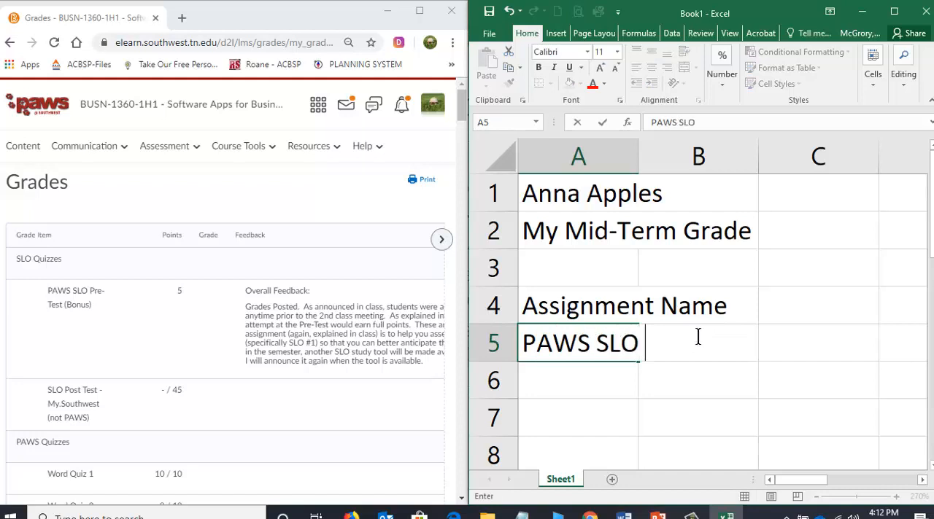
text(Pre-Test)
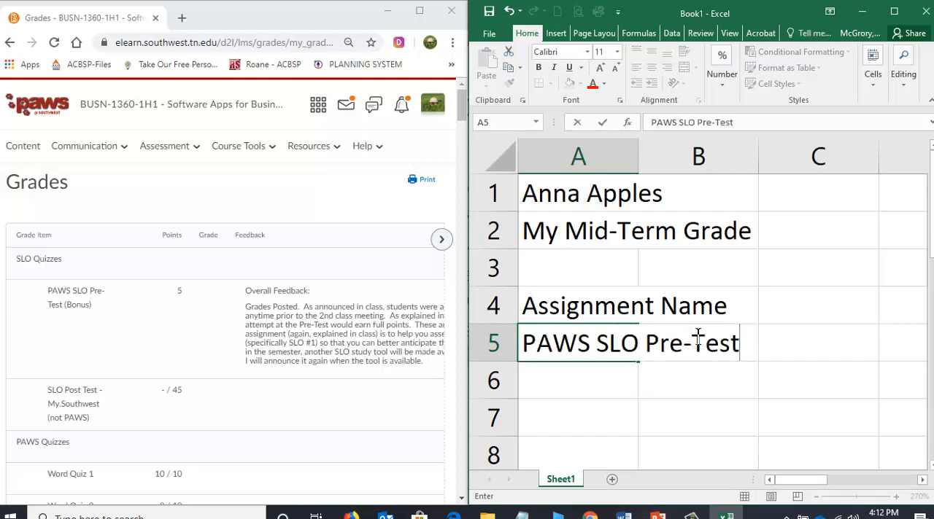
text( (bonus))
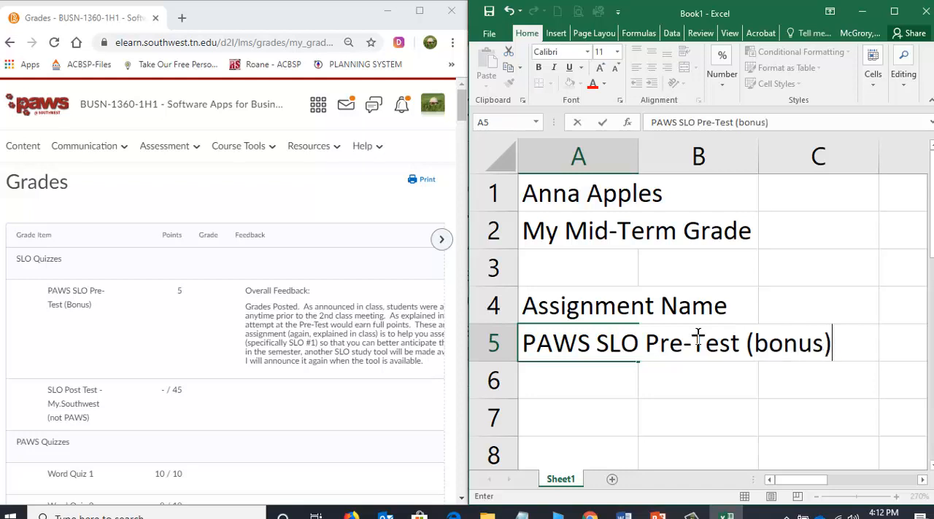
key(BackSpace)
key(BackSpace)
key(BackSpace)
key(BackSpace)
key(BackSpace)
key(BackSpace)
text(Bonus))
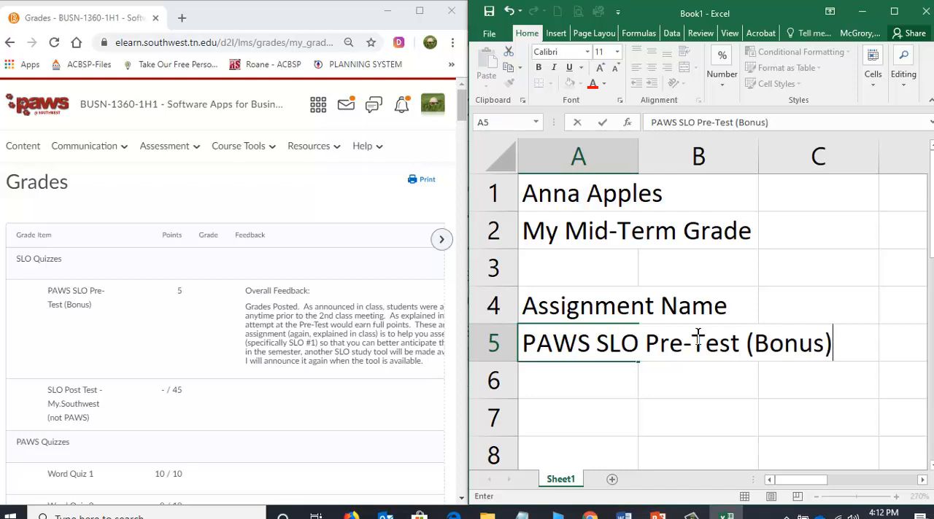
key(ctrl+Return)
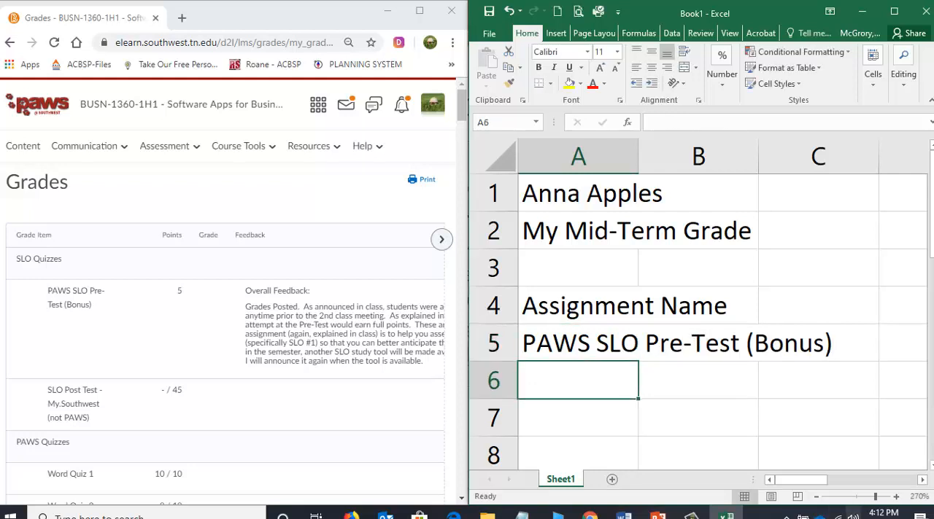
Look past the SLO Post Test to the PAWS Quizzes in the grades list and enter "Word Quiz 1" in cell A6.
click(94, 399)
scroll(94, 399, down, 2)
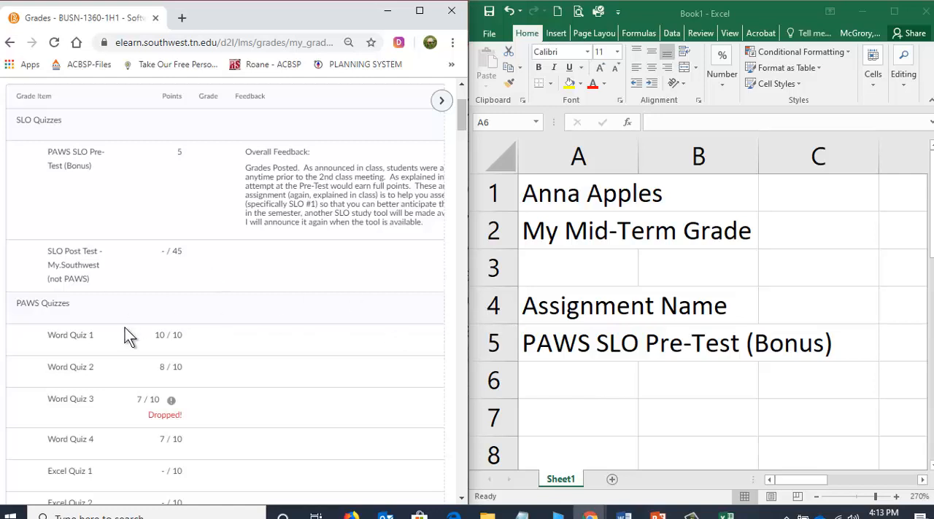
scroll(128, 337, down, 1)
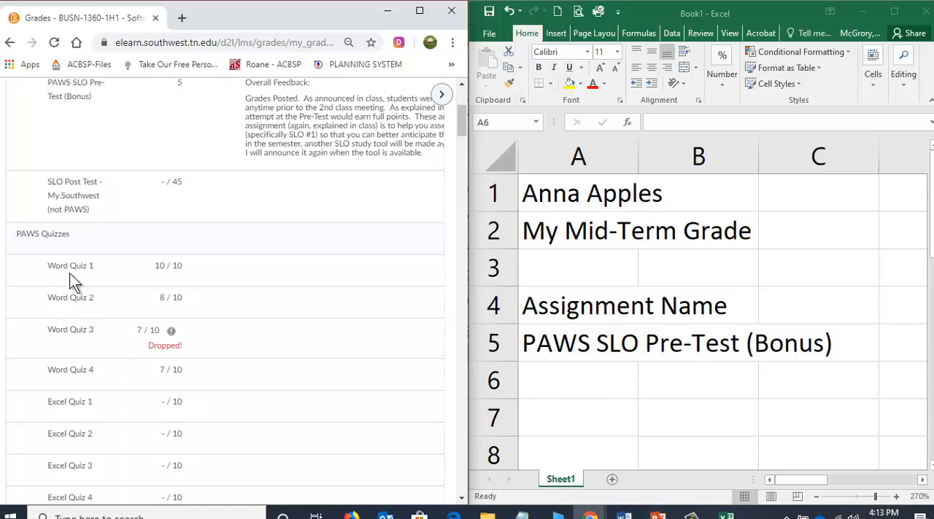
click(575, 380)
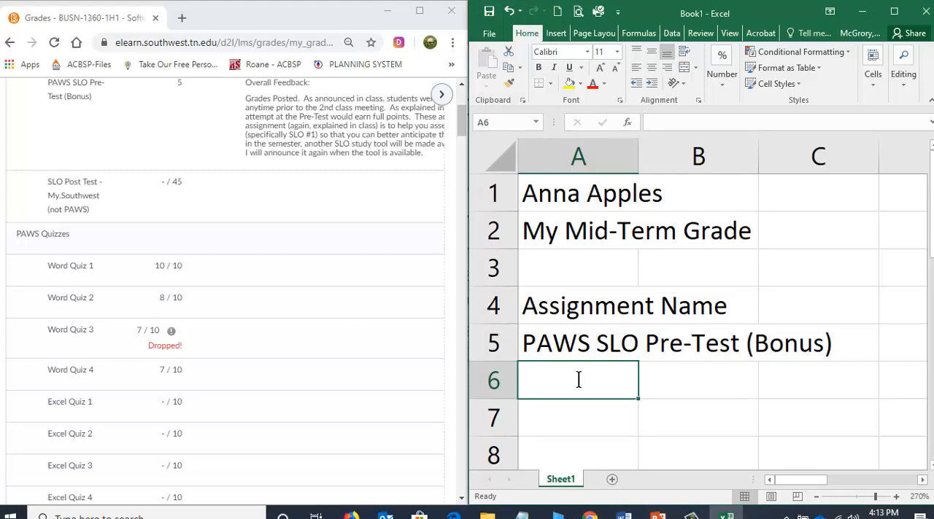
text(Word Quiz 1)
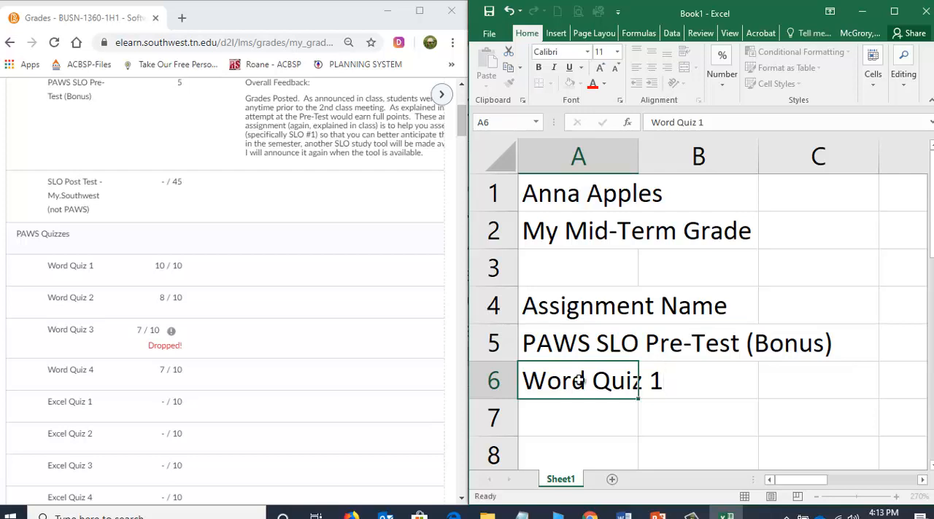
key(Return)
text(Word Q)
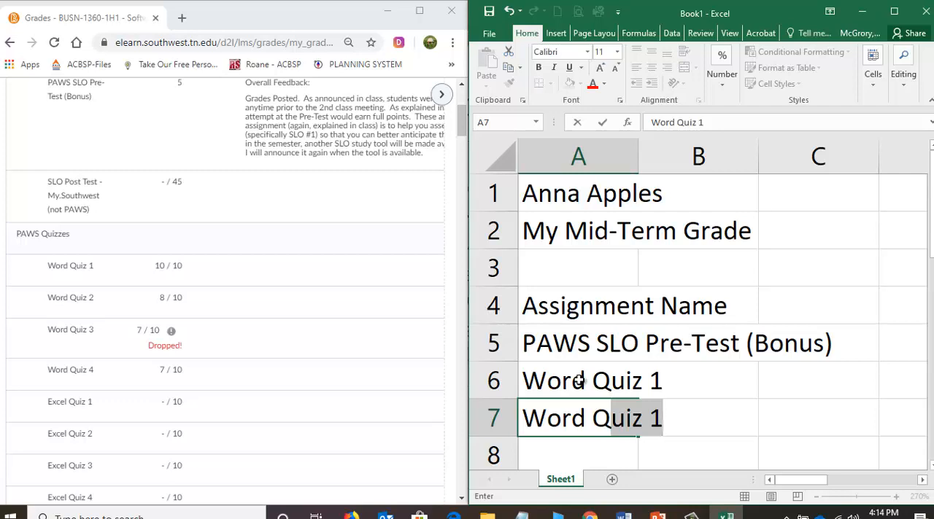
Accept the suggested entry "Word Quiz 1" in cell A7 and edit it to read "Word Quiz 2".
key(Return)
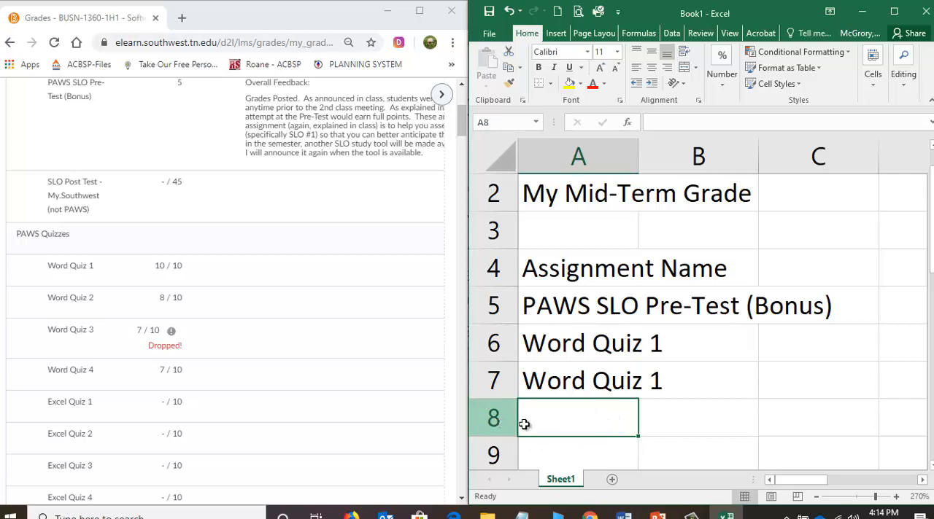
click(560, 379)
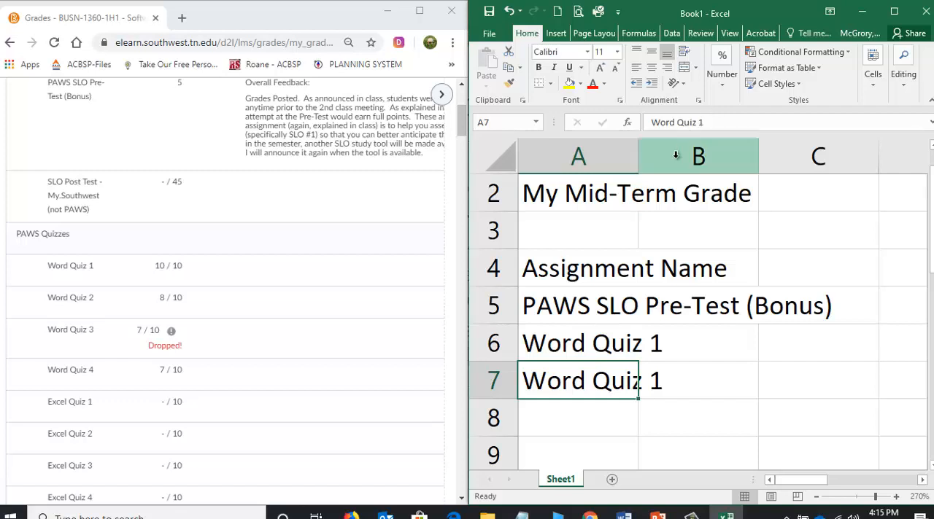
click(702, 121)
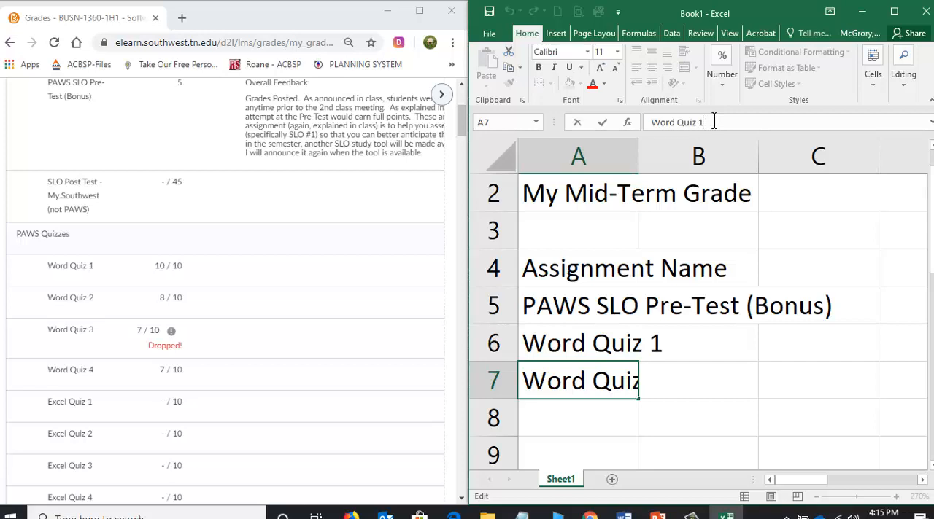
key(BackSpace)
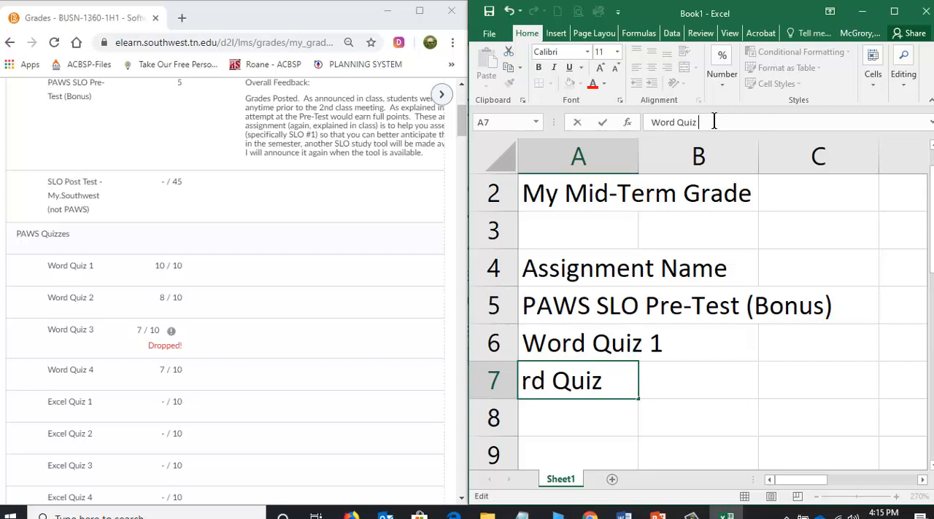
text(2)
click(601, 123)
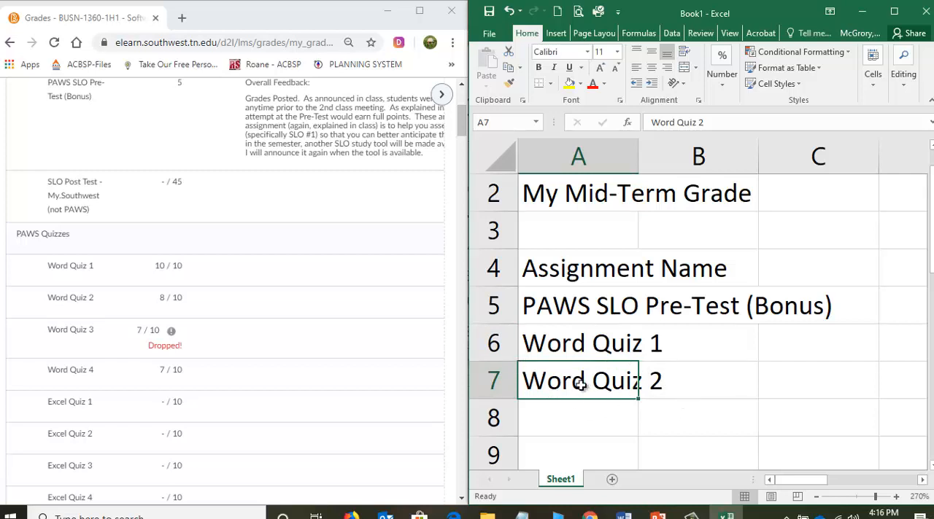
Enter "Word Quiz 3" in cell A8 and "Word Quiz 4" in cell A9.
click(572, 422)
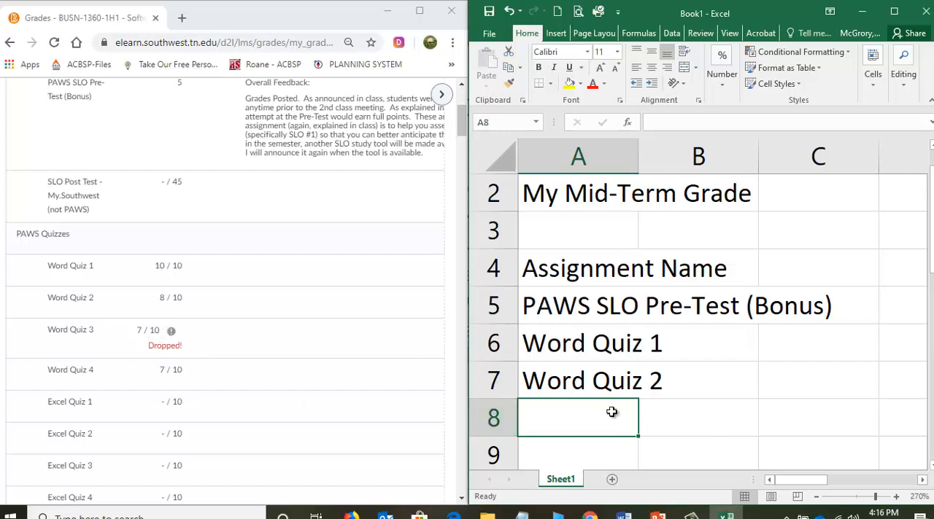
text(Word )
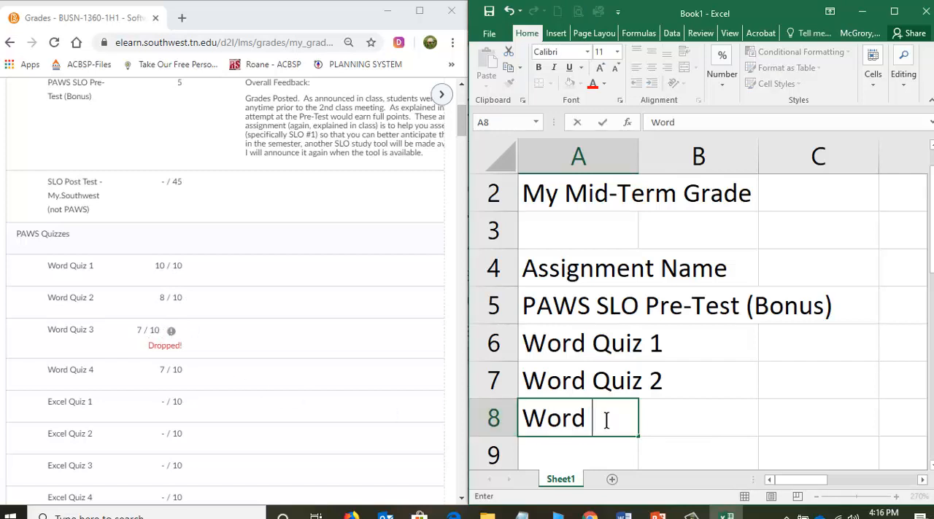
text(Quiz 3)
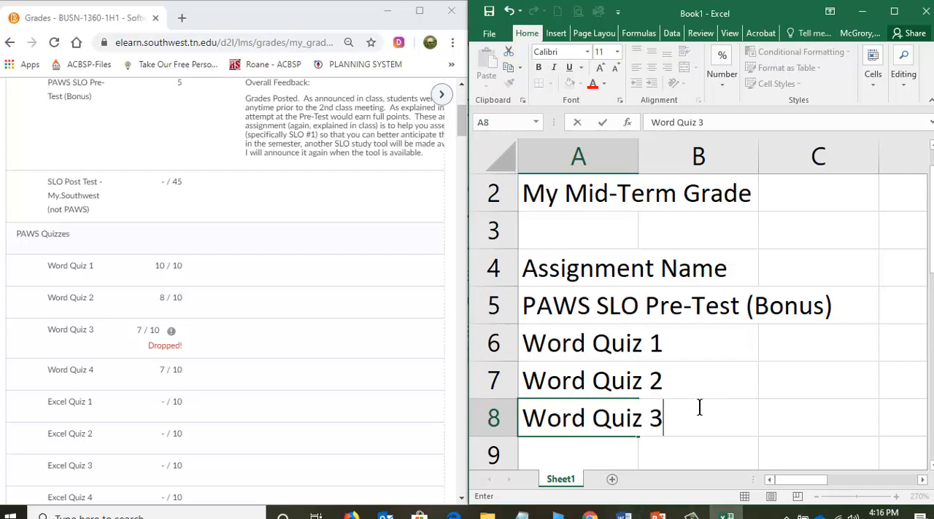
key(Return)
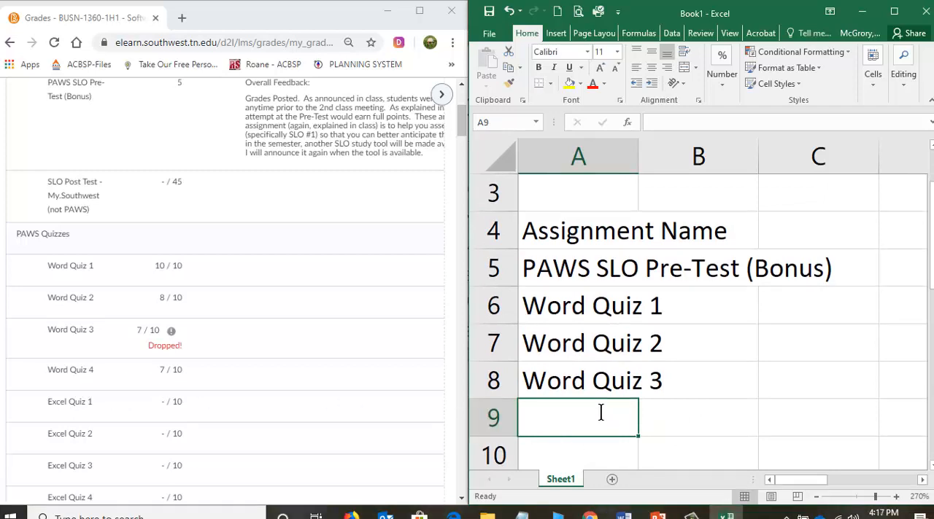
text(Word Quiz)
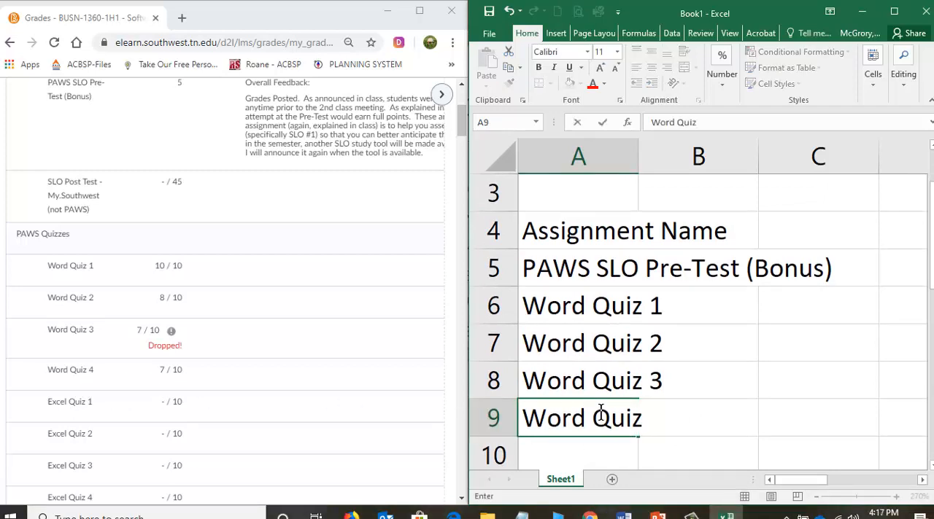
text( 4)
key(Return)
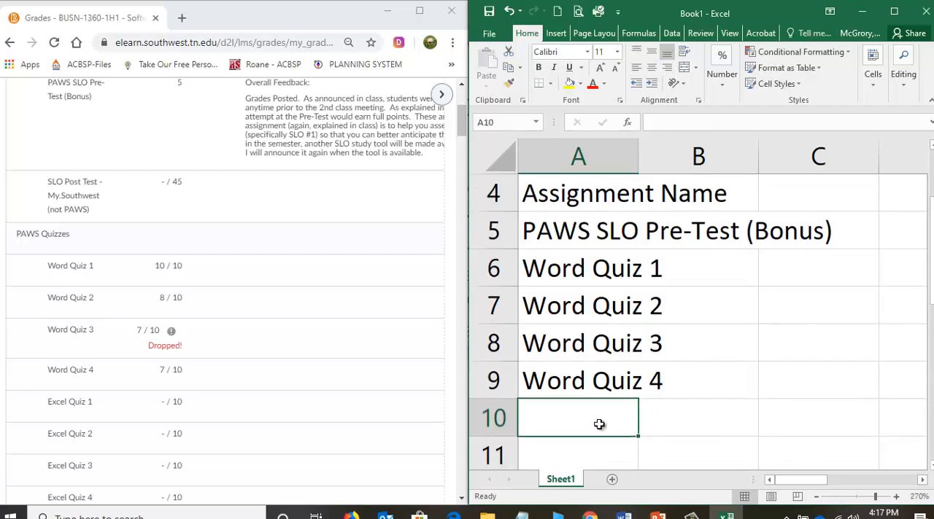
Look past the ungraded quizzes to the Lead & Follow In-Class items in the grades list and enter "In-Class Word 1" in cell A11.
click(125, 434)
scroll(124, 435, down, 2)
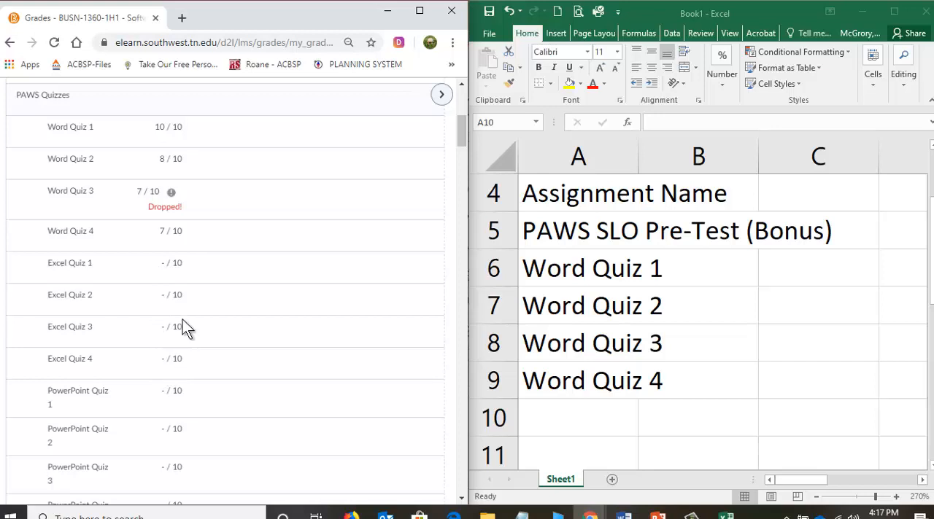
scroll(169, 256, down, 2)
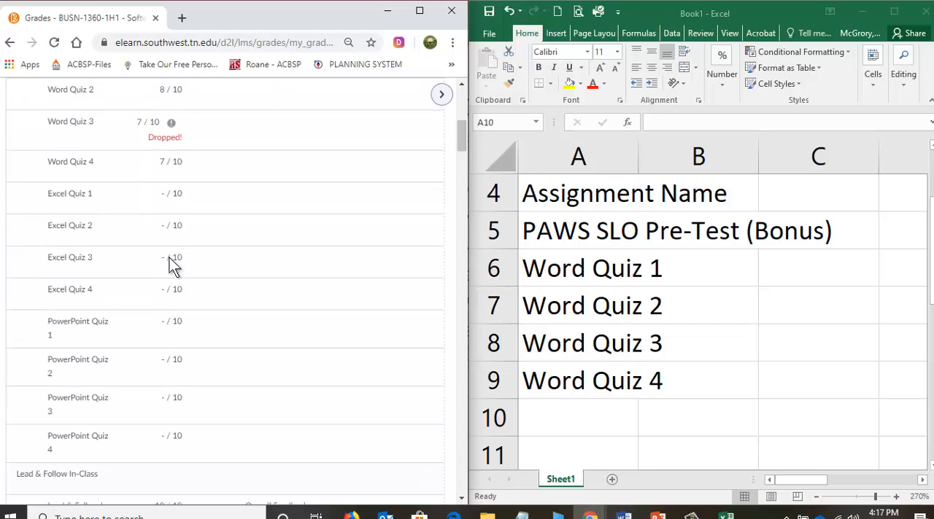
scroll(101, 299, down, 1)
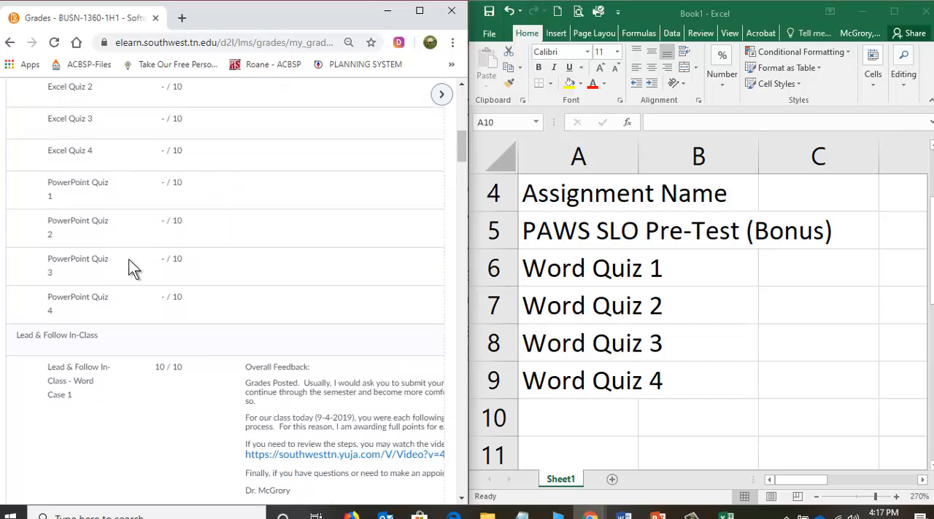
scroll(128, 259, down, 1)
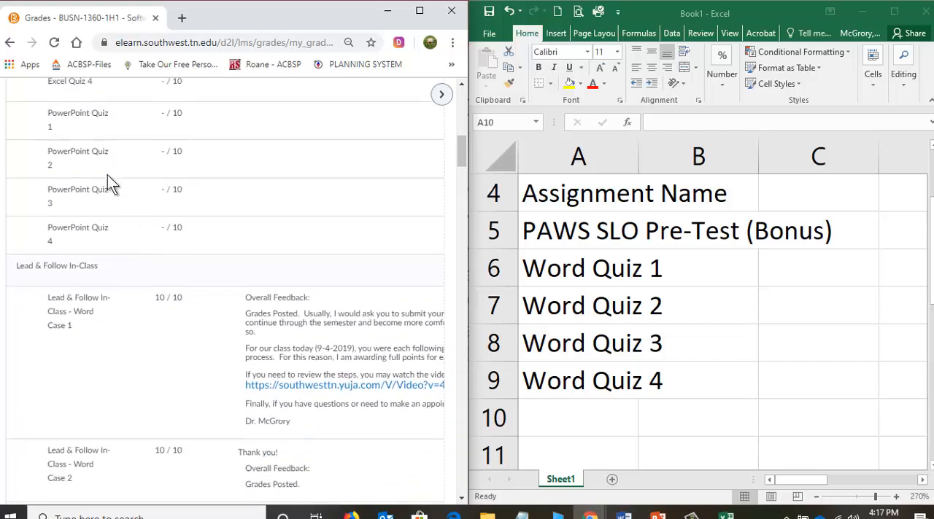
scroll(98, 186, down, 1)
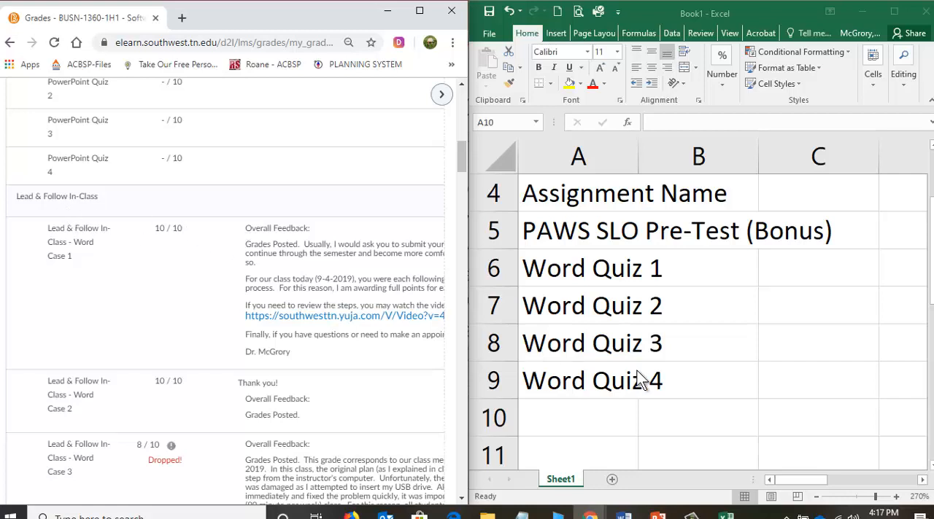
scroll(567, 321, down, 1)
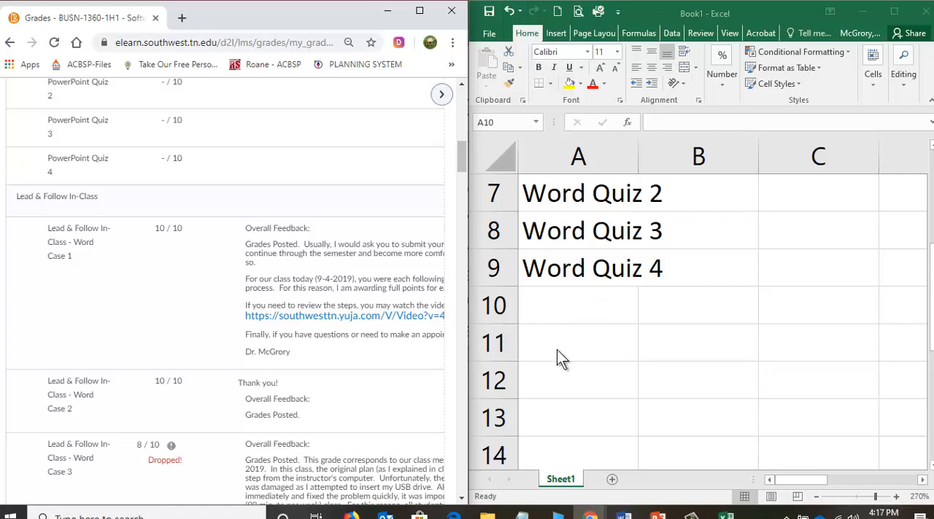
click(560, 341)
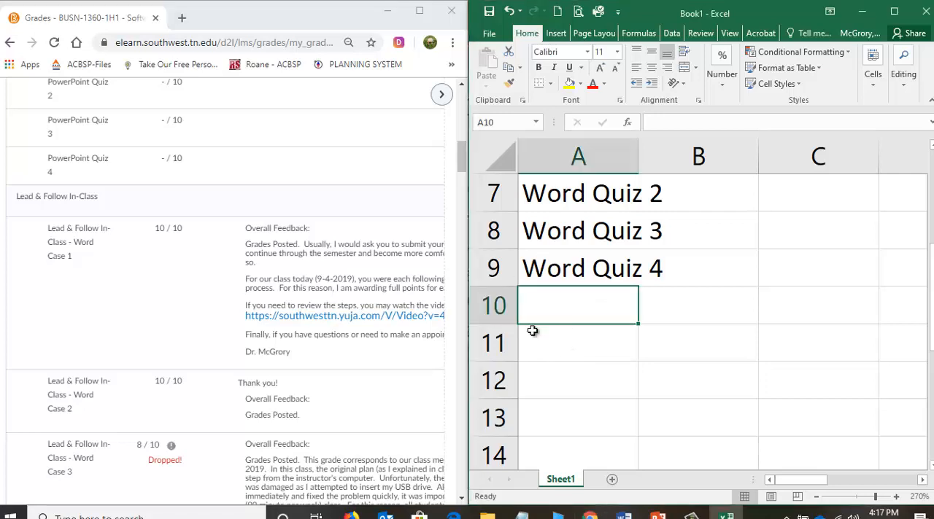
click(538, 334)
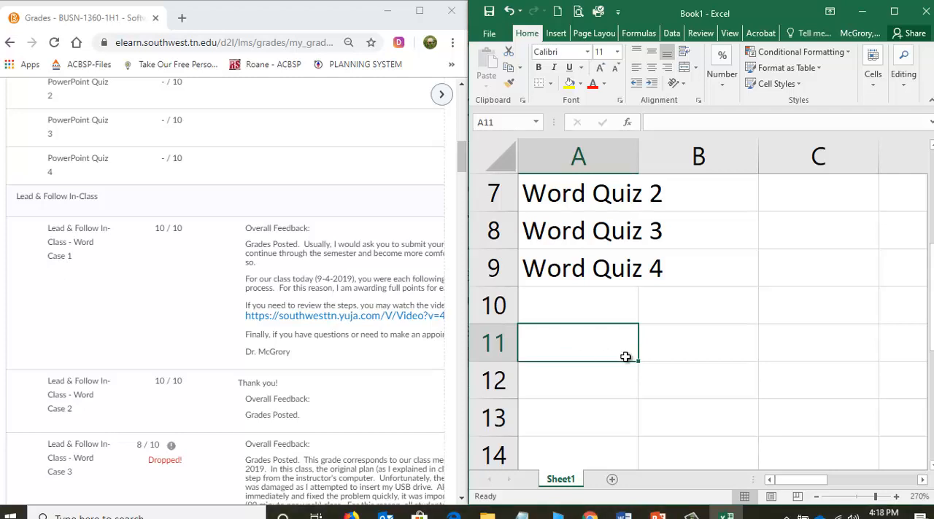
text(In)
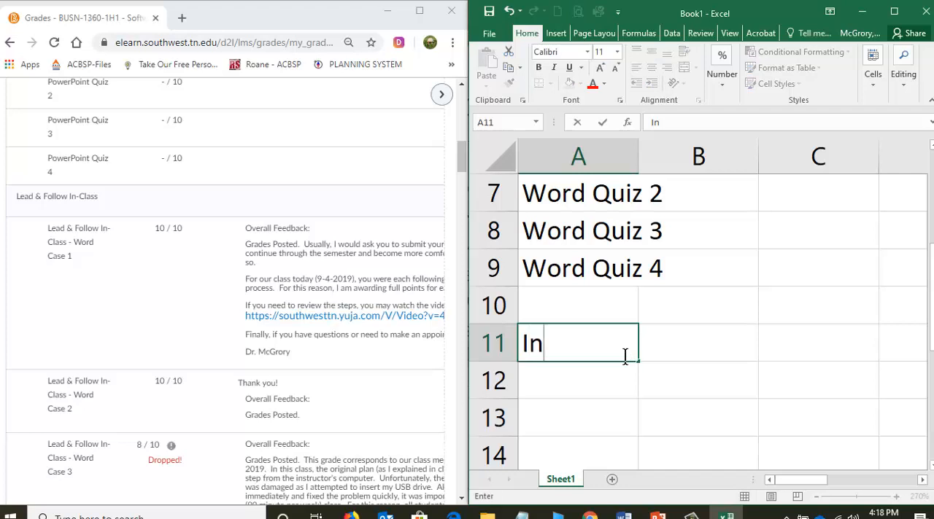
text(-Class Wor)
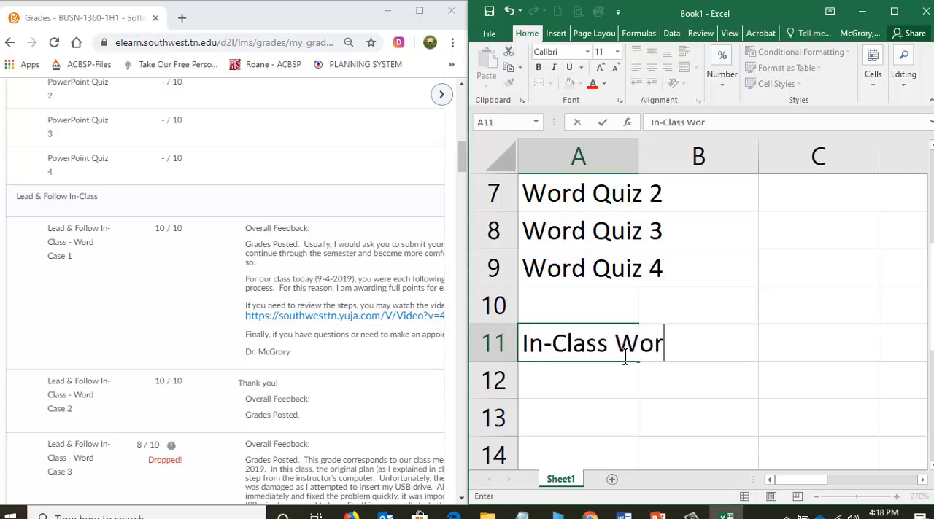
text(d 1)
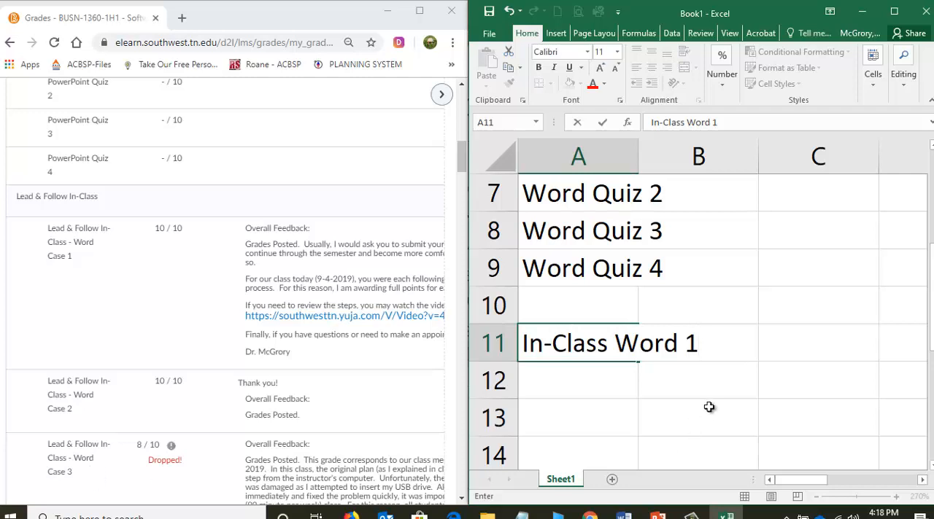
key(Return)
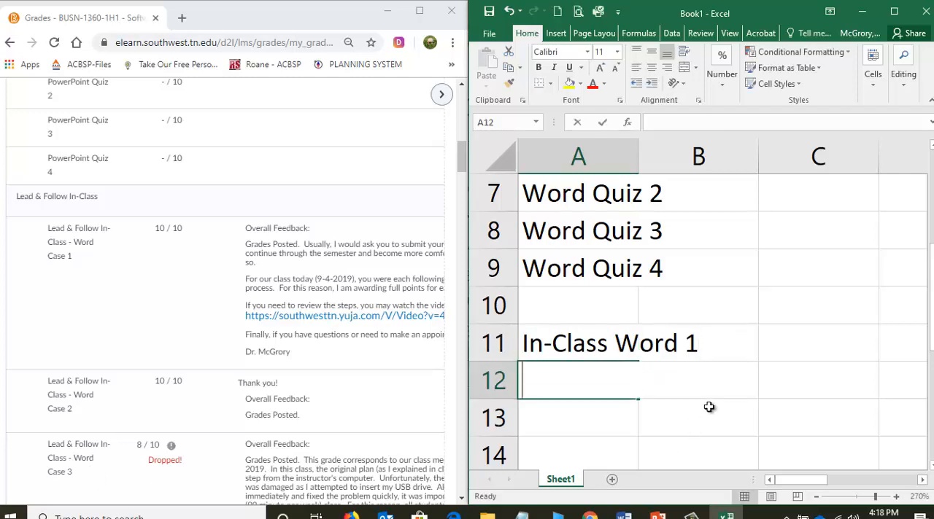
Fill cell A12 with the suggested entry "In-Class Word 1".
text(I)
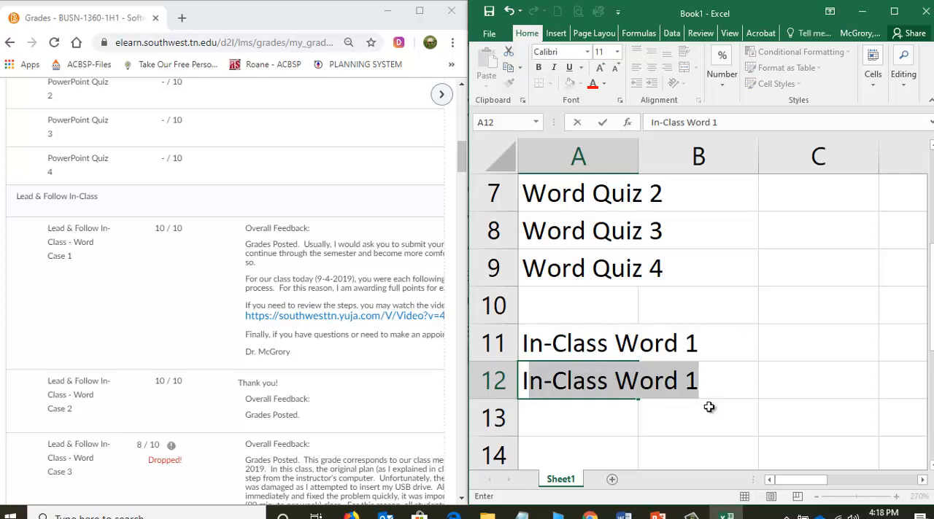
text(n-)
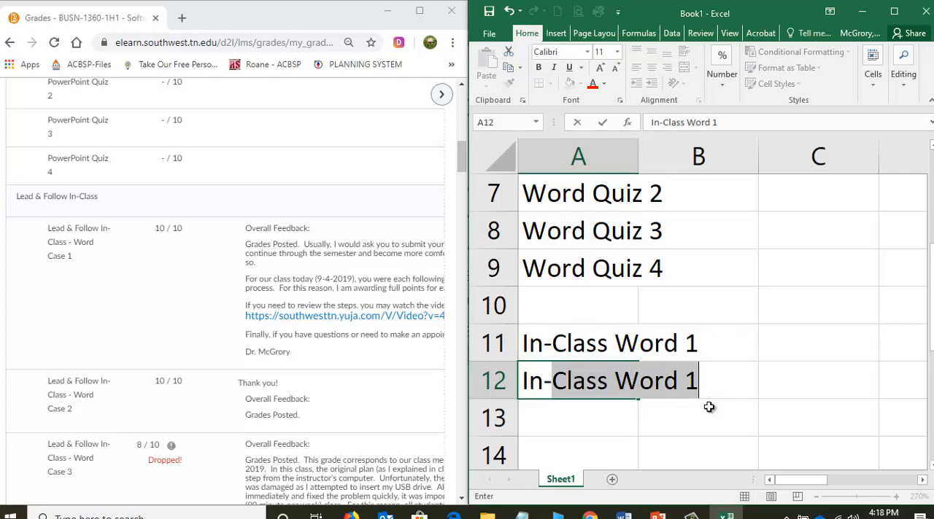
text(Class Word 1)
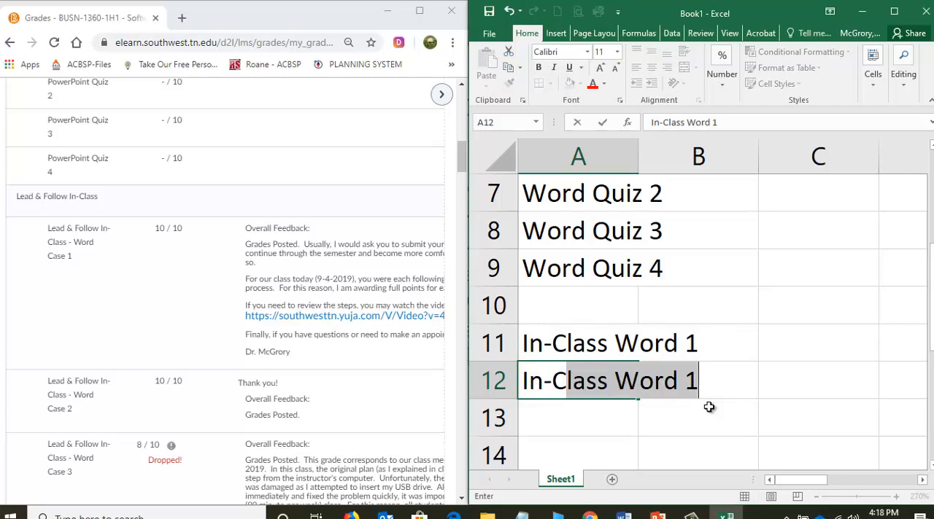
key(ctrl+shift+Left)
key(ctrl+shift+Left)
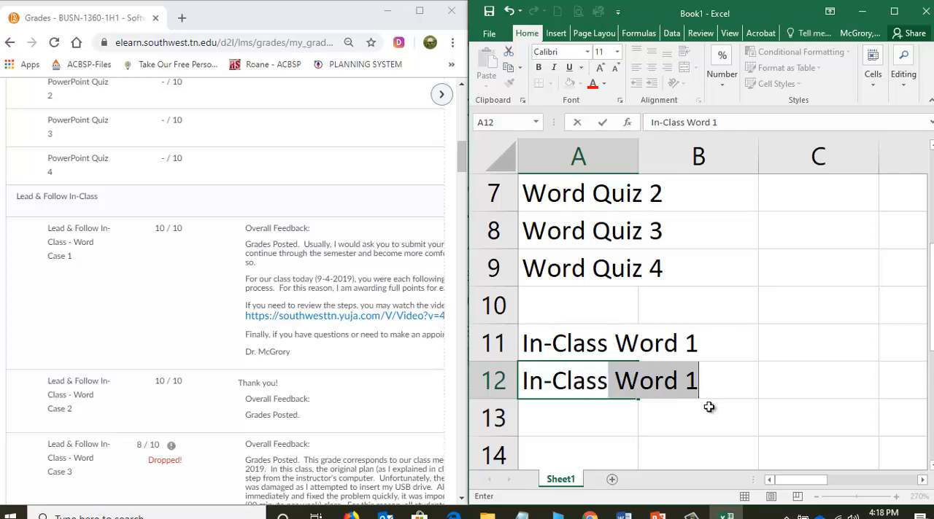
key(Tab)
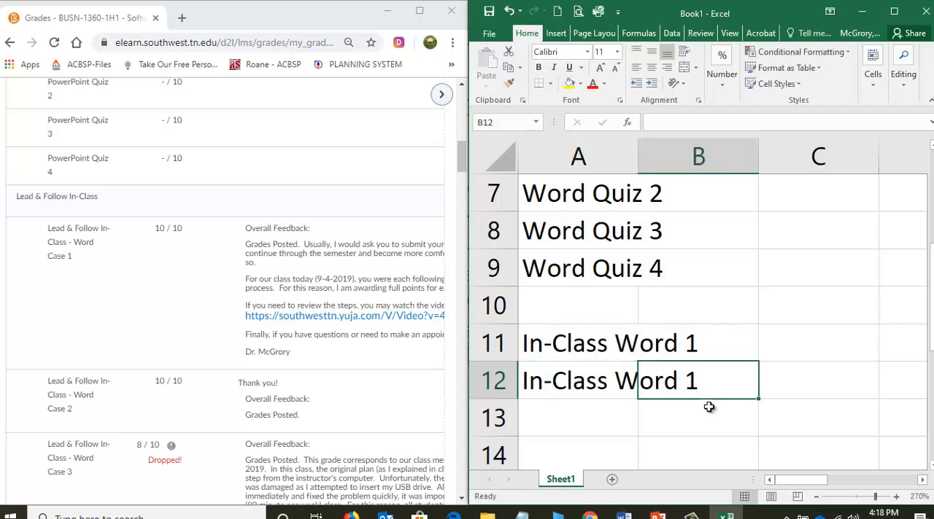
Edit the number at the end of cell A12 so the entry reads "In-Class Word 2".
key(Left)
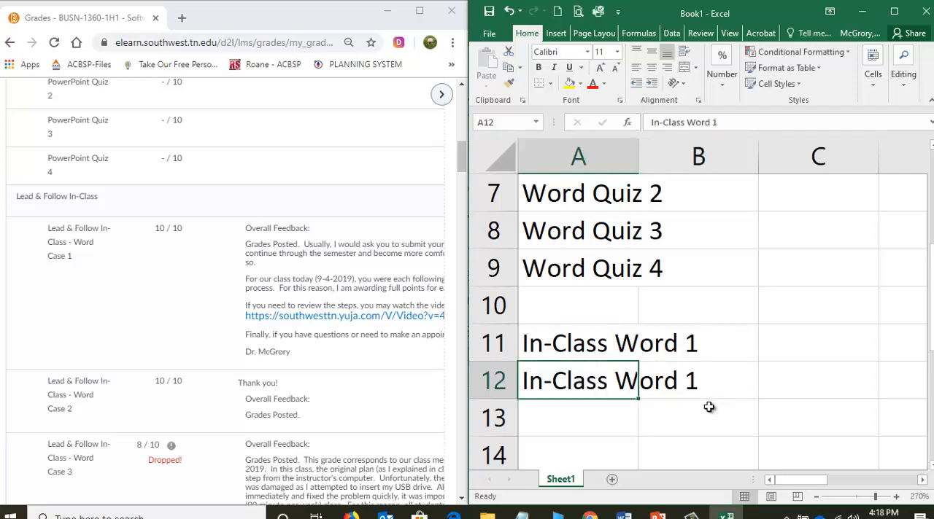
key(Right)
click(593, 378)
click(724, 122)
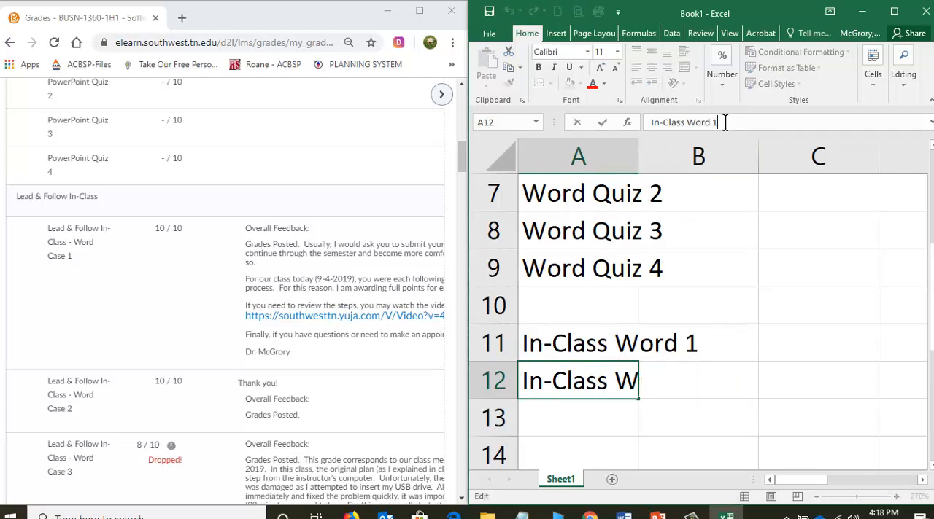
key(BackSpace)
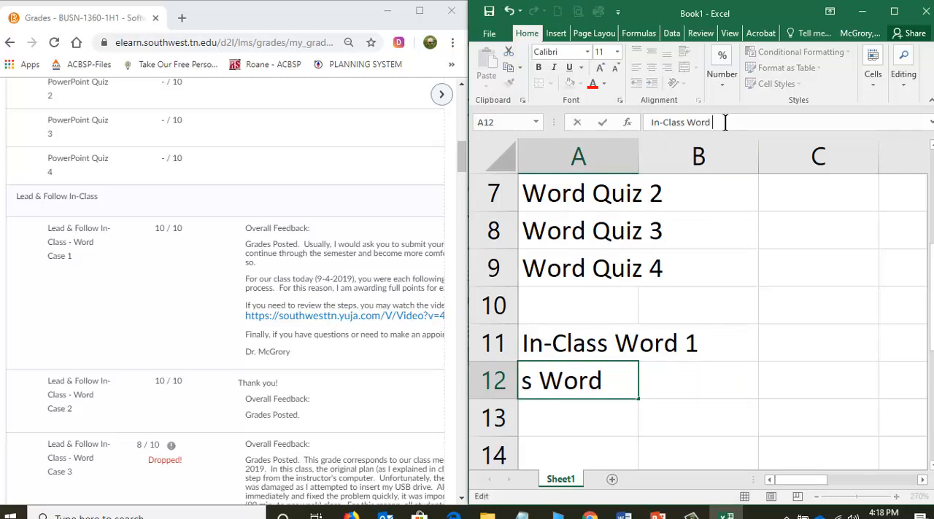
text(2)
key(Return)
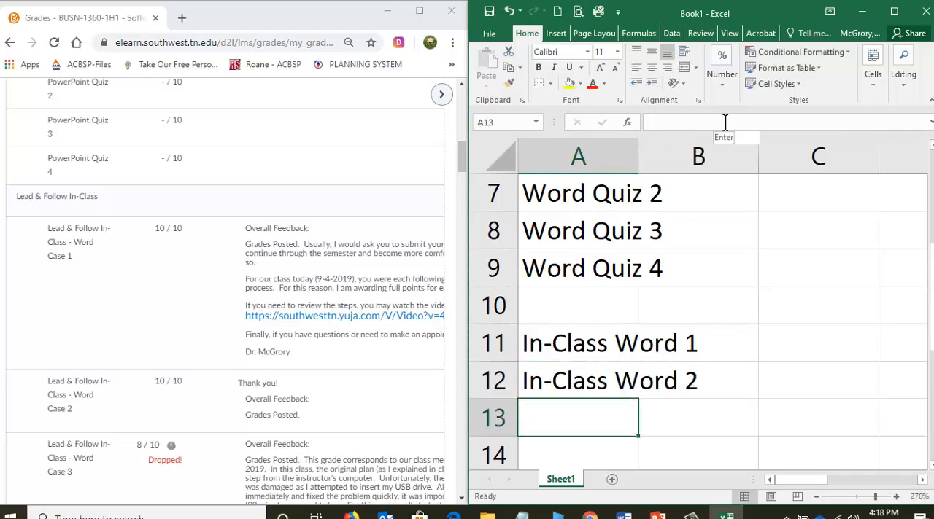
Copy the "In-Class Word 2" entry from cell A12 and paste it into cell A13.
scroll(696, 400, down, 1)
scroll(695, 400, down, 1)
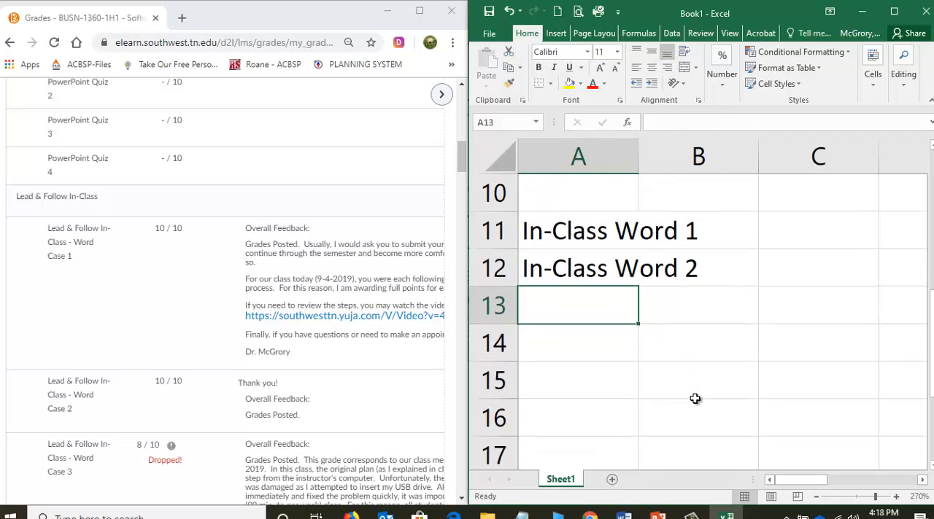
click(576, 268)
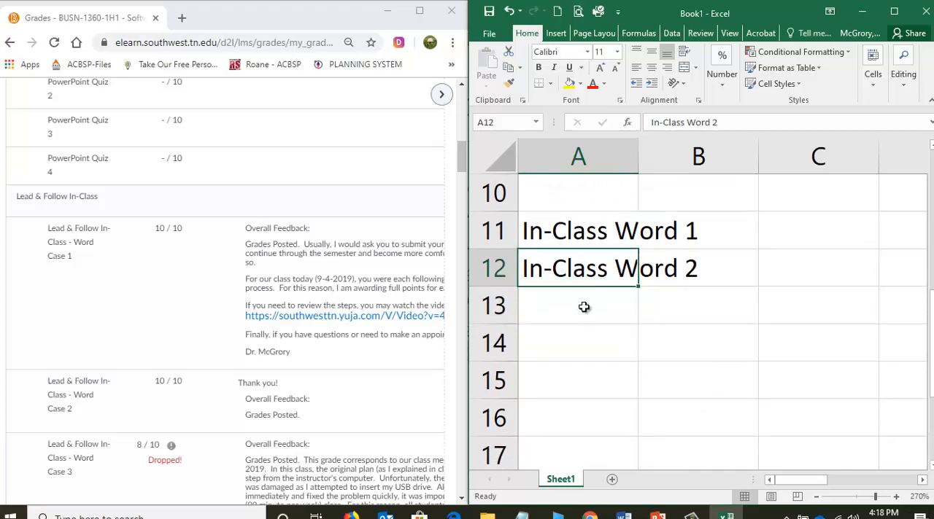
right_click(591, 267)
click(615, 233)
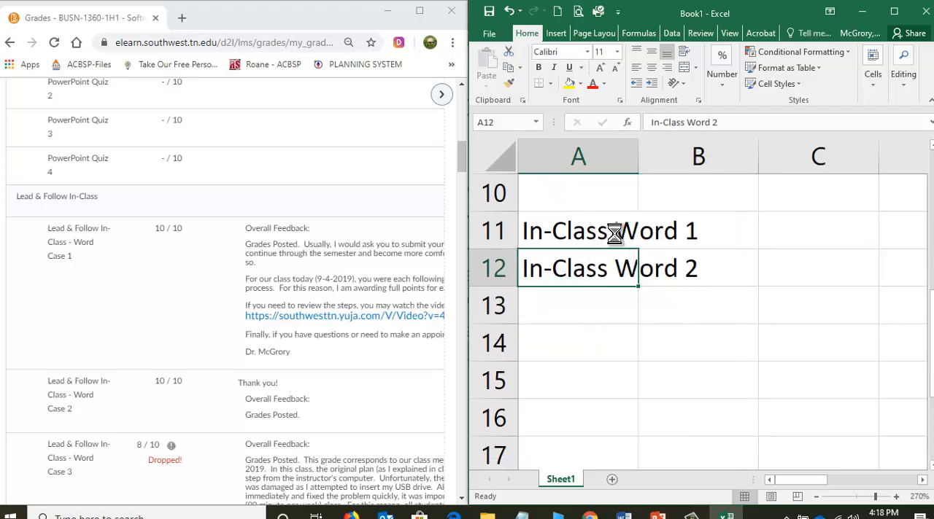
click(577, 312)
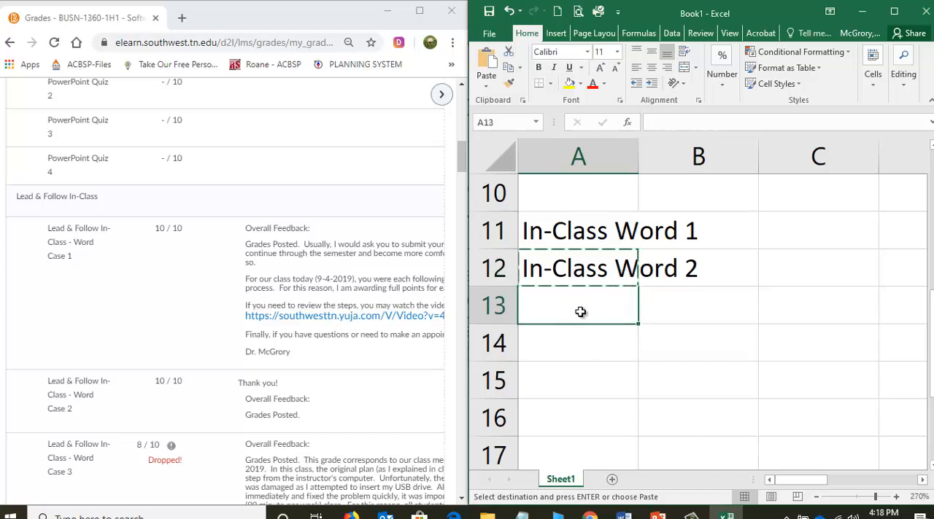
right_click(580, 312)
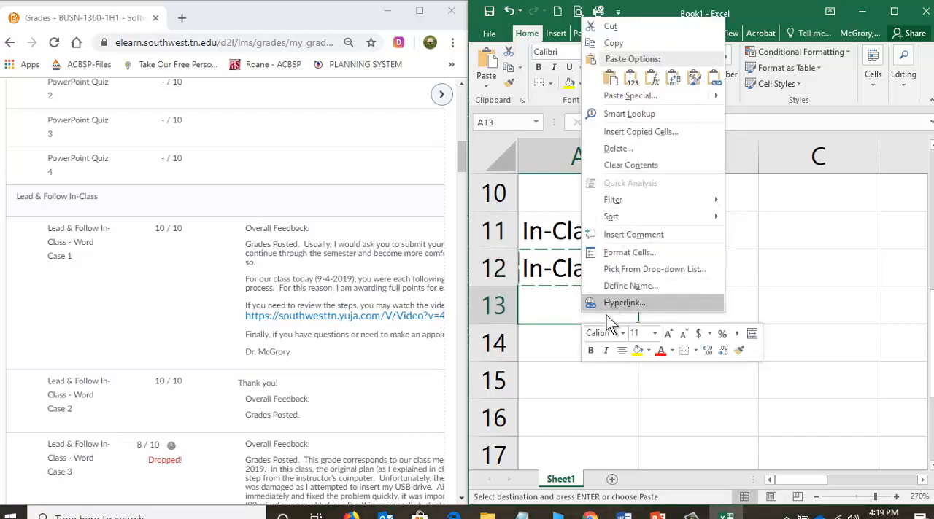
click(609, 77)
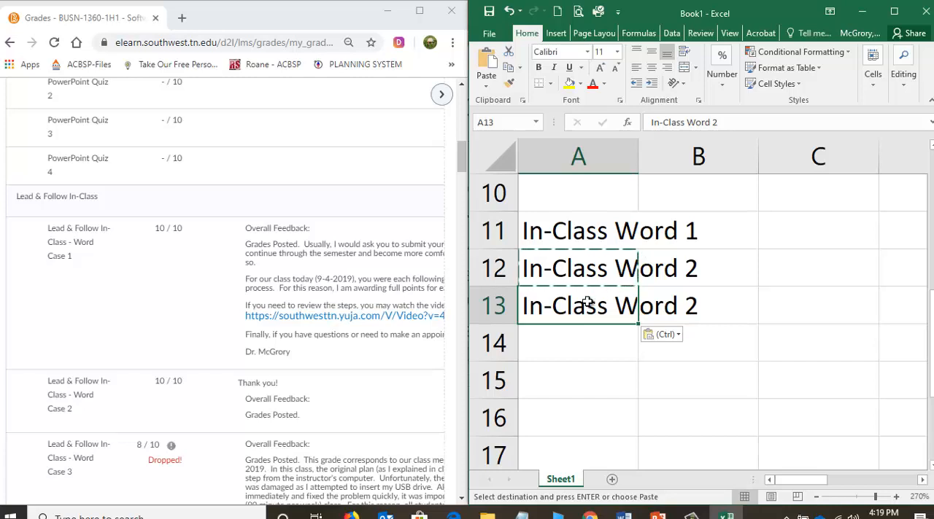
Edit the pasted entry in cell A13 to read "In-Class Word 3".
click(768, 119)
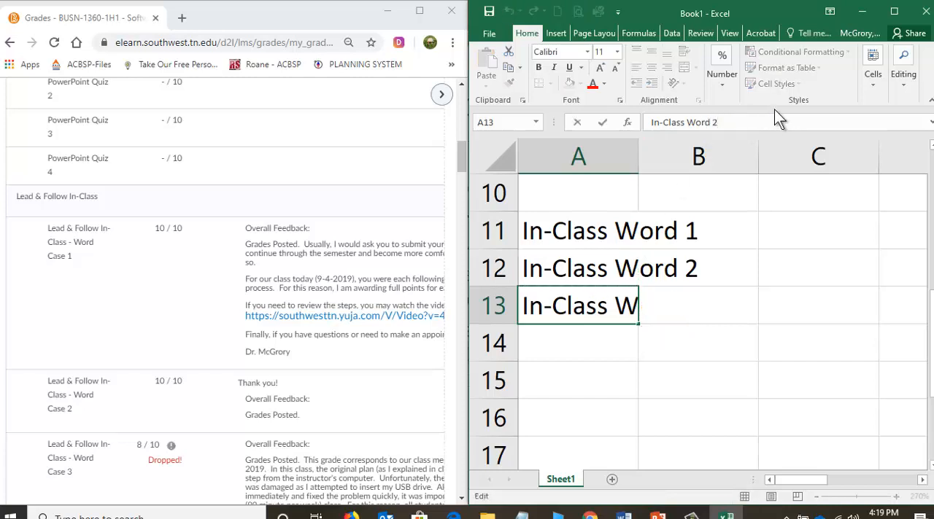
key(BackSpace)
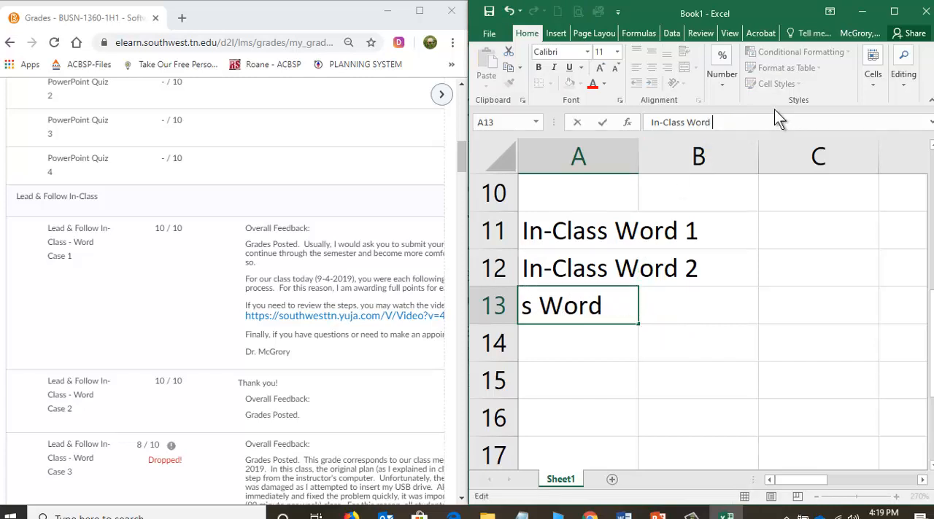
text(3)
key(Return)
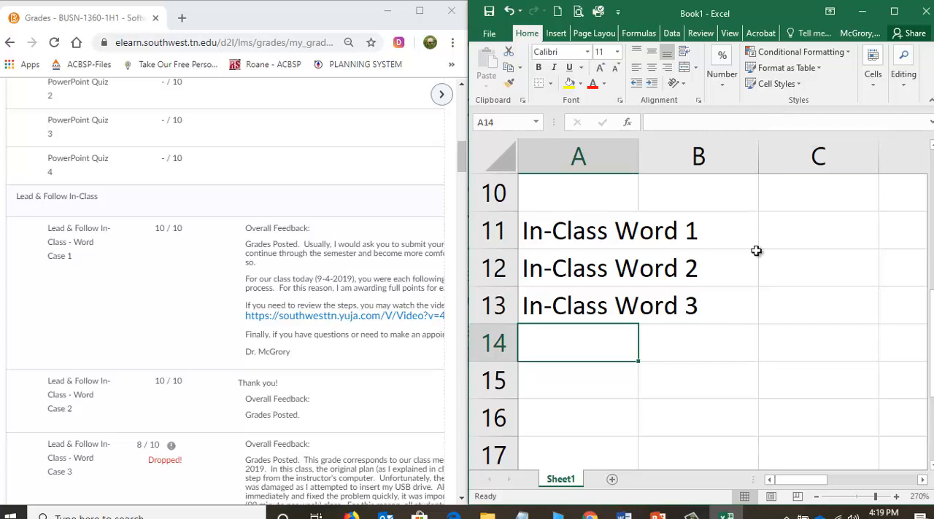
Select the three In-Class Word entries in cells A11 through A13.
mouse_move(691, 512)
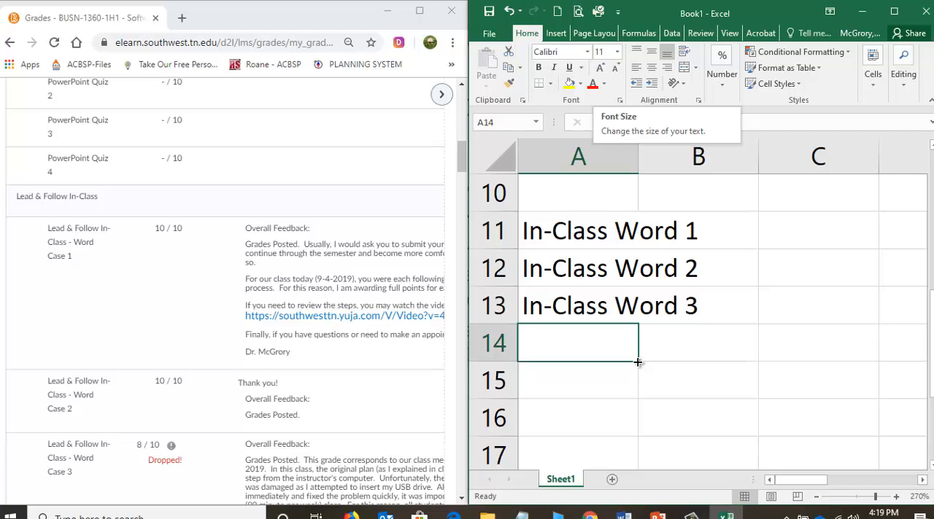
click(578, 228)
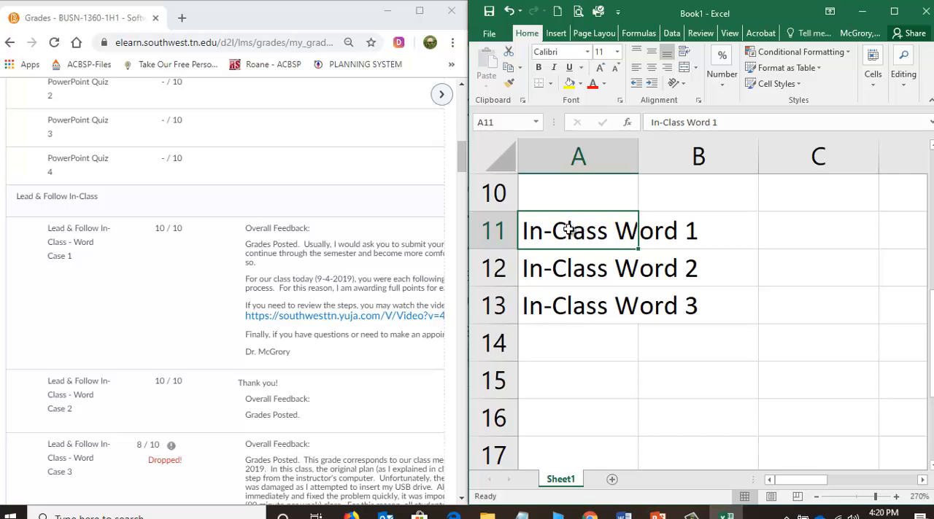
drag(568, 233, 570, 303)
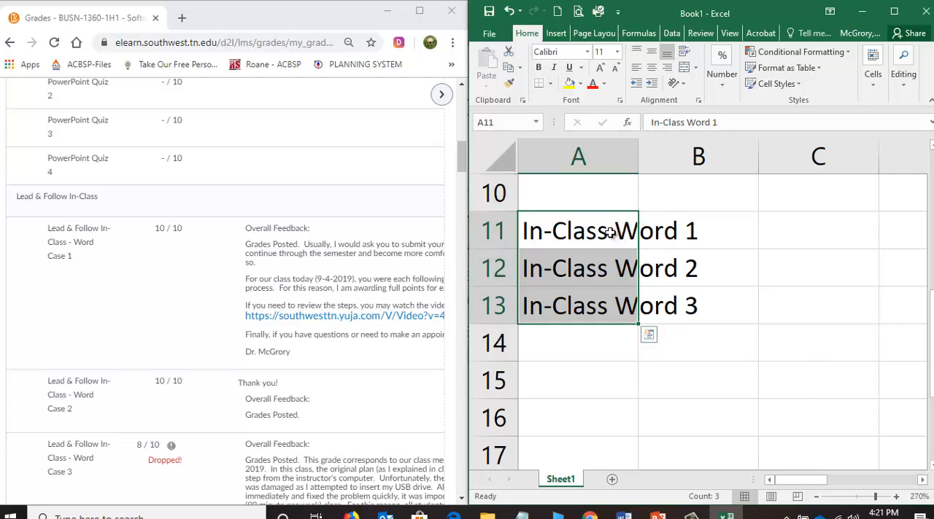
click(819, 239)
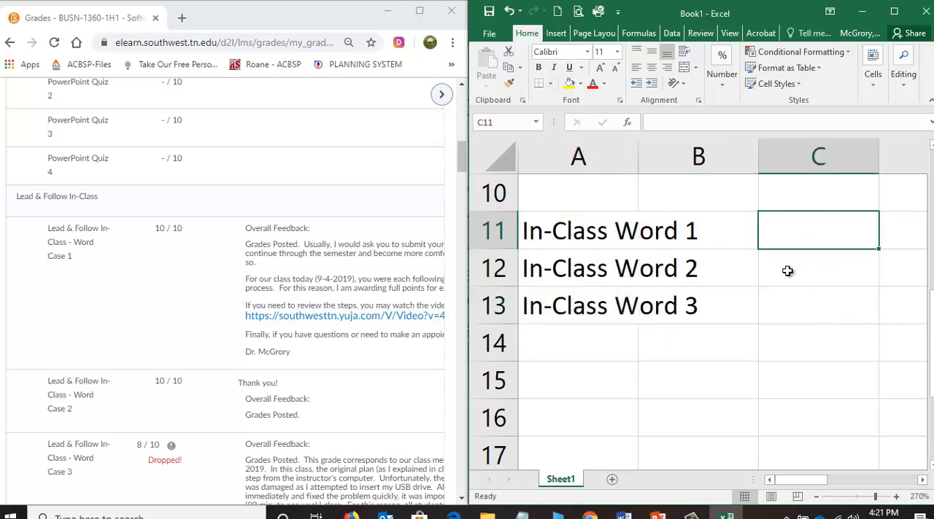
click(555, 230)
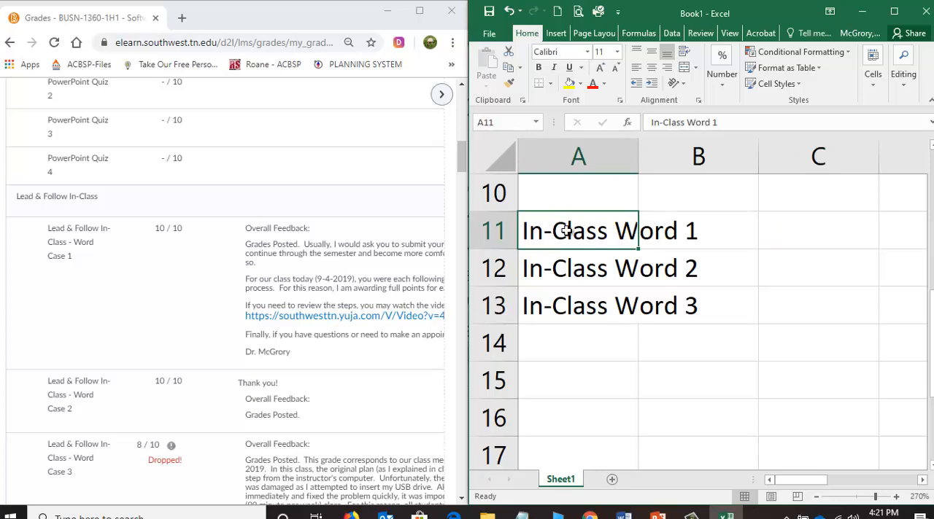
drag(566, 231, 566, 315)
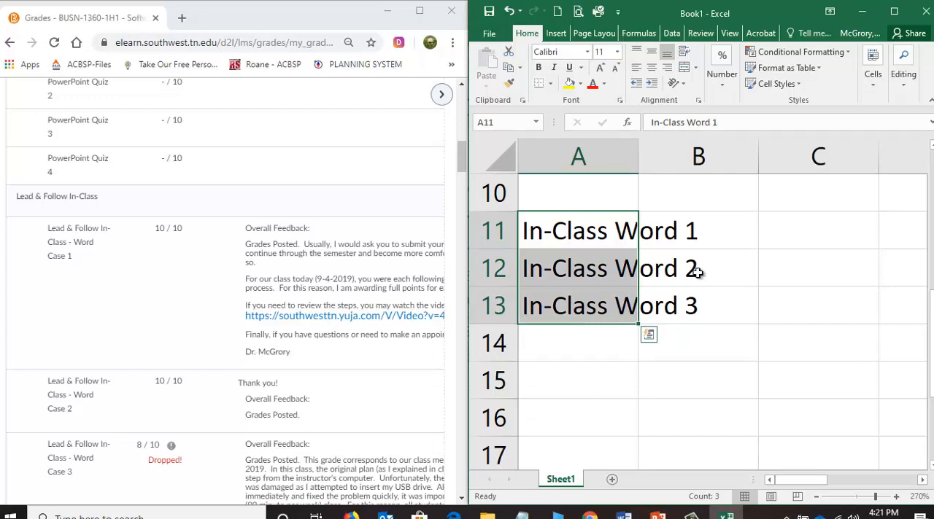
click(864, 239)
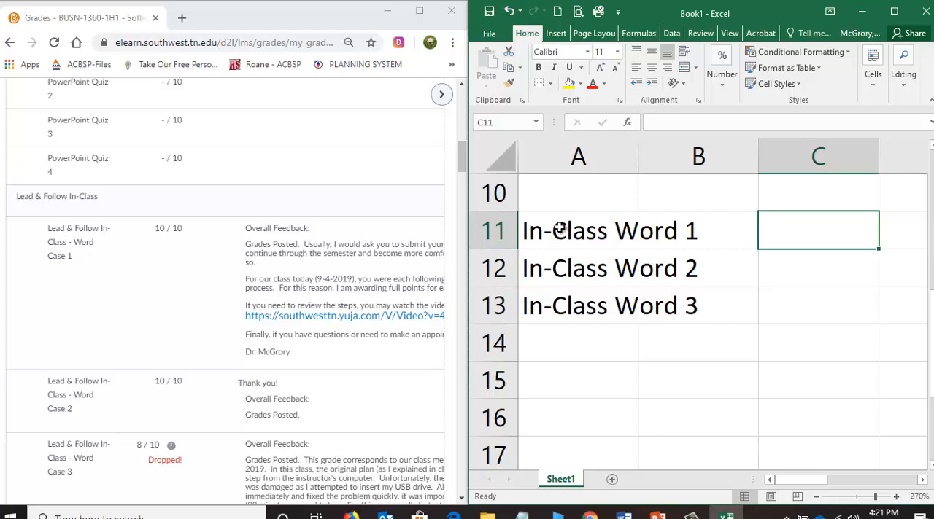
Extend the In-Class Word series from cells A11 through A13 into cell A14 to add "In-Class Word 4".
drag(559, 229, 559, 306)
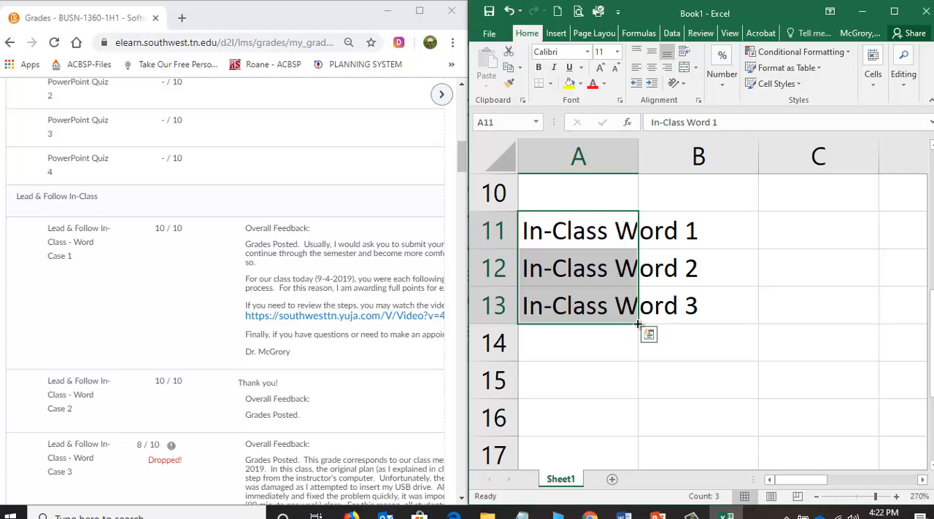
drag(637, 324, 637, 353)
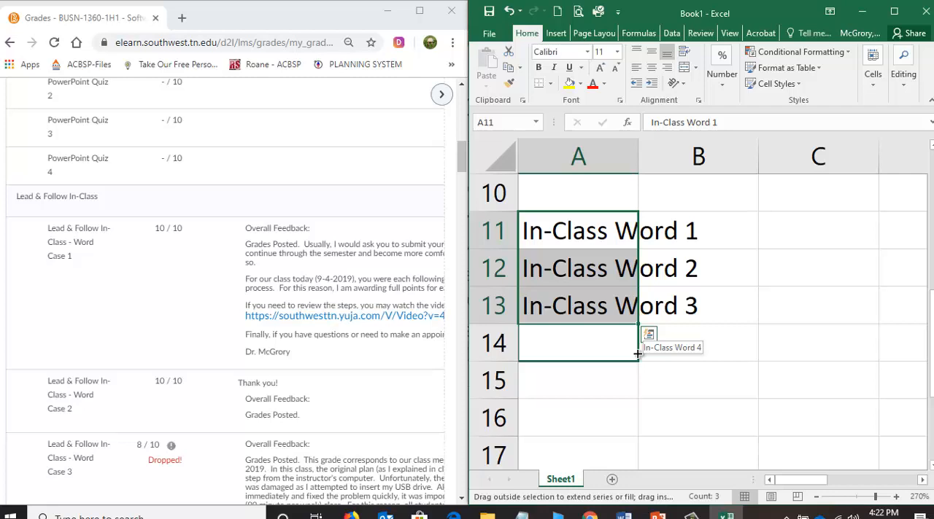
mouse_move(637, 353)
mouse_down()
mouse_move(636, 462)
mouse_move(635, 332)
mouse_move(635, 353)
mouse_up()
drag(635, 355, 636, 367)
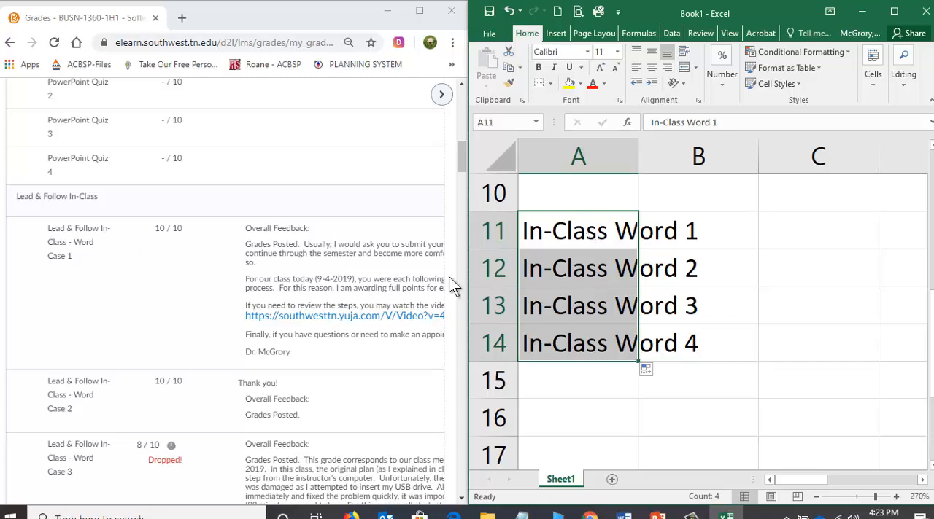
Examine the remaining Lead & Follow In-Class cases and the MyITLab Simulators section on the Grades page for graded items.
click(179, 328)
scroll(178, 332, down, 1)
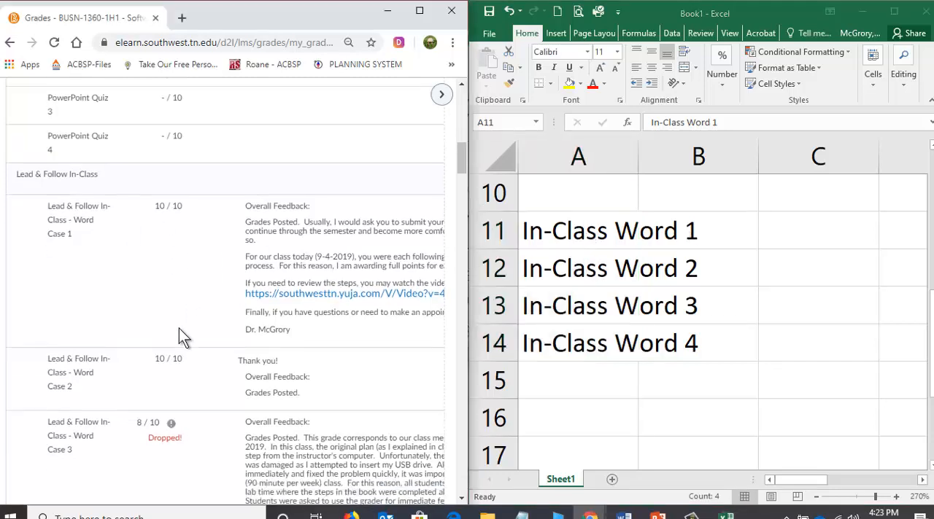
scroll(179, 336, down, 3)
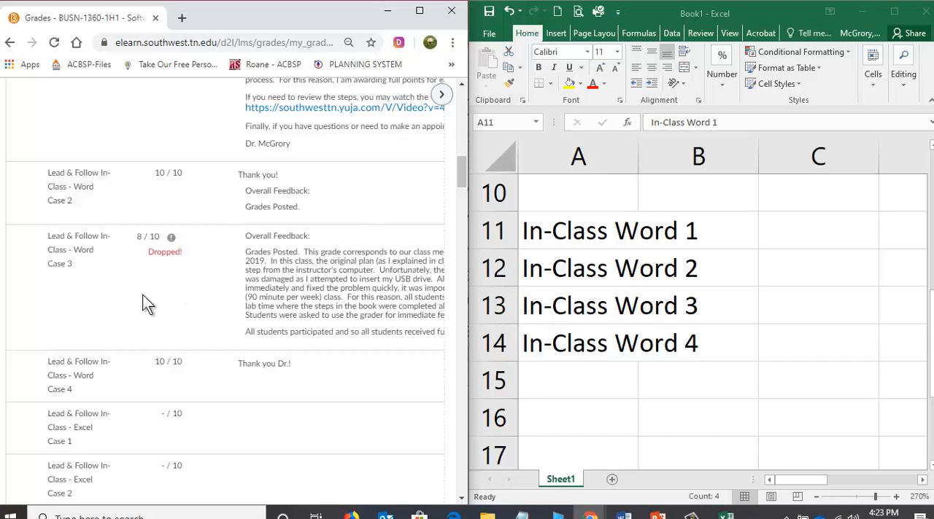
scroll(143, 297, down, 4)
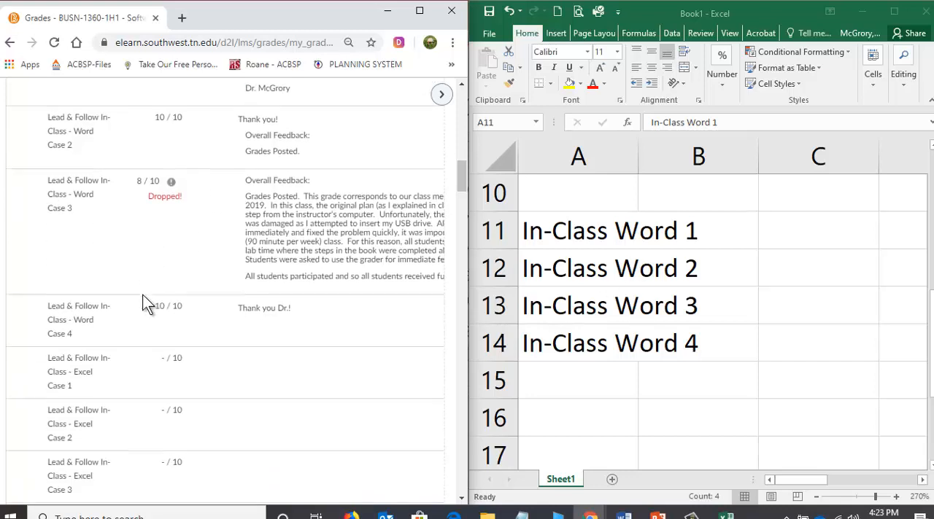
scroll(86, 196, down, 1)
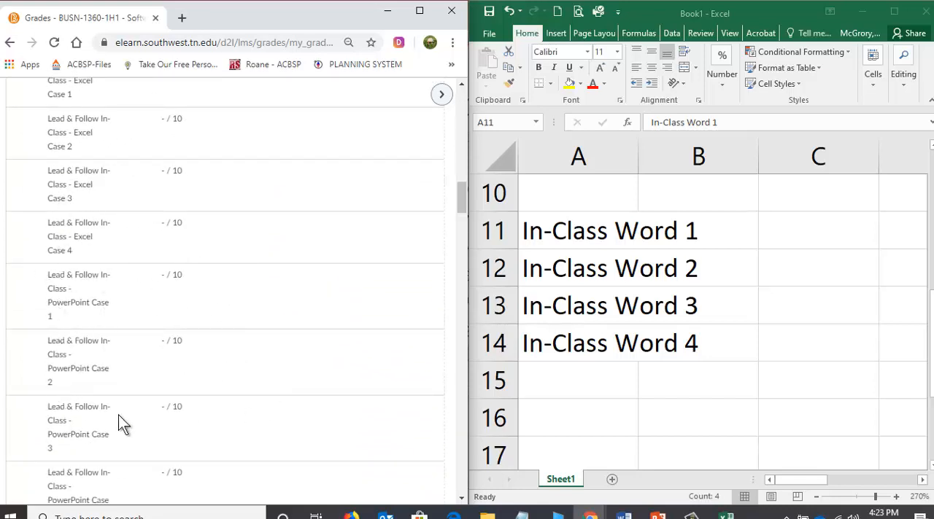
scroll(145, 395, down, 2)
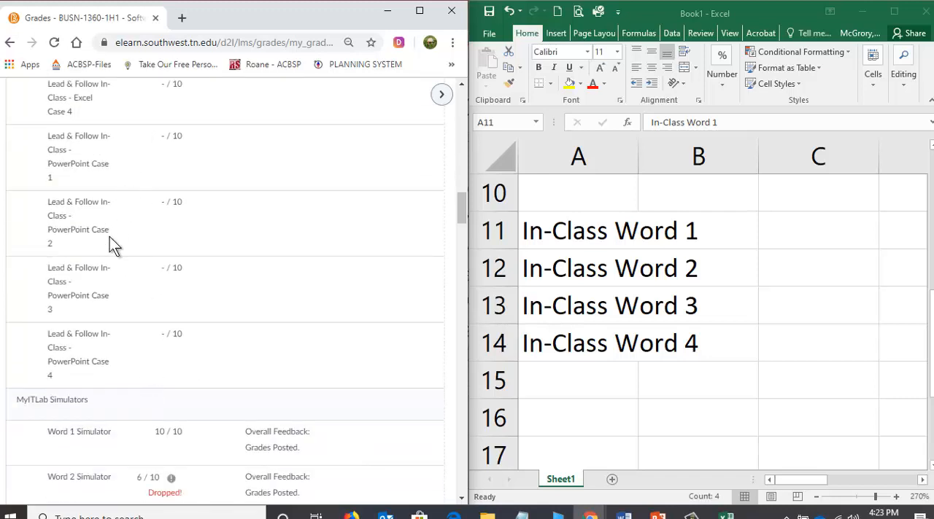
scroll(95, 197, down, 2)
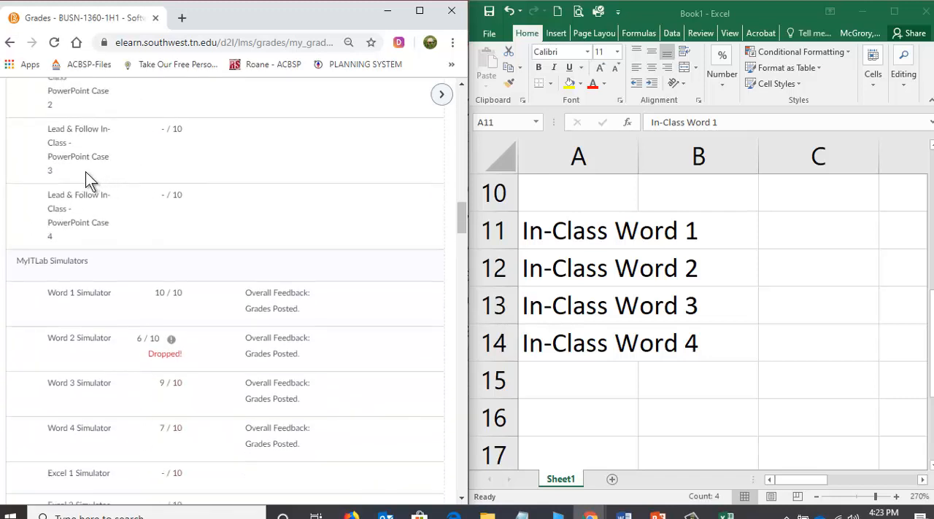
scroll(42, 268, down, 1)
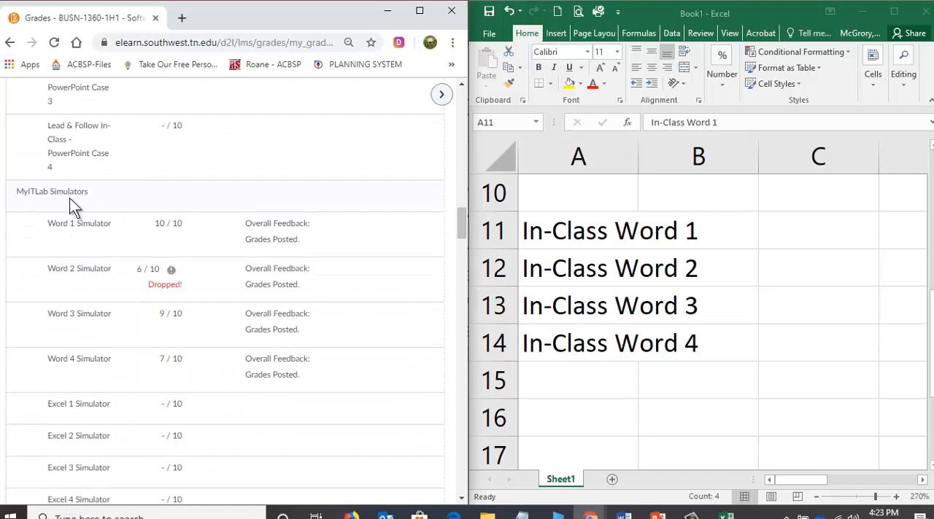
scroll(69, 204, down, 1)
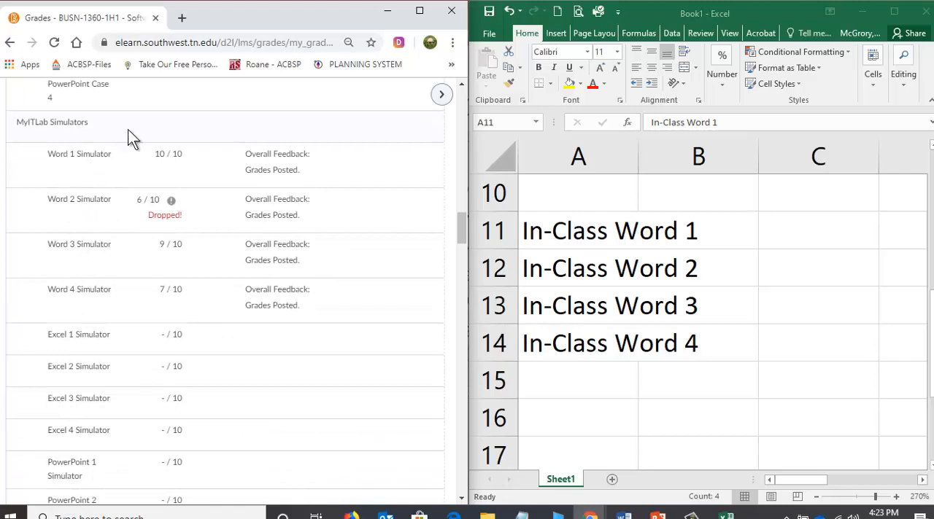
scroll(118, 188, down, 1)
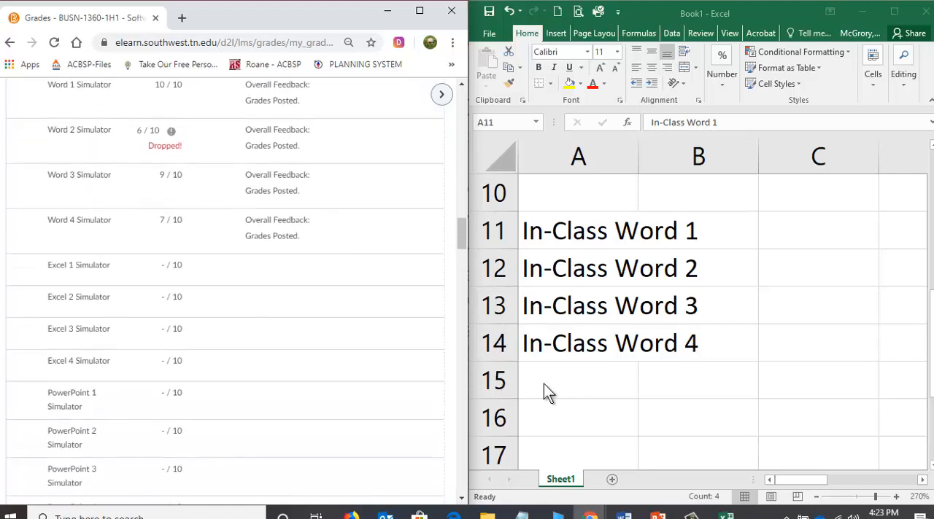
Enter "Word Sim 1" in cell A16 and "Word Sim 2" in cell A17, leaving row 15 blank.
click(562, 421)
click(566, 417)
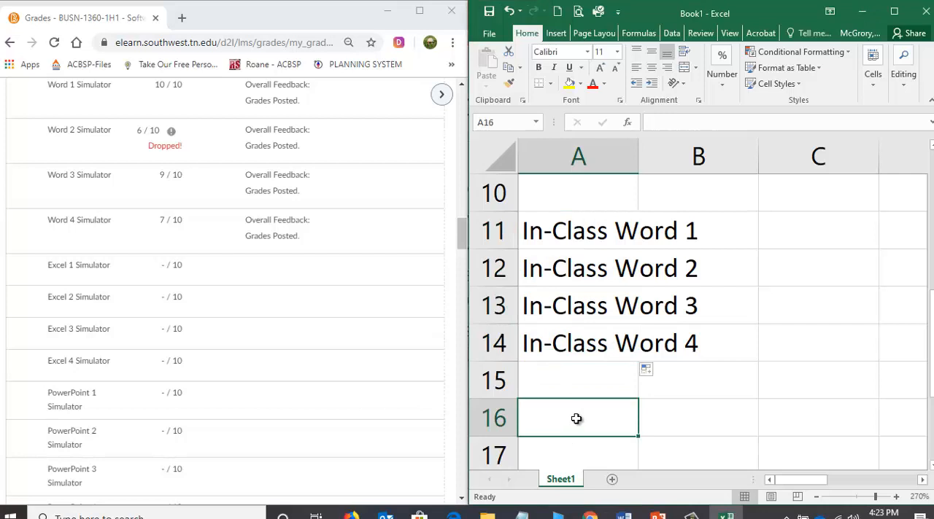
text(Word)
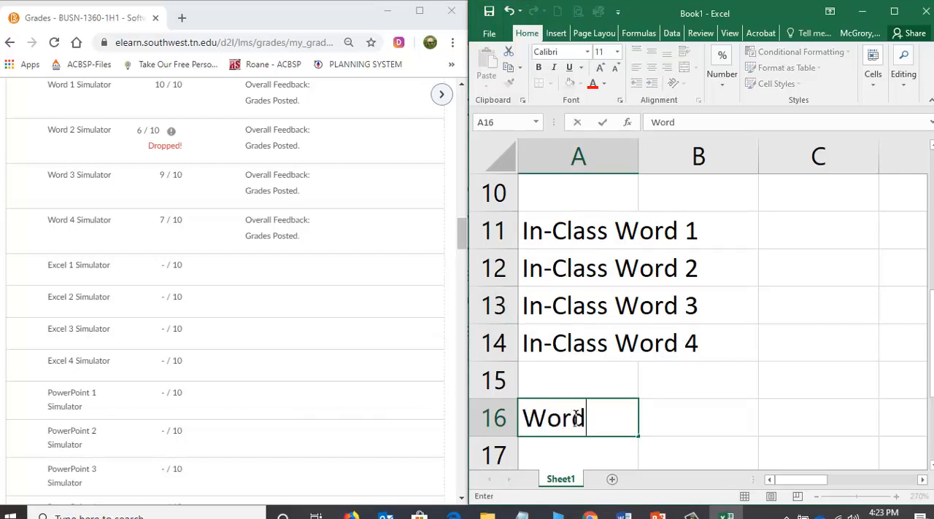
text( Sim 1)
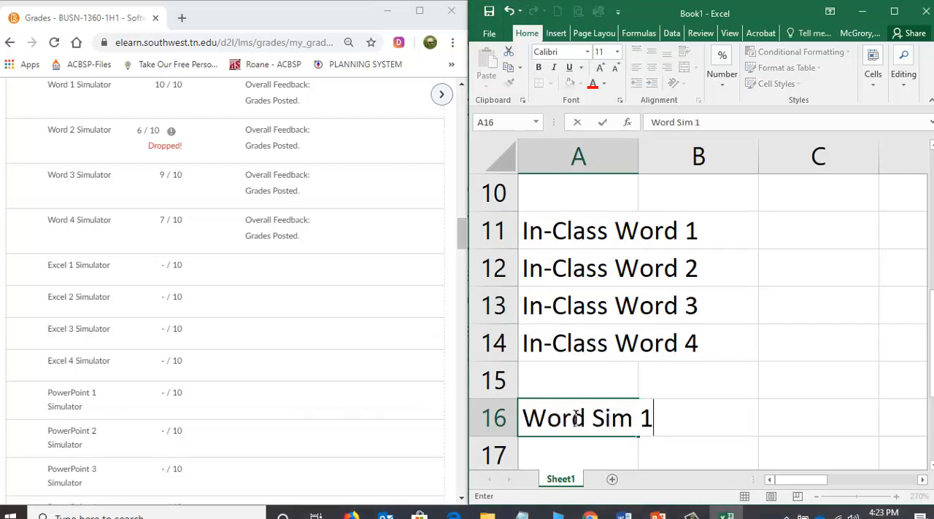
key(Return)
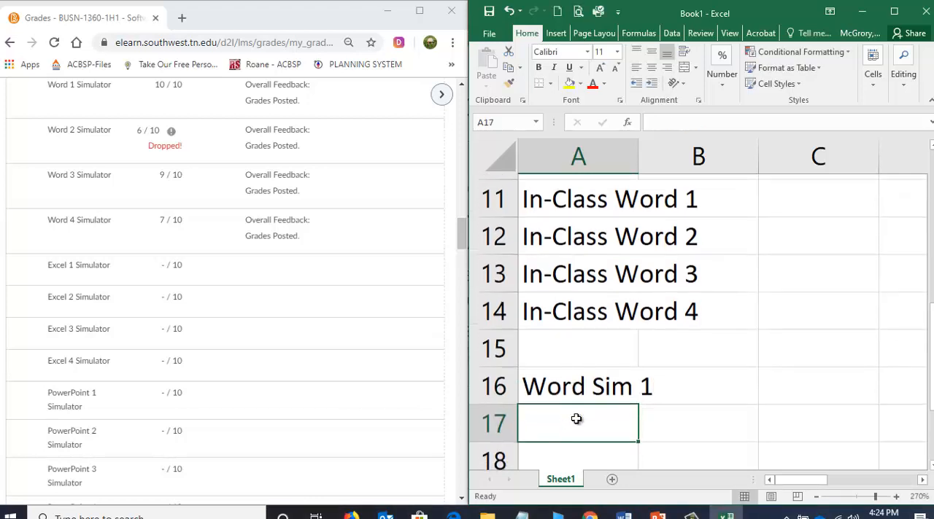
text(Word Sim 2)
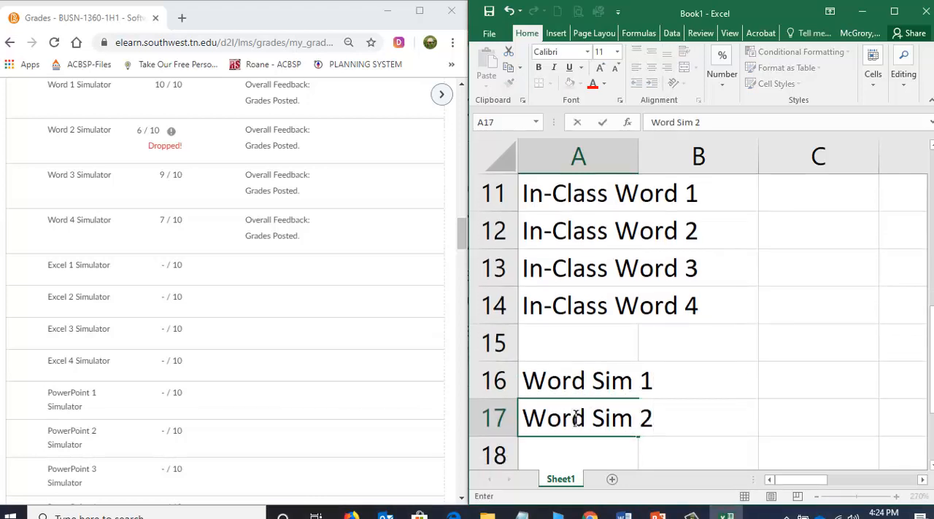
key(Return)
Continue the simulator list with "Word Sim 3" in cell A18 and "Word Sim 4" in cell A19.
text(Word)
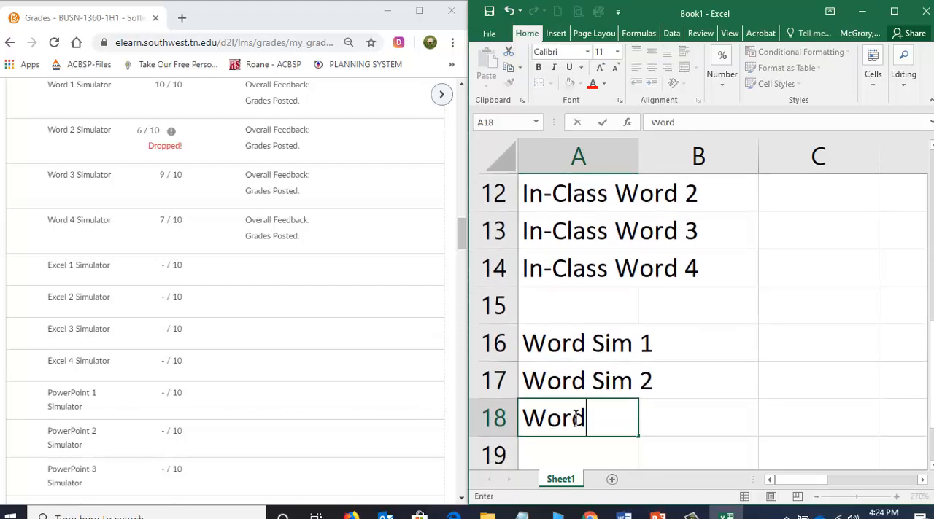
text( Sim 3)
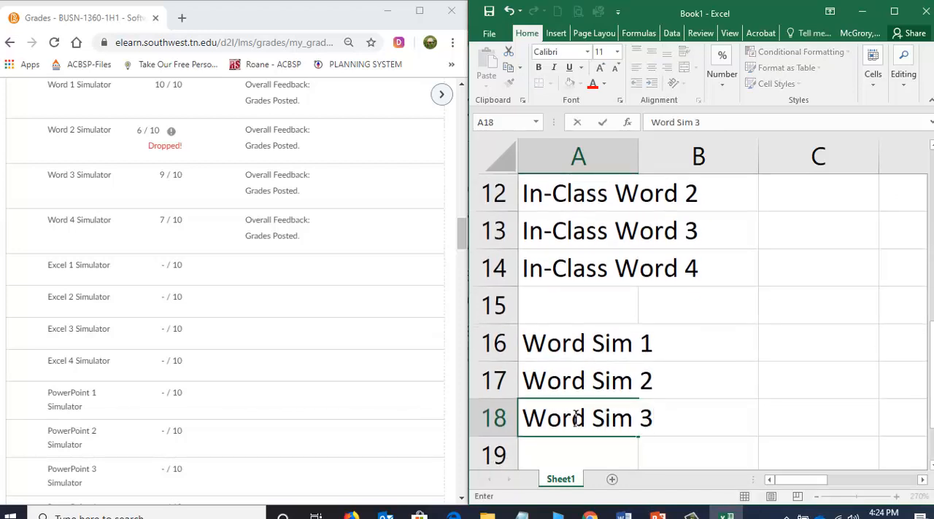
key(ctrl+Return)
key(Return)
text(W)
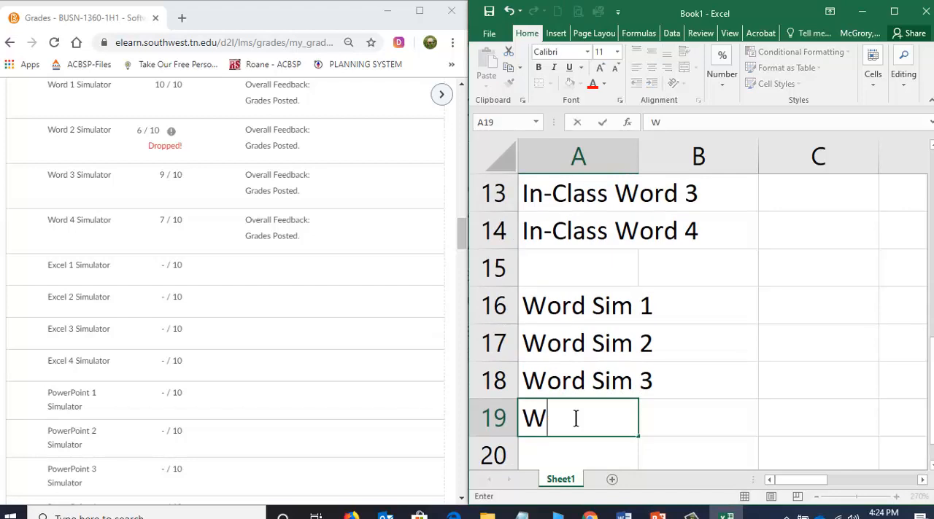
text(ord Sim 4)
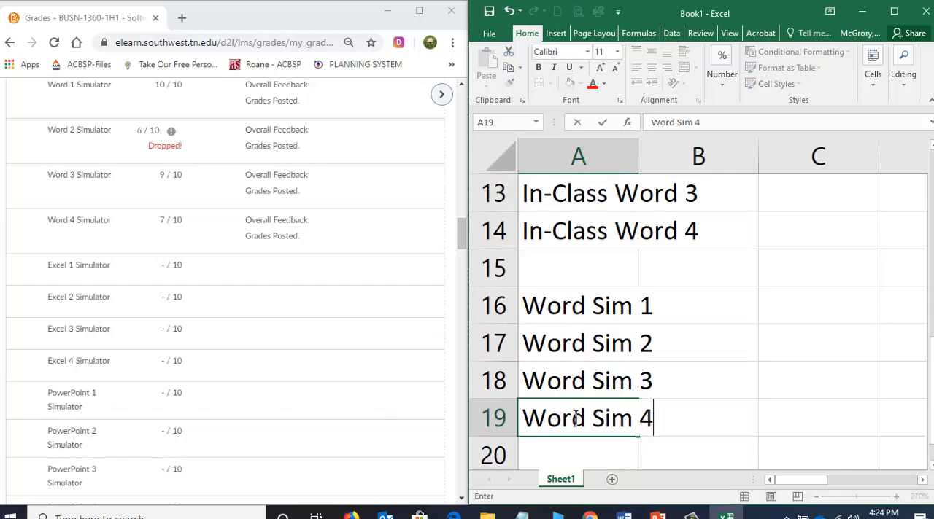
key(ctrl+Return)
key(Return)
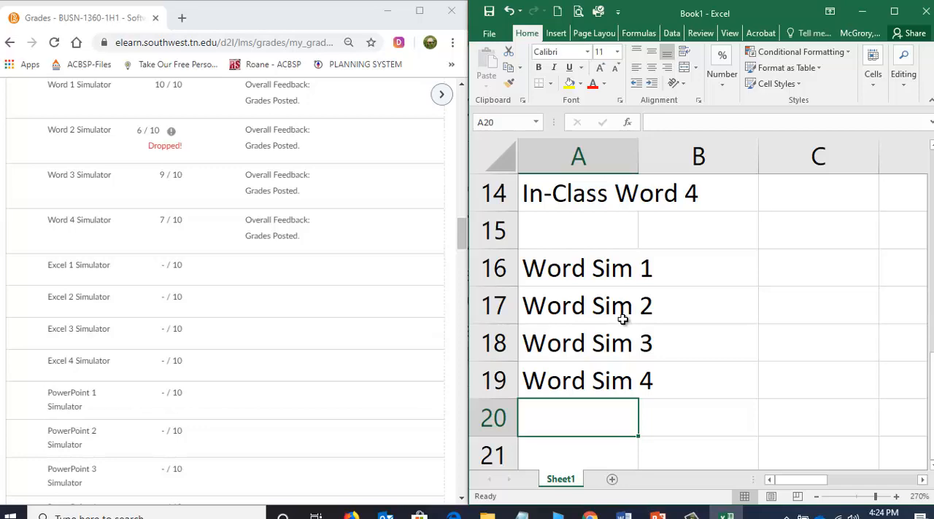
In File Explorer, create a folder named "MidTermGrade" on the D: drive and open it.
mouse_move(487, 515)
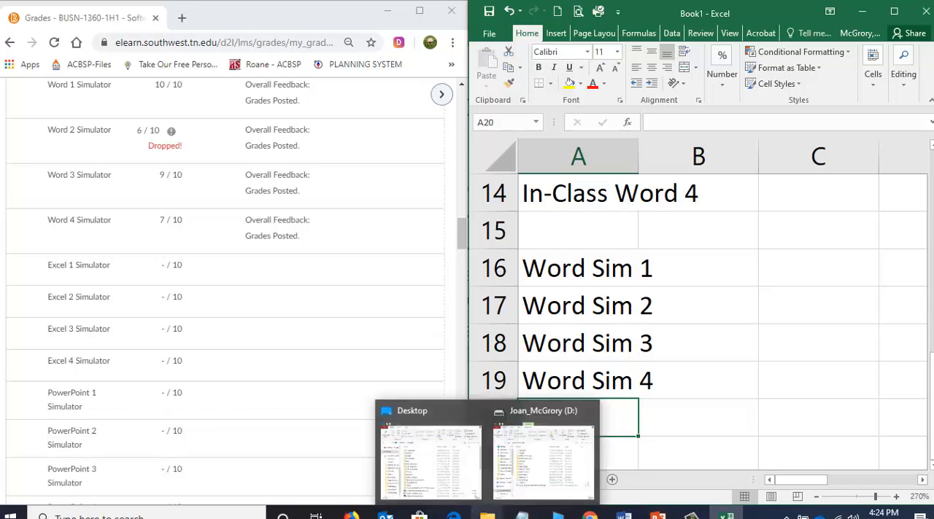
click(536, 464)
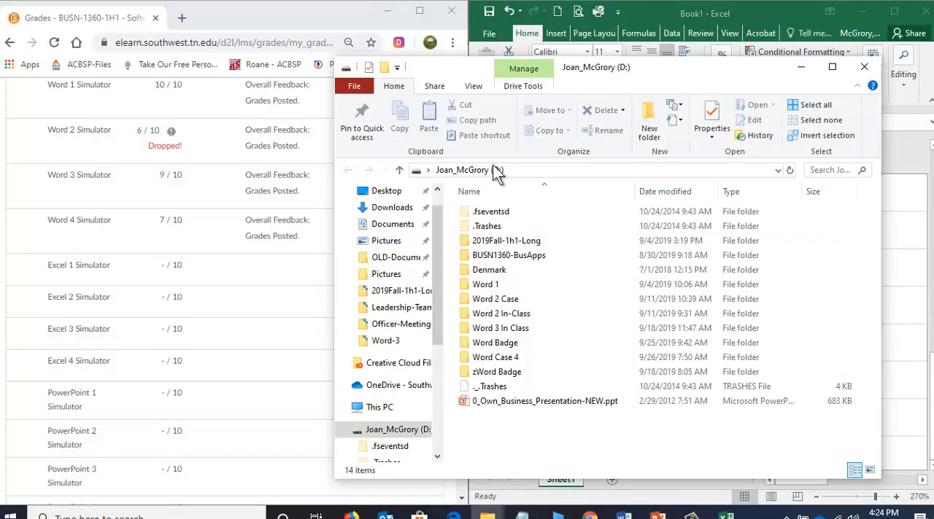
drag(715, 74, 613, 53)
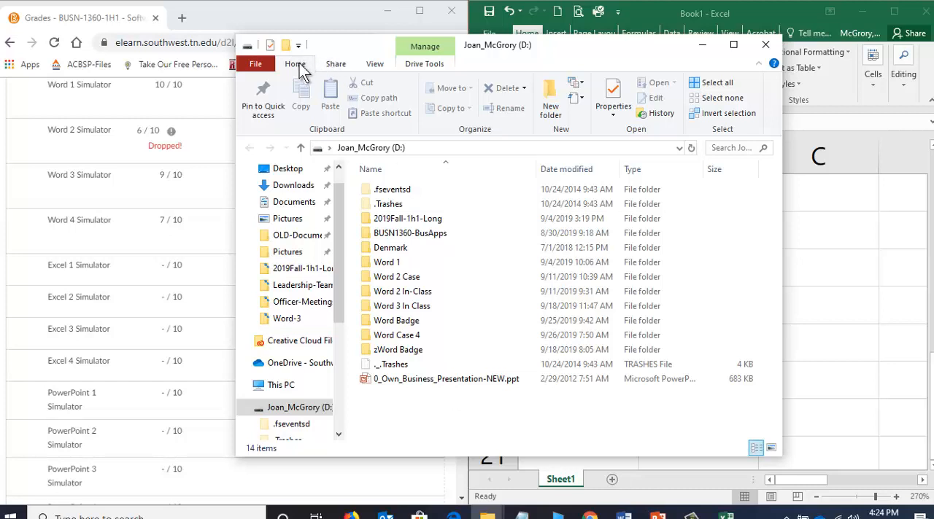
click(552, 111)
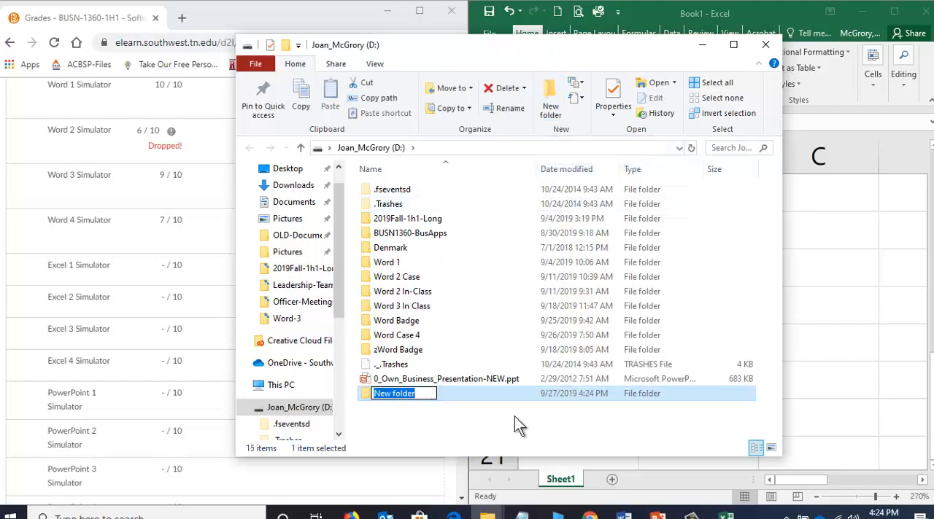
text(MidTer)
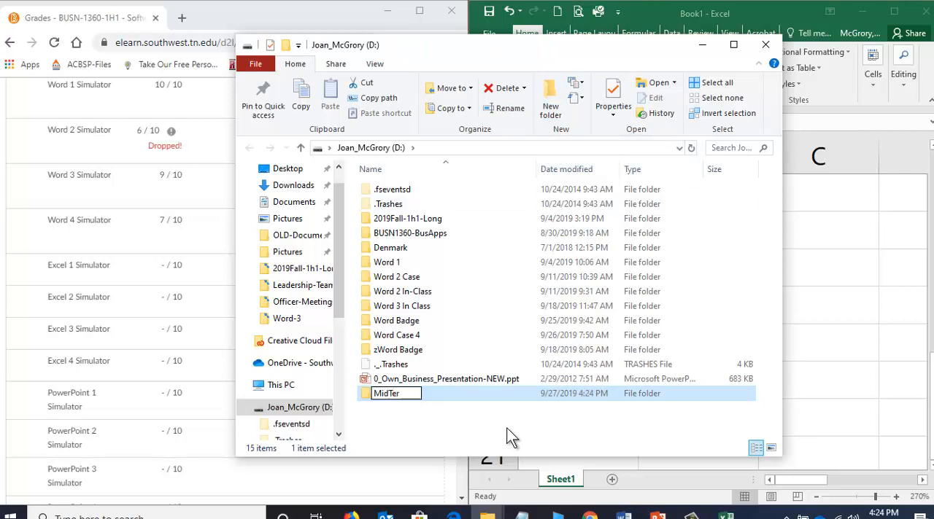
text(mGrade)
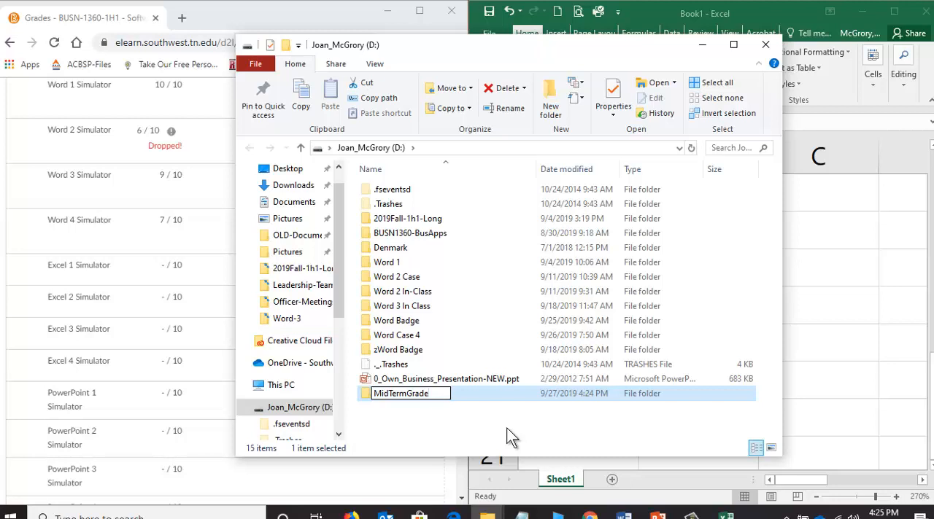
key(Return)
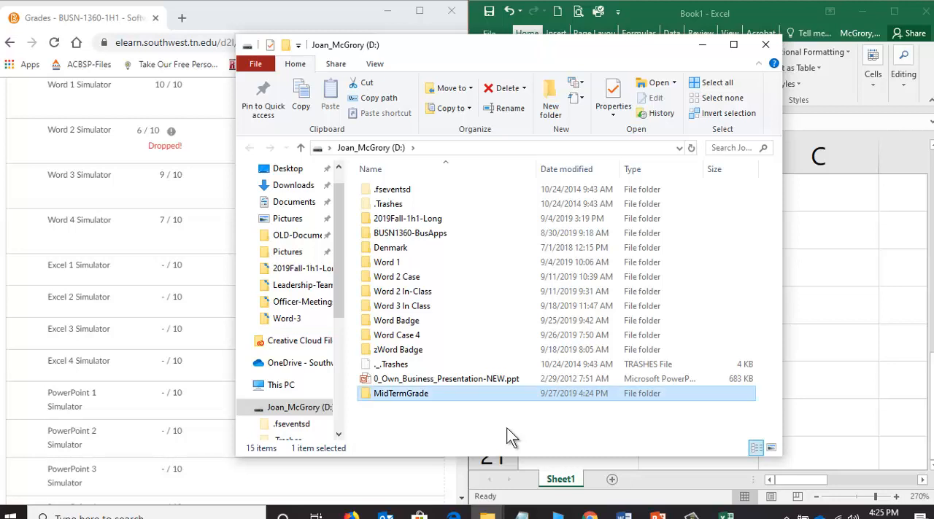
double_click(397, 394)
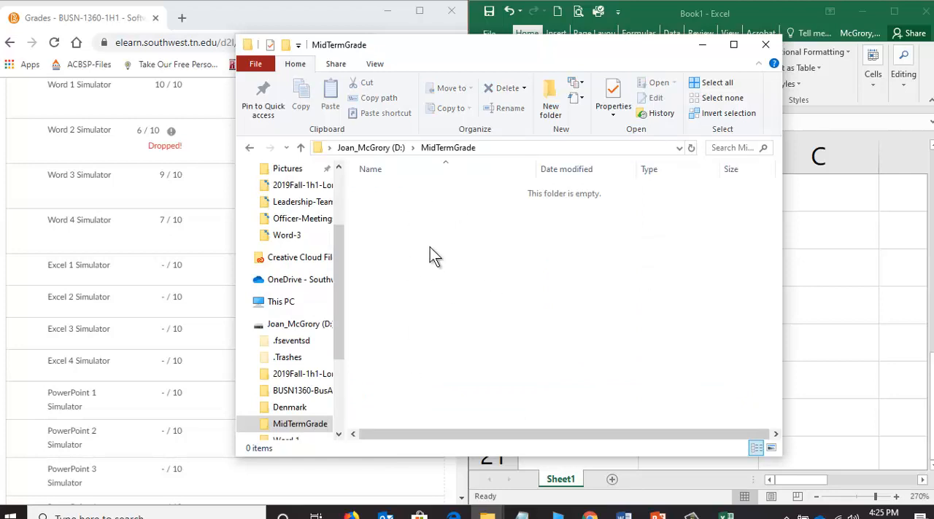
Copy the full path of the empty MidTermGrade folder from File Explorer.
click(496, 148)
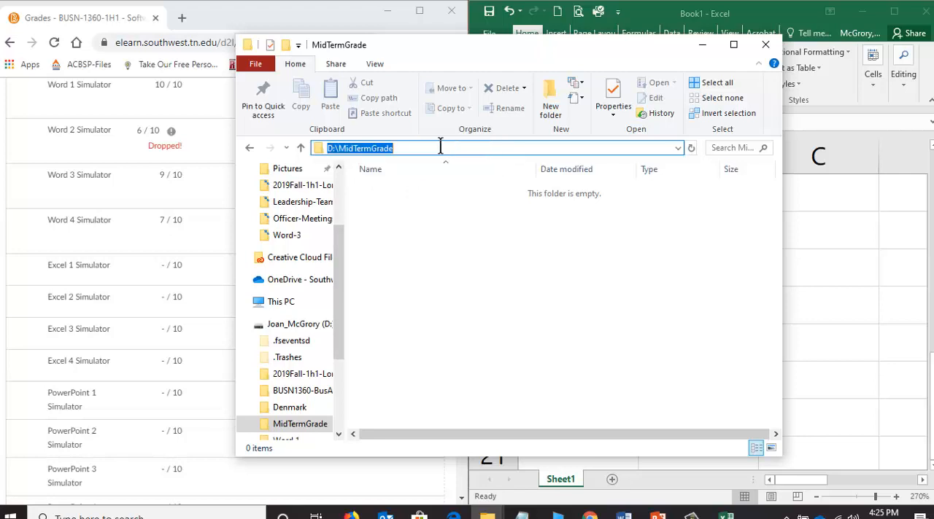
right_click(374, 156)
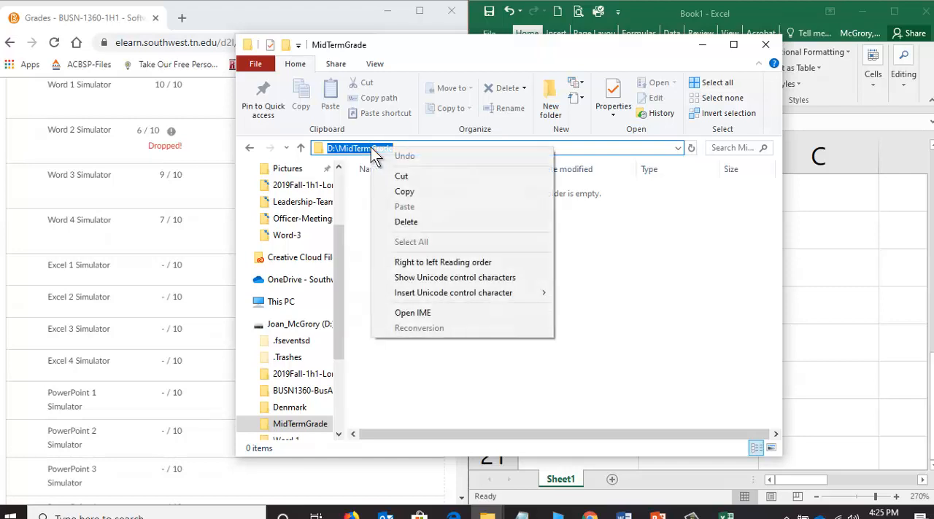
click(406, 190)
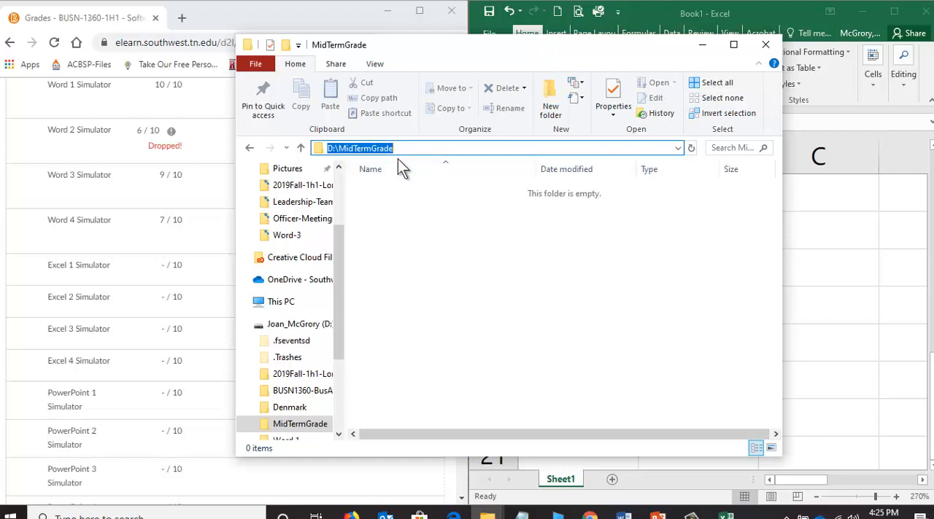
click(443, 250)
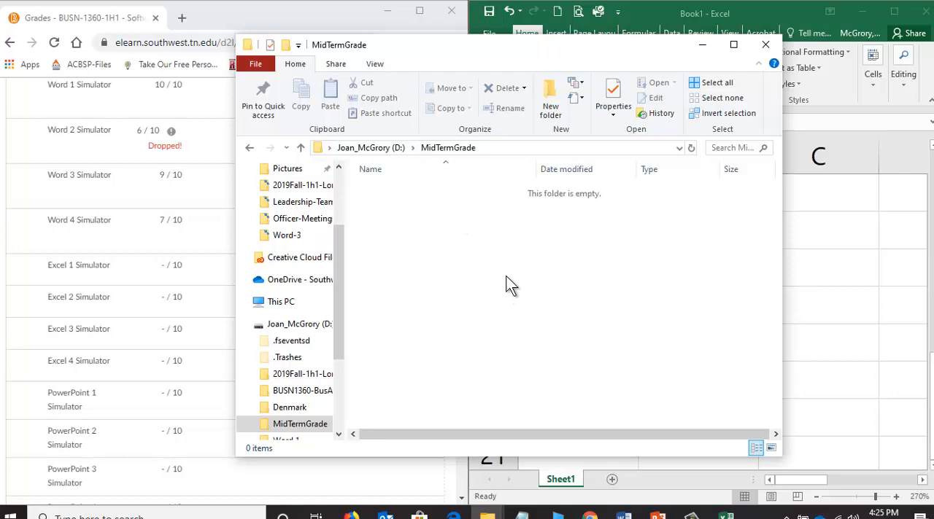
In Excel, start saving the workbook and go to the save location D:\MidTermGrade using the copied path.
click(850, 236)
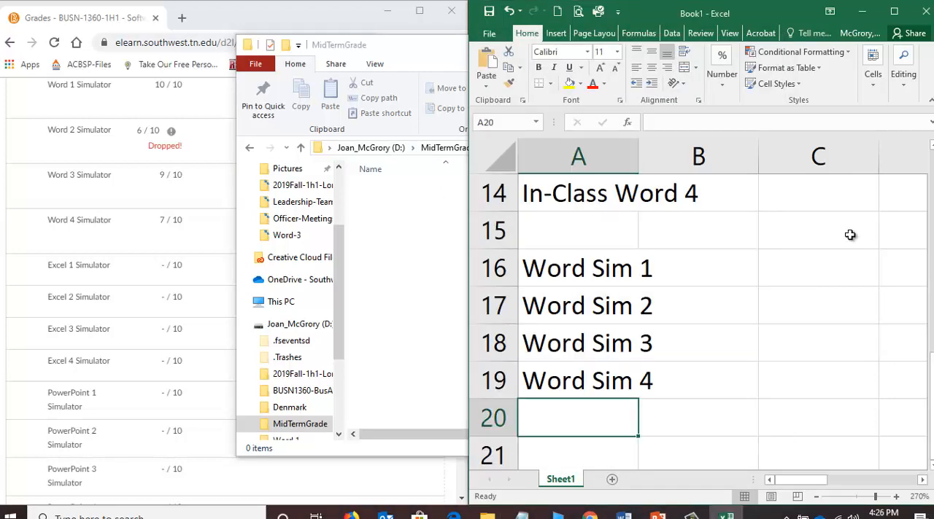
click(489, 33)
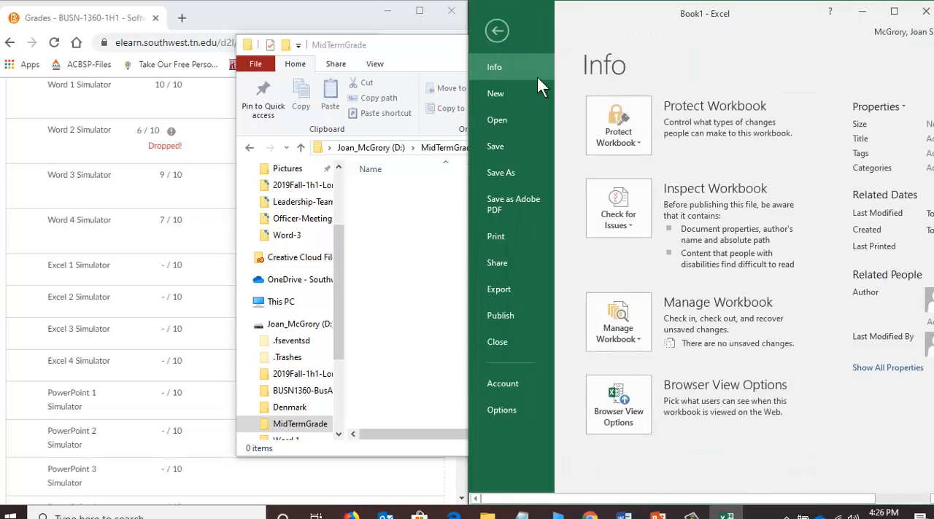
click(513, 150)
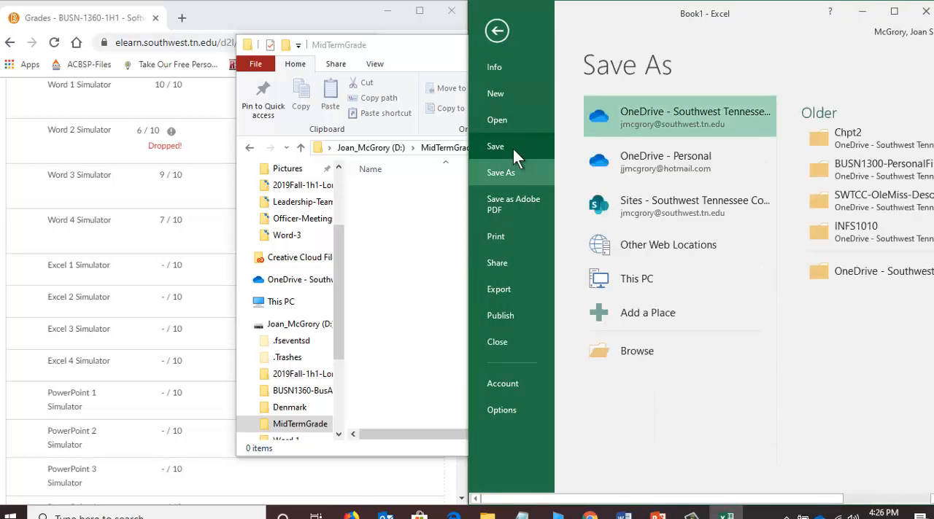
click(654, 351)
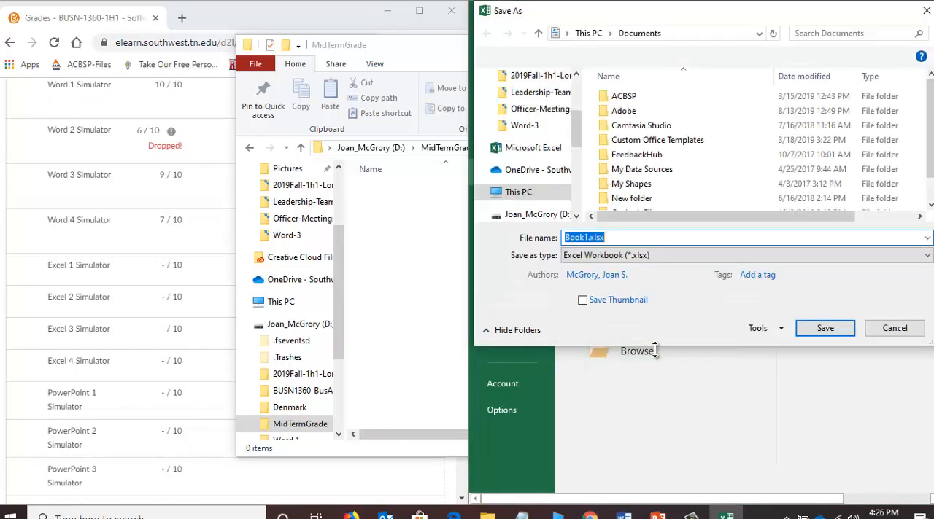
right_click(593, 236)
click(642, 294)
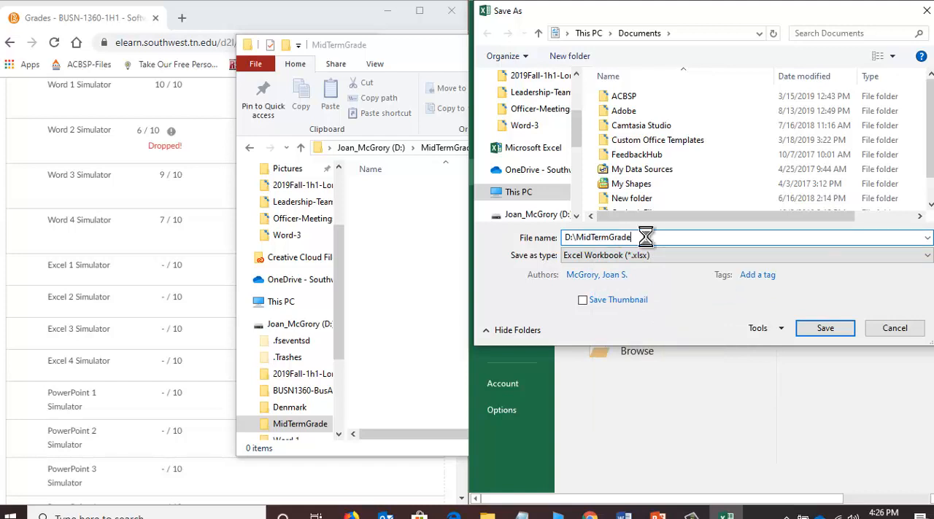
key(Return)
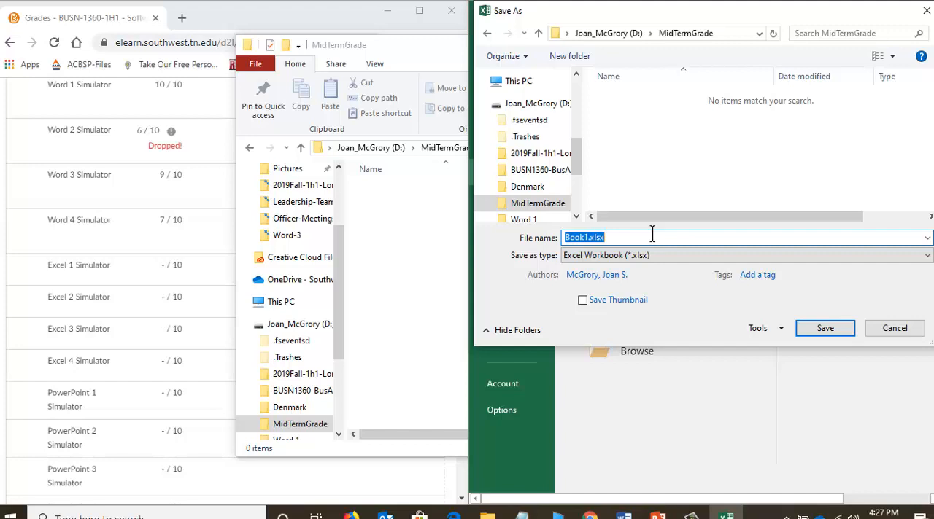
Save the workbook under the student's last and first name followed by "-MidTermGrade", and check the MidTermGrade folder in File Explorer.
text(ApplesAnna-MidT)
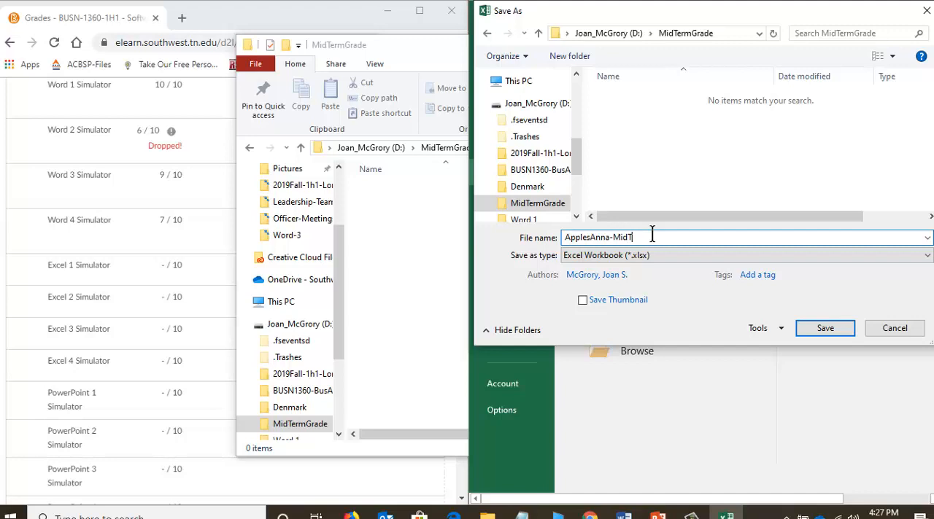
text(ermGrade)
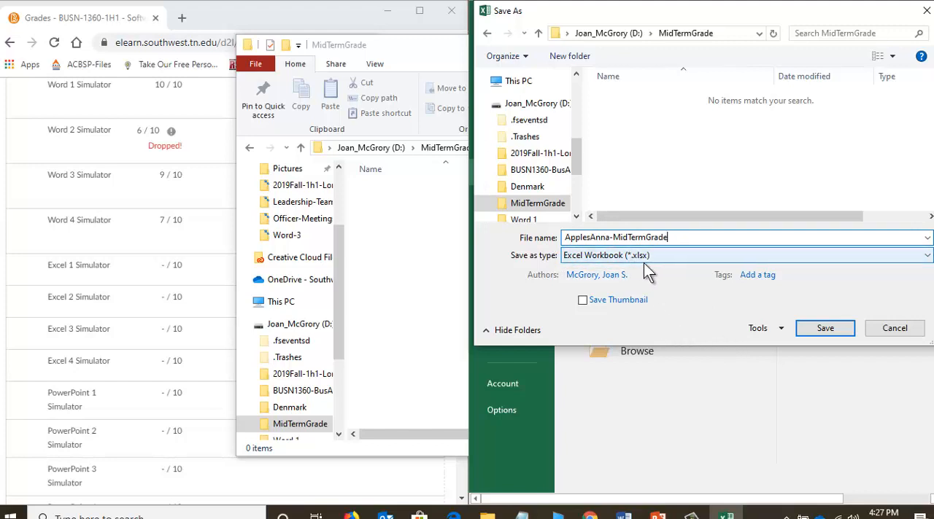
click(816, 331)
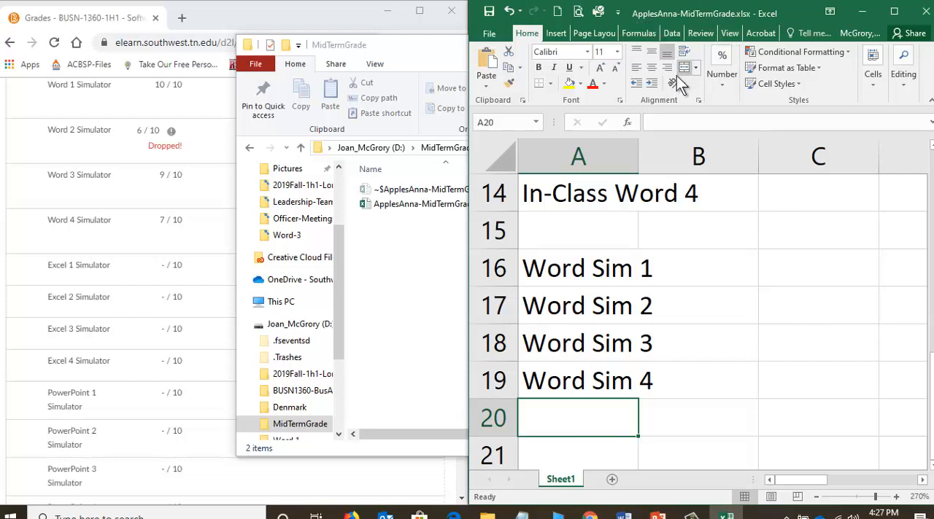
click(408, 248)
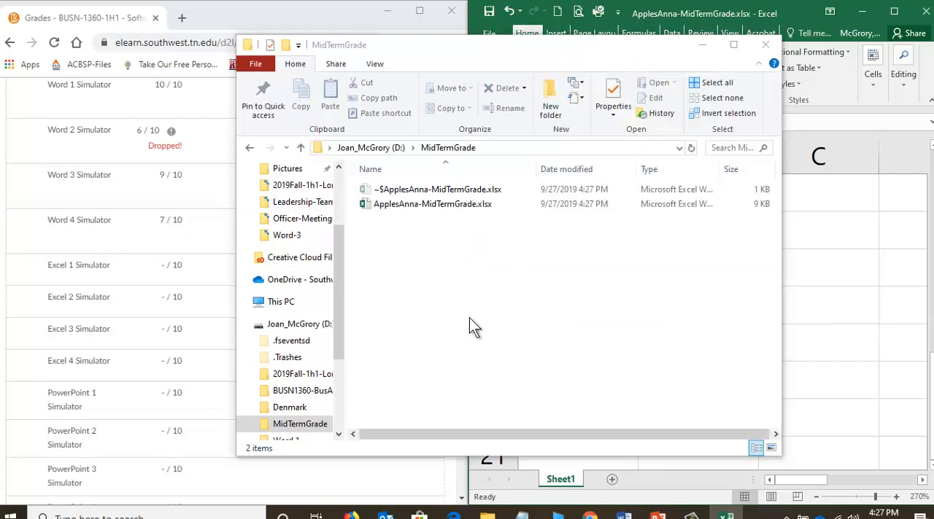
Find the PAWS & eBook Cases section on the Grades page and enter "Word Case 1" in cell A21 in Excel, leaving row 20 blank.
click(134, 317)
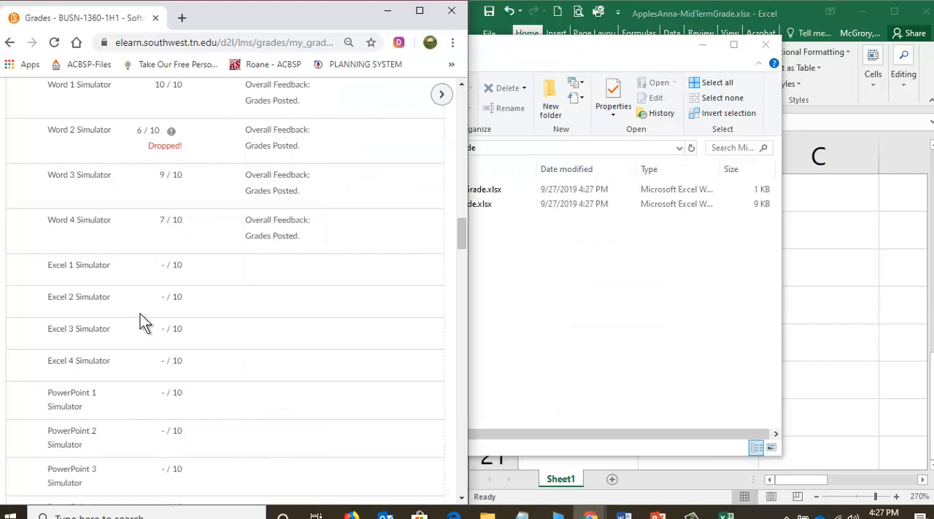
scroll(142, 318, down, 4)
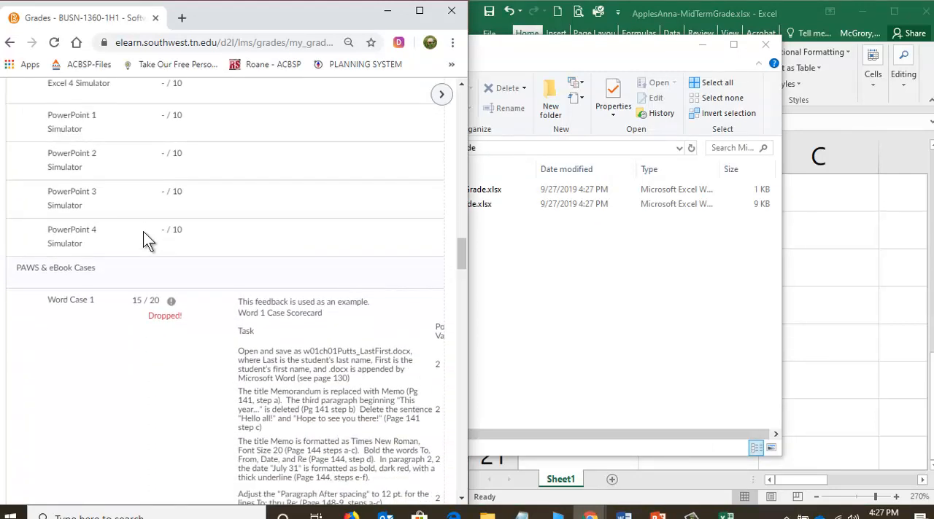
scroll(145, 239, down, 2)
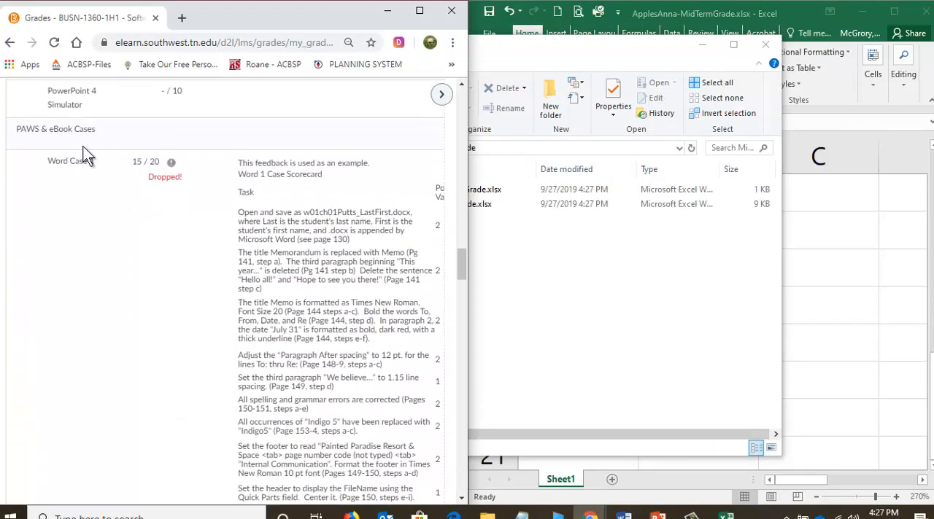
click(843, 332)
scroll(582, 346, down, 1)
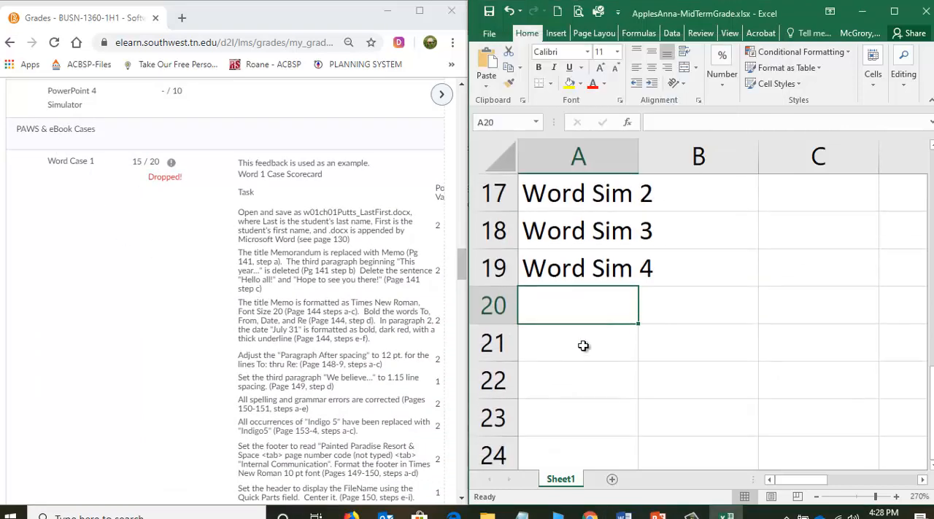
click(582, 343)
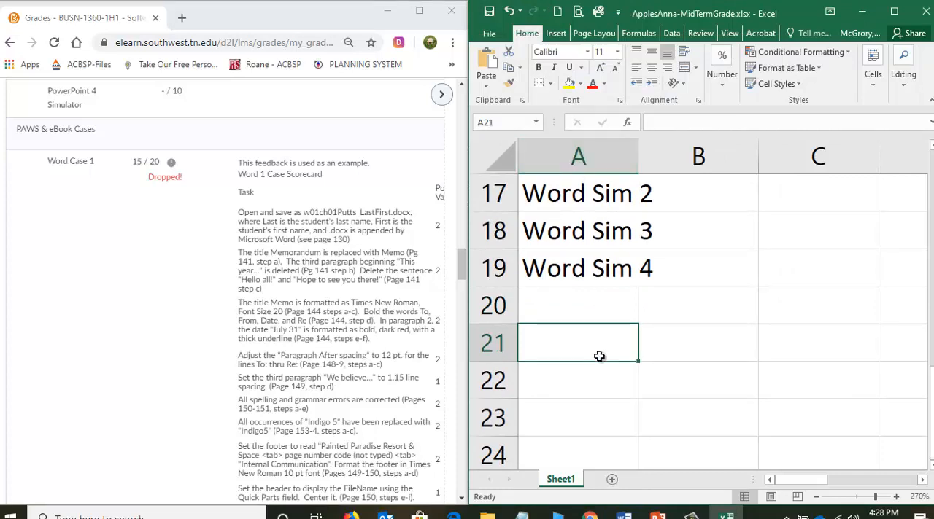
text(Wor)
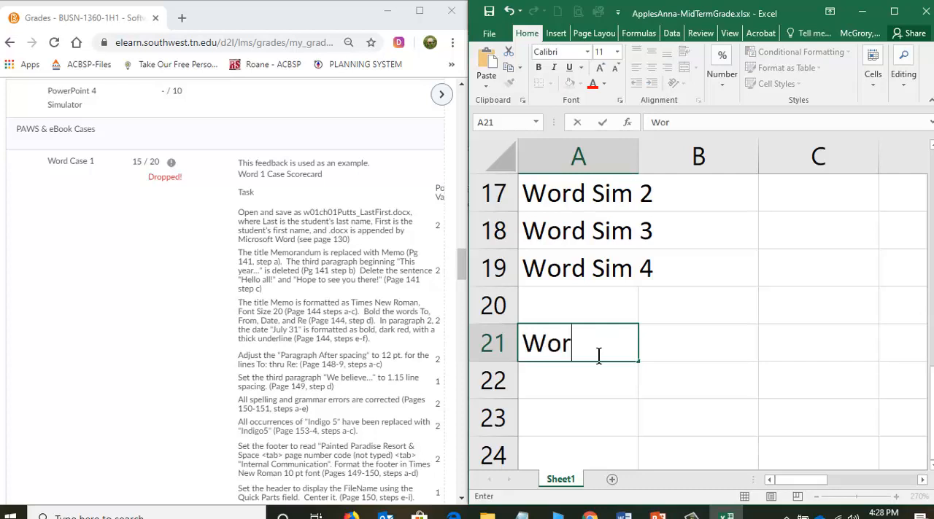
text(d Case )
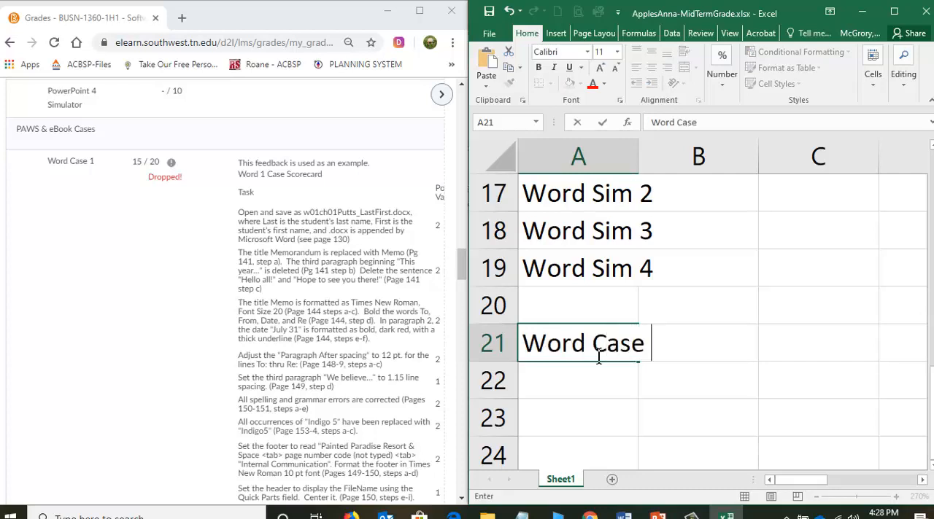
text(1)
key(Return)
Continue the case list with "Word Case 2" in cell A22, "Word Case 3" in A23 and "Word Case 4" in A24.
text(Wo)
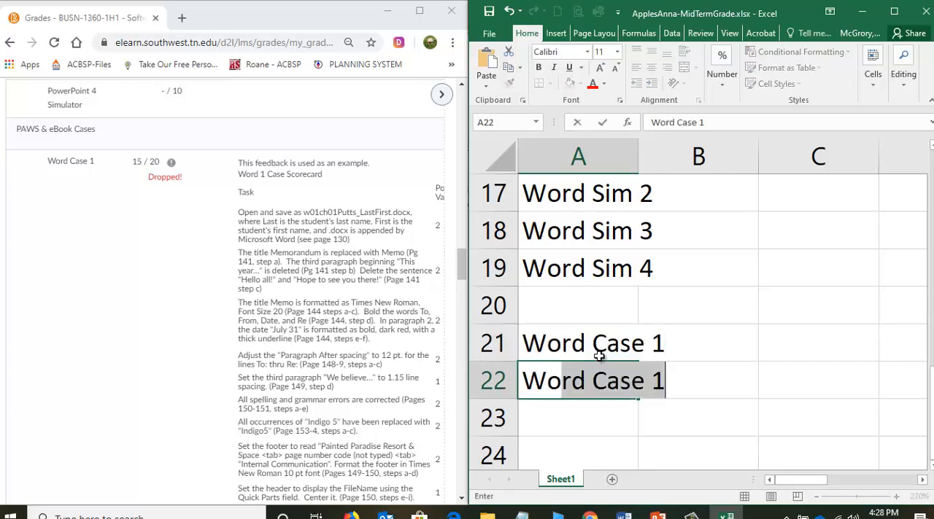
text(rd Case 2)
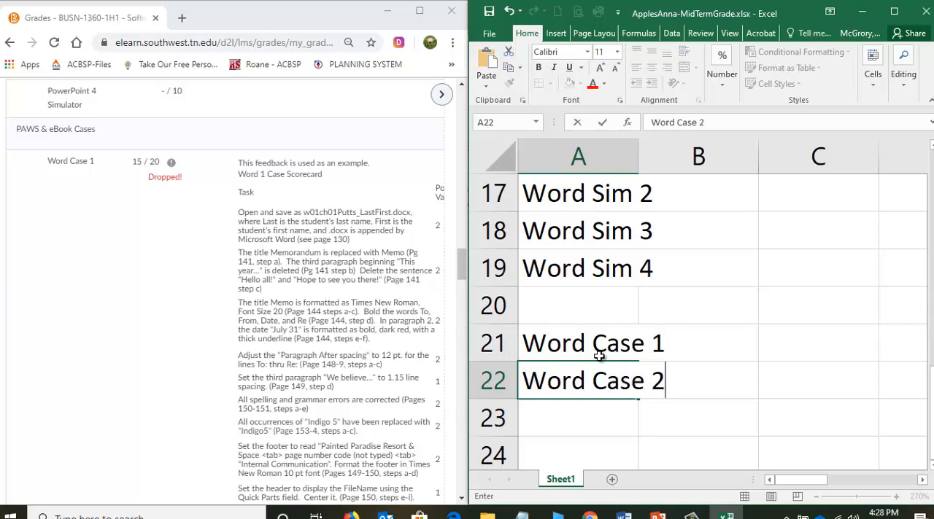
key(Return)
text(Word)
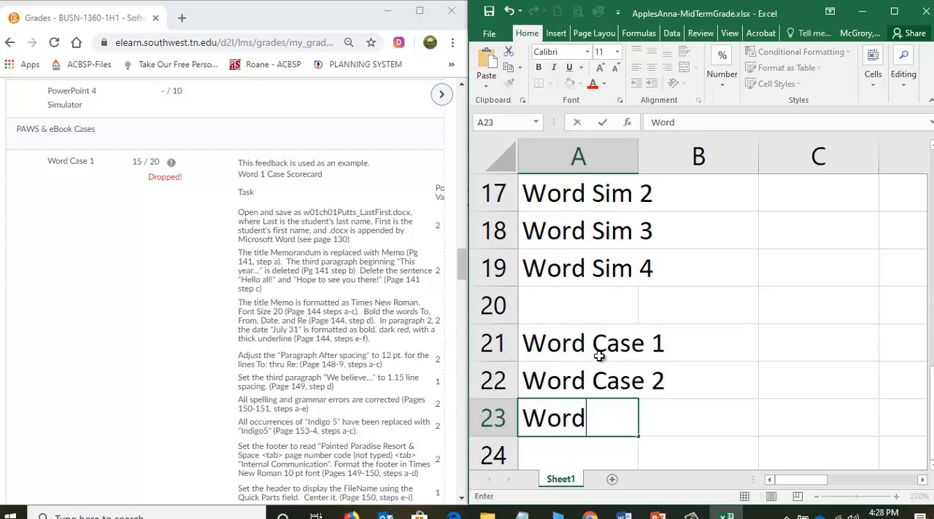
text( Case 3)
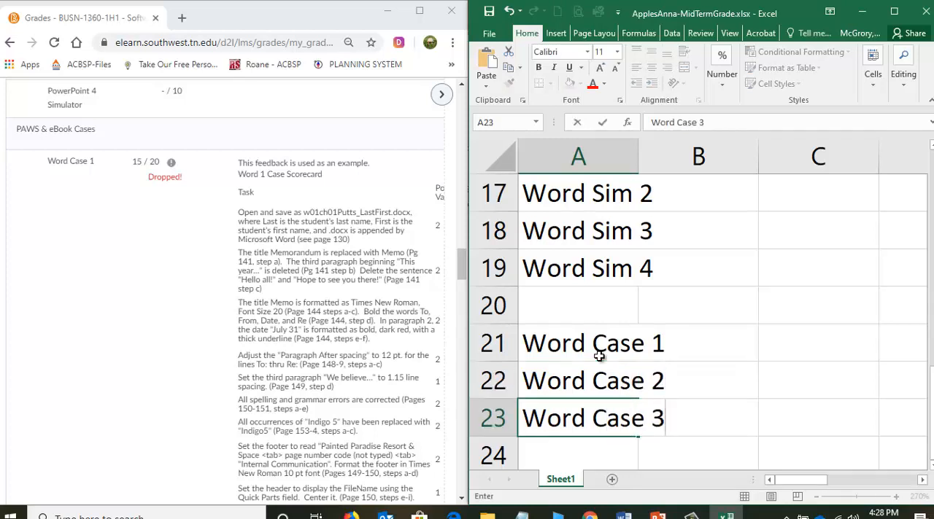
key(Return)
text(Word C)
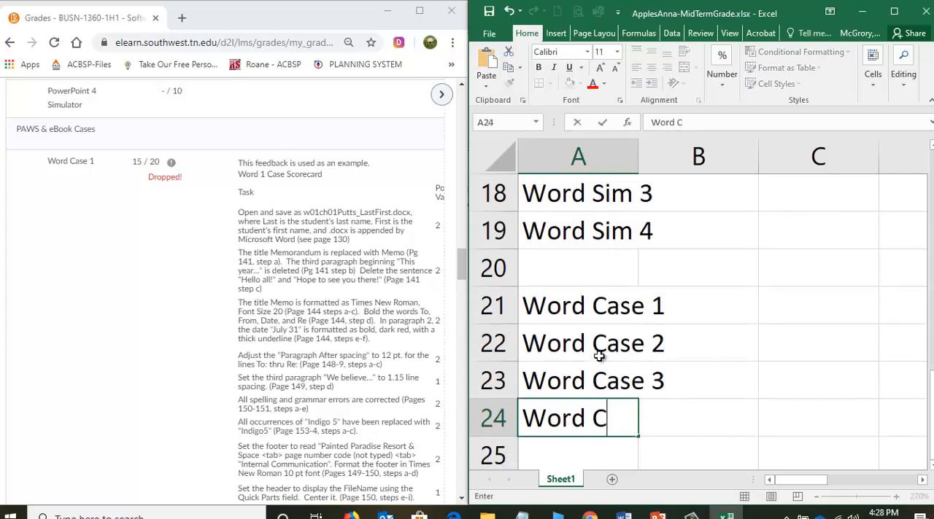
text(ase 4)
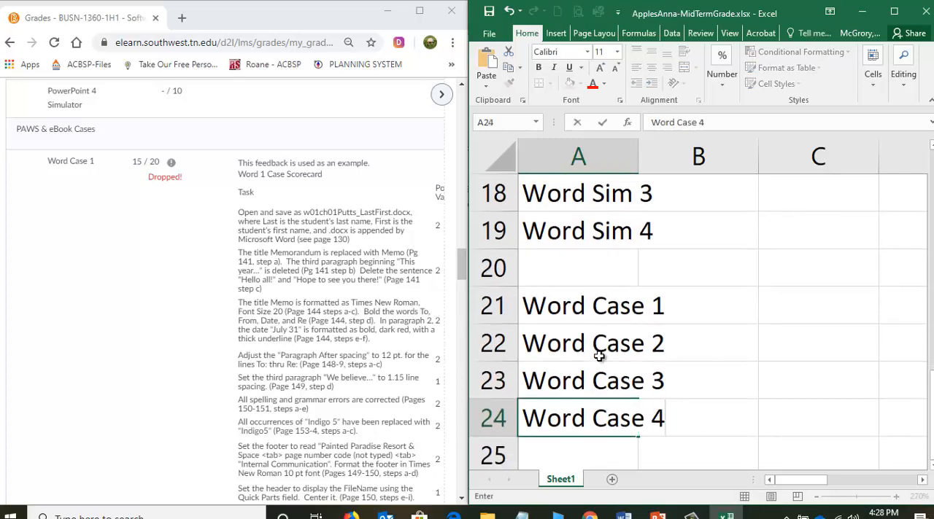
key(Return)
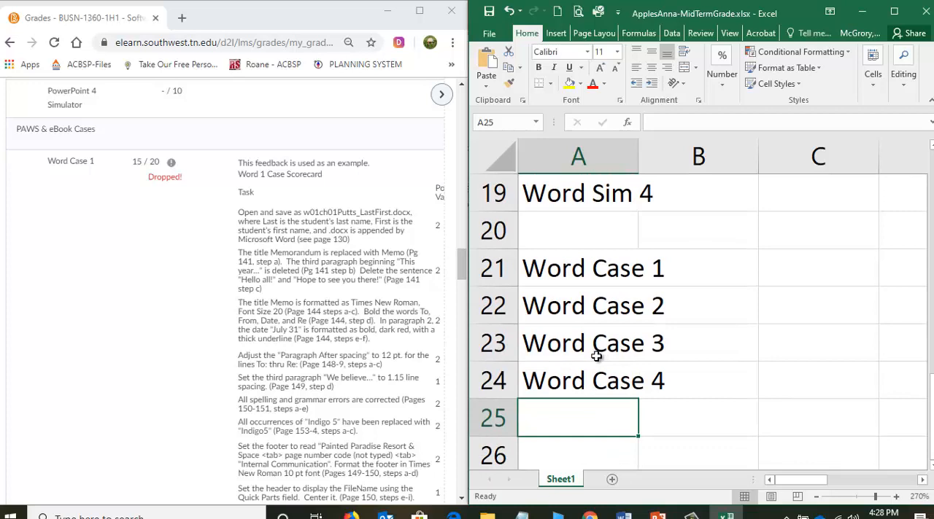
Examine the remaining PAWS & eBook Cases and the start of the MyITLab Grader Projects section on the Grades page for graded items.
click(110, 248)
scroll(124, 307, down, 4)
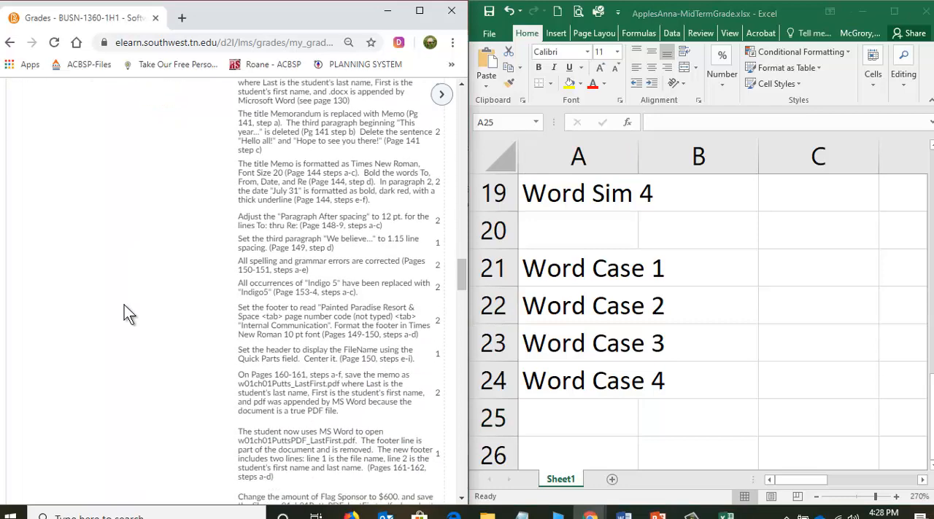
scroll(124, 305, down, 4)
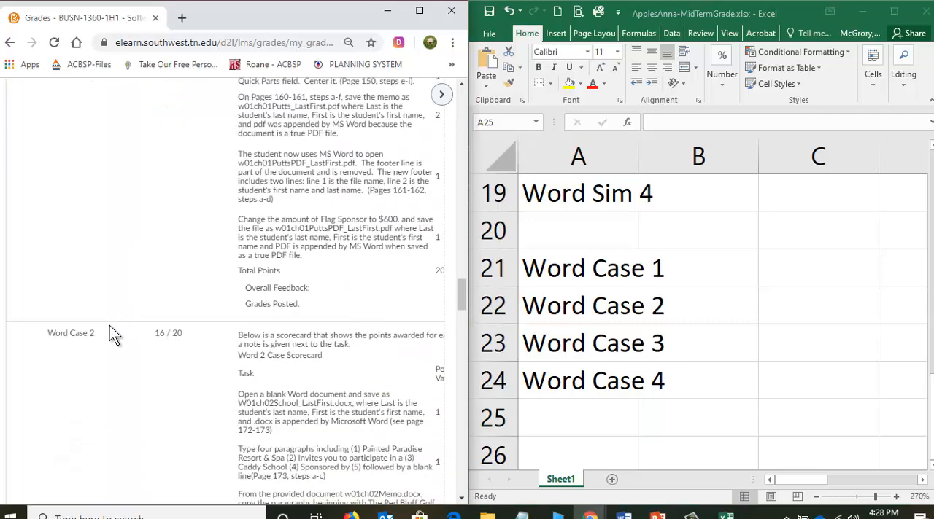
scroll(142, 240, down, 10)
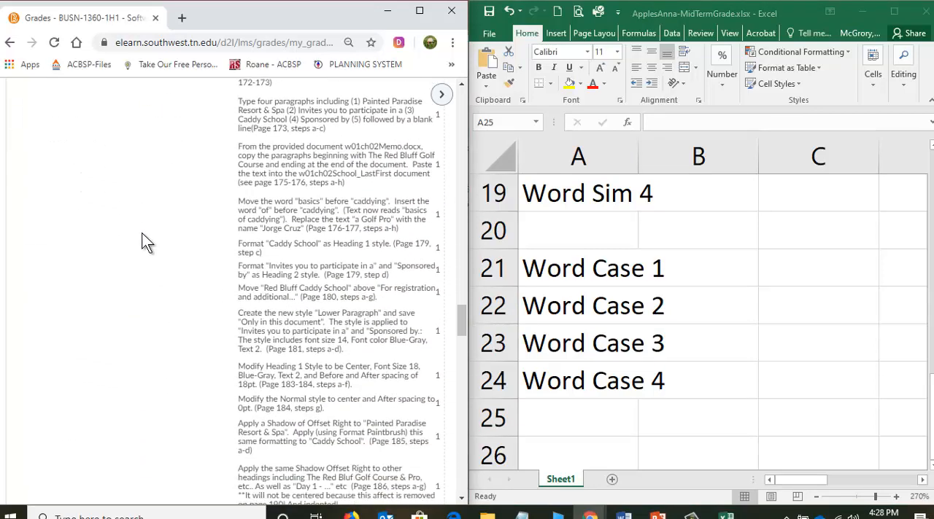
scroll(143, 239, down, 3)
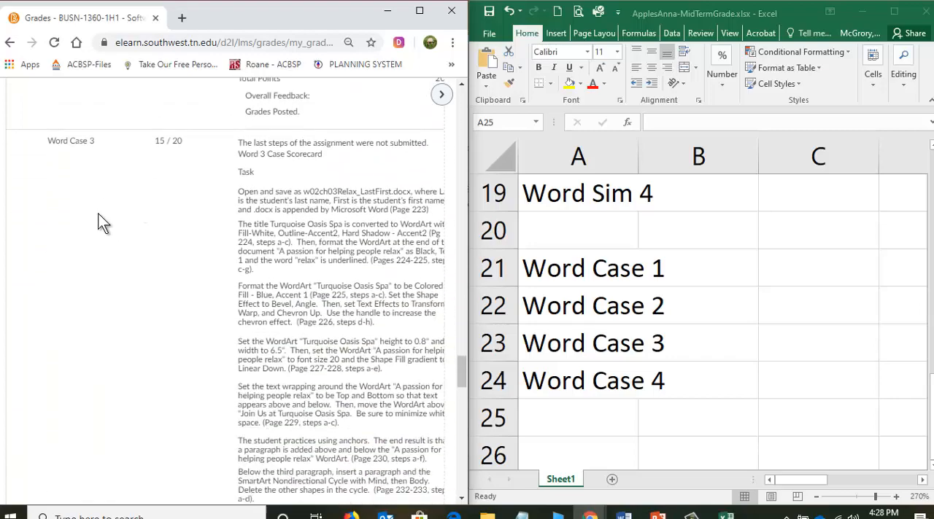
scroll(131, 182, down, 12)
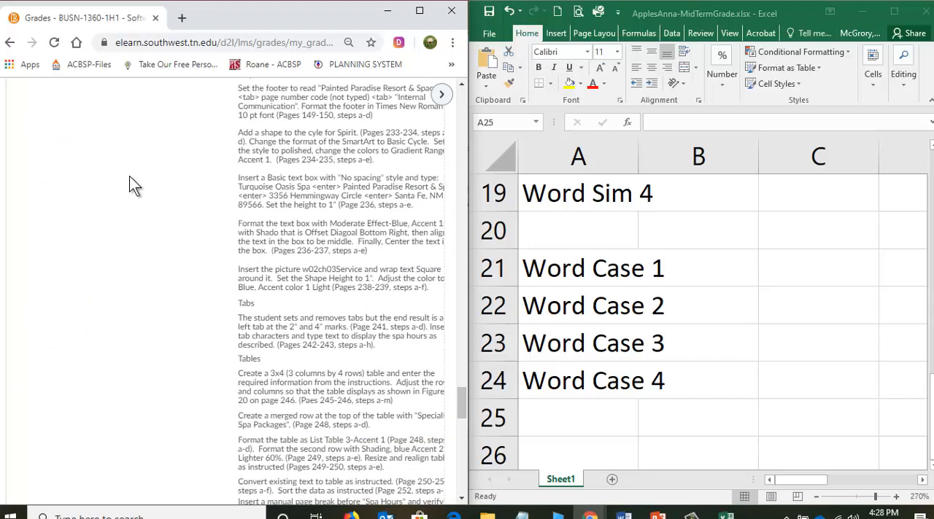
scroll(125, 206, down, 1)
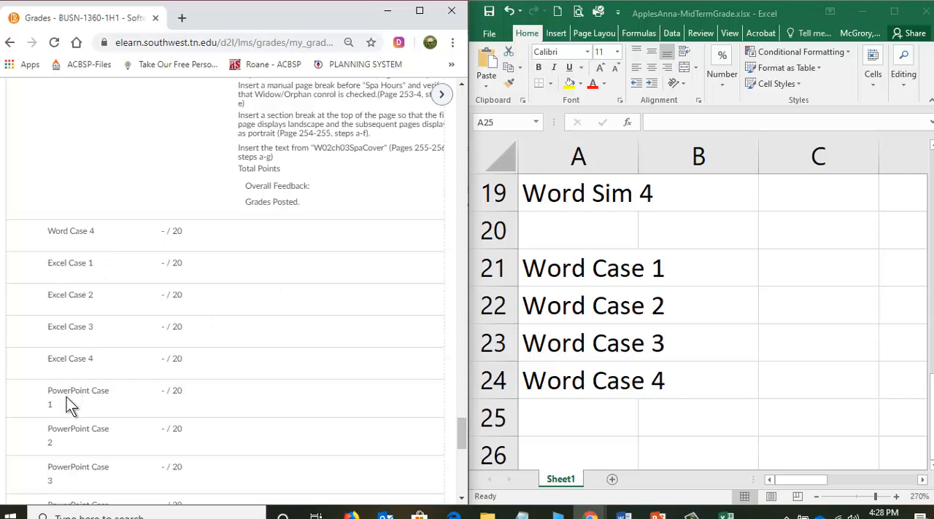
scroll(115, 342, down, 2)
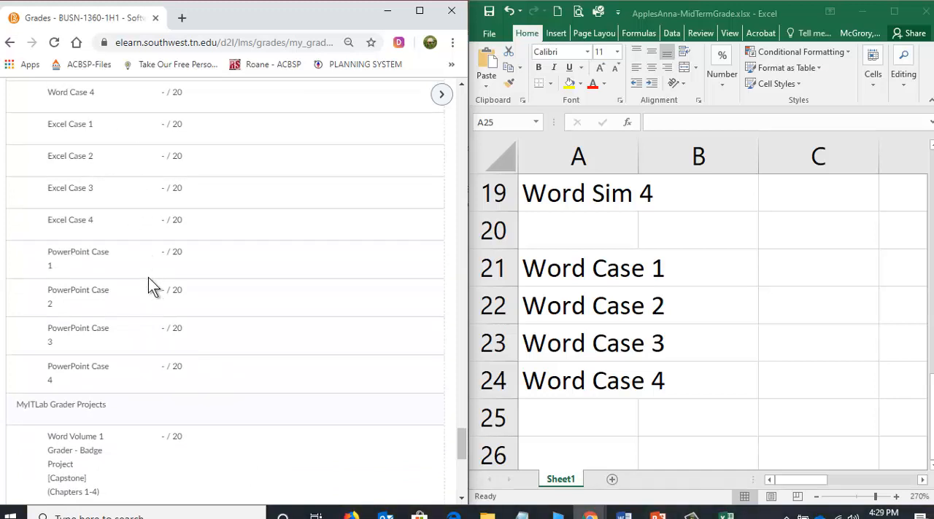
Find the MyITLab Grader Projects section on the Grades page and enter "Word Badge" in cell A26 in Excel, leaving row 25 blank.
scroll(148, 278, down, 3)
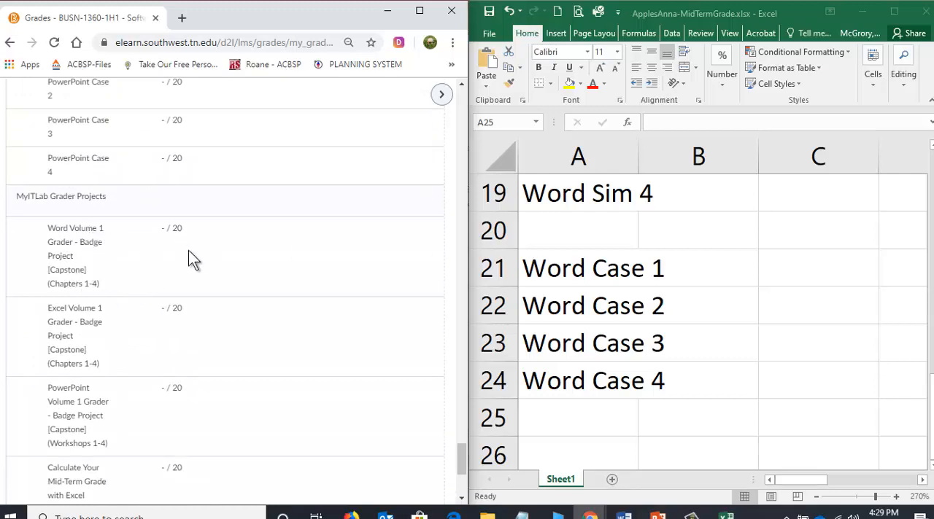
click(576, 417)
scroll(573, 418, down, 1)
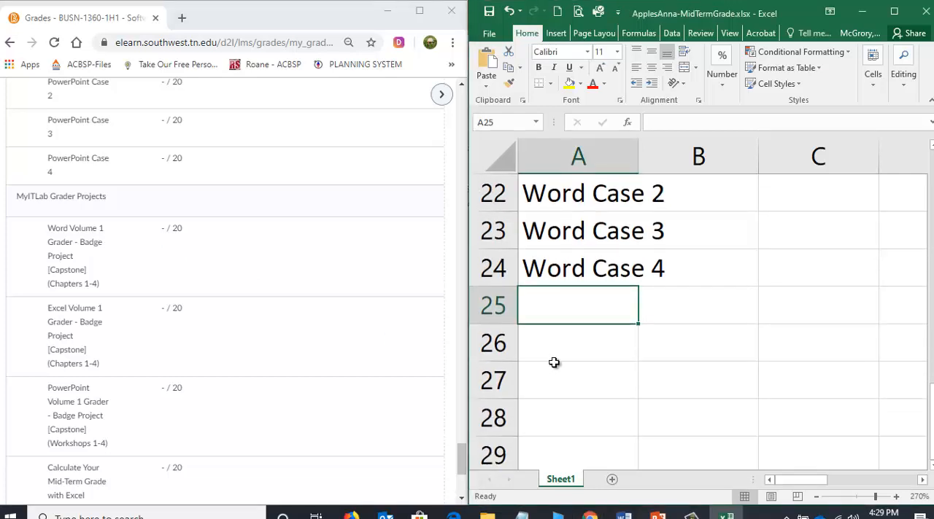
click(561, 339)
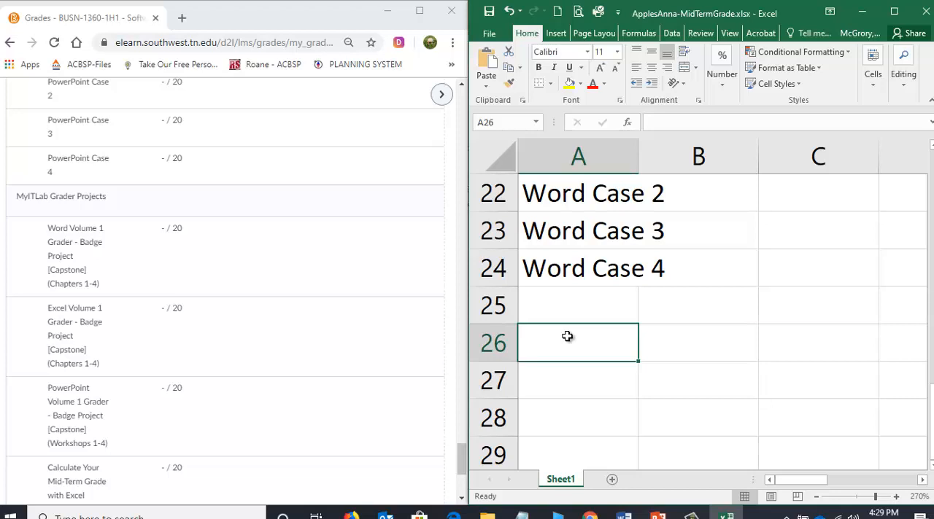
text(Word)
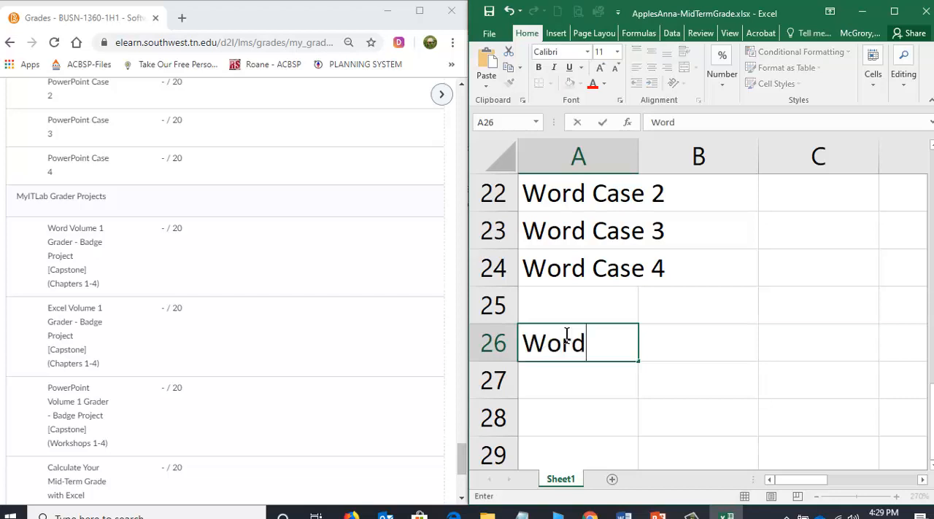
text( Badge)
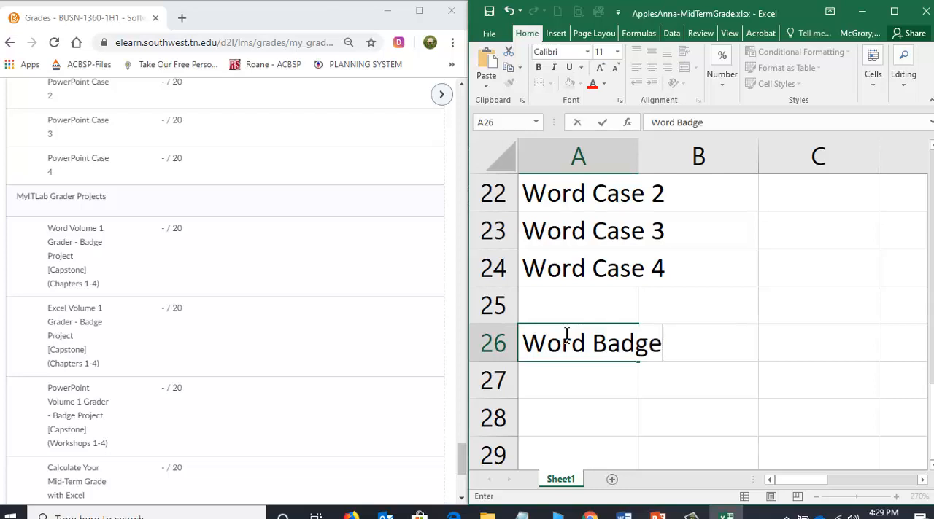
key(Return)
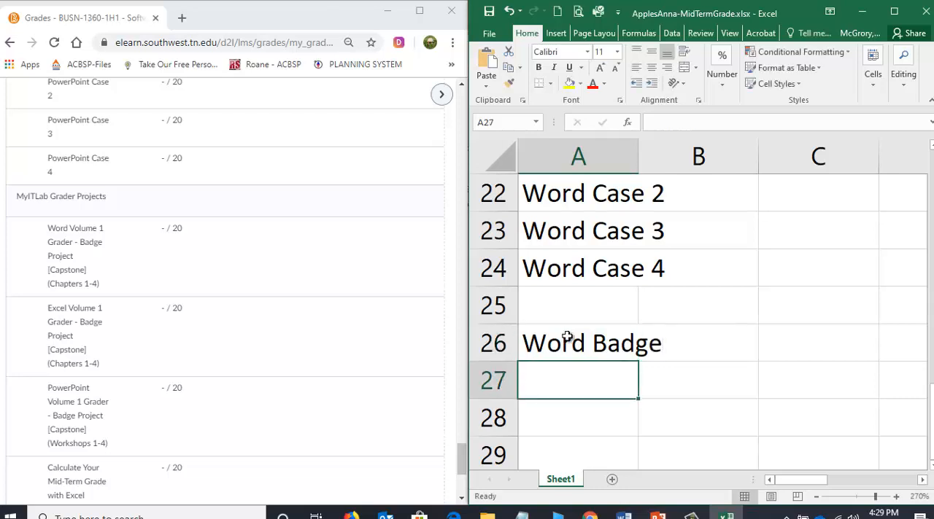
Review the Grades page through the Extra Credit section and enter "MyITLab User Login" in cell A28 in Excel, leaving row 27 blank.
click(161, 348)
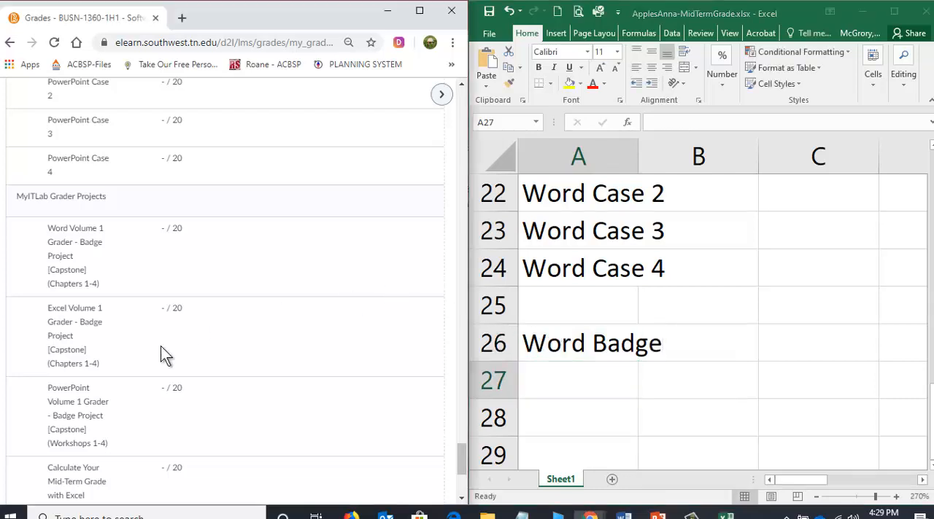
scroll(159, 347, down, 3)
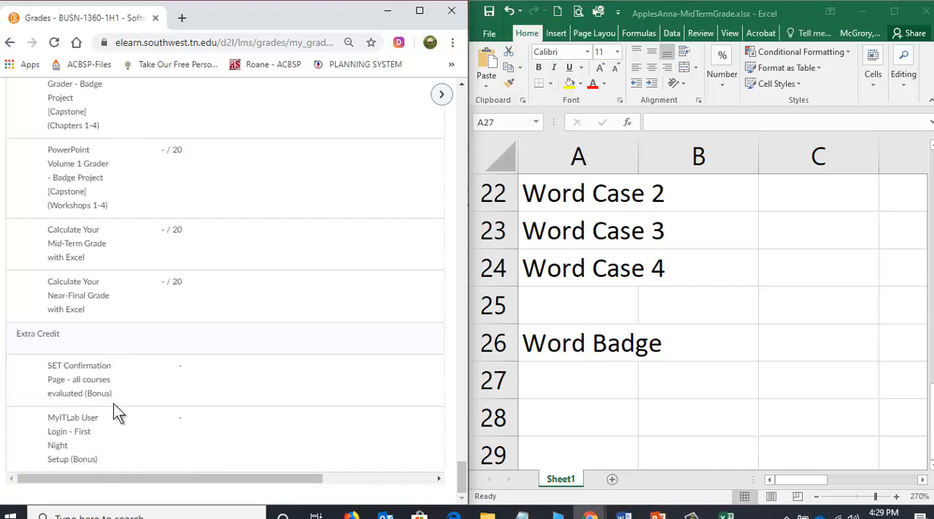
drag(141, 483, 345, 485)
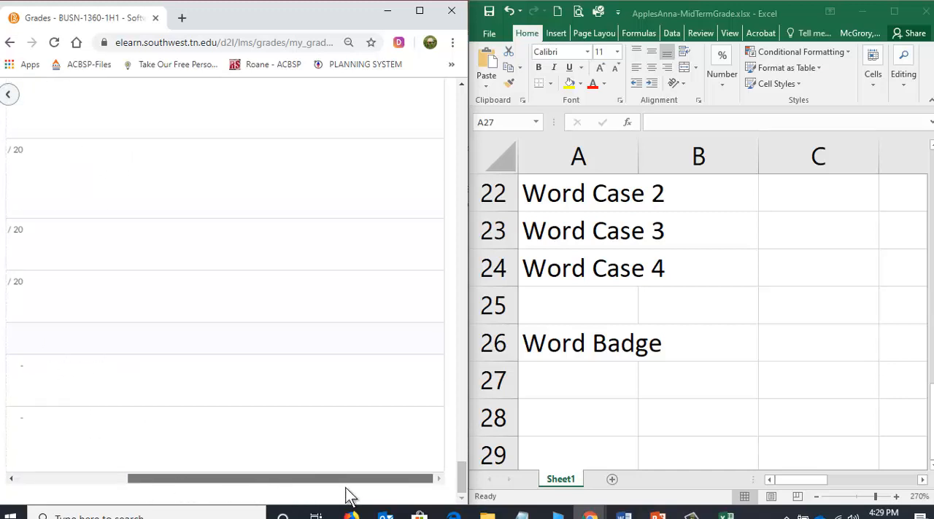
drag(234, 489, 68, 477)
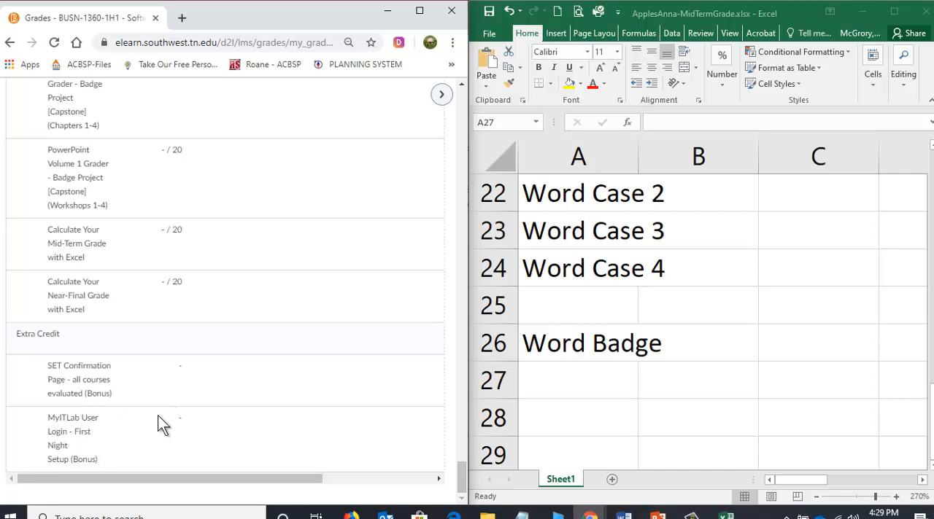
drag(267, 481, 138, 479)
click(562, 427)
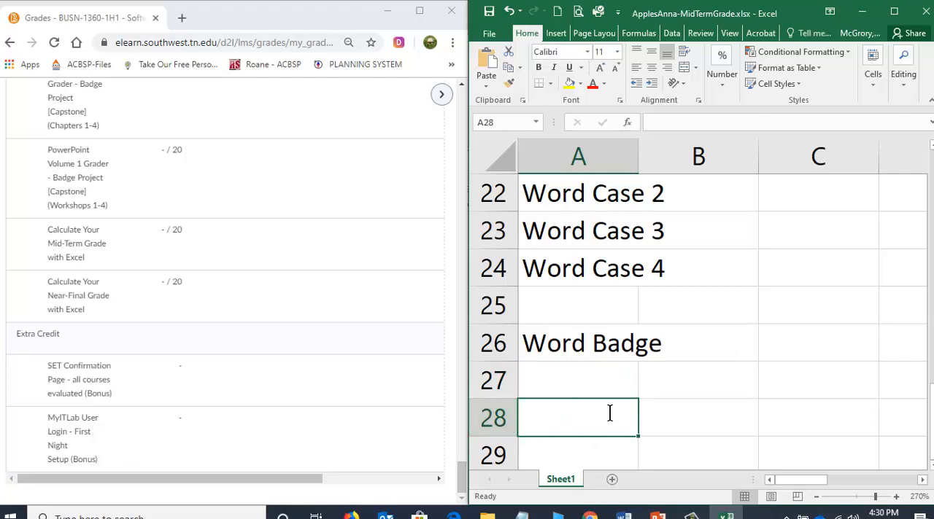
text(MyITLa)
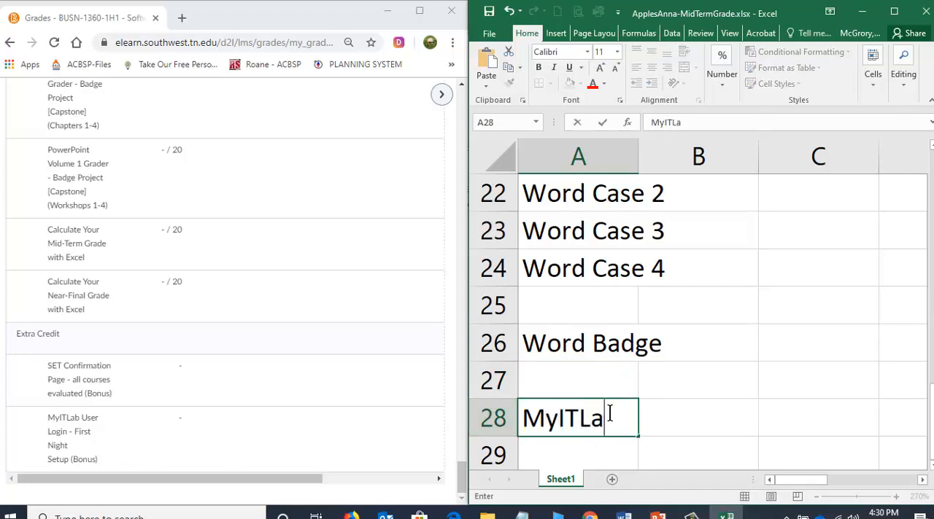
text(b User Login)
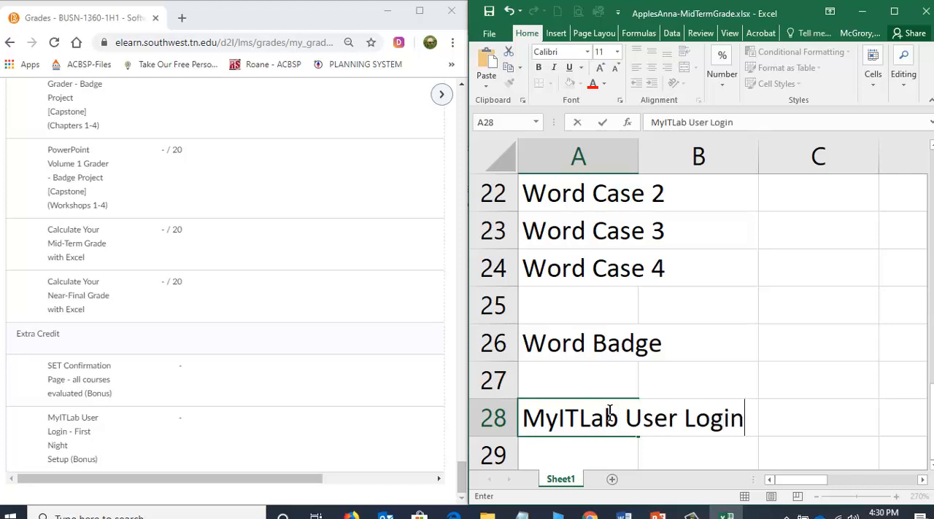
key(Return)
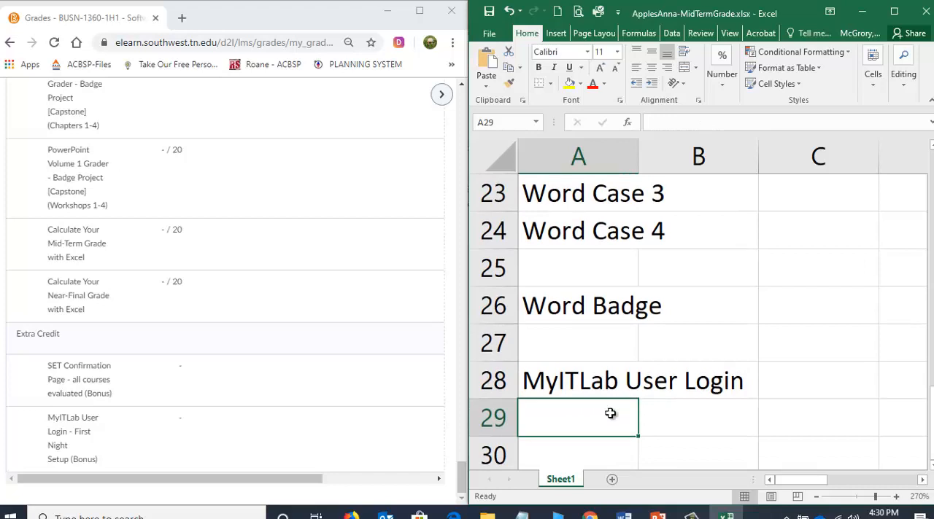
Append "(Bonus)" to the MyITLab User Login label in cell A28.
key(Up)
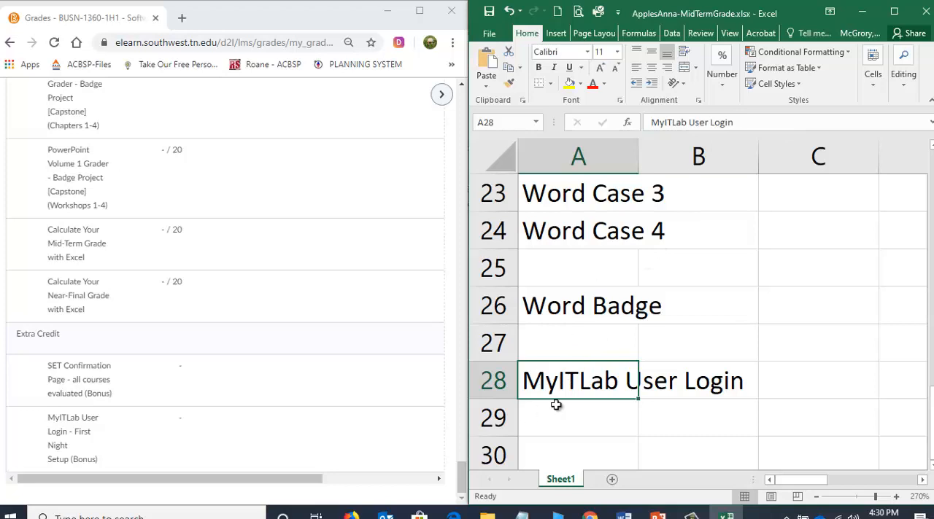
double_click(590, 380)
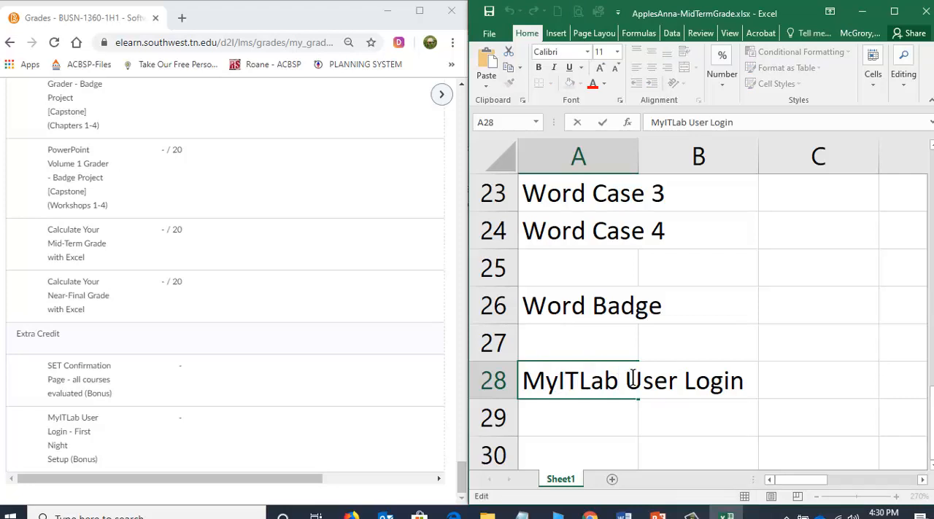
click(669, 380)
key(Right)
key(Right)
key(Right)
key(Right)
key(Right)
key(Right)
key(Right)
text((Bonu)
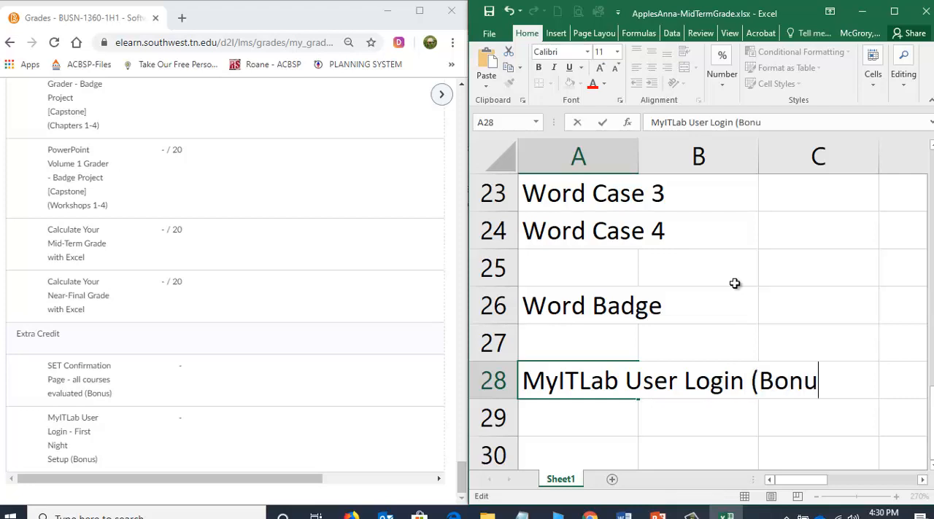
text(s))
key(ctrl+Return)
key(Down)
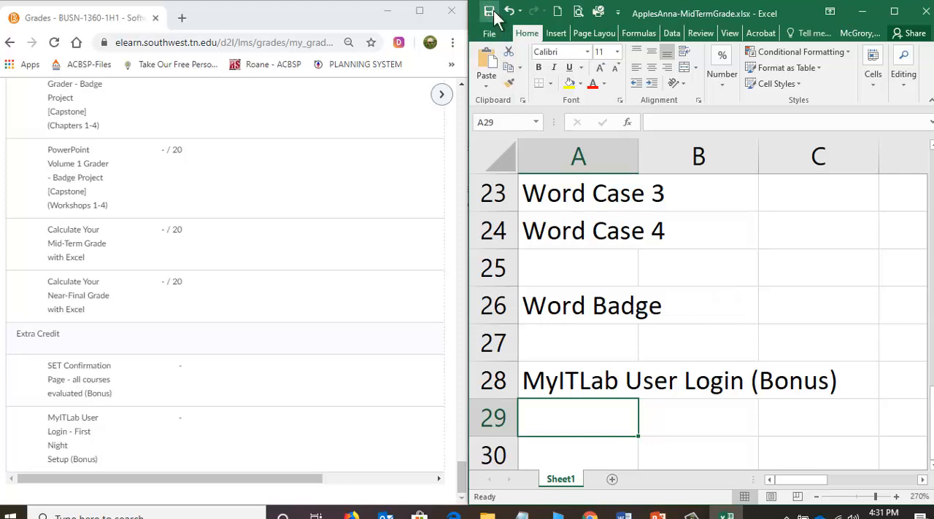
Maximize the Excel window and enter 5 in cell B5 as the points for the PAWS SLO Pre-Test.
click(897, 18)
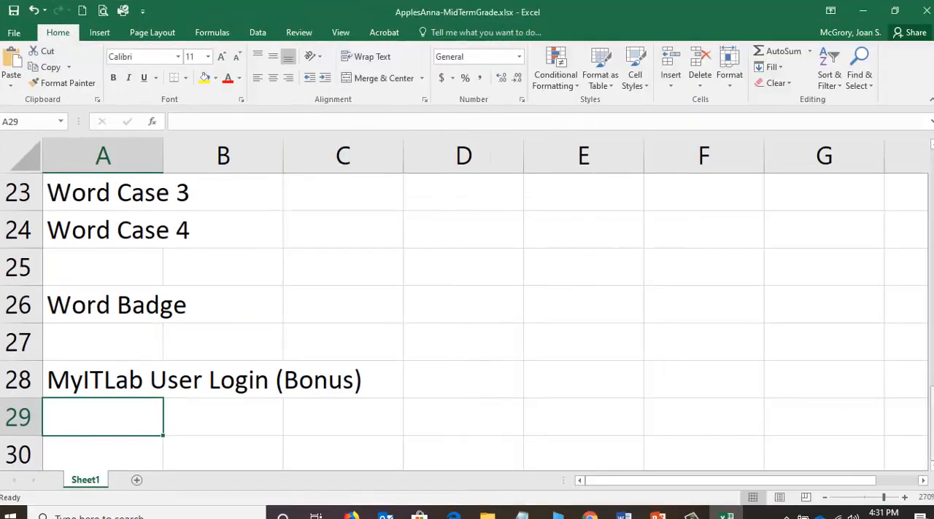
drag(931, 431, 931, 191)
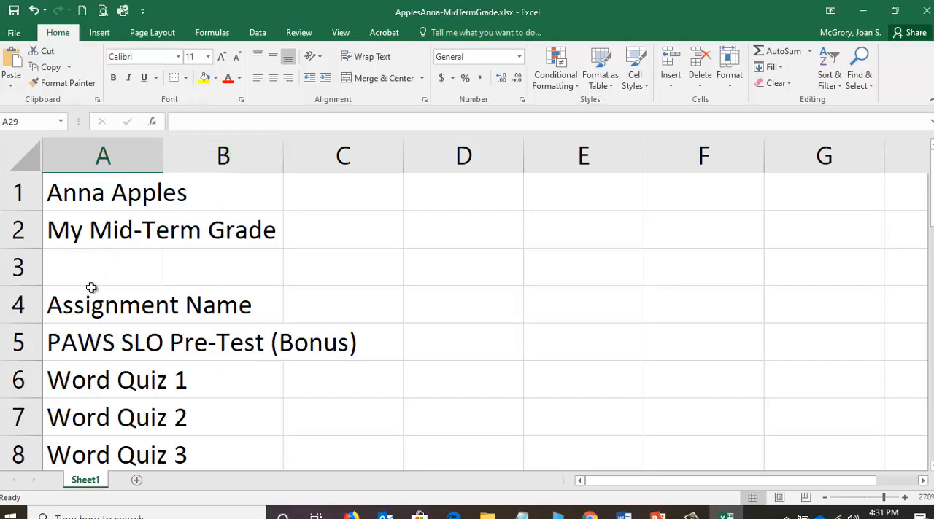
click(237, 346)
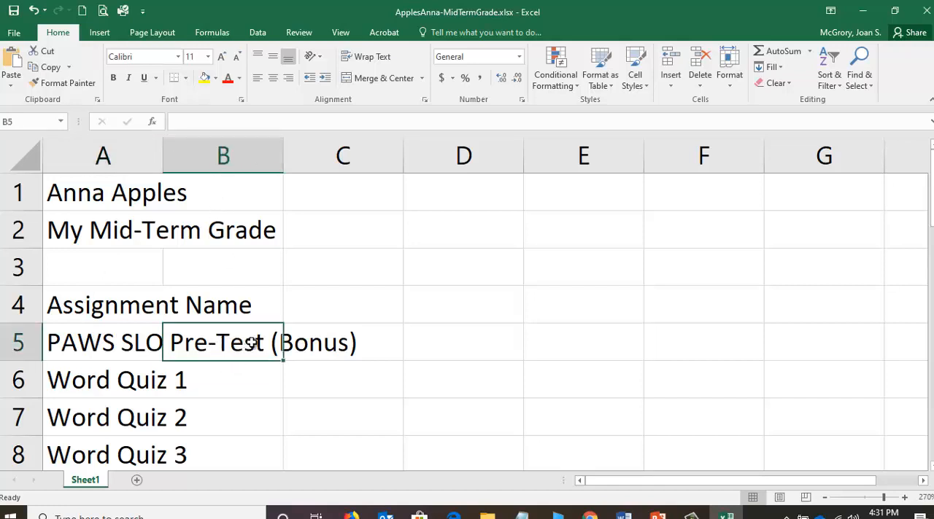
text(5)
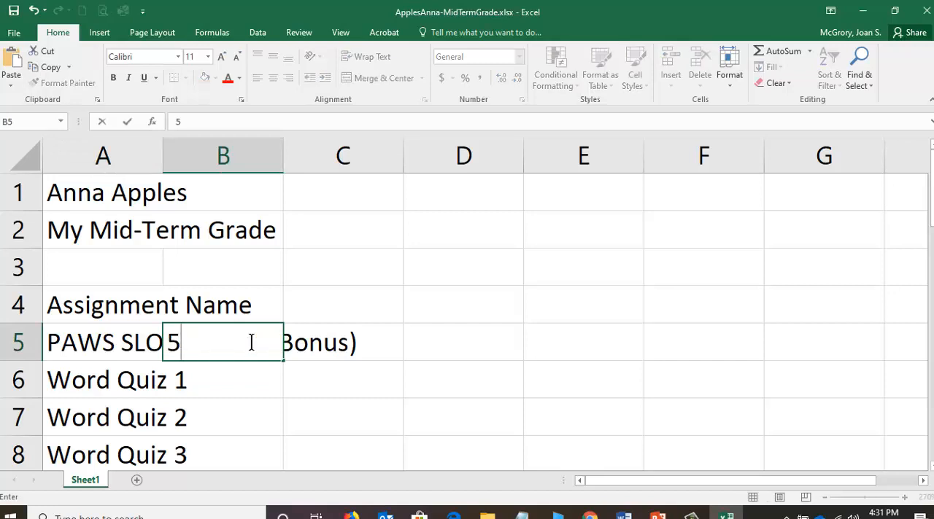
key(Return)
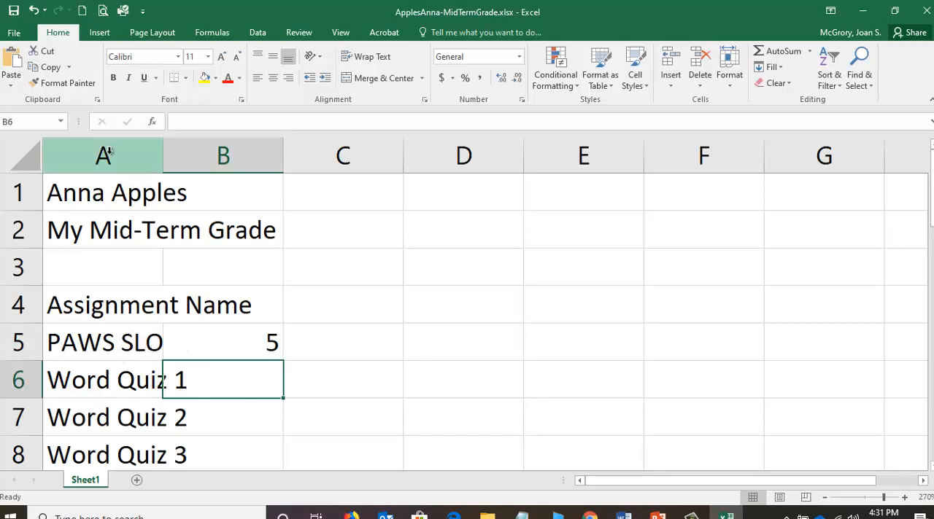
Compare the contents of cells A5 and B5, clear the points from B5, and undo the deletion.
click(98, 349)
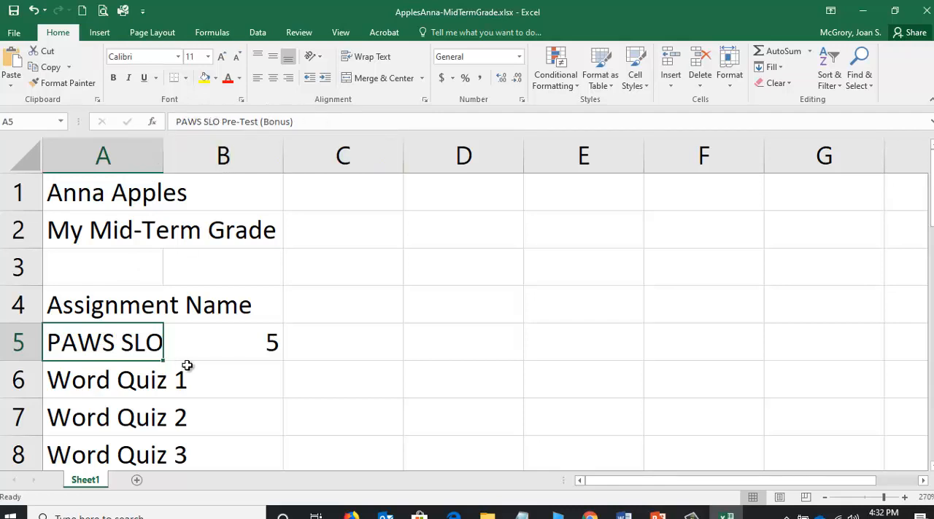
click(248, 341)
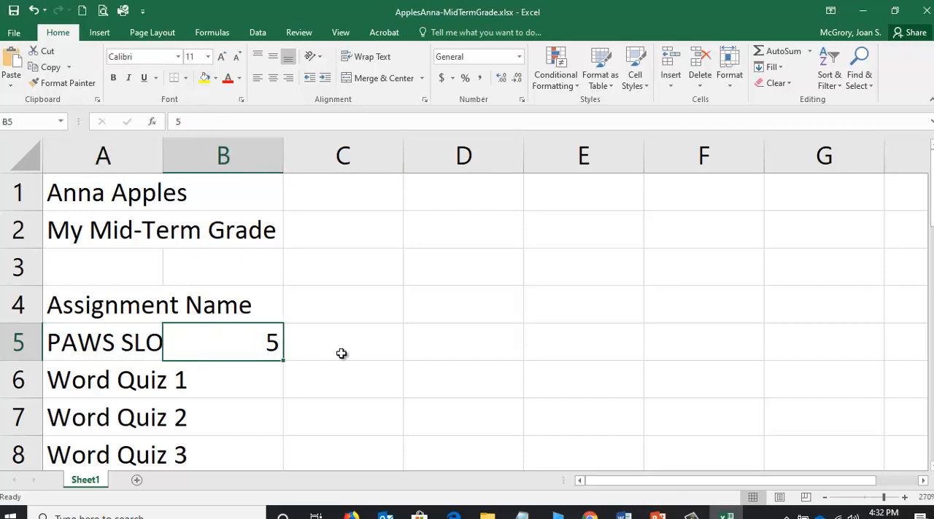
key(Delete)
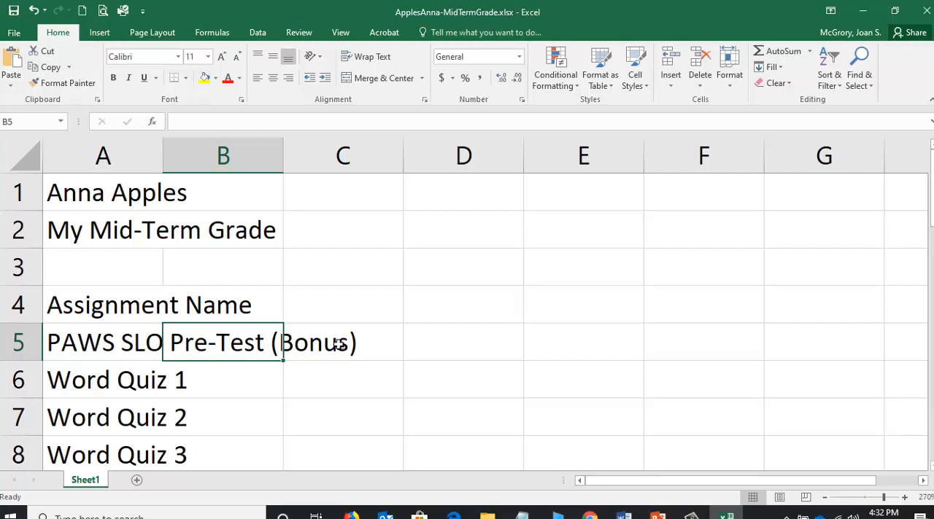
click(34, 10)
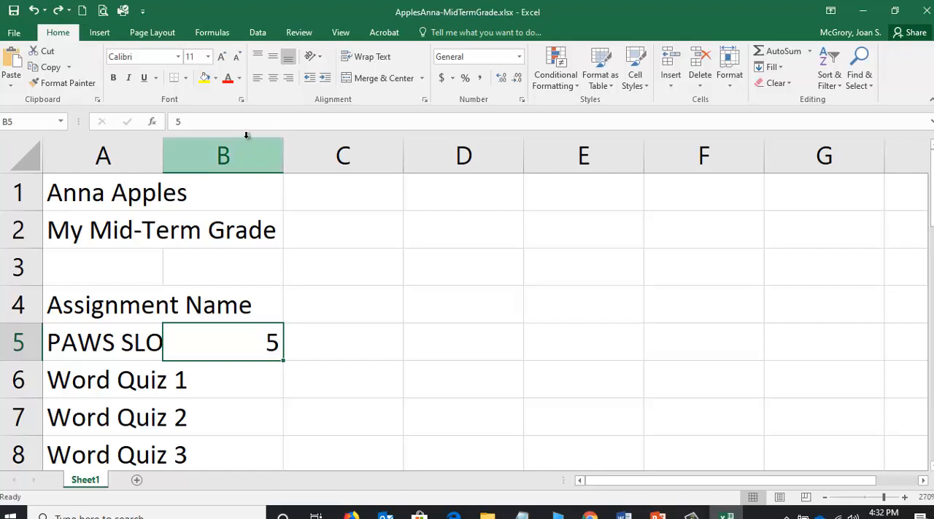
Enter the column heading "Points Earned" in cell B4.
click(241, 307)
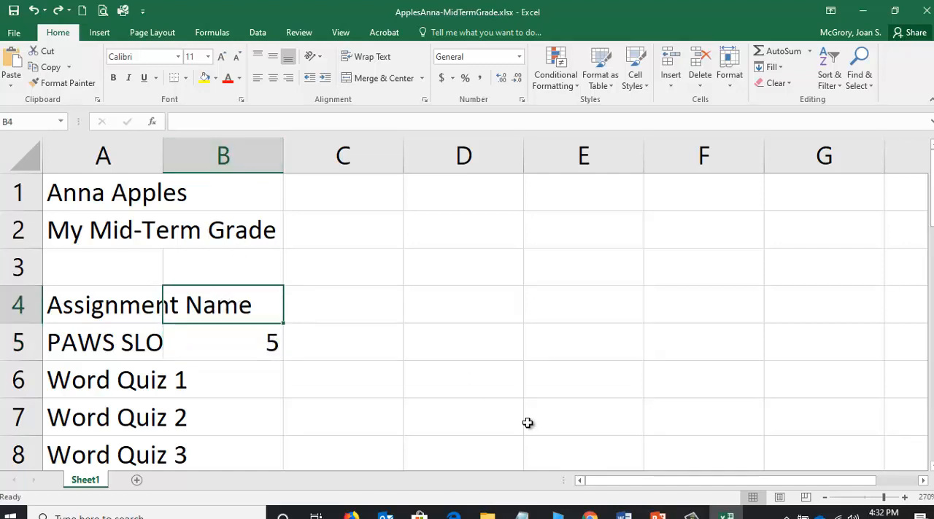
text(Points Ear)
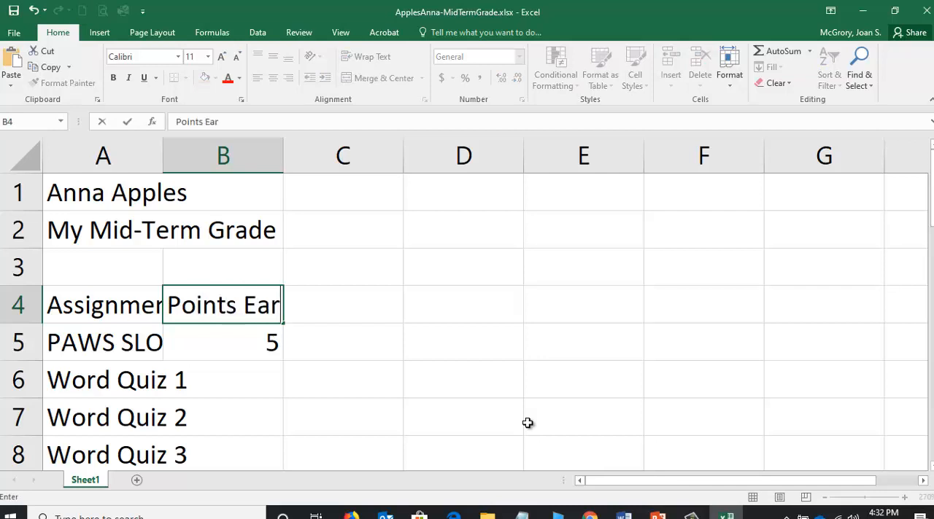
text(ned)
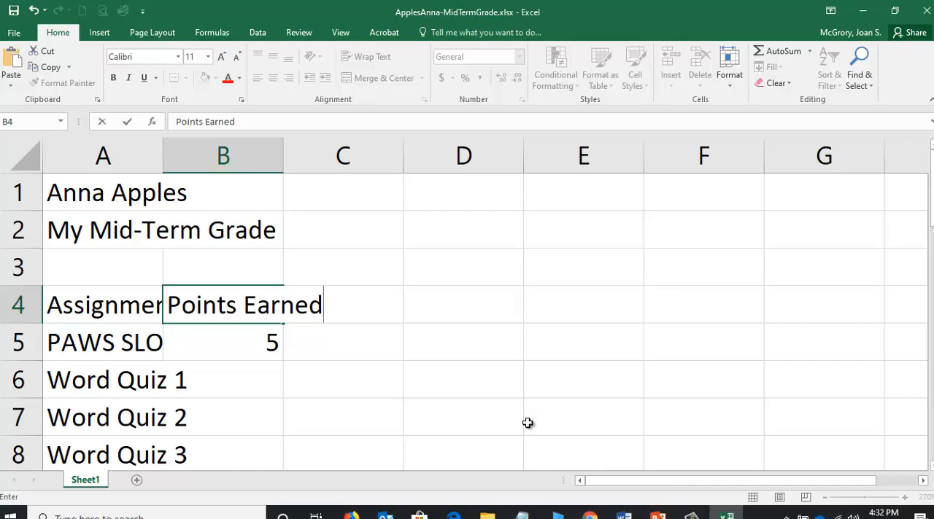
key(Return)
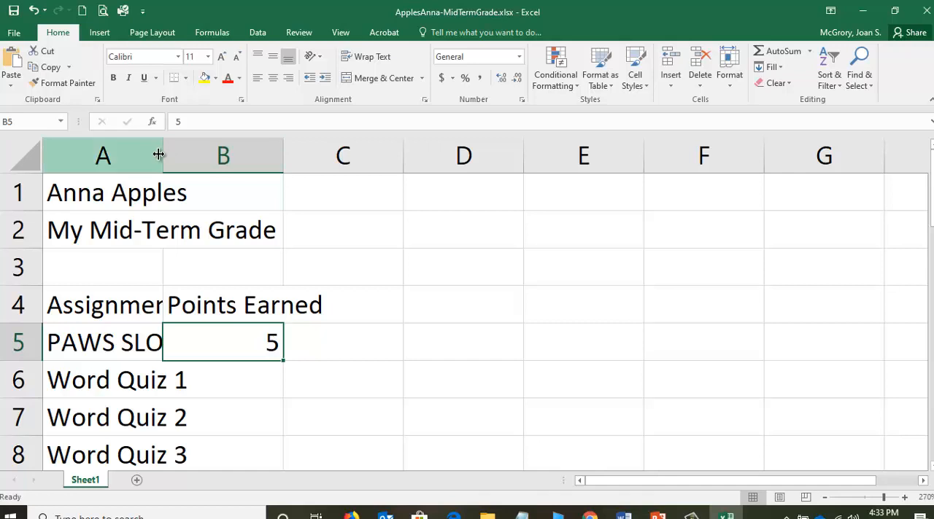
Widen column A to about twice its width and check how the assignment names down to row 28 fit.
drag(168, 154, 163, 154)
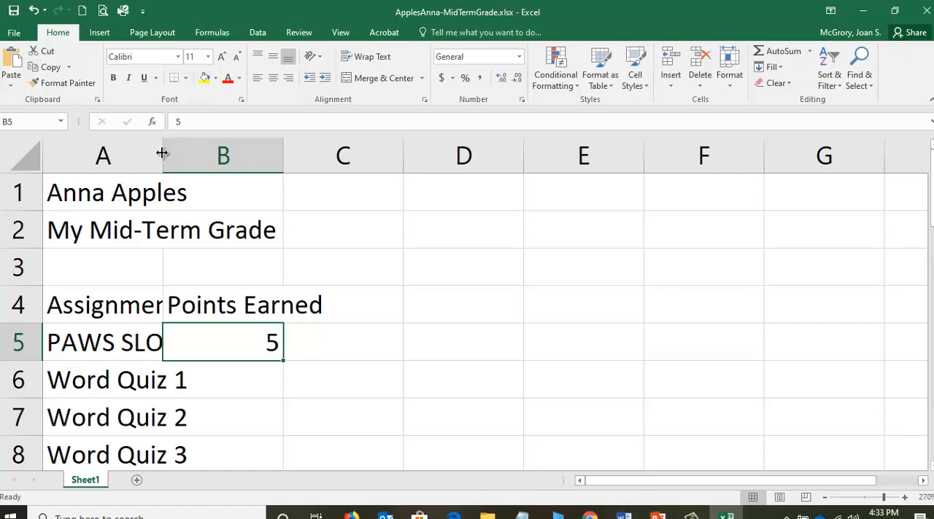
drag(164, 152, 283, 156)
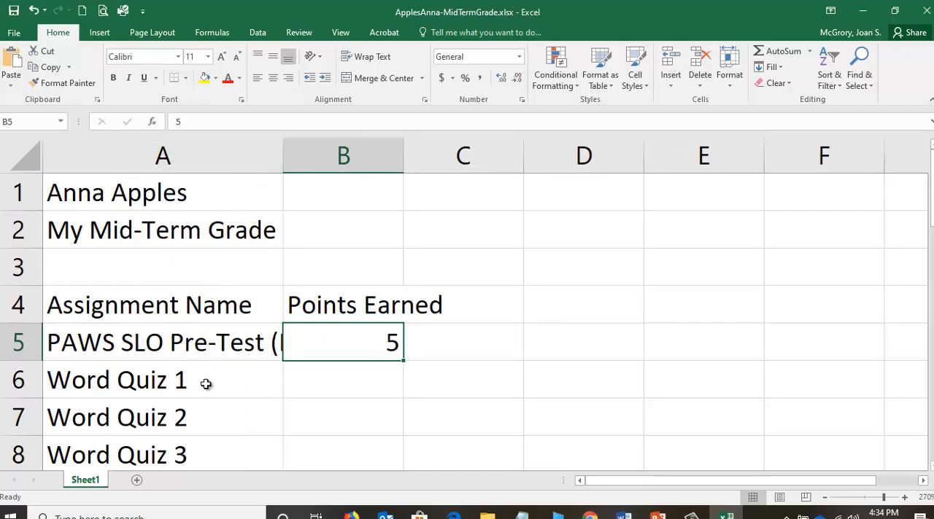
scroll(210, 295, down, 1)
scroll(210, 298, down, 5)
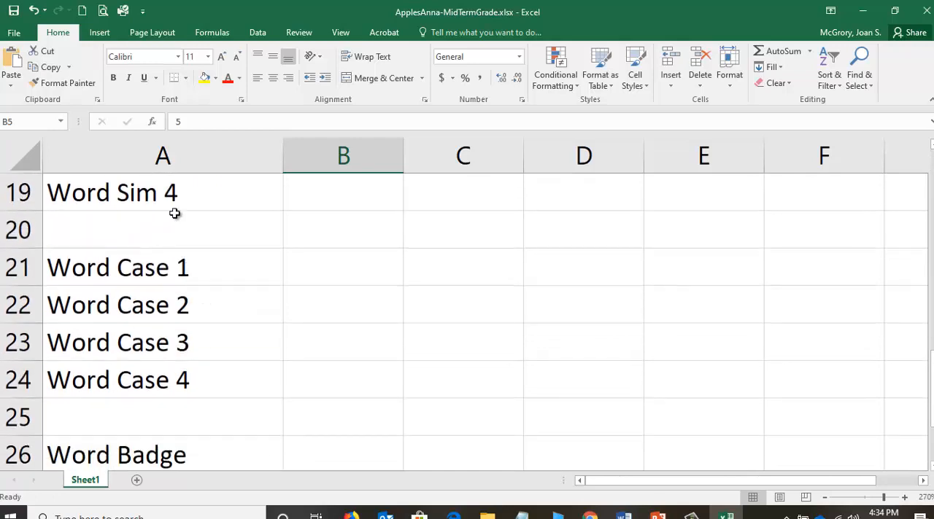
scroll(155, 371, down, 1)
scroll(155, 370, down, 1)
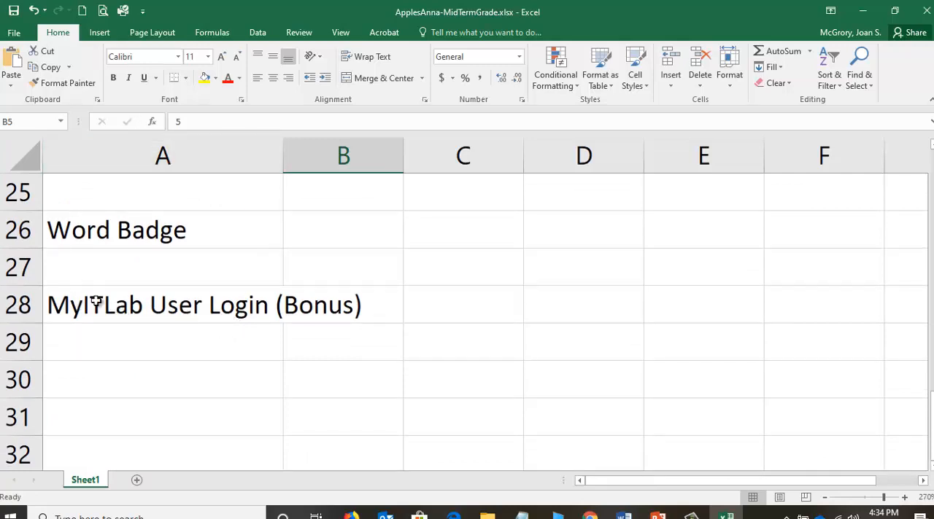
AutoFit column A to its longest entry and check that the assignment names down to row 28 fit.
scroll(173, 284, up, 1)
scroll(173, 283, up, 5)
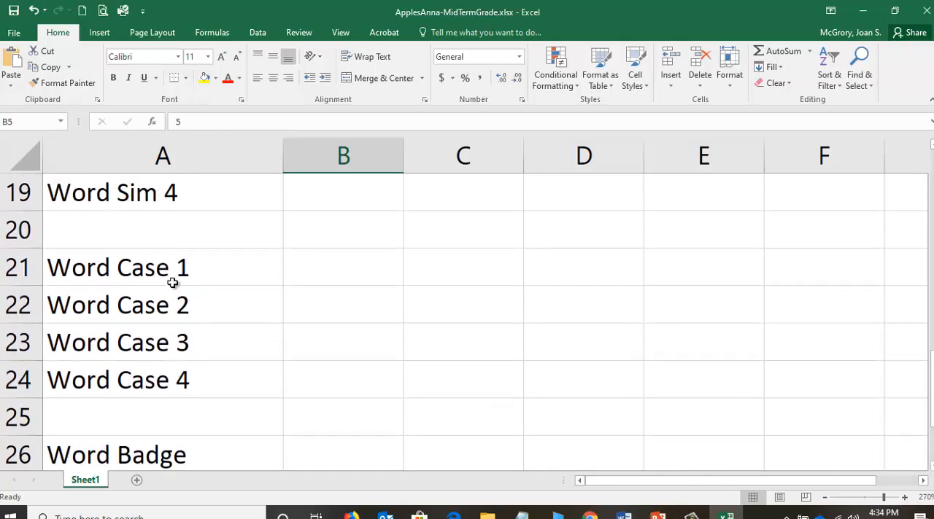
scroll(169, 285, up, 2)
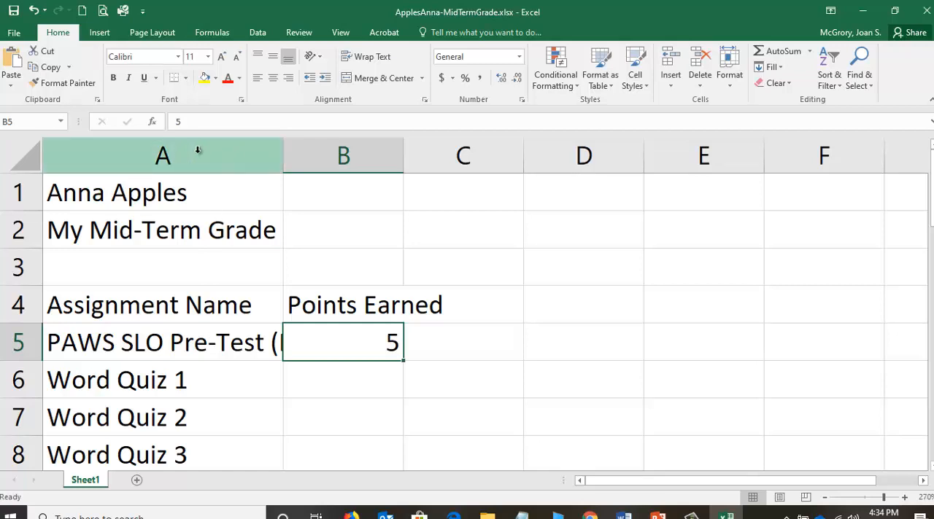
double_click(283, 151)
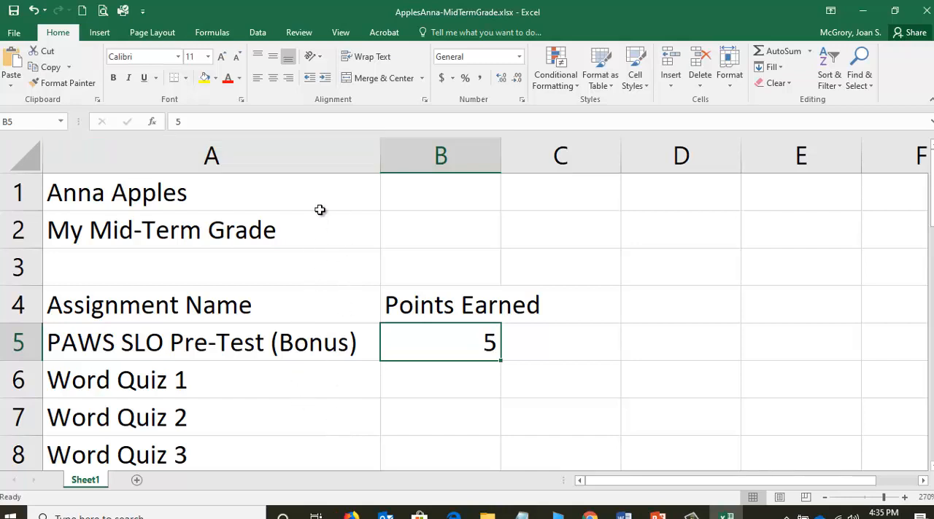
scroll(243, 251, down, 2)
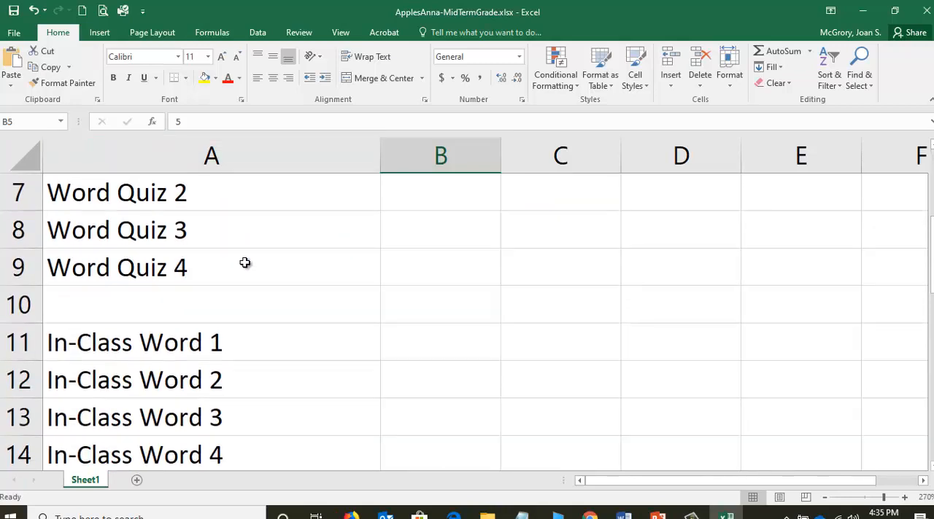
scroll(245, 262, down, 5)
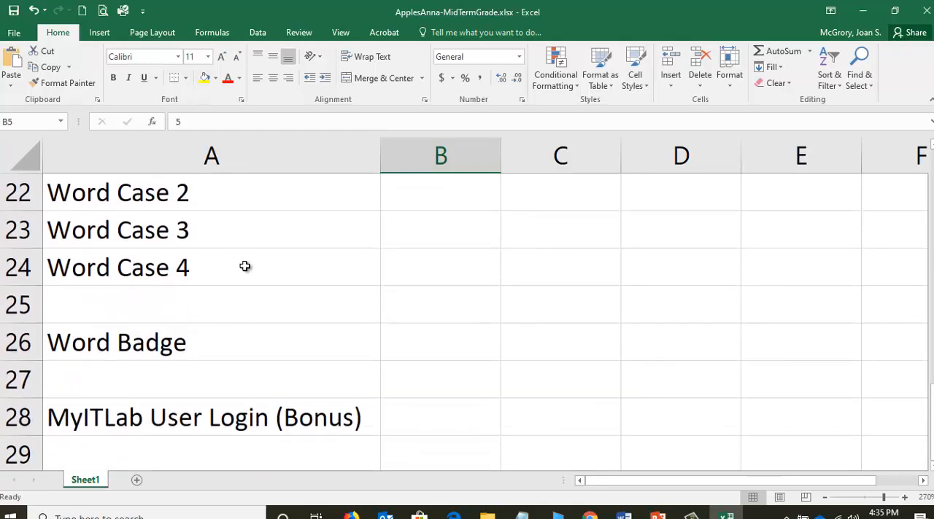
scroll(245, 266, down, 1)
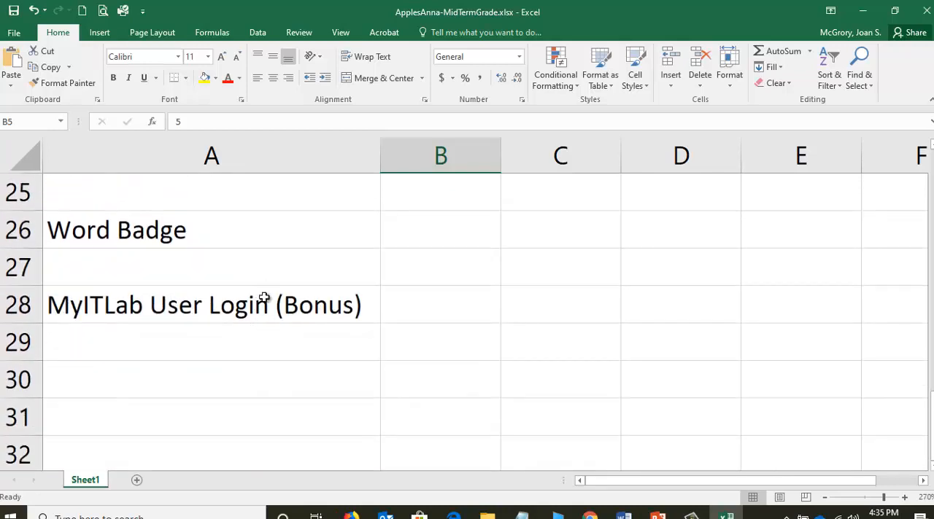
scroll(257, 309, up, 8)
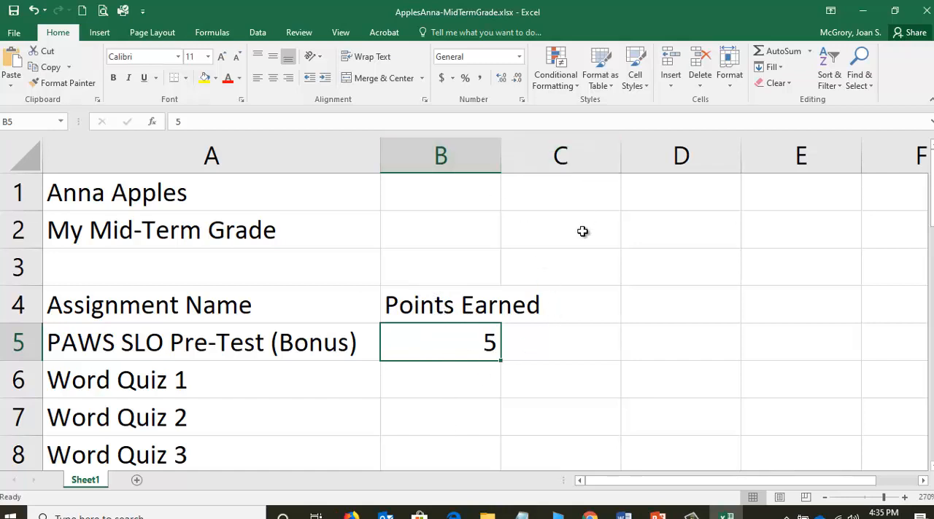
Enter the column heading "Points Possible" in cell C4.
click(563, 305)
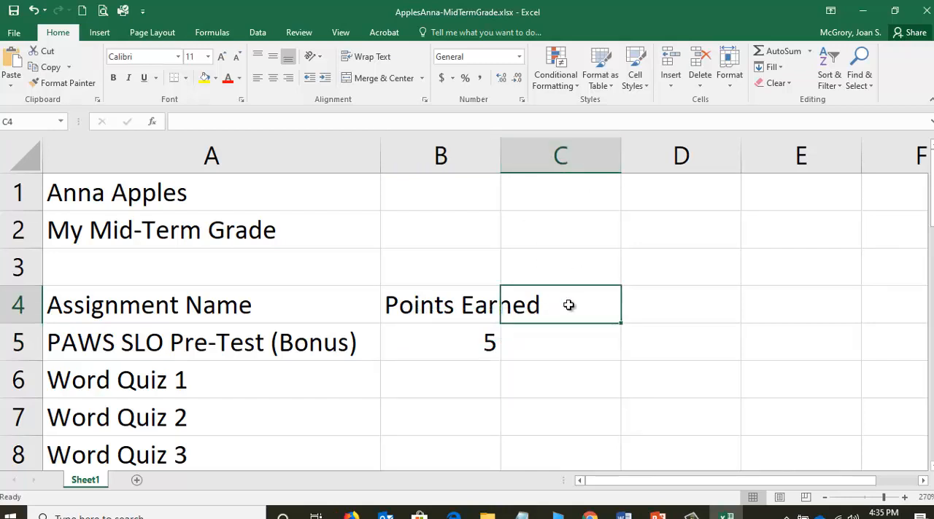
text(Point)
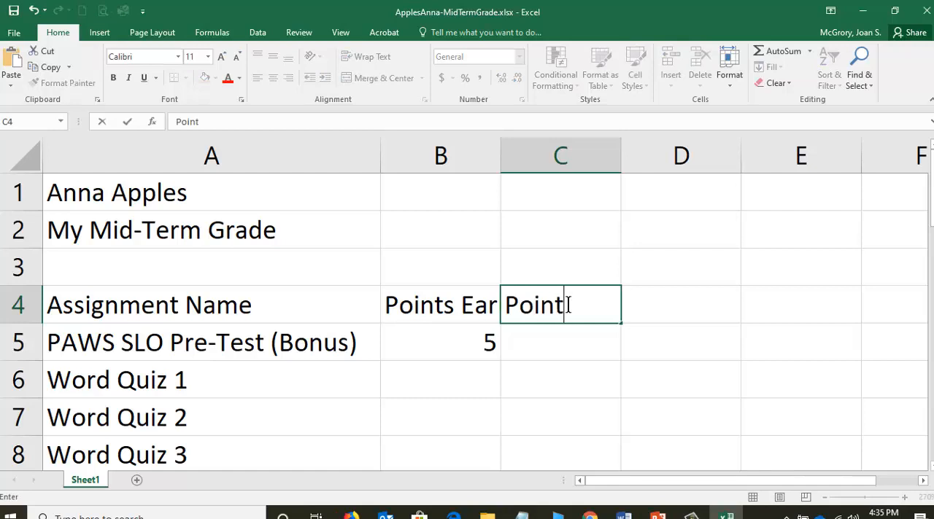
text(s Possible)
key(Return)
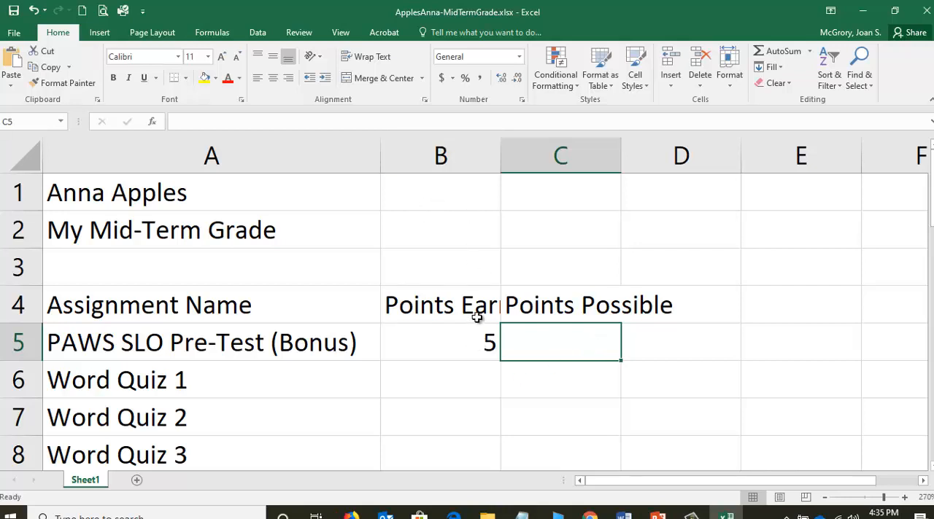
Wrap the text of the headings in cells B4 and C4 and save the workbook.
click(430, 290)
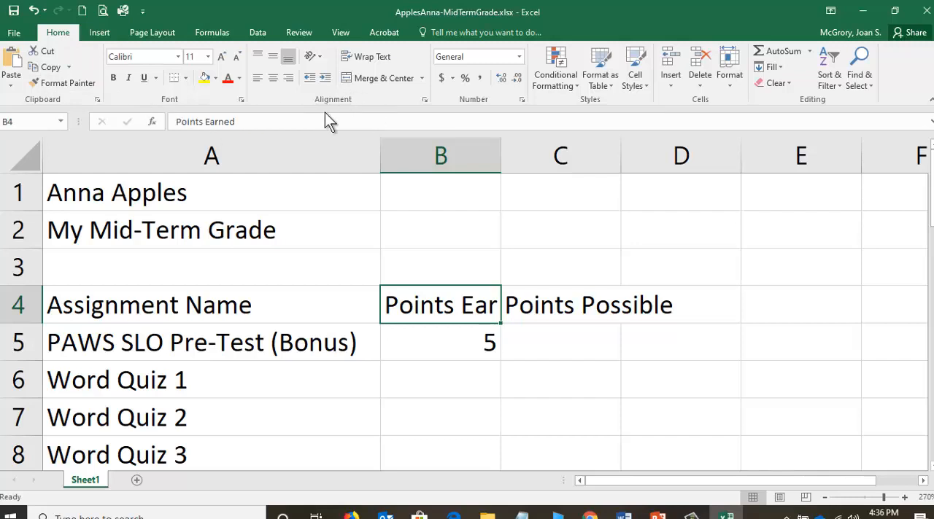
click(351, 56)
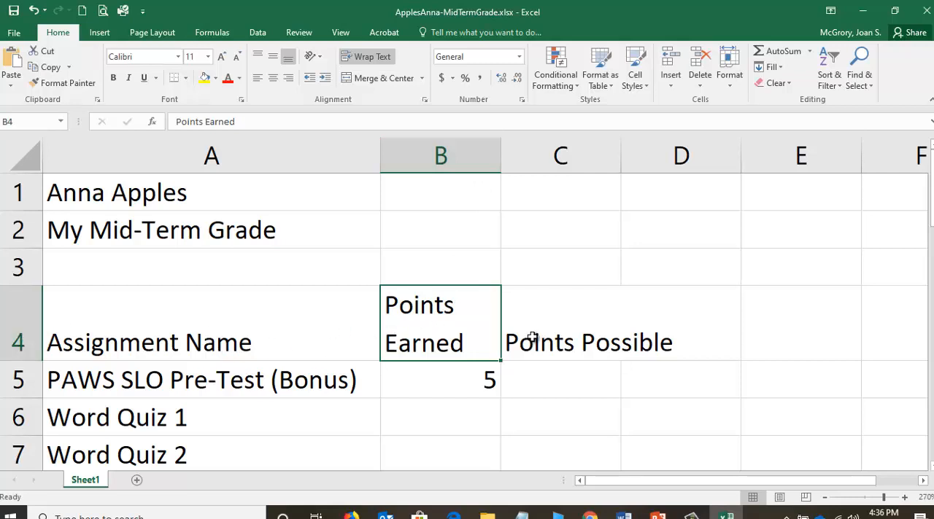
click(571, 334)
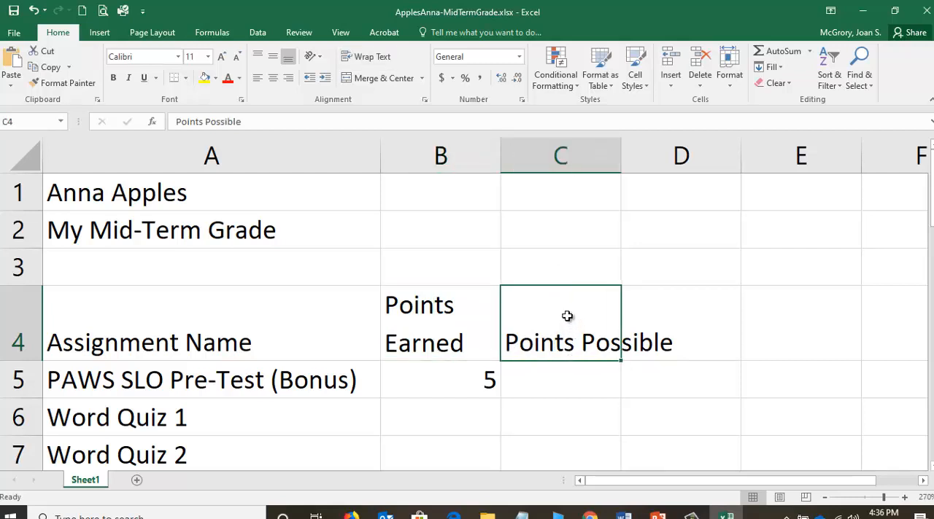
click(359, 62)
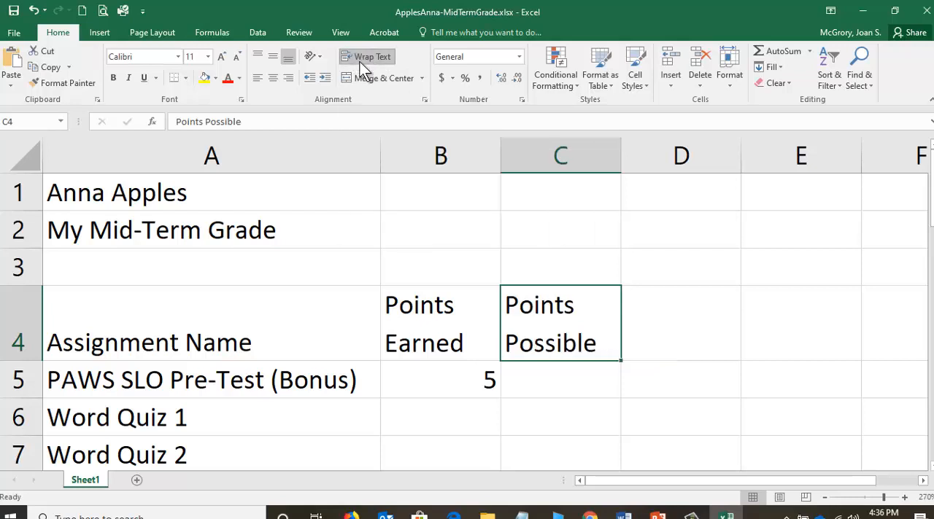
click(13, 15)
Enter 0 in cell C5 as the points possible for the PAWS SLO Pre-Test bonus.
scroll(444, 332, down, 1)
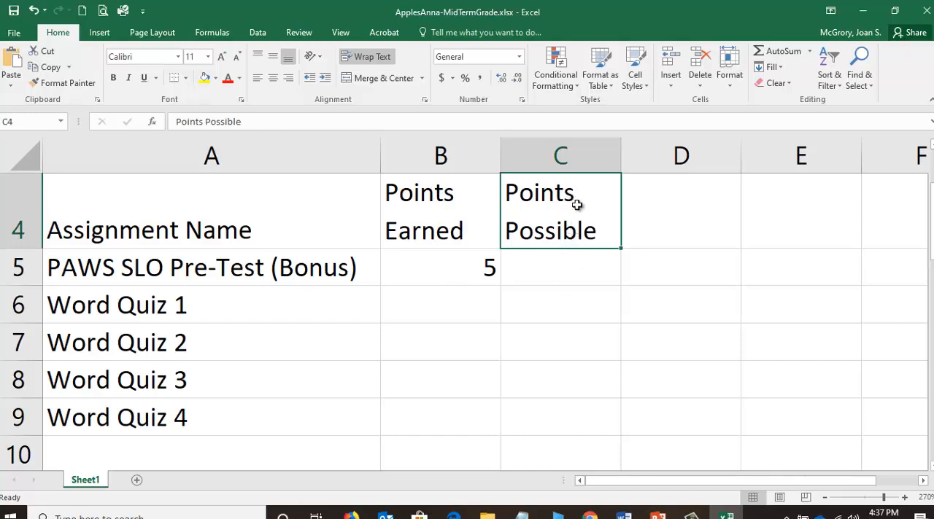
click(568, 265)
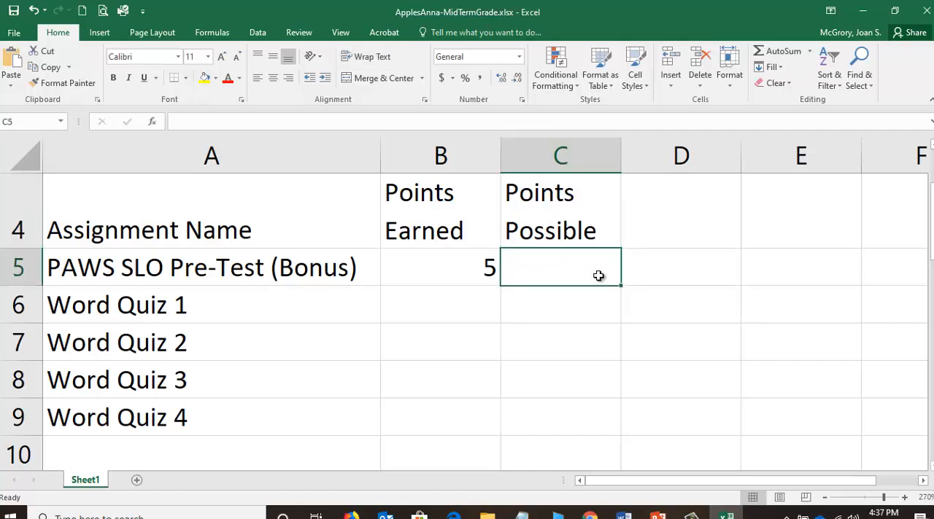
text(0)
key(Return)
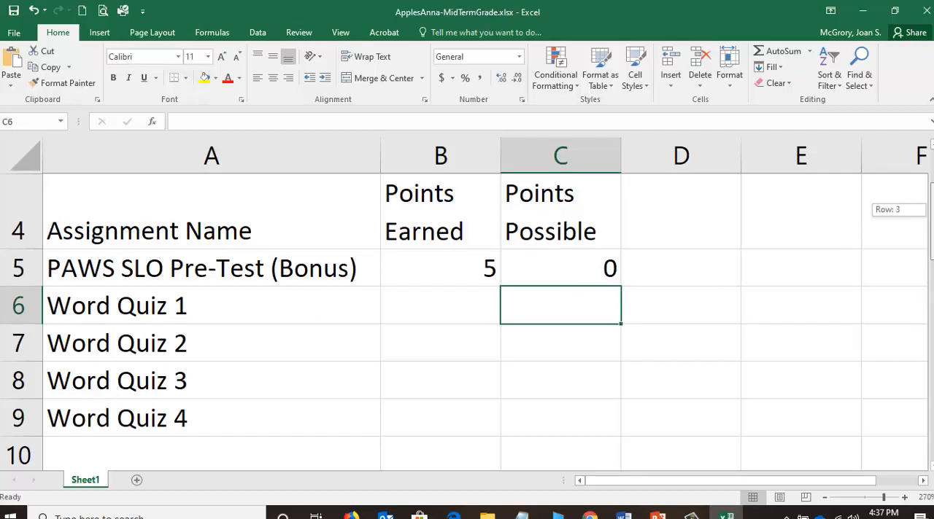
Insert a blank row above Word Quiz 1 to separate it from the PAWS SLO Pre-Test row.
scroll(752, 256, down, 2)
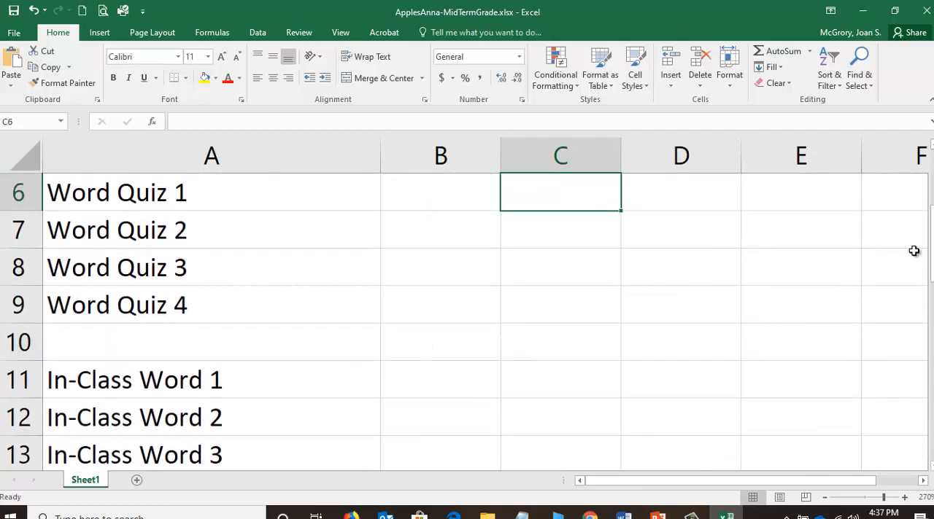
drag(931, 258, 931, 226)
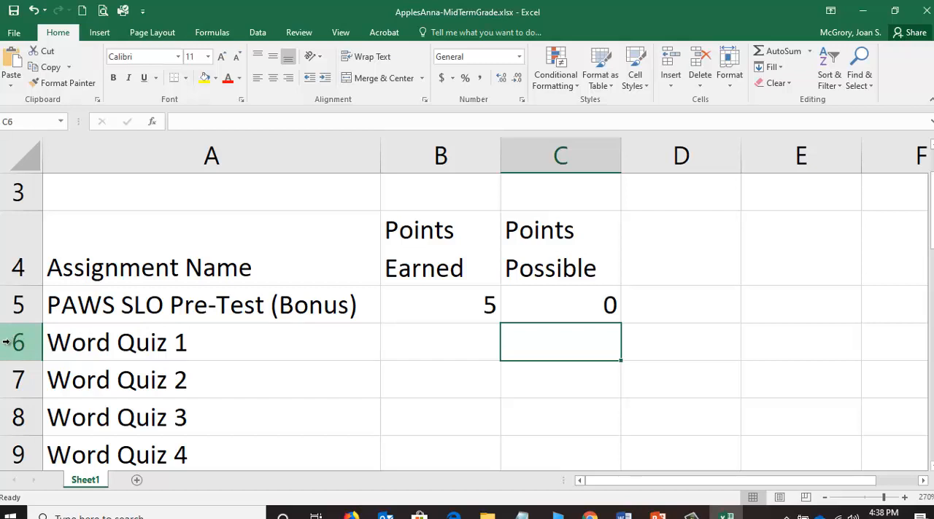
right_click(7, 342)
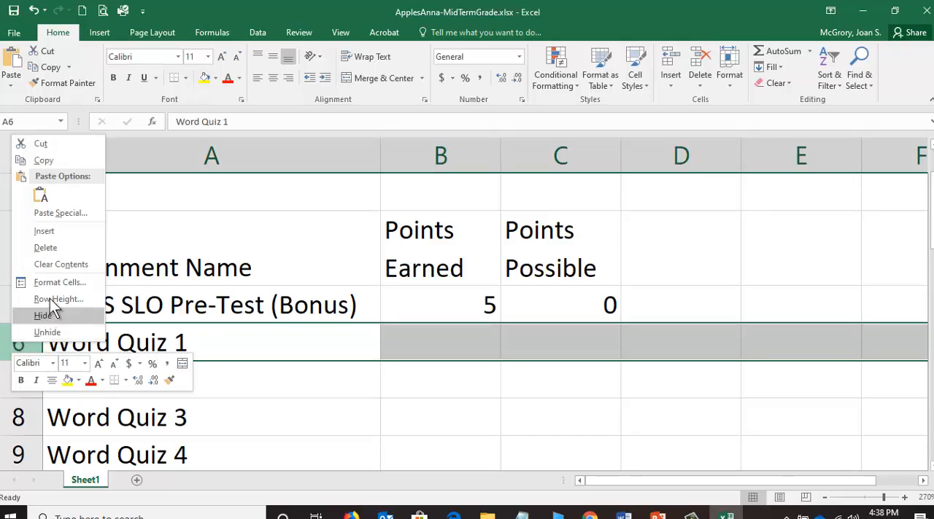
click(58, 233)
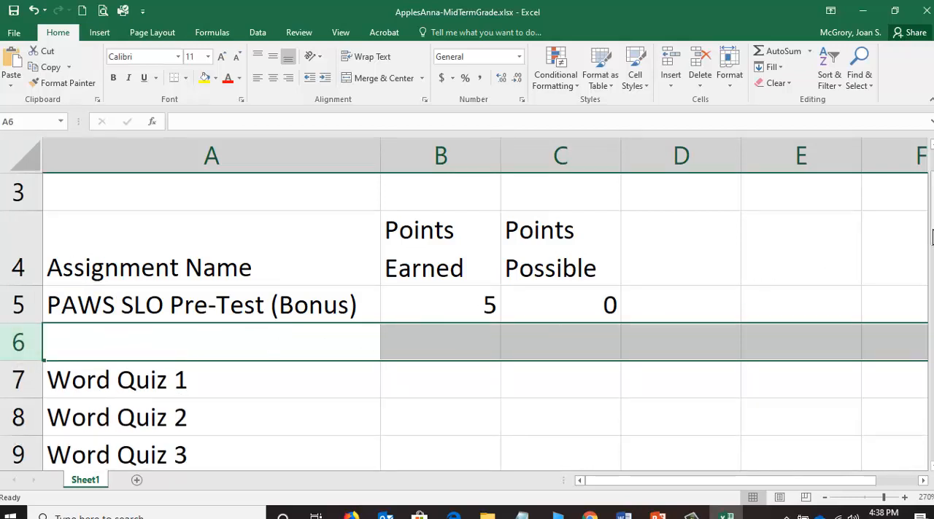
drag(931, 239, 904, 164)
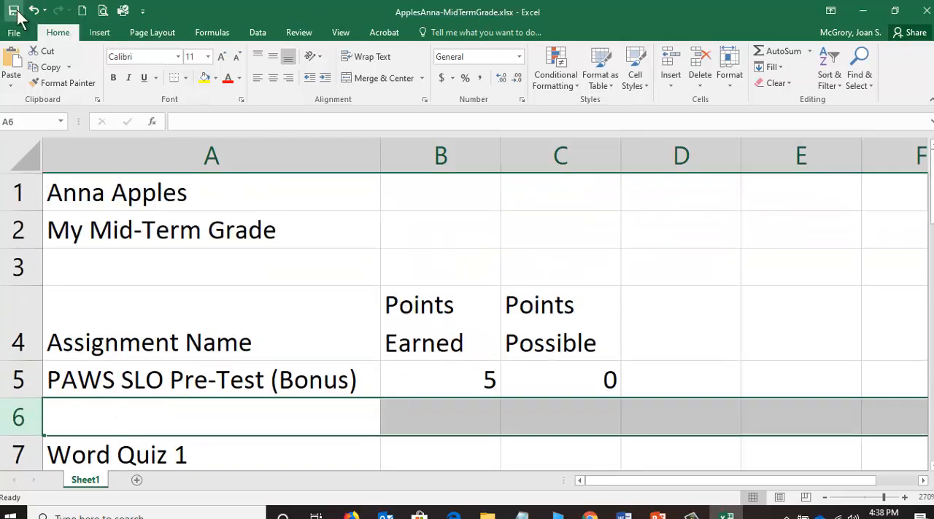
click(298, 419)
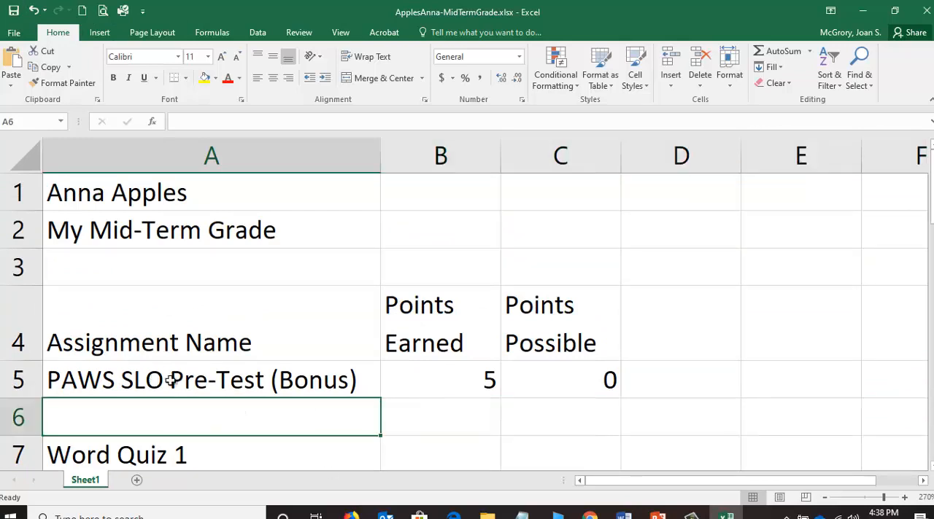
Select cell B7 for the Word Quiz 1 points and place the restored-down Excel window beside the Grades page.
click(437, 456)
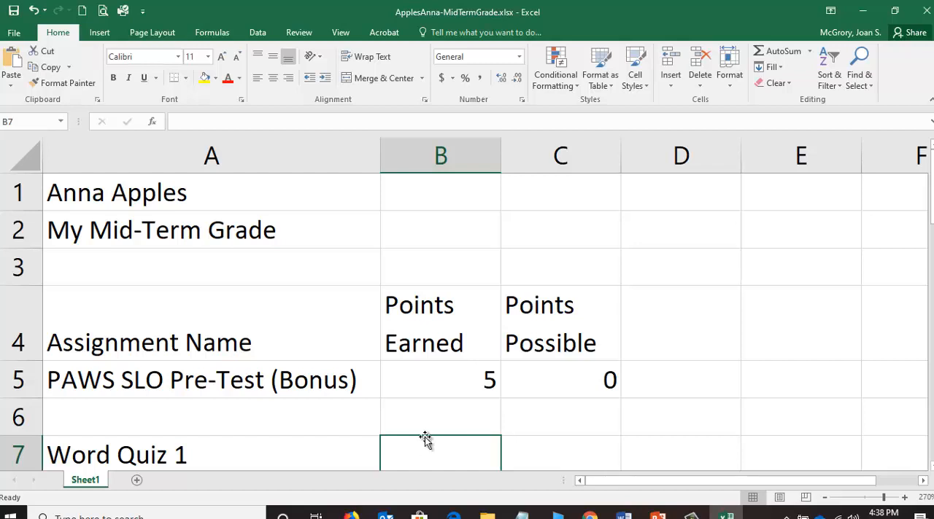
click(896, 14)
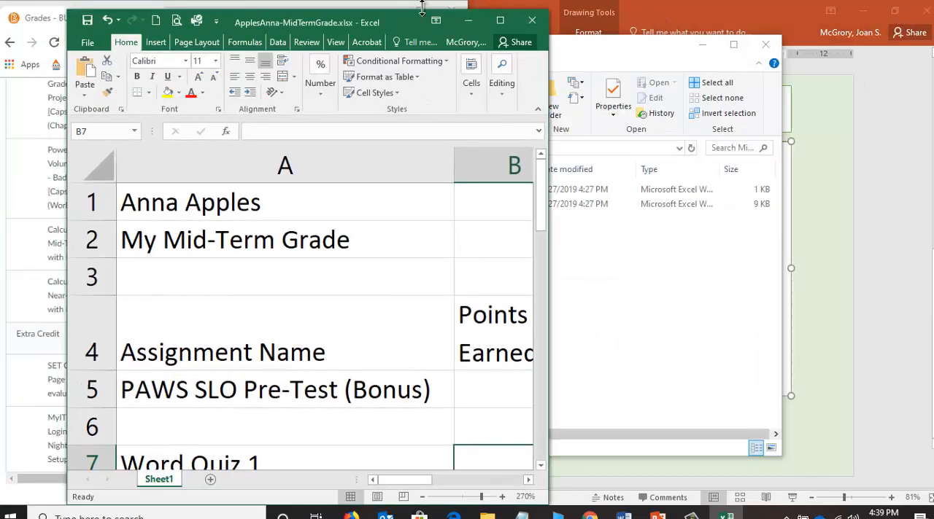
drag(318, 23, 716, 18)
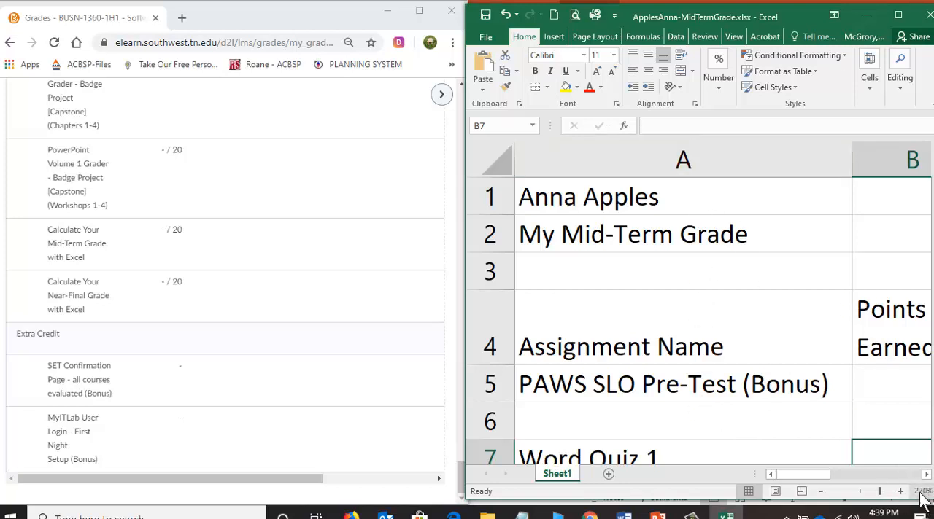
Reduce the worksheet zoom to a custom 130% so that columns A to C fit in the smaller window.
click(822, 491)
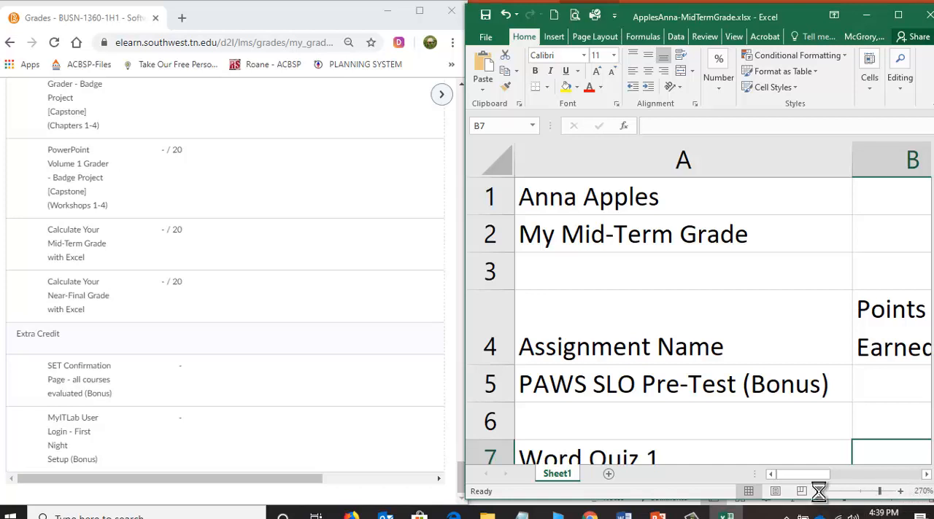
click(822, 491)
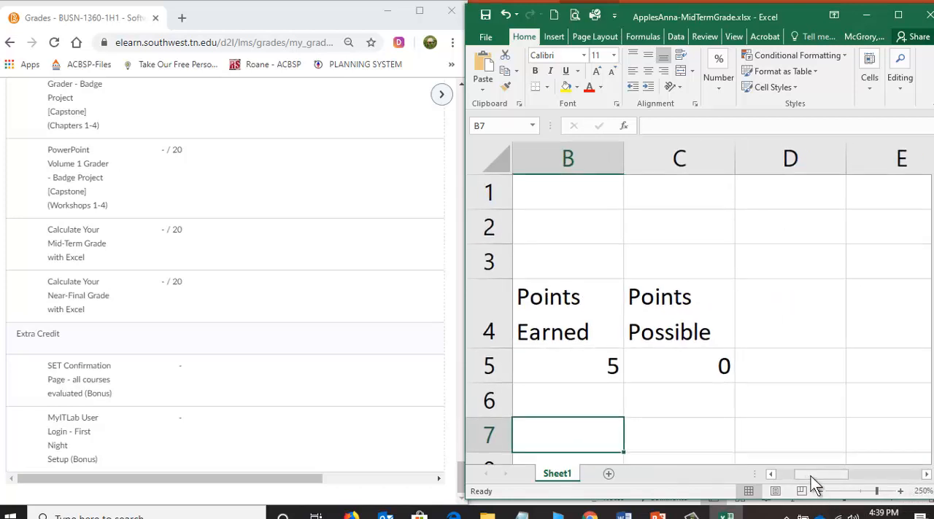
drag(810, 475, 783, 474)
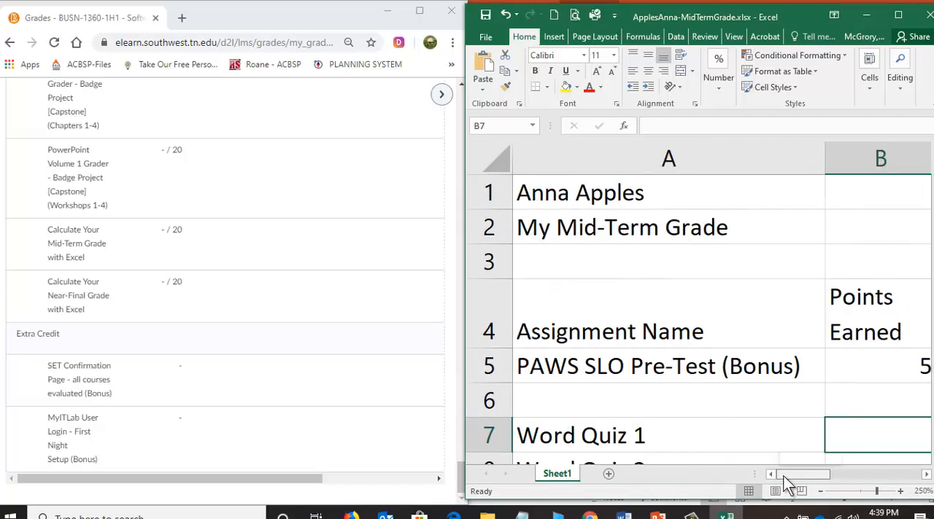
click(862, 492)
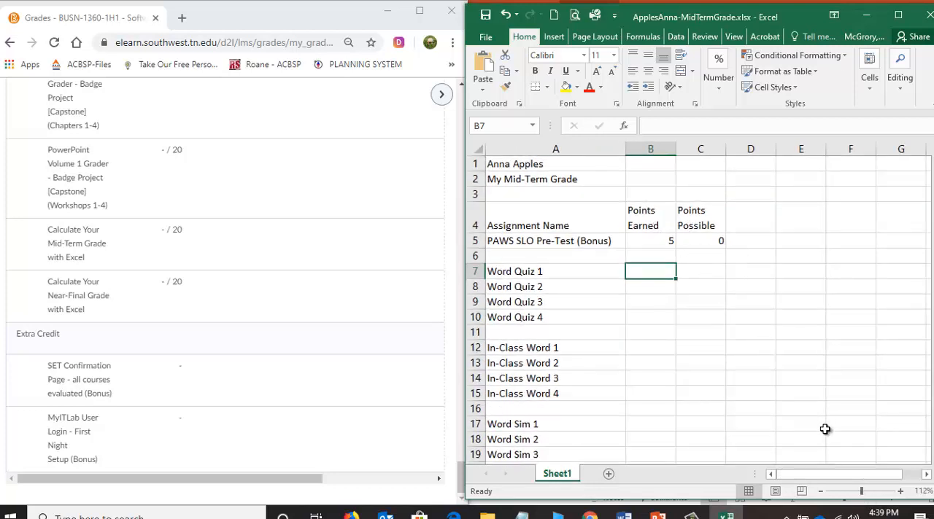
click(923, 493)
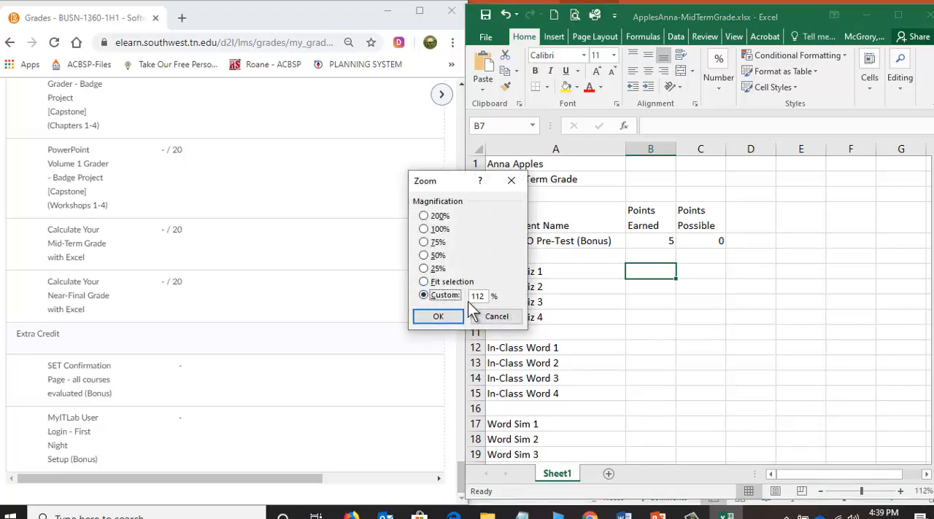
double_click(476, 296)
text(130)
key(Return)
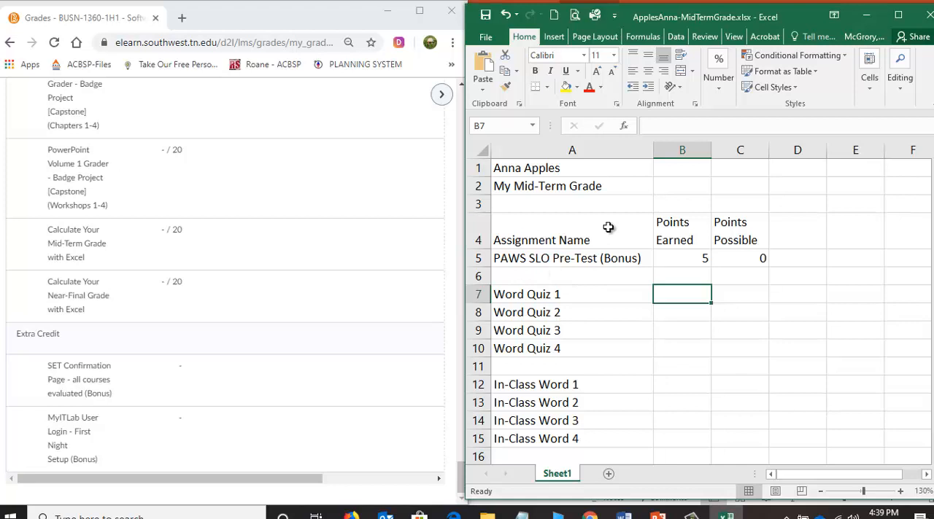
Look up the Word Quiz 1 score on the Grades page and enter 10 points earned in B7 and 10 possible in C7.
click(347, 223)
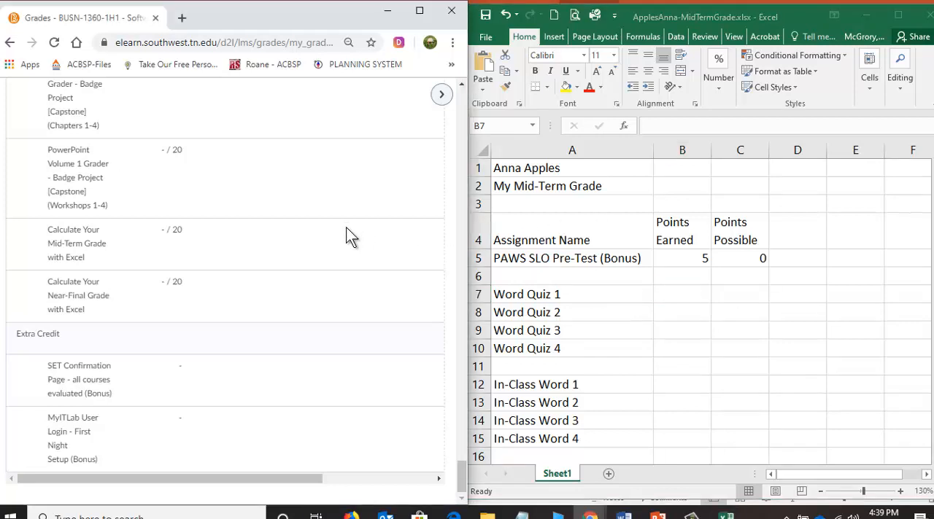
scroll(347, 228, up, 2)
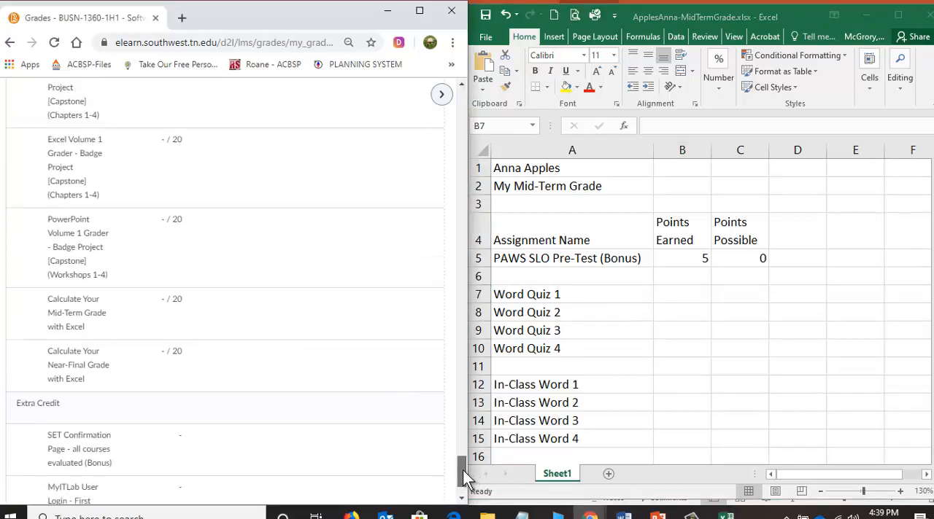
drag(463, 470, 450, 92)
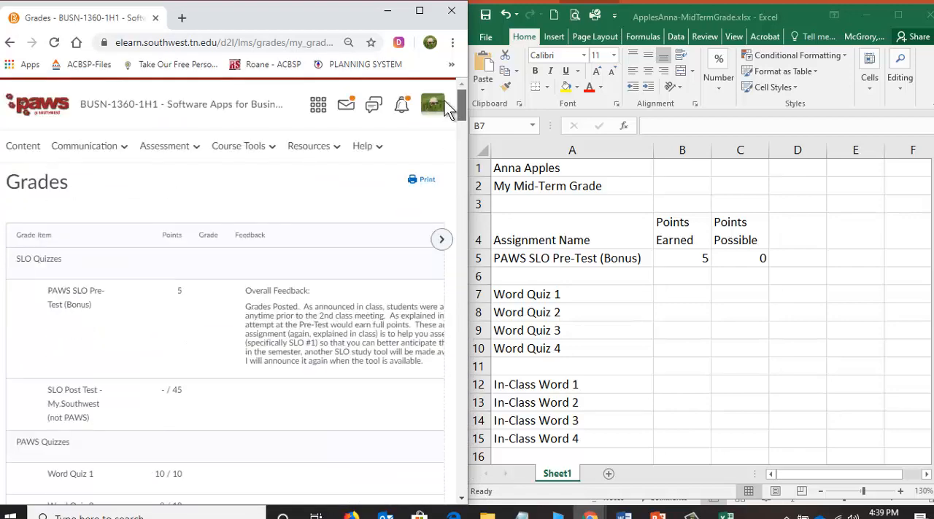
scroll(205, 288, down, 3)
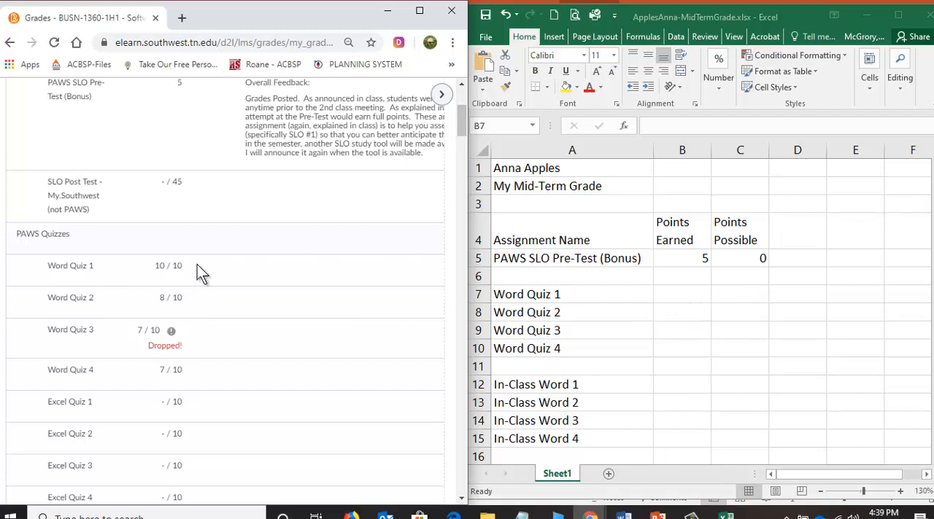
double_click(156, 267)
click(682, 295)
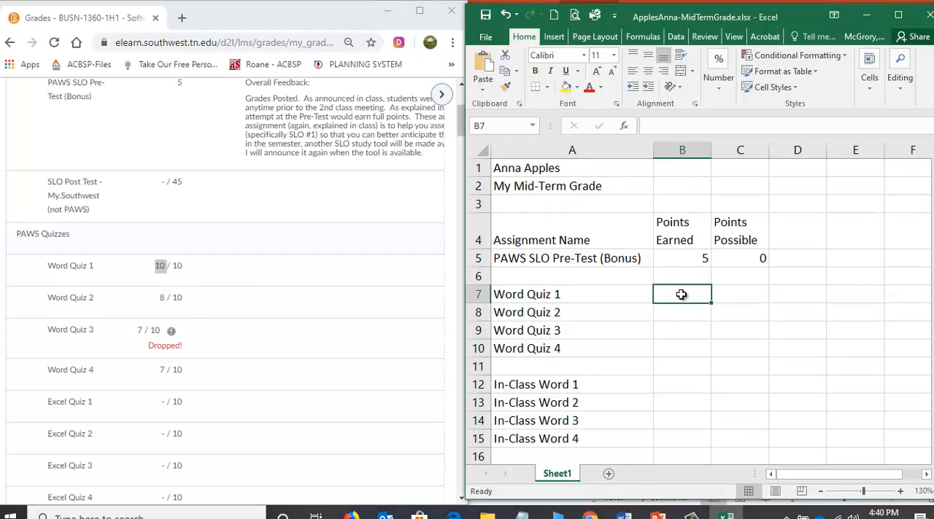
text(10)
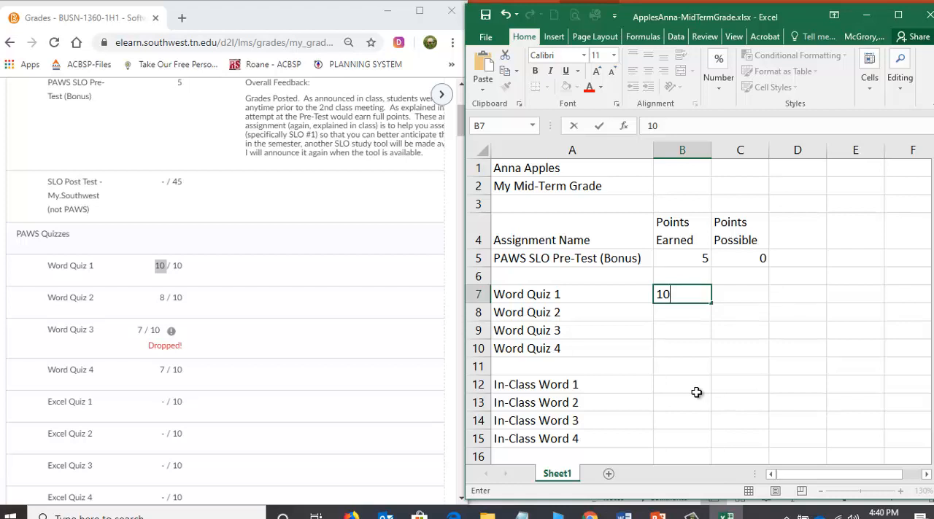
key(Tab)
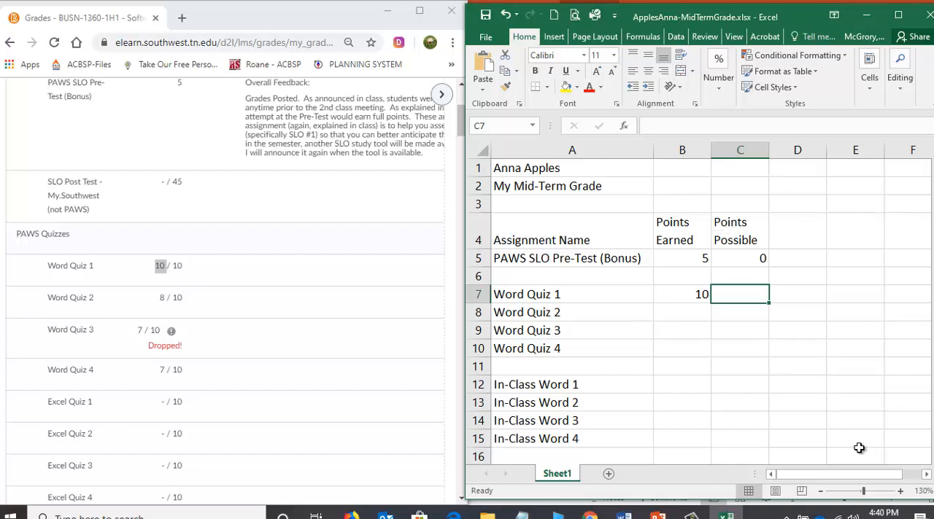
text(10)
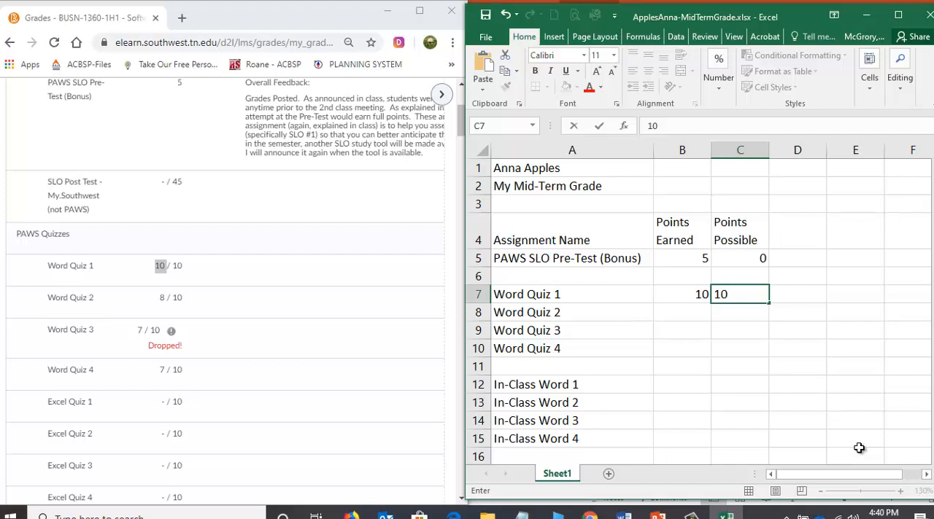
key(Return)
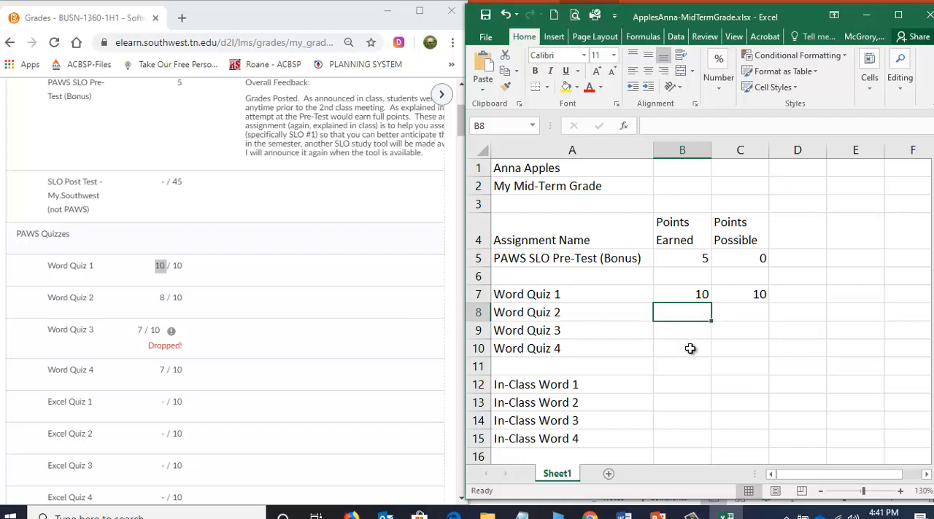
Enter the Word Quiz 2 score in row 8 as 8 points earned and 10 points possible.
text(8)
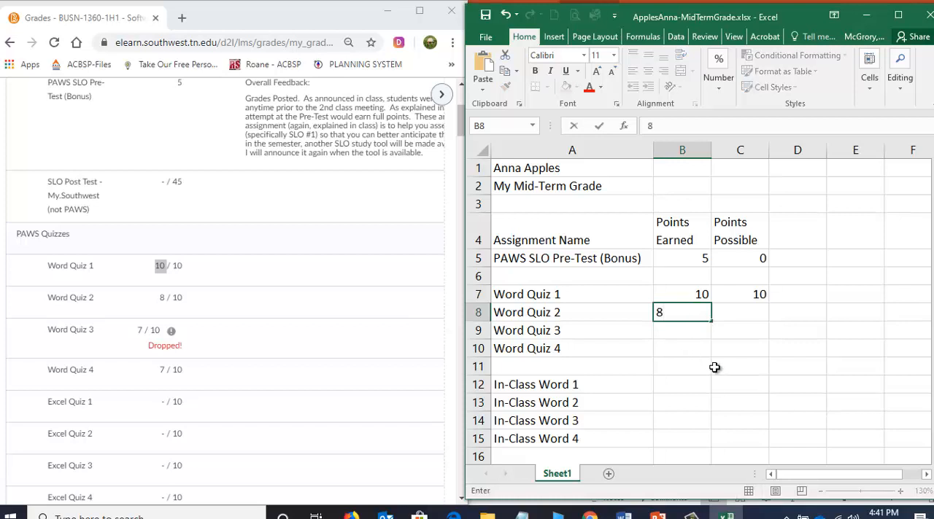
key(Tab)
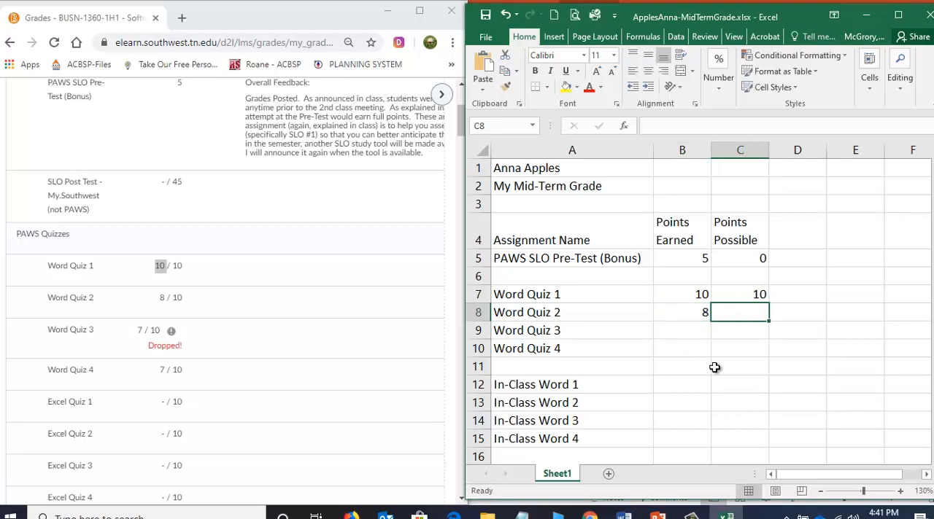
text(10)
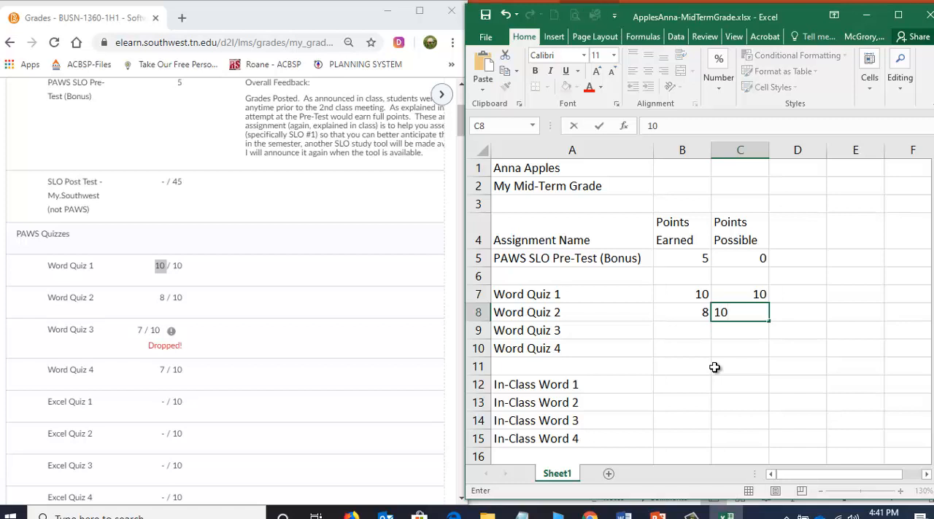
key(Return)
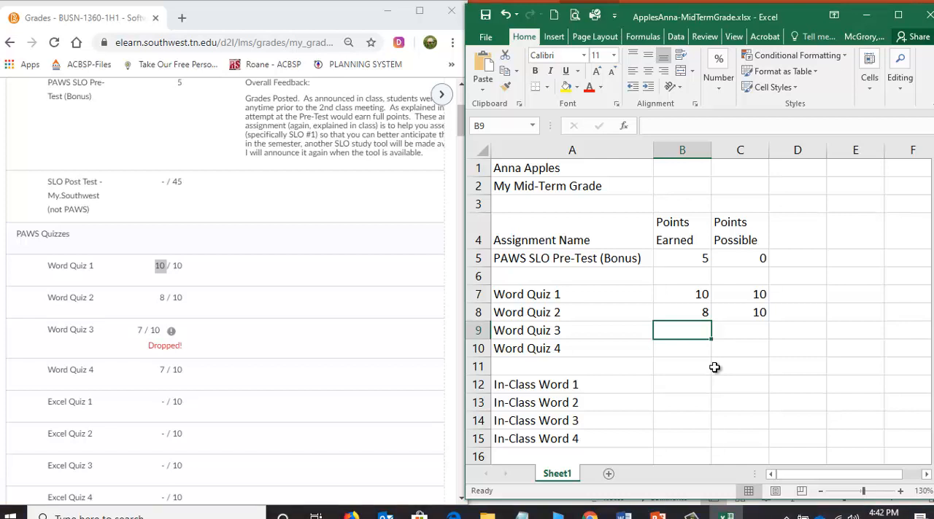
Enter 7 points earned and 10 points possible for both Word Quiz 3 and Word Quiz 4 in rows 9 and 10.
text(7)
key(Tab)
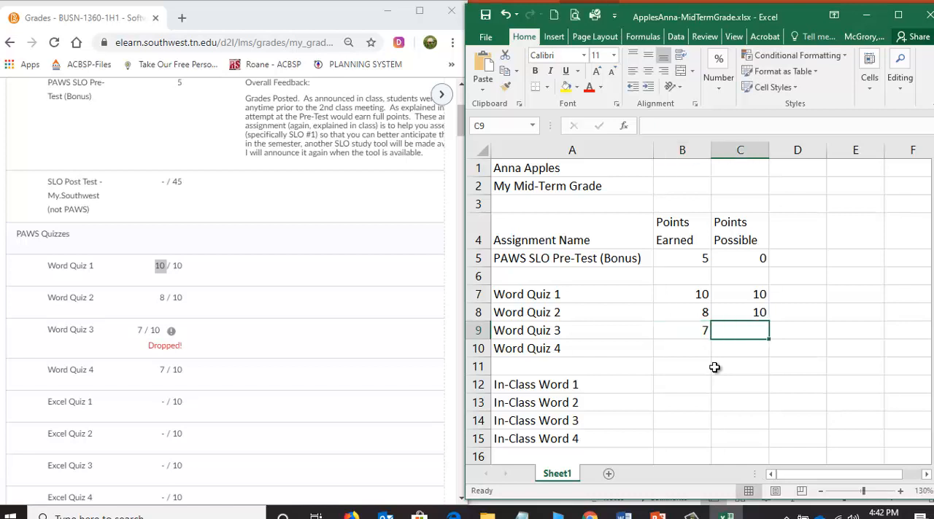
text(10)
key(Return)
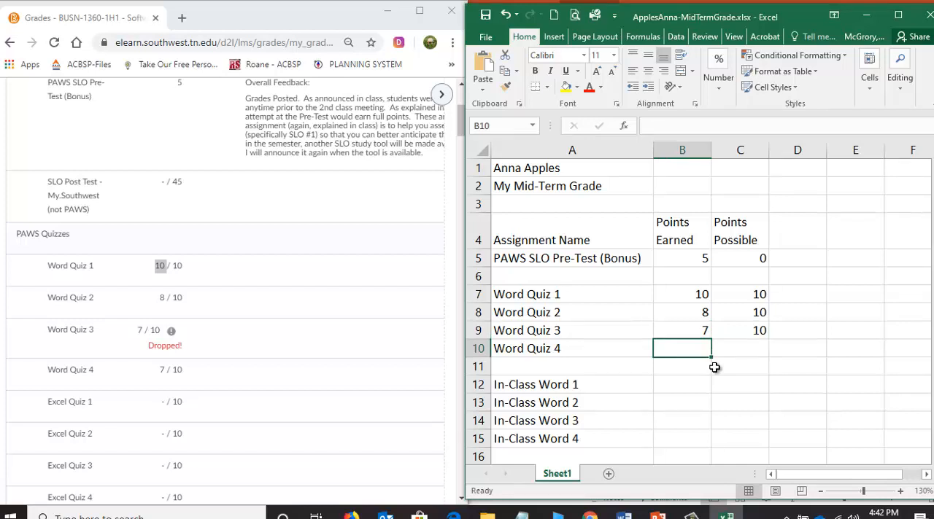
text(7)
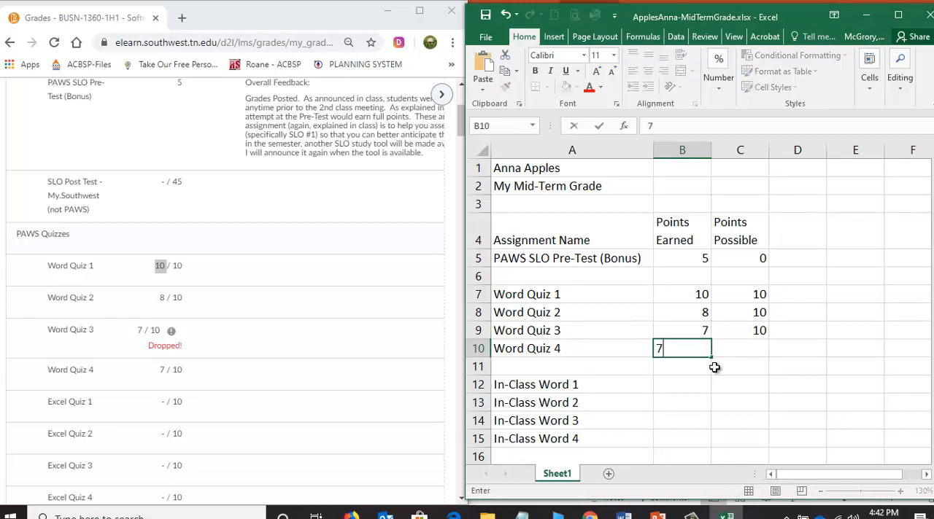
key(Tab)
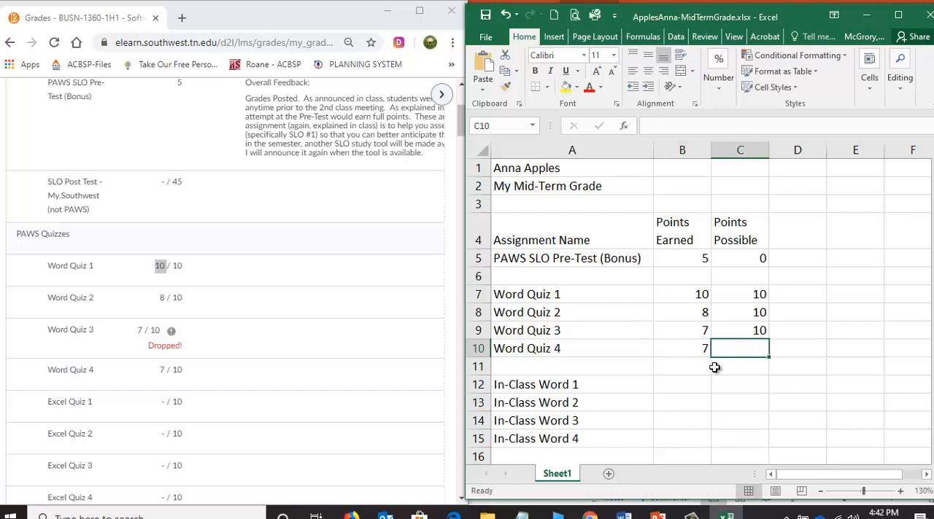
text(10)
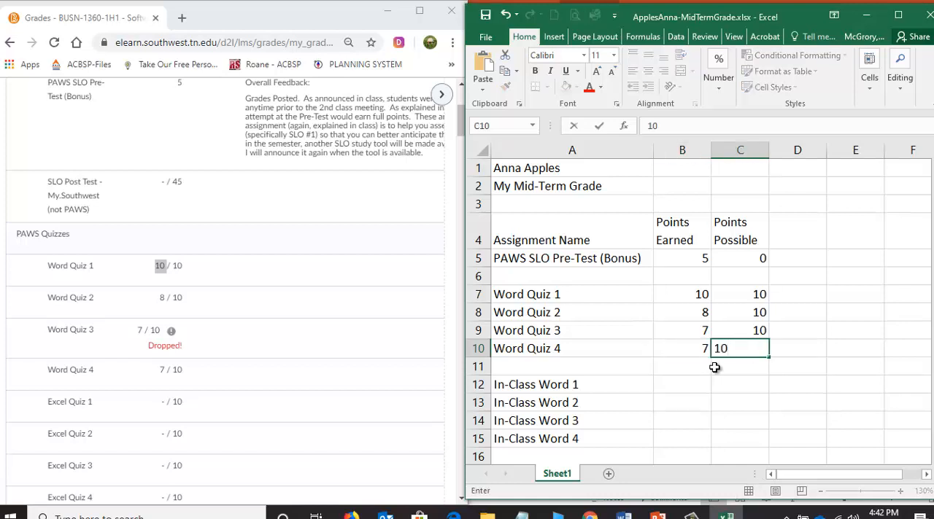
key(Return)
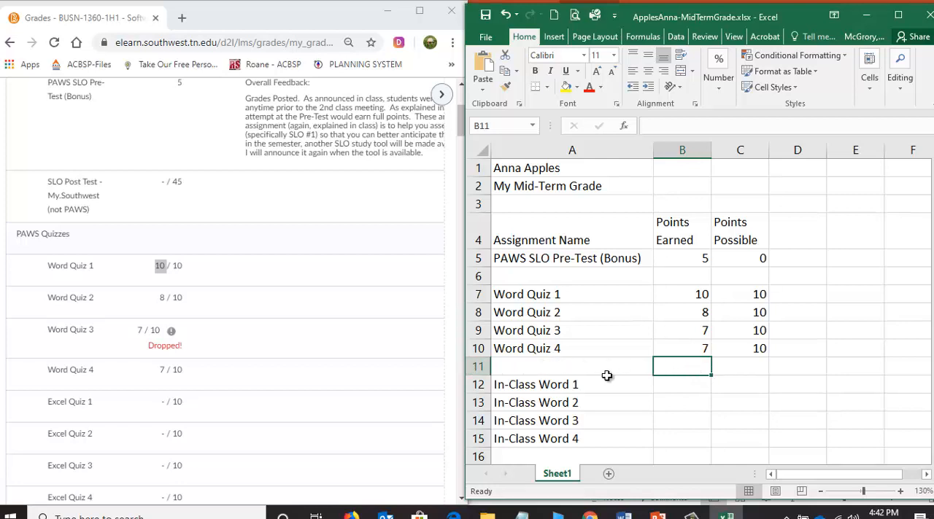
Find the Lead & Follow In-Class Word scores on the Grades page and enter 10 earned and 10 possible for In-Class Word 1 in row 12.
click(672, 385)
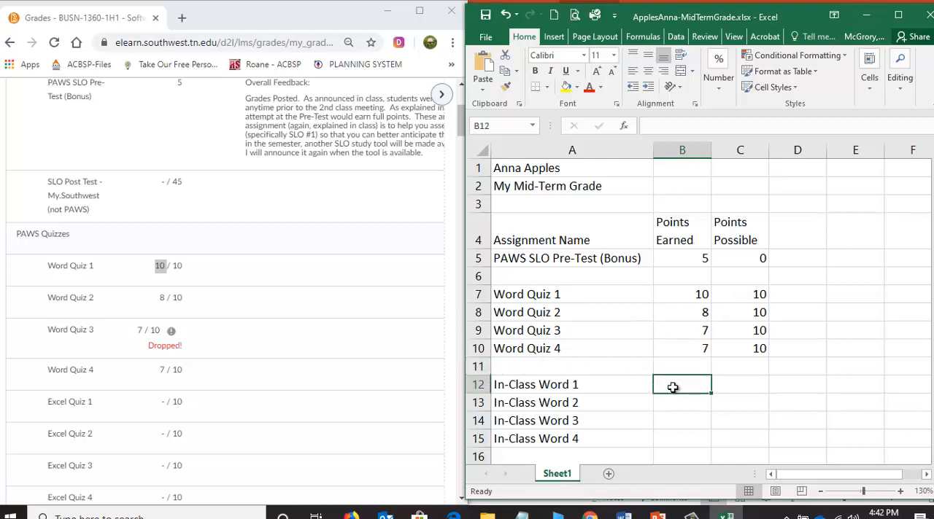
click(255, 381)
scroll(254, 381, down, 3)
scroll(255, 381, down, 4)
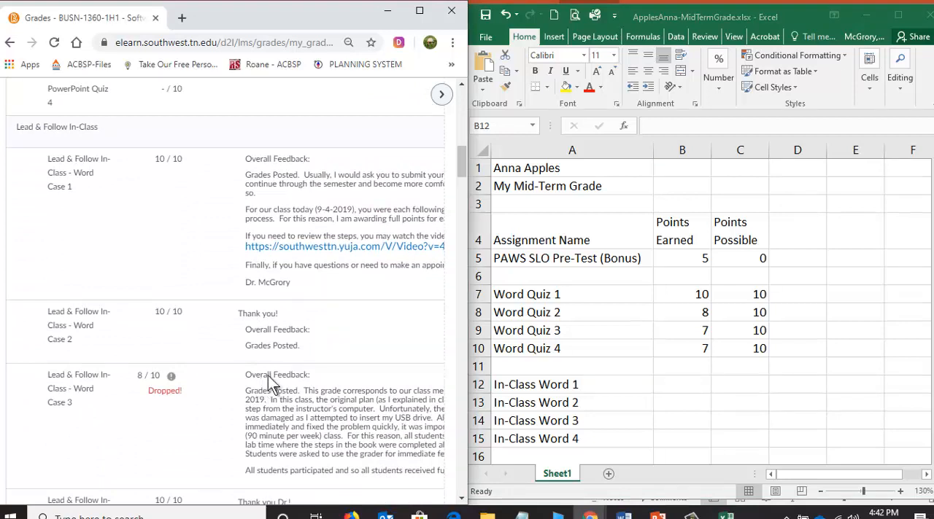
click(683, 383)
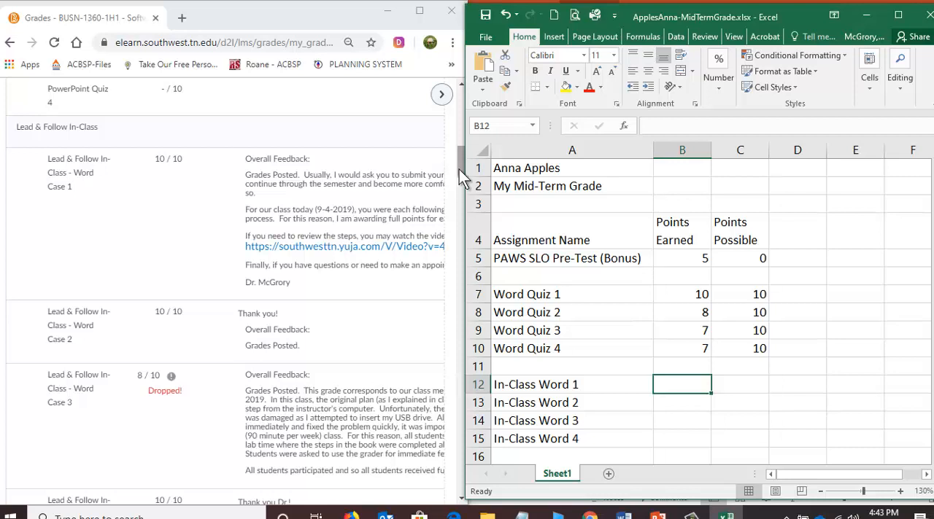
drag(459, 170, 461, 175)
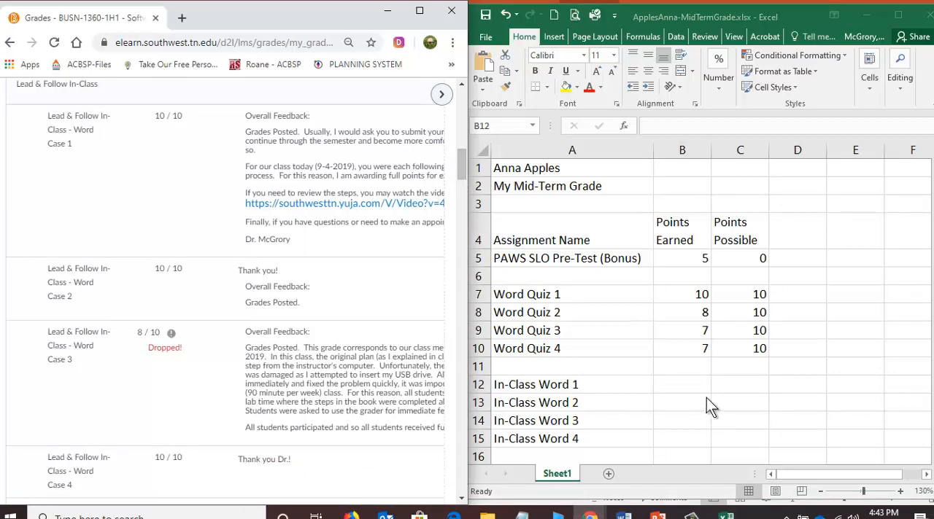
click(687, 388)
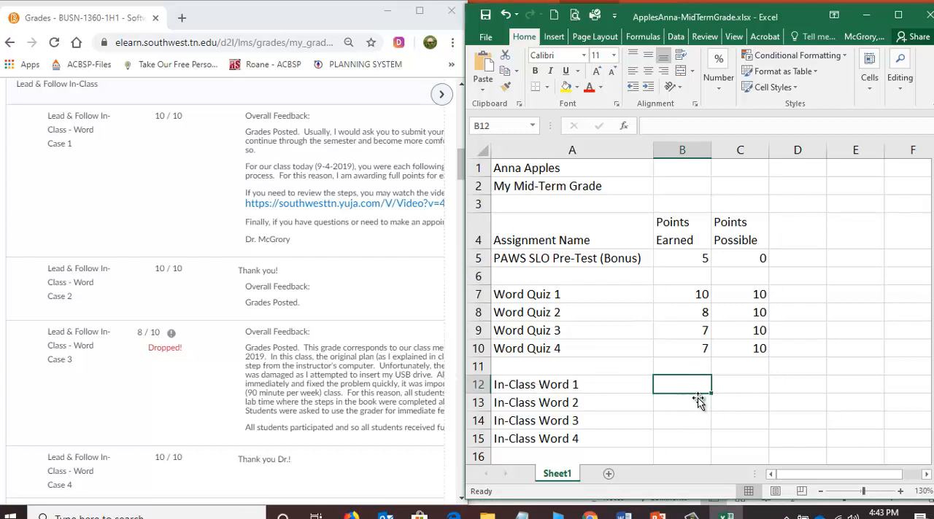
text(10)
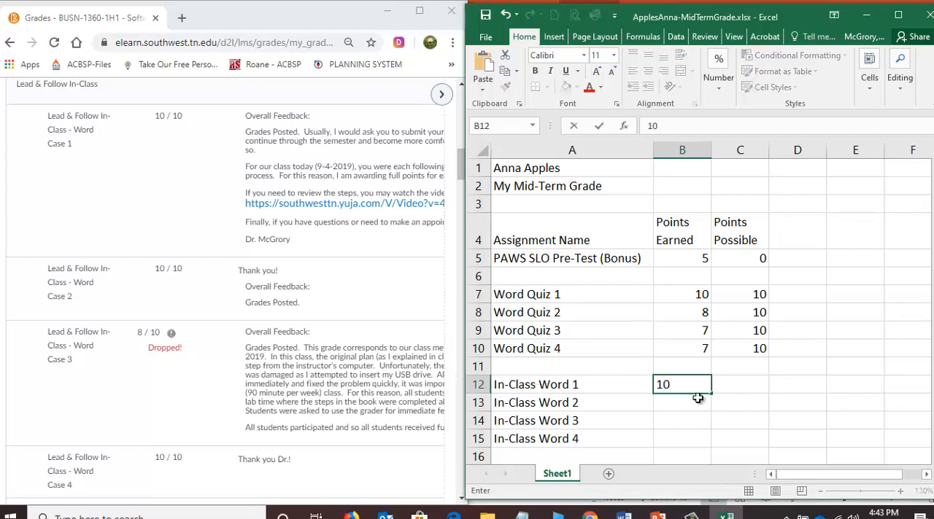
key(Tab)
text(10)
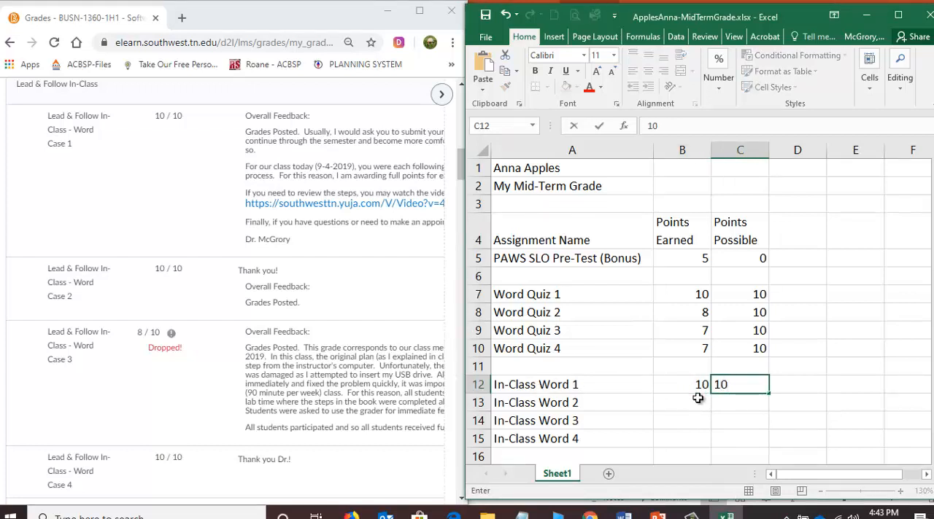
key(Return)
Enter 10 earned and 10 possible for In-Class Word 2, and 8 earned and 10 possible for In-Class Word 3.
text(10)
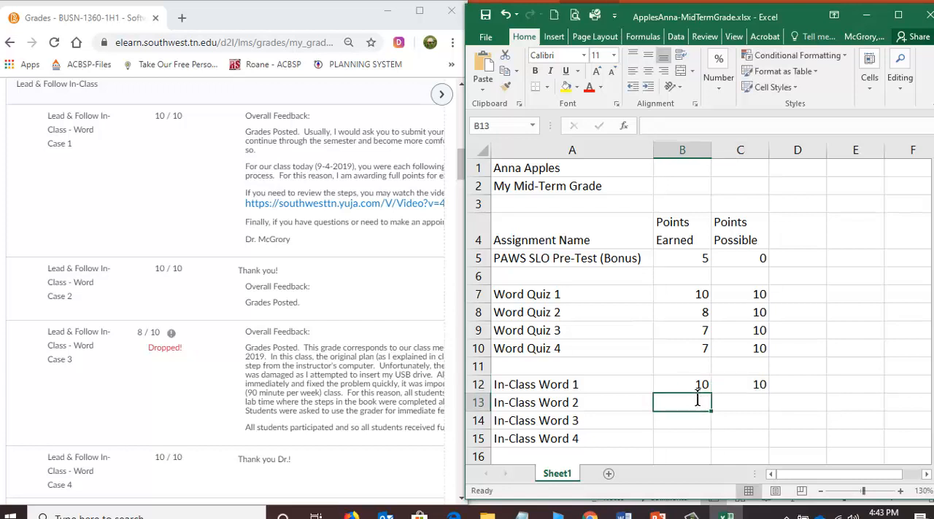
key(Tab)
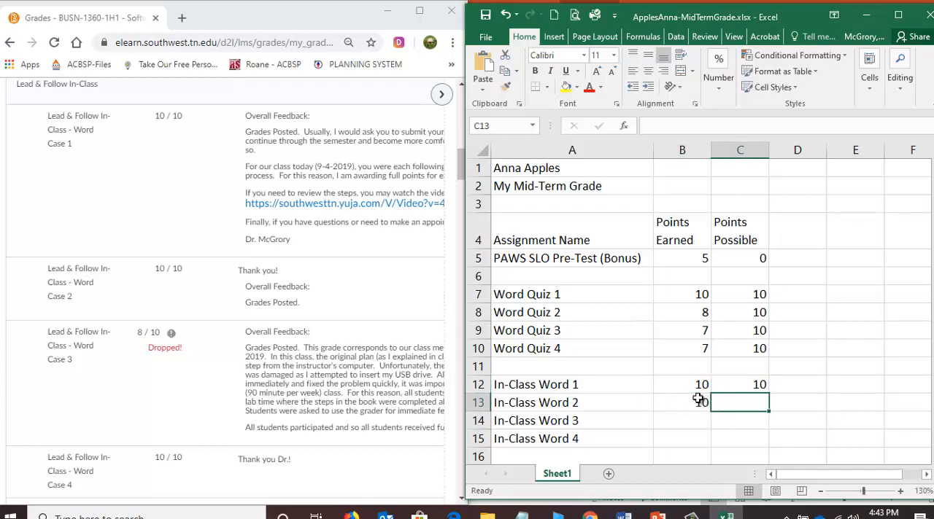
text(10)
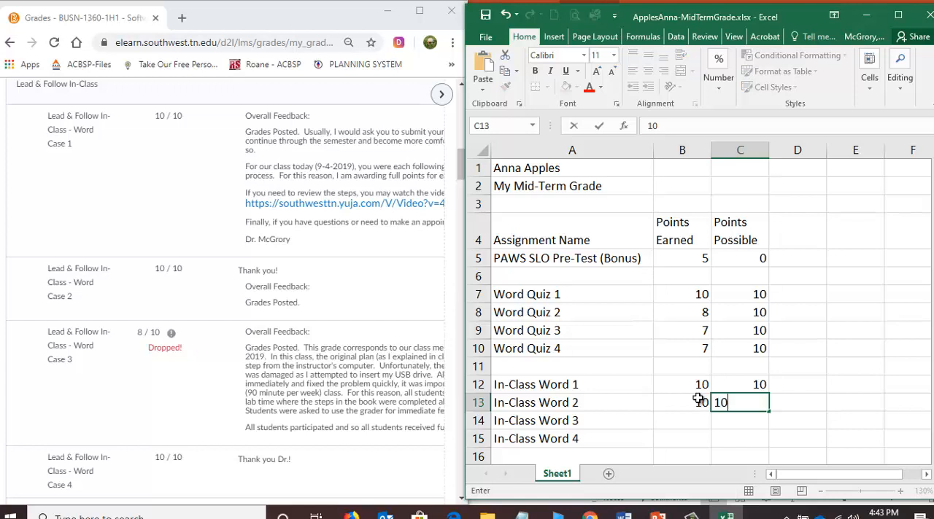
key(Return)
text(8)
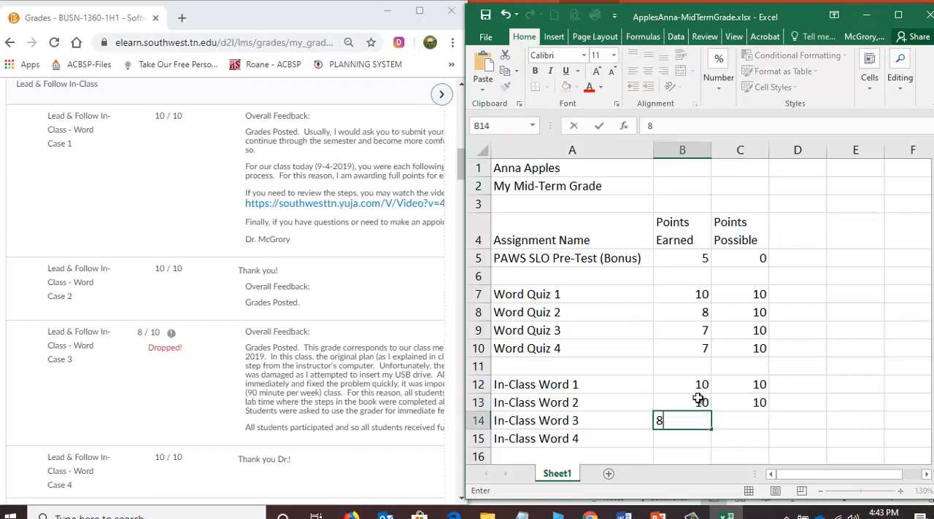
key(Tab)
text(10)
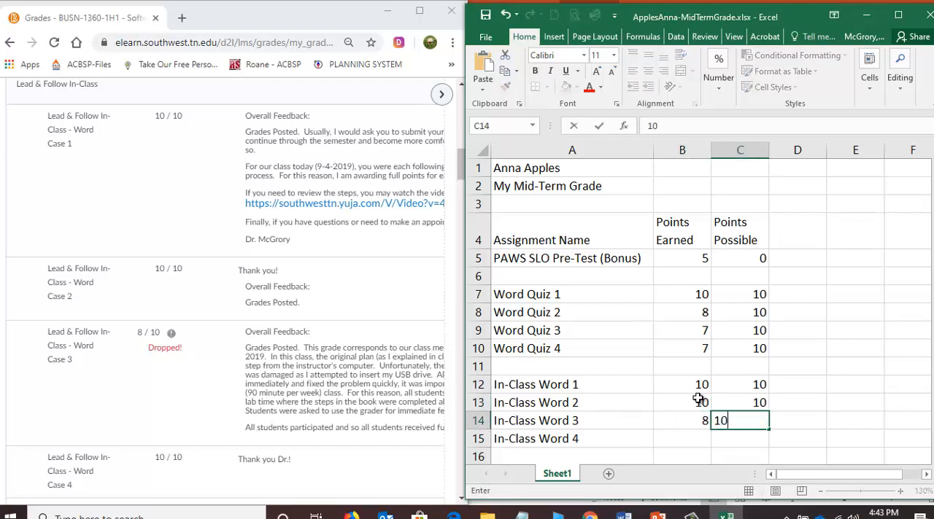
key(Return)
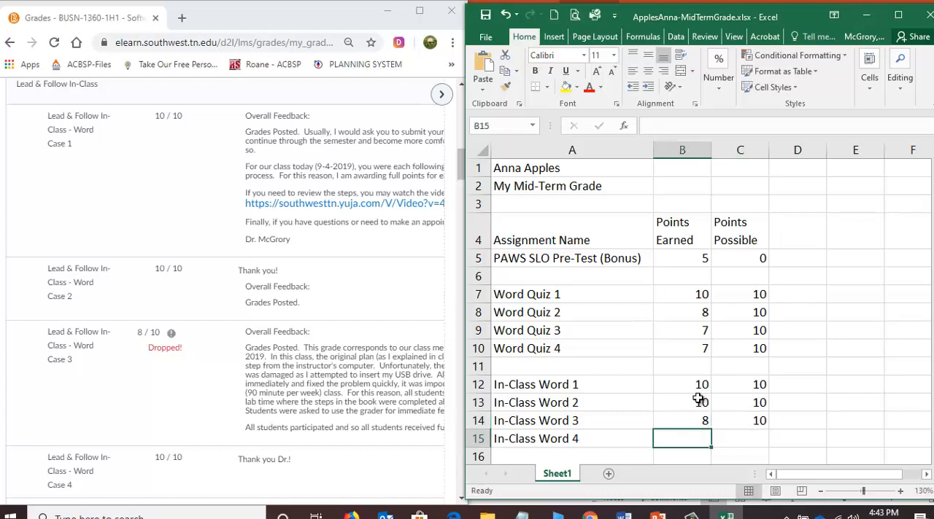
Enter 10 points earned and 10 possible for In-Class Word 4 in row 15, and save the workbook.
text(10)
key(Tab)
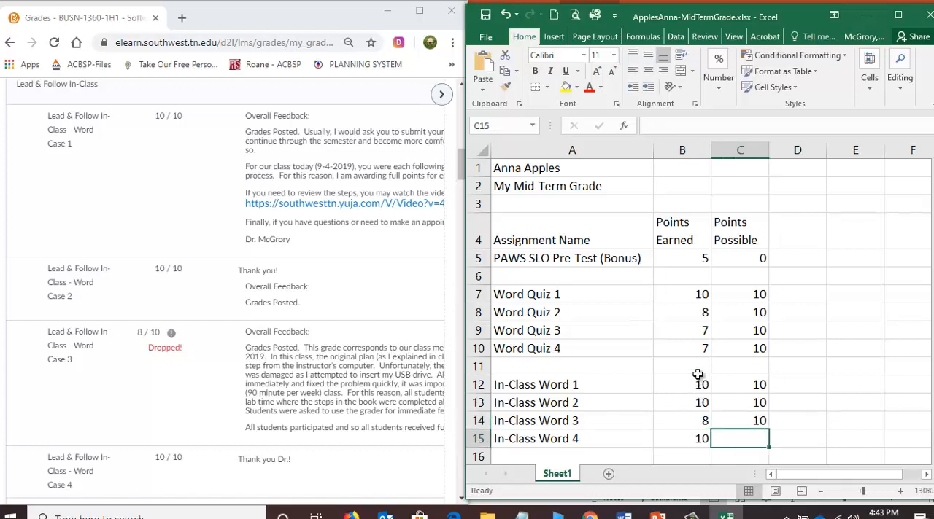
text(10)
key(Return)
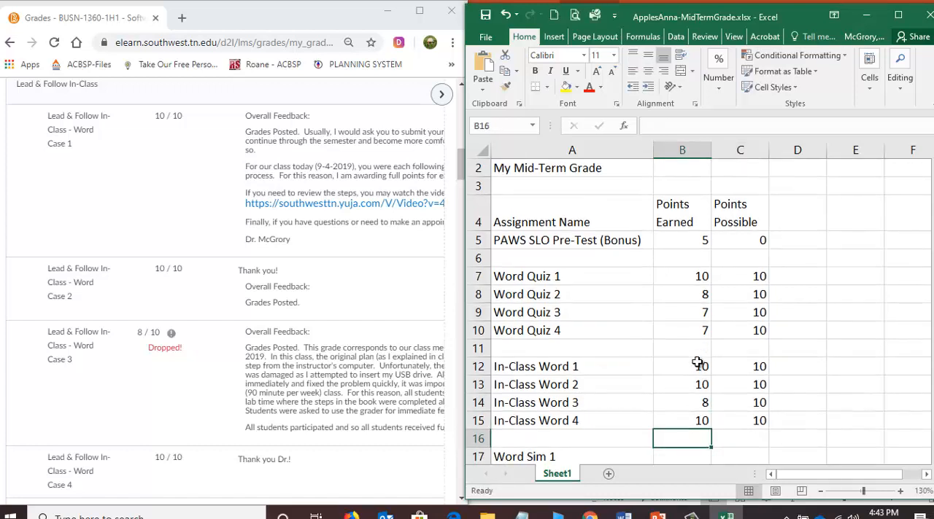
click(485, 14)
click(301, 387)
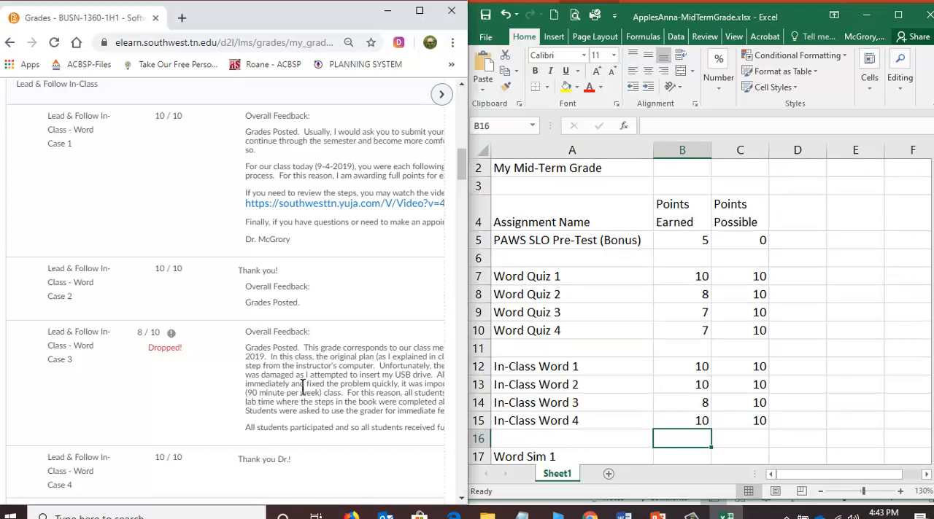
Find the MyITLab Simulators scores on the Grades page and enter 10 earned and 10 possible for Word Sim 1 in row 17.
scroll(302, 387, down, 1)
scroll(302, 386, down, 10)
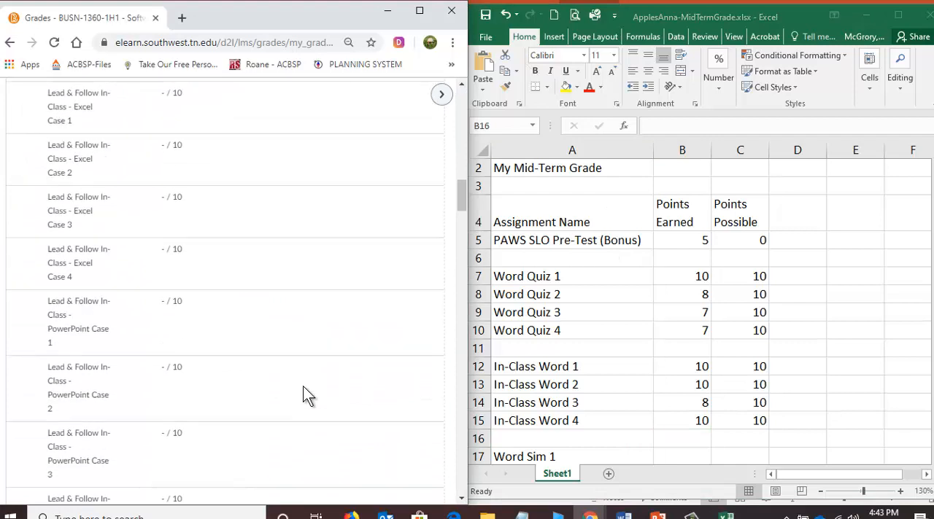
scroll(302, 386, down, 4)
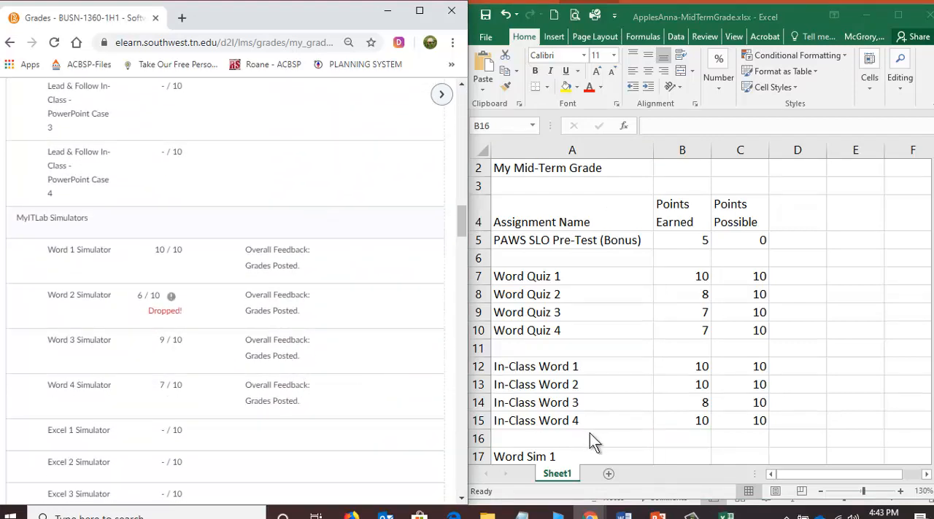
click(699, 446)
scroll(688, 435, down, 3)
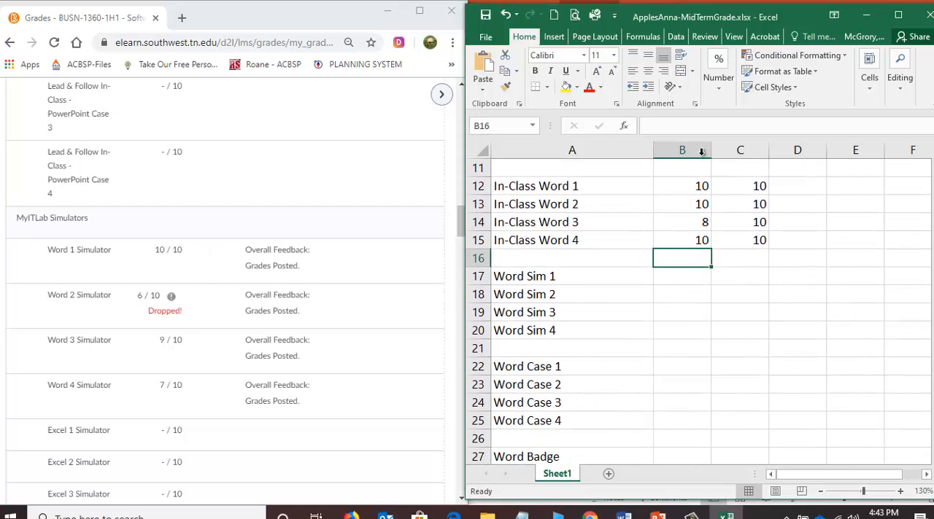
click(678, 277)
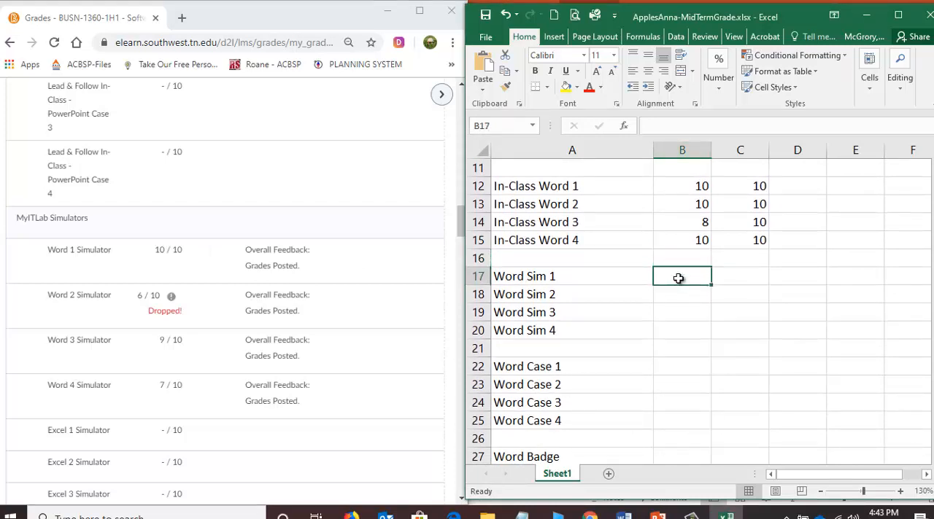
text(10)
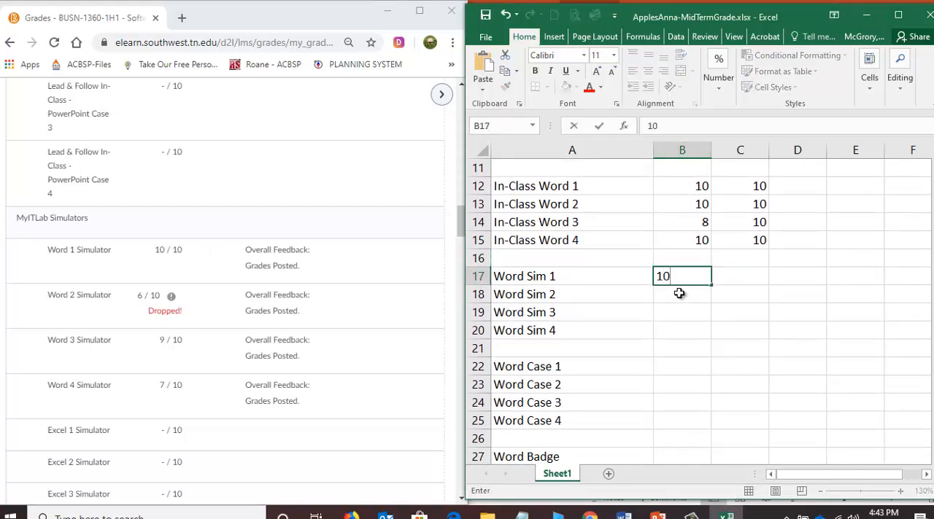
key(Tab)
text(10)
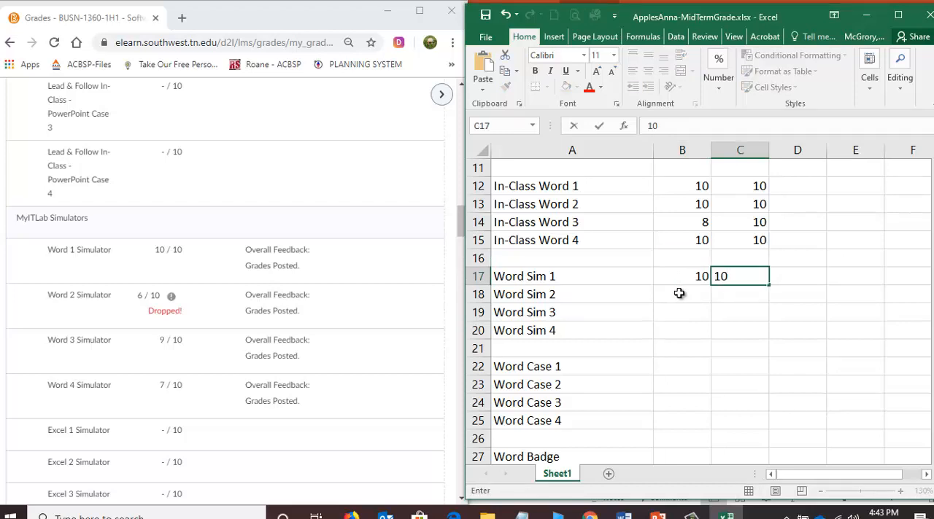
Enter 6 earned and 10 possible for Word Sim 2, and 9 earned and 10 possible for Word Sim 3.
click(678, 293)
text(6)
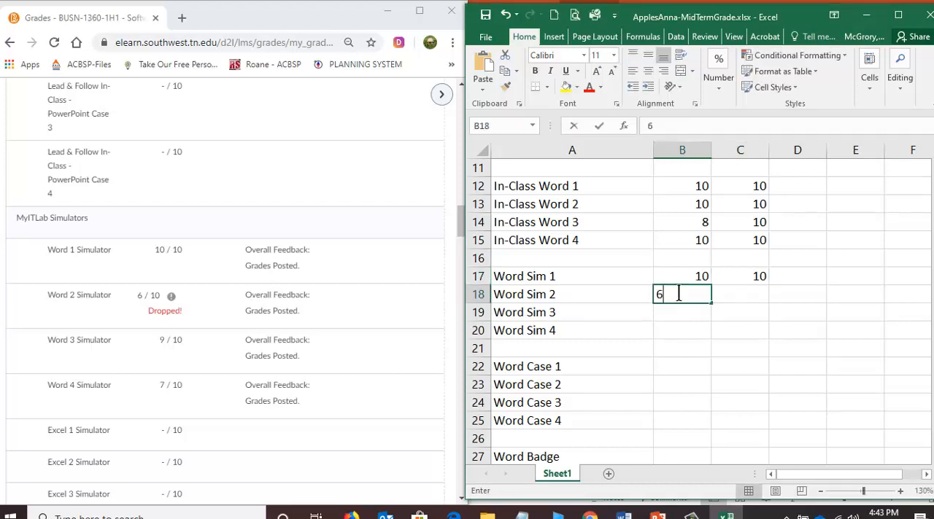
key(Tab)
text(10)
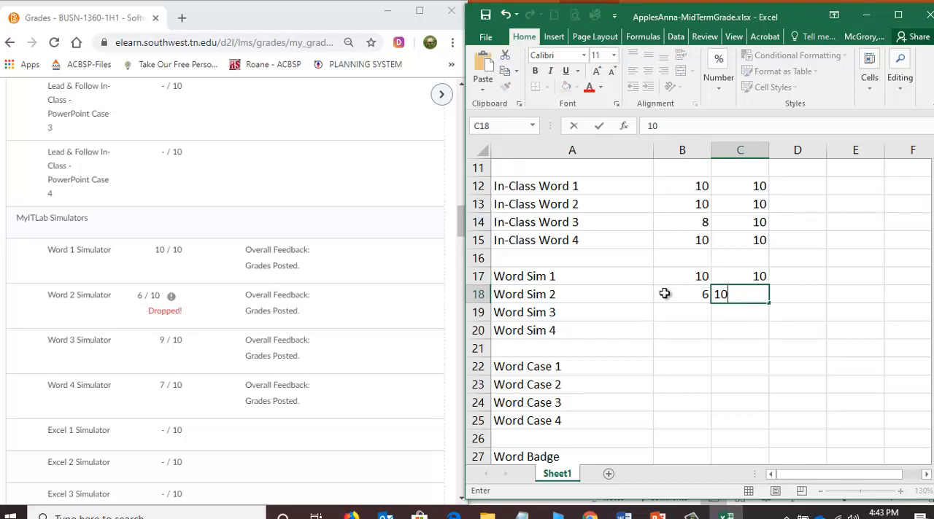
key(Return)
text(9)
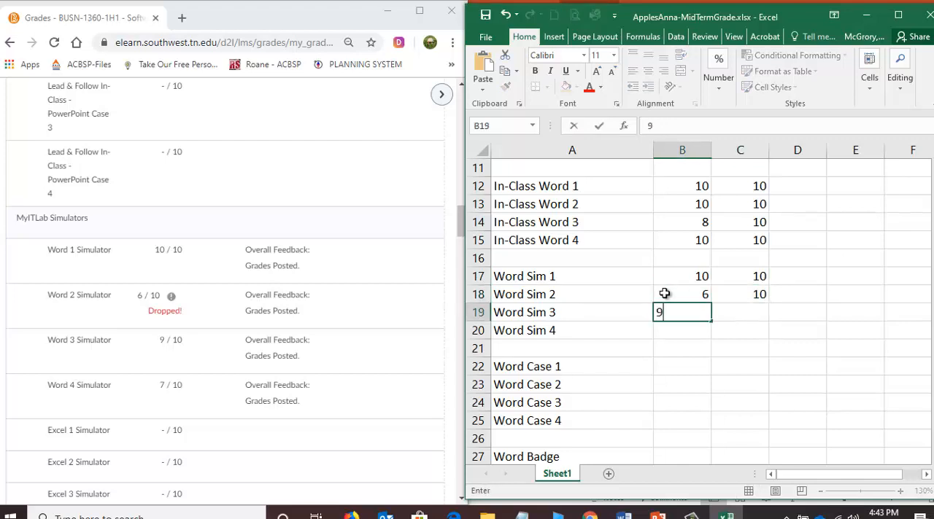
key(ctrl+Return)
key(Tab)
text(10)
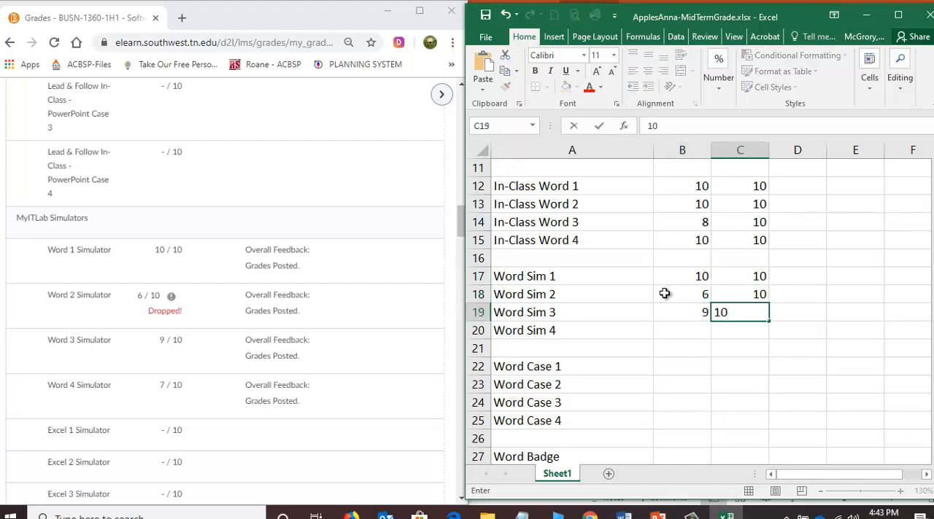
key(Return)
Enter 7 points earned and 10 possible for Word Sim 4 in row 20, and save the workbook.
text(7)
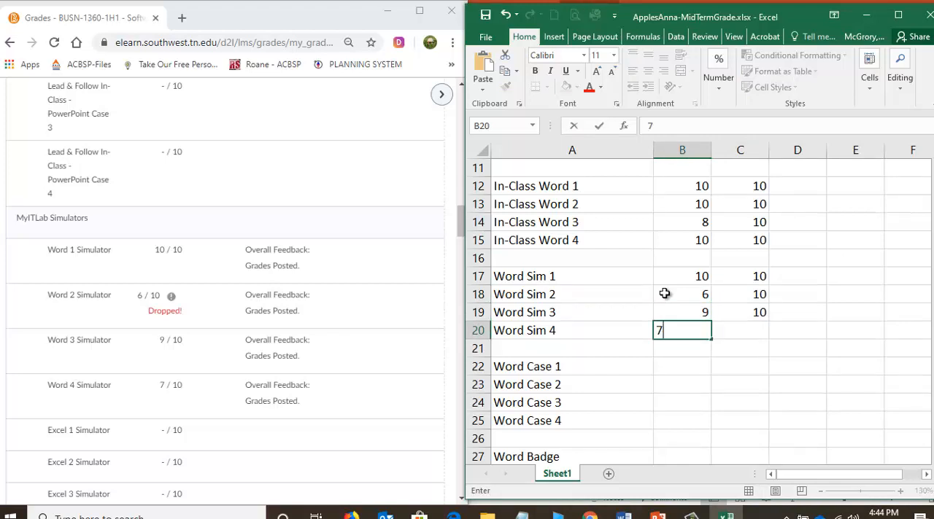
key(Tab)
text(10)
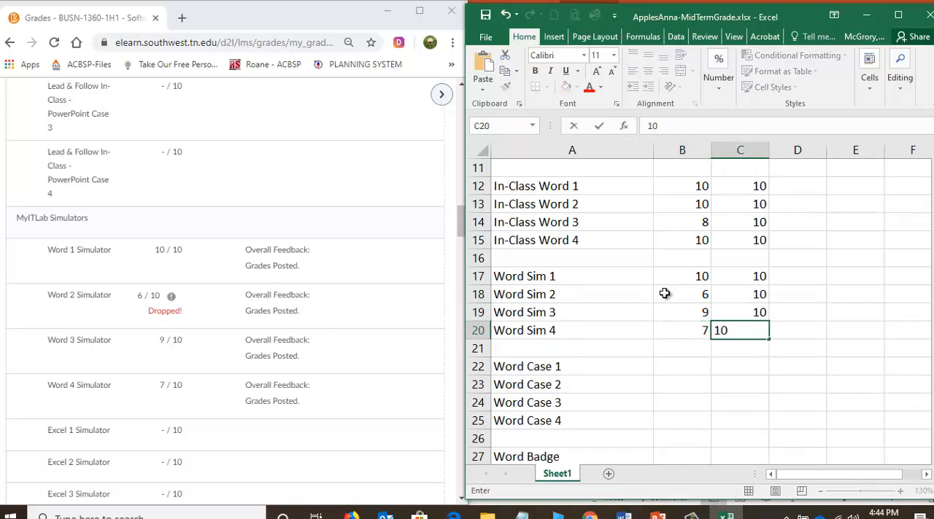
key(Return)
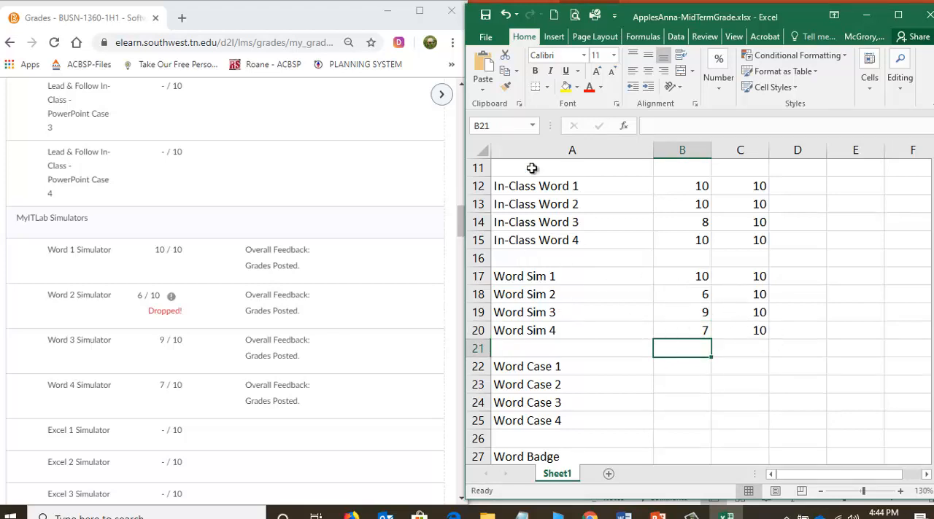
click(483, 16)
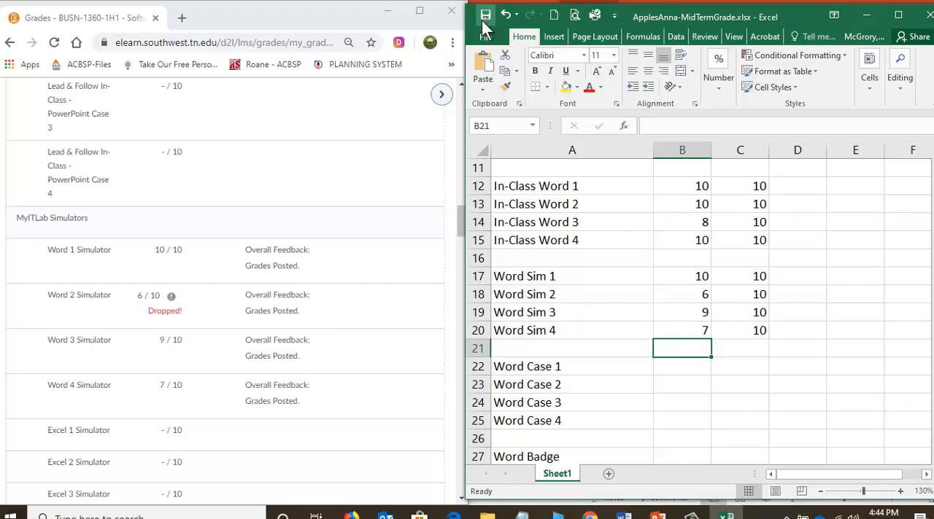
Find the Word Case 1 score under PAWS & eBook Cases and enter 15 earned and 20 possible in row 22.
click(317, 380)
scroll(317, 379, down, 1)
scroll(317, 379, down, 8)
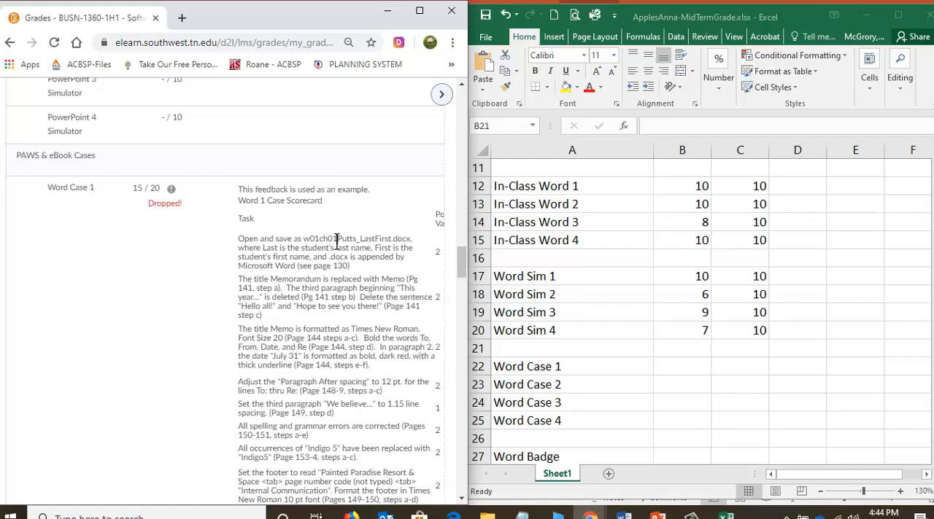
click(683, 366)
click(683, 366)
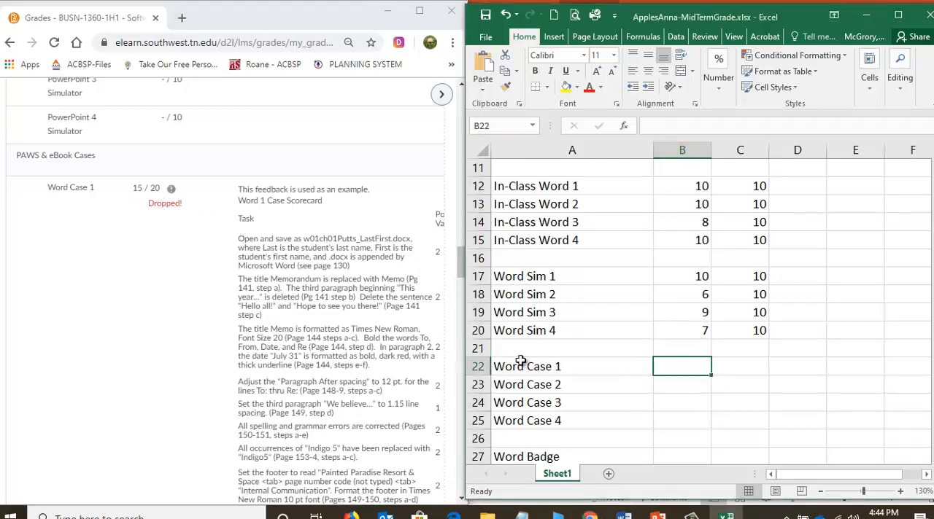
text(15)
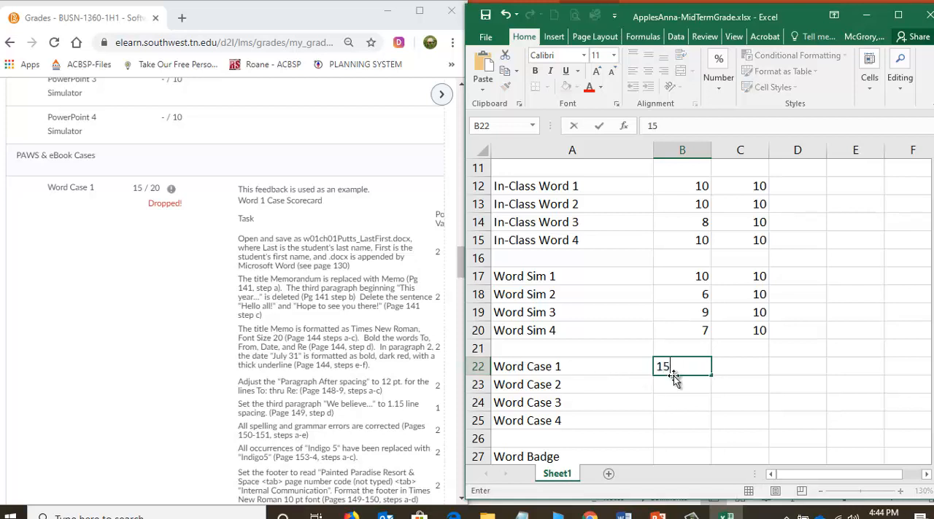
key(Tab)
text(20)
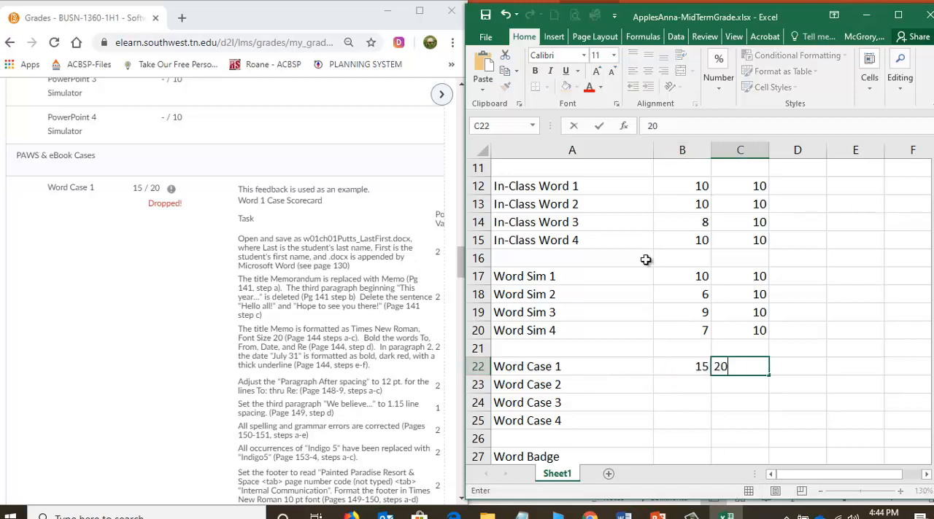
key(Return)
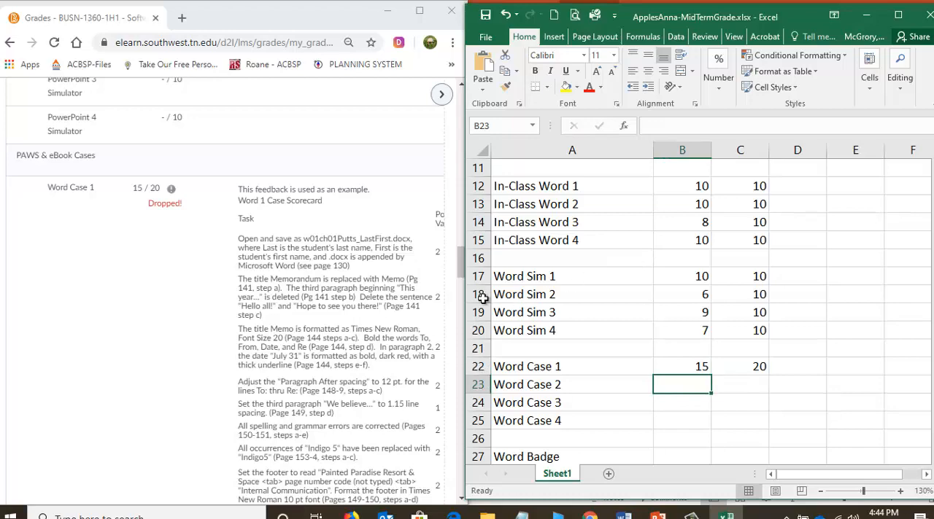
Find the Word Case 2 score on the Grades page and enter 16 points earned and 20 possible in row 23.
click(232, 302)
scroll(232, 302, down, 3)
scroll(232, 302, down, 6)
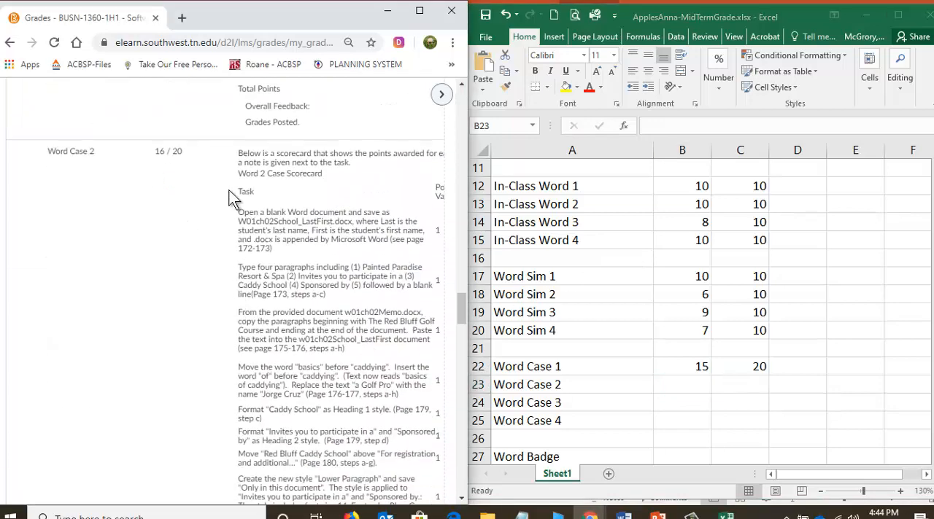
click(678, 388)
text(16)
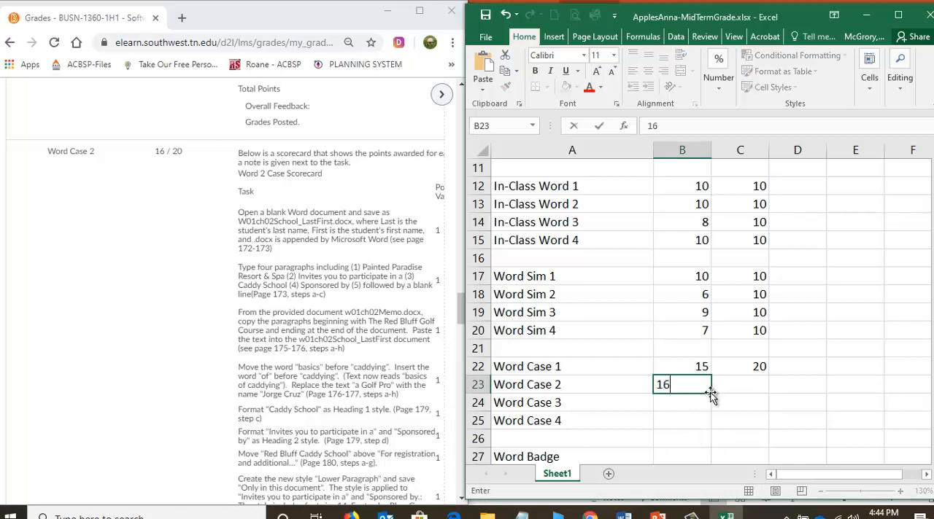
key(Tab)
text(20)
key(Return)
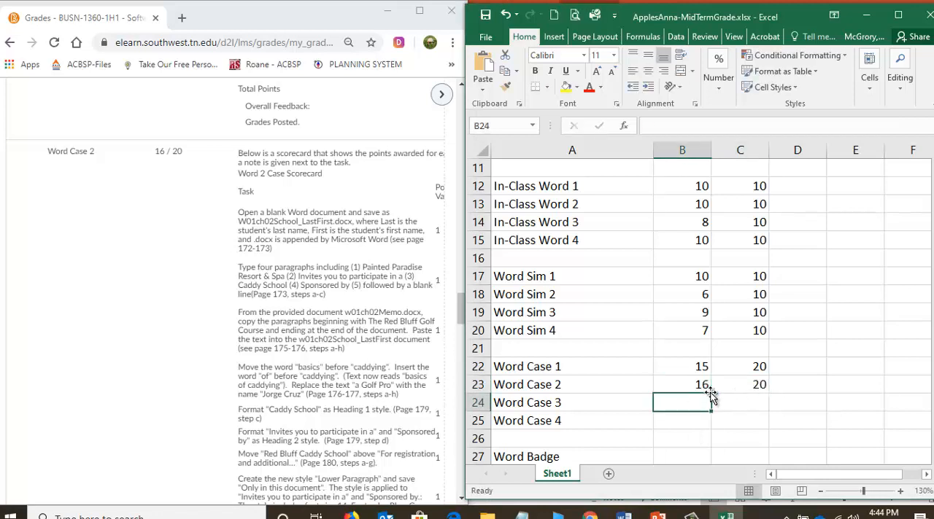
Find the Word Case 3 score on the Grades page and enter 15 points earned and 20 possible in row 24.
click(342, 290)
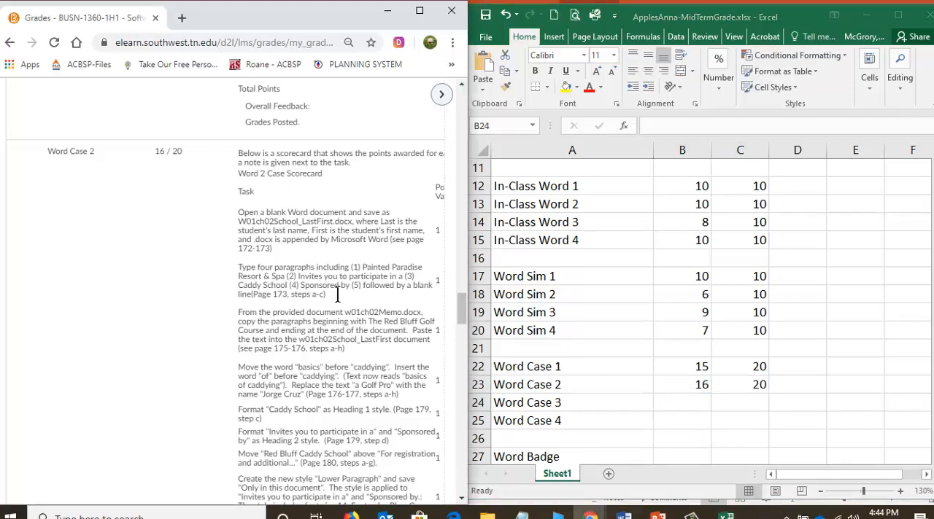
scroll(328, 299, down, 3)
scroll(318, 311, down, 3)
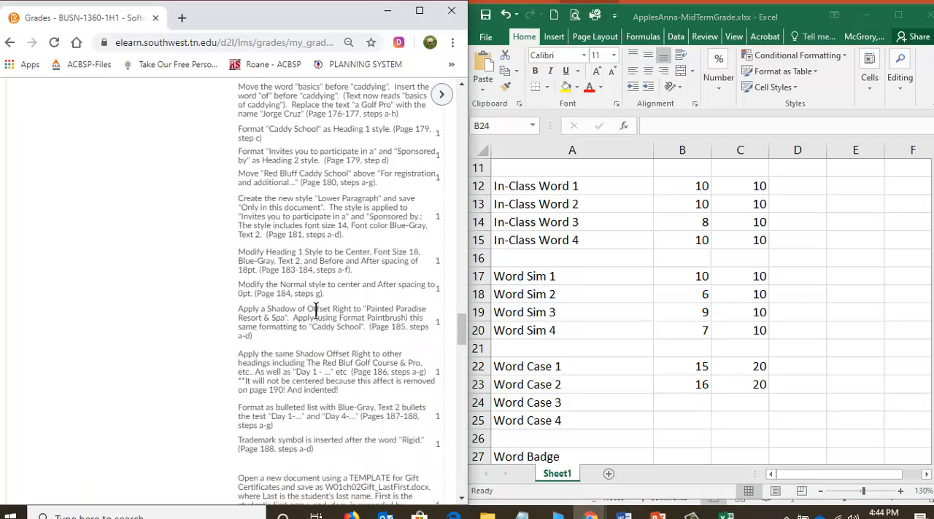
scroll(315, 310, down, 3)
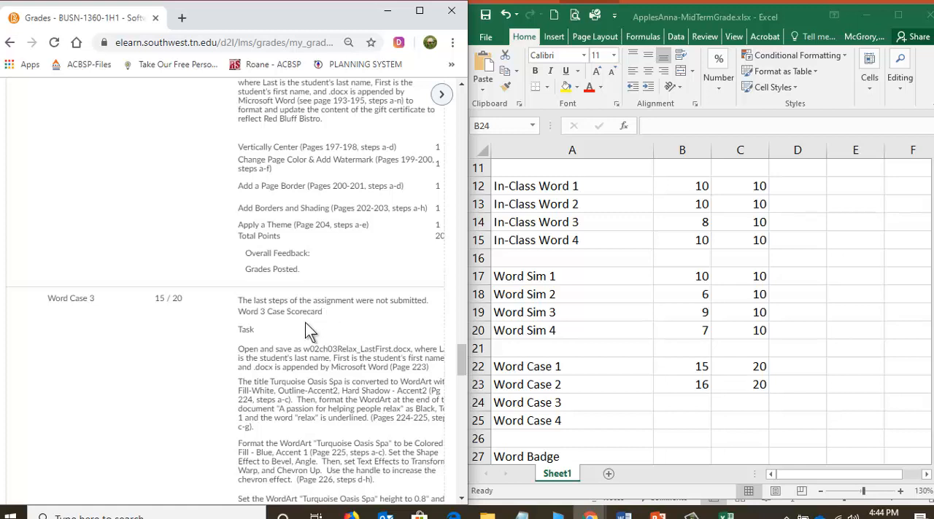
click(694, 408)
text(15)
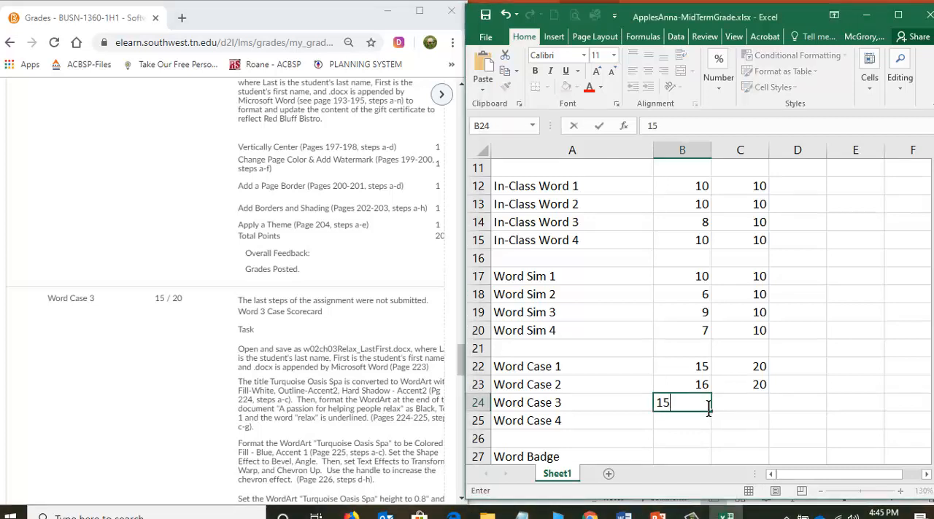
key(Tab)
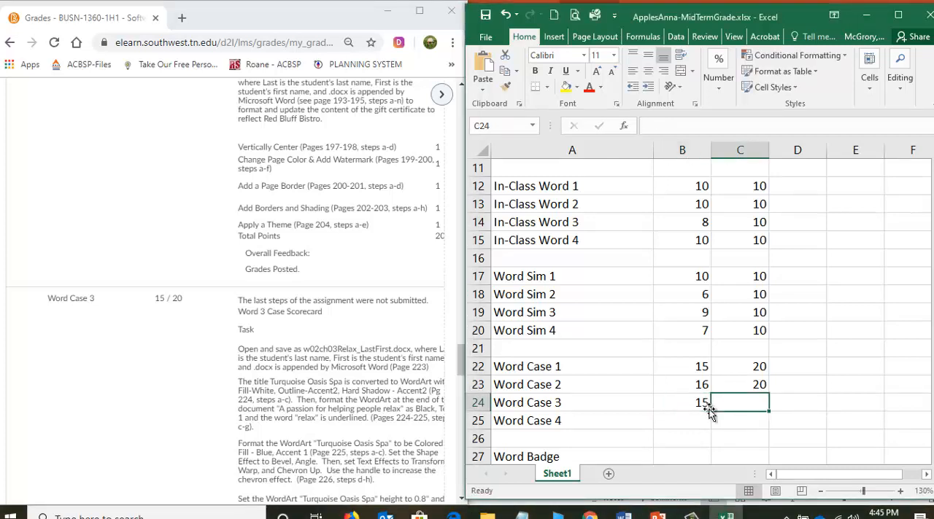
text(20)
key(Return)
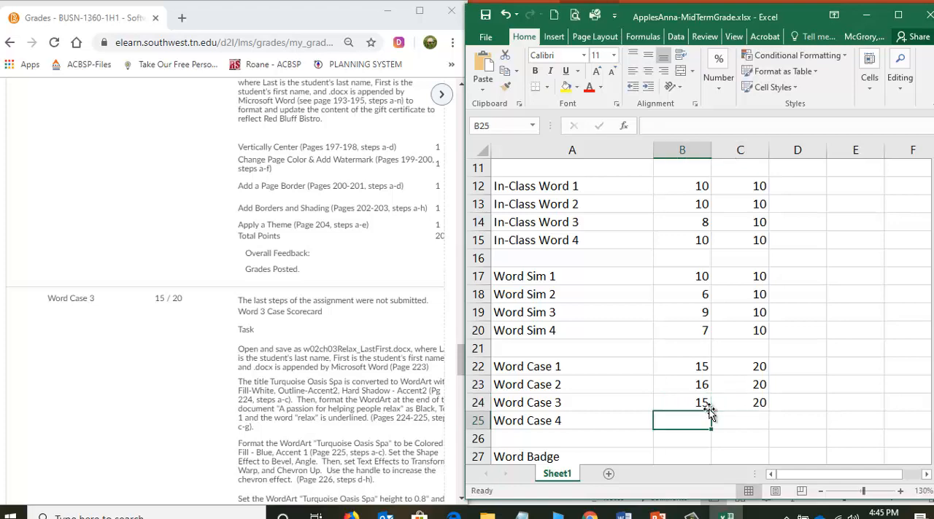
Find the Word Case 4 entry on the Grades page and enter 0 points earned and 20 possible in row 25.
click(308, 383)
scroll(309, 368, down, 8)
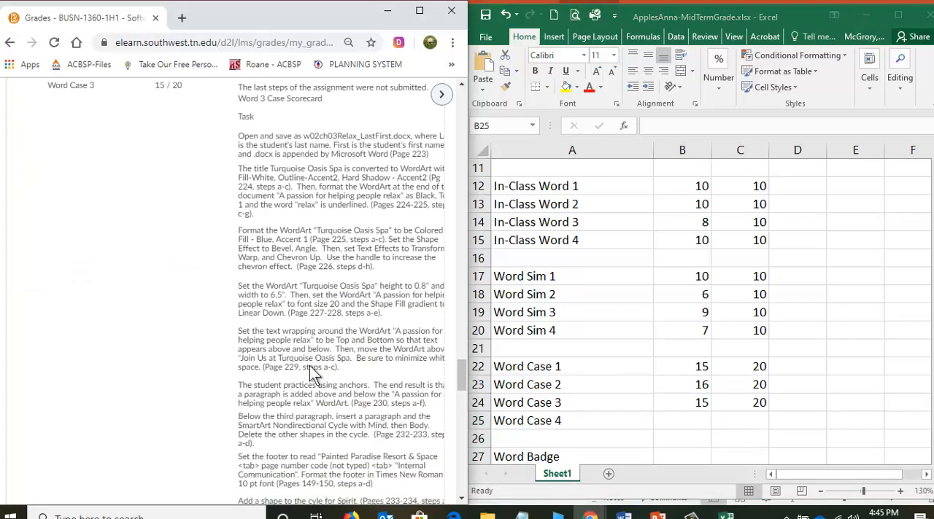
scroll(309, 366, down, 8)
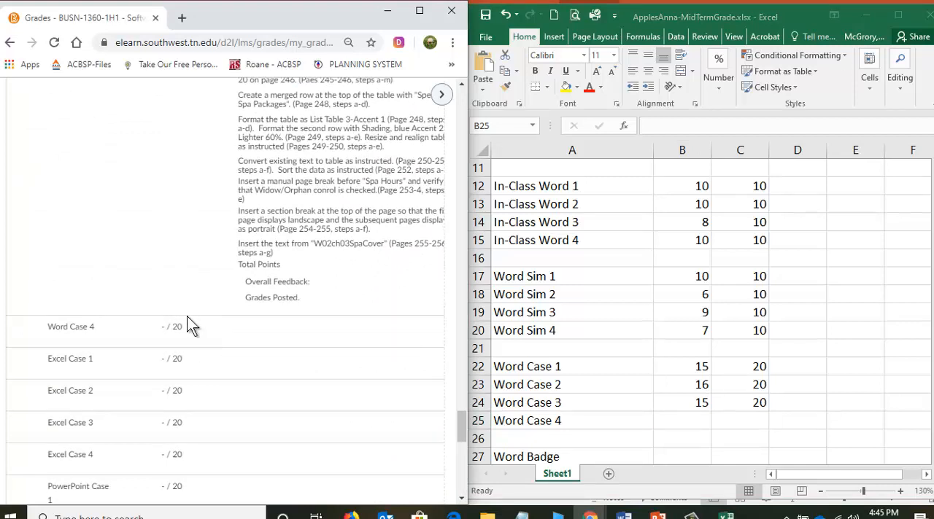
click(693, 424)
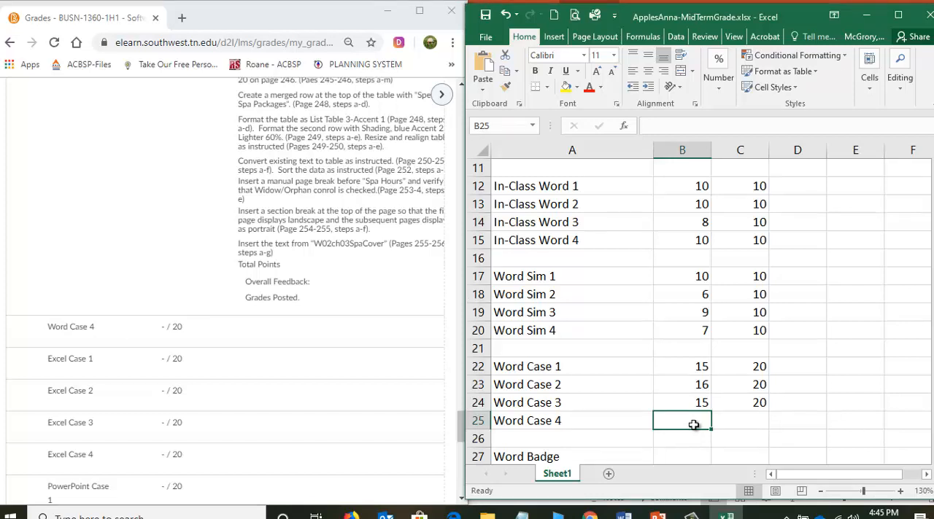
text(0)
key(Tab)
text(20)
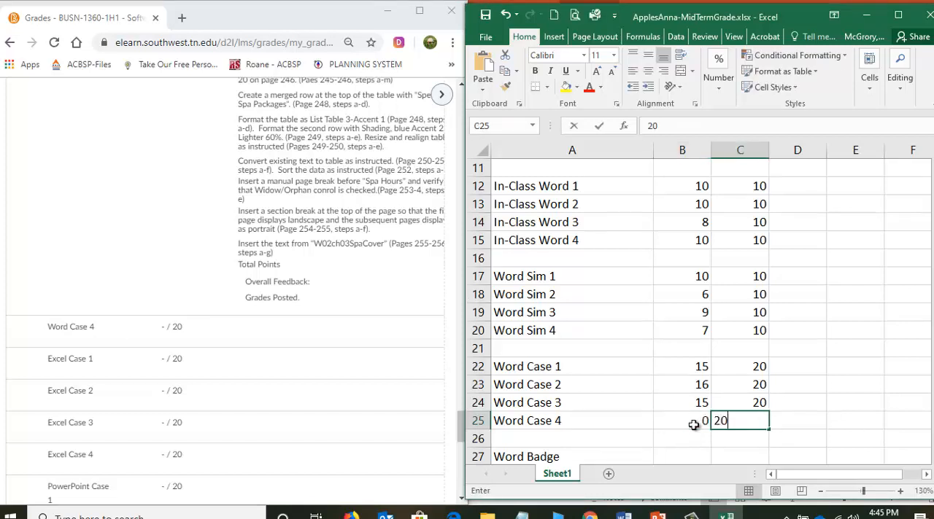
key(Return)
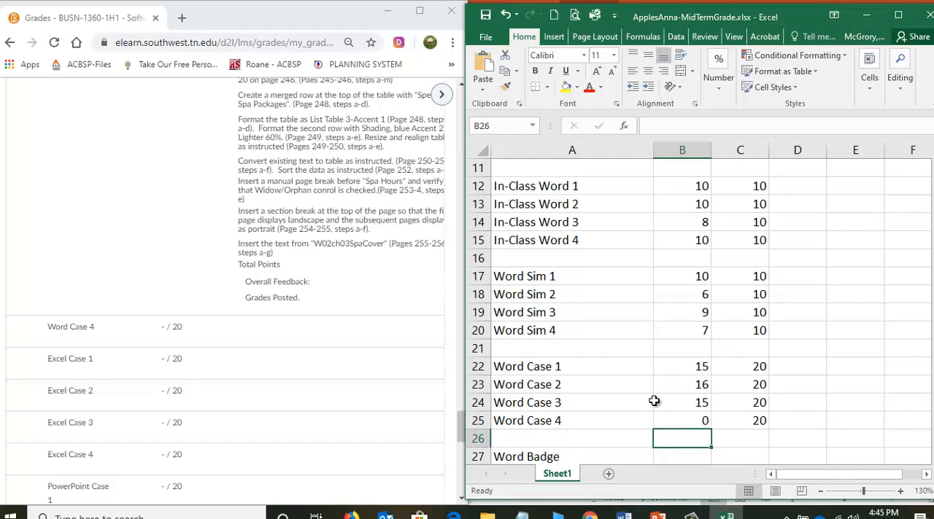
scroll(654, 401, down, 1)
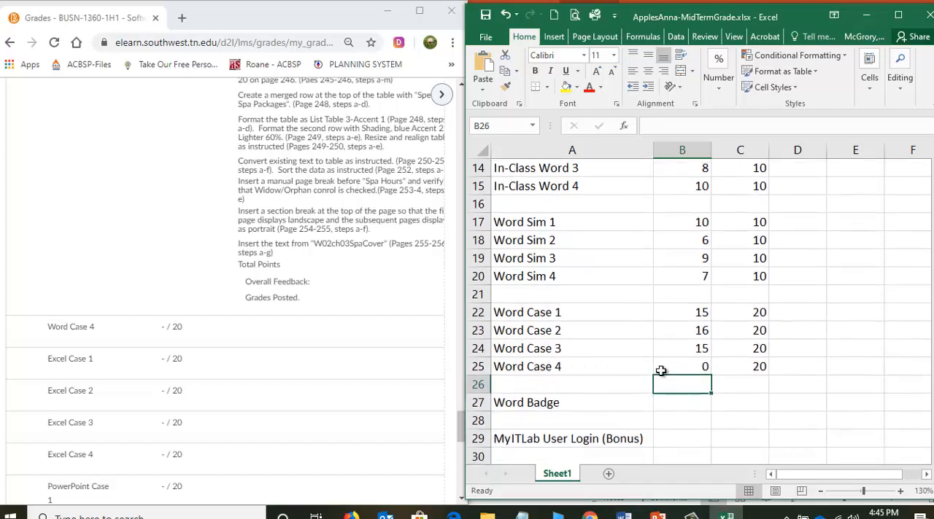
click(698, 368)
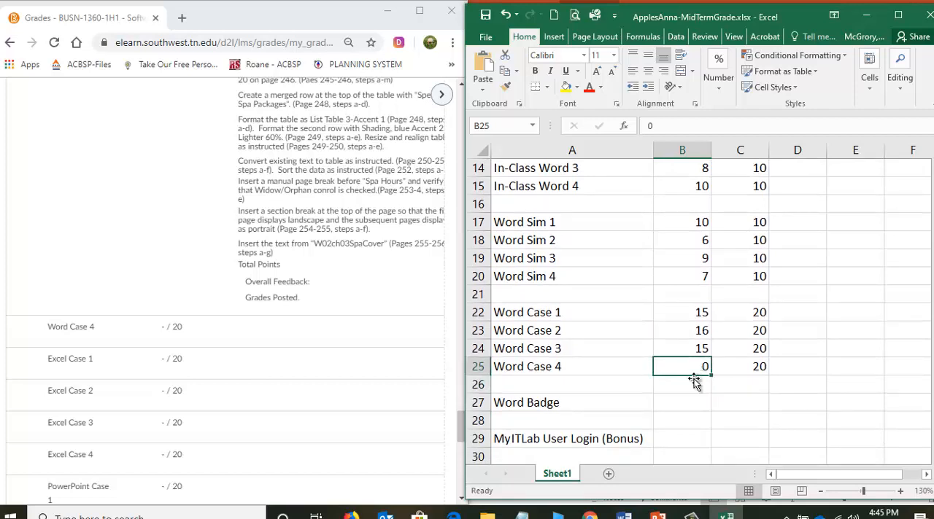
Set the Word Case 4 points earned in B25 to an estimated 20 and fill the cell yellow.
key(BackSpace)
text(20)
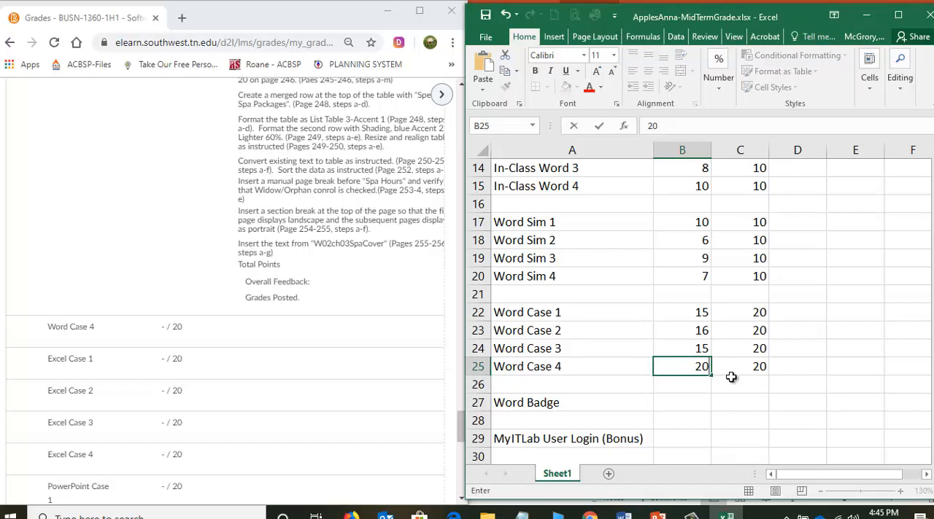
key(Return)
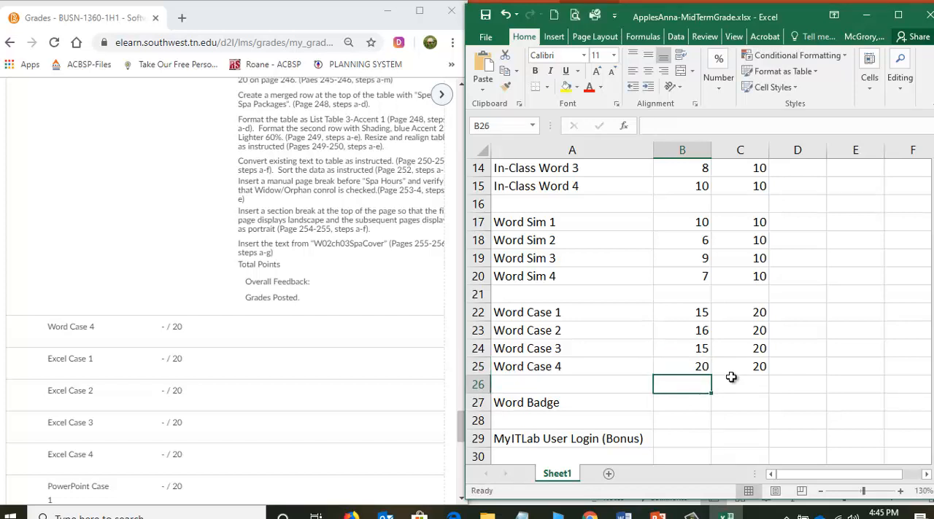
click(685, 370)
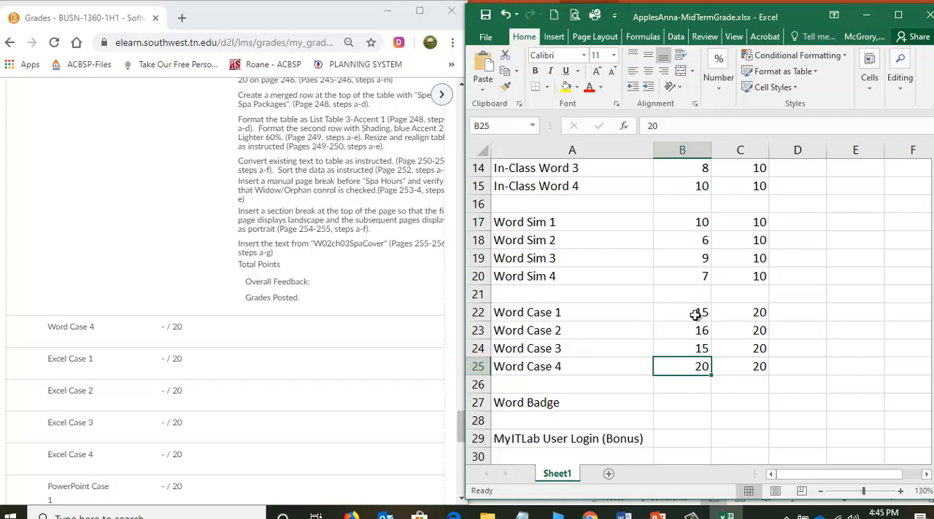
click(565, 88)
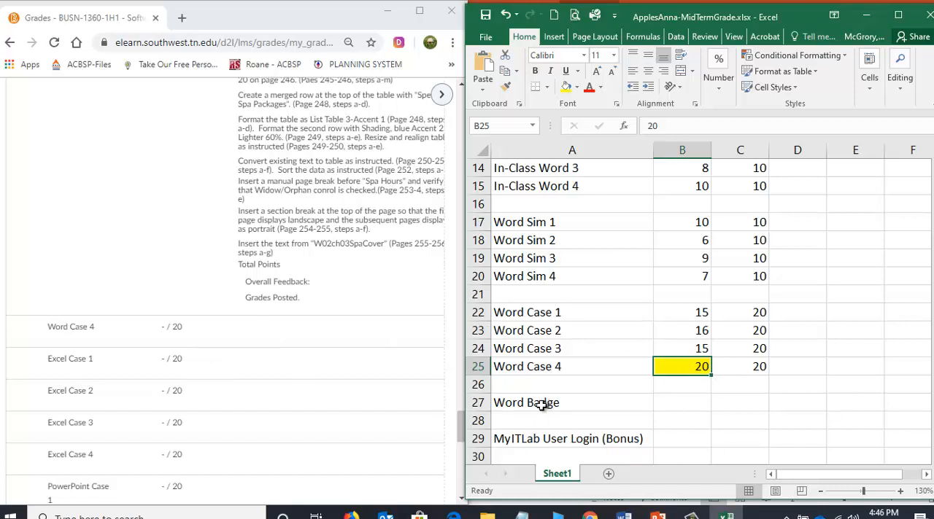
Fill the Word Badge points-earned cell B27 yellow and enter 20 points earned and 20 possible, checking the point value on the Grades page.
click(684, 406)
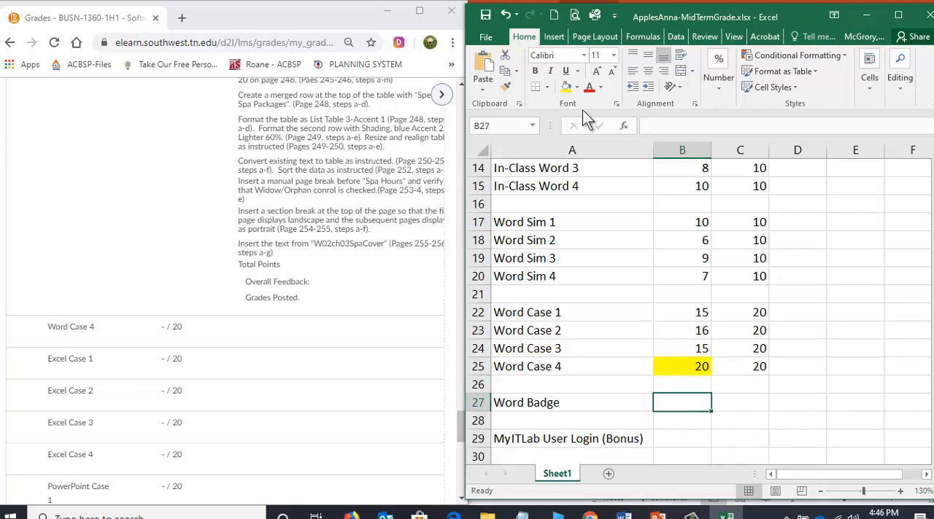
click(566, 88)
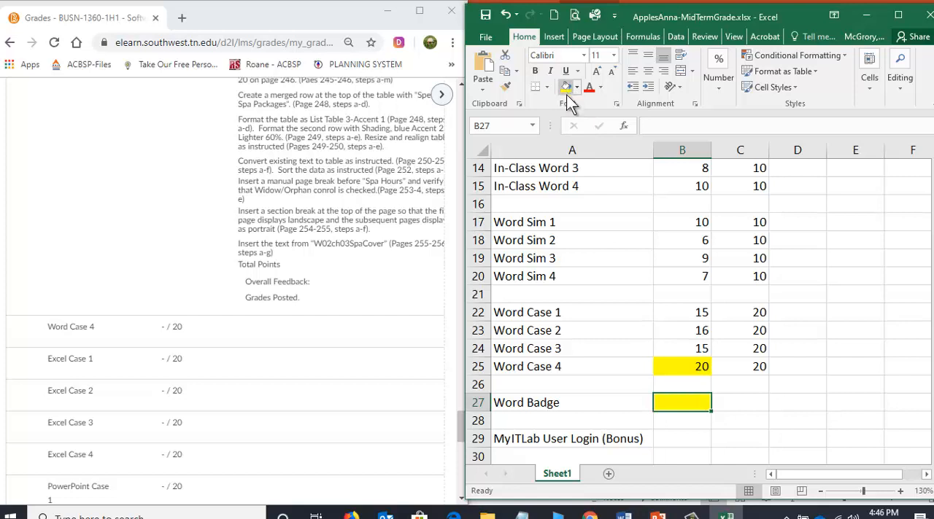
click(211, 334)
scroll(210, 339, down, 7)
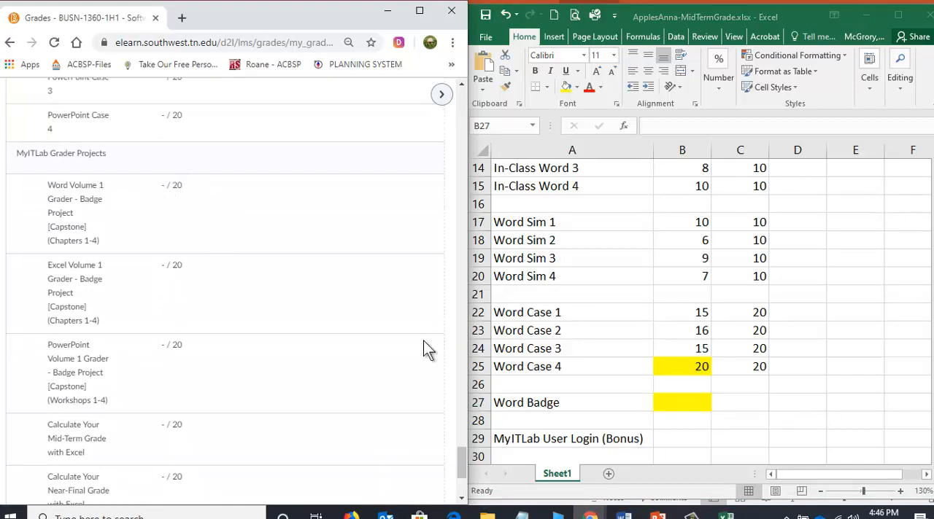
click(690, 409)
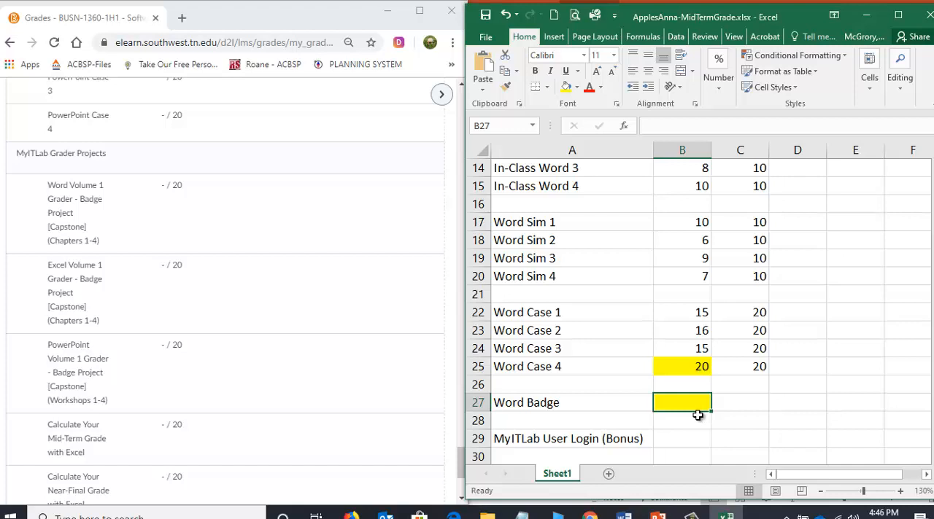
text(2)
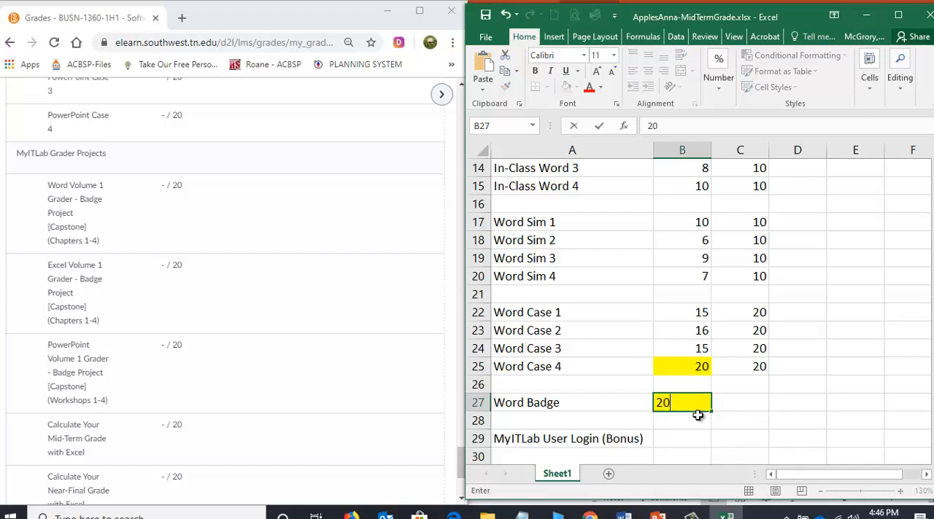
text(0)
key(Tab)
text(20)
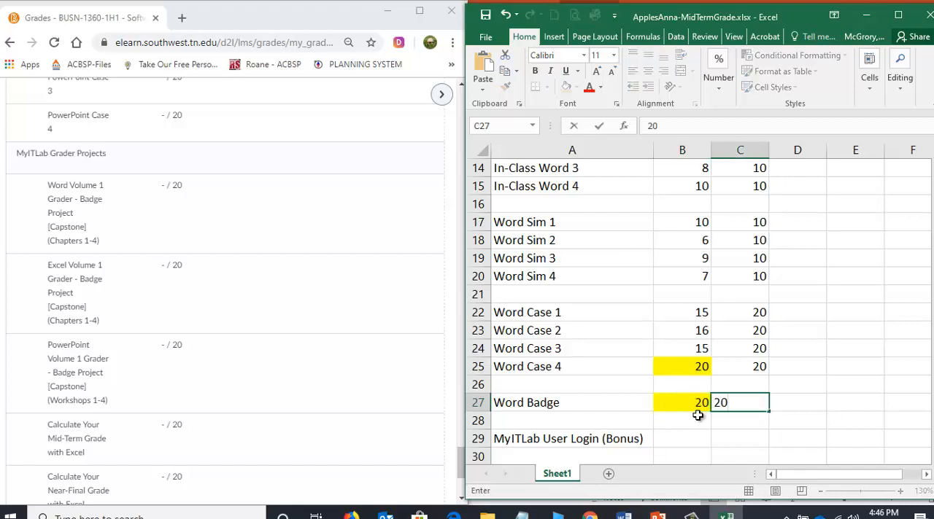
key(Return)
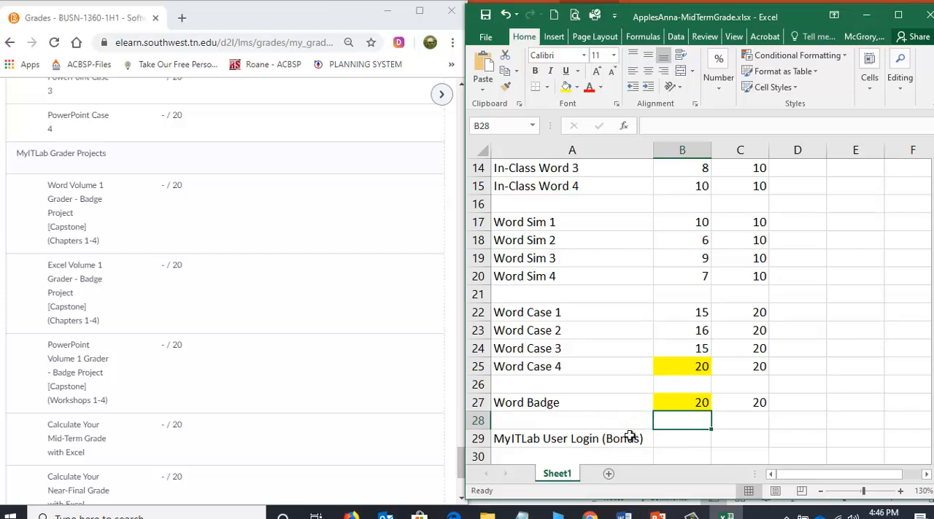
Open the course syllabus from the Syllabus, Schedule, and MyITLab section of the PAWS course content.
click(679, 439)
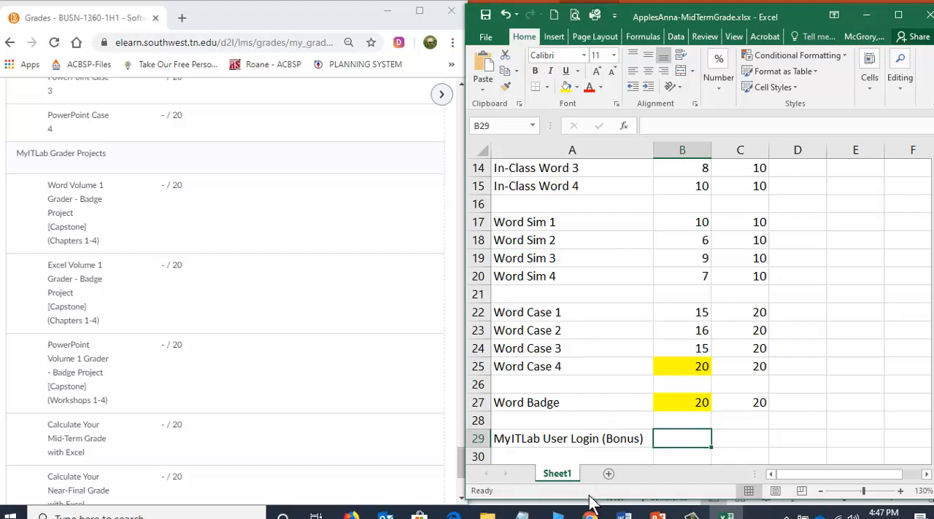
mouse_move(589, 514)
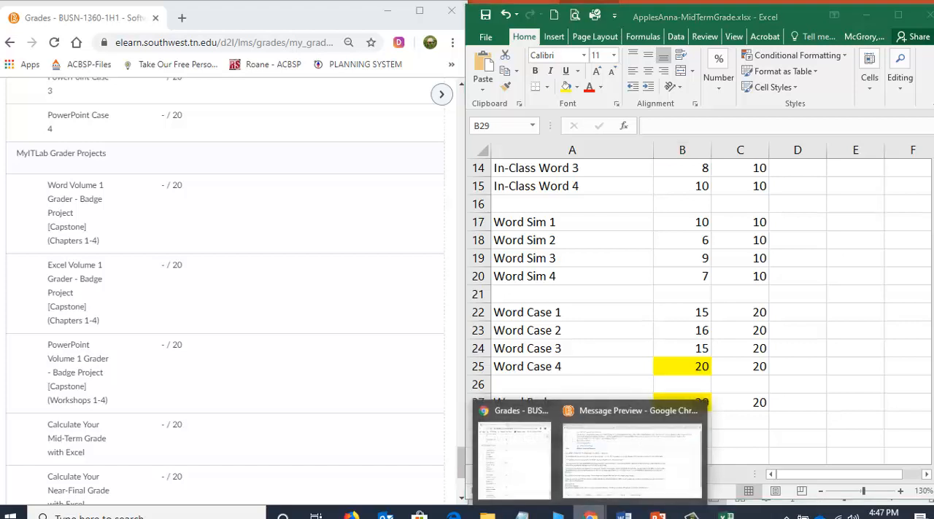
click(515, 467)
scroll(227, 197, up, 5)
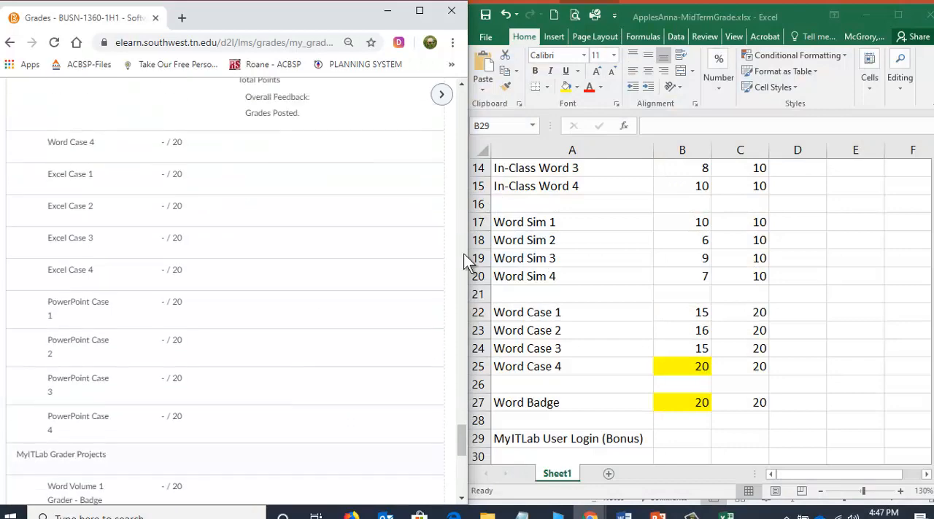
drag(460, 434, 429, 97)
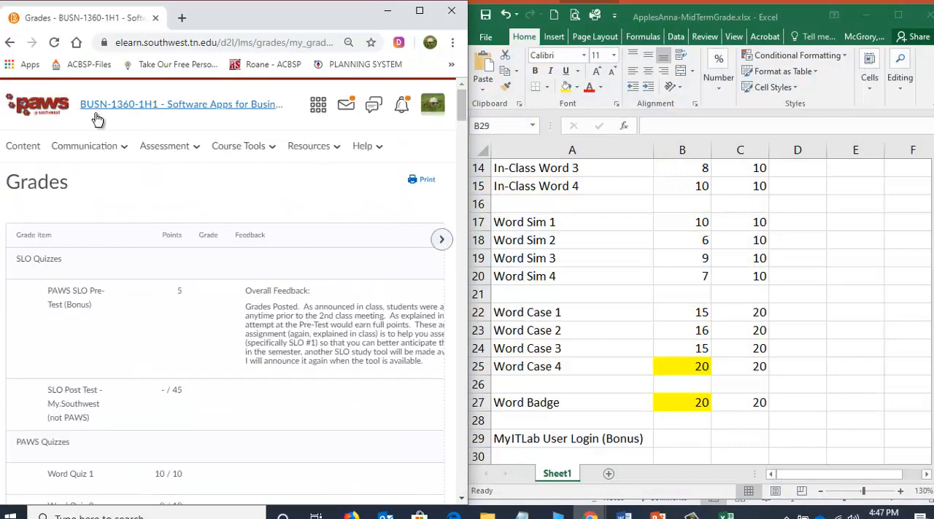
click(27, 149)
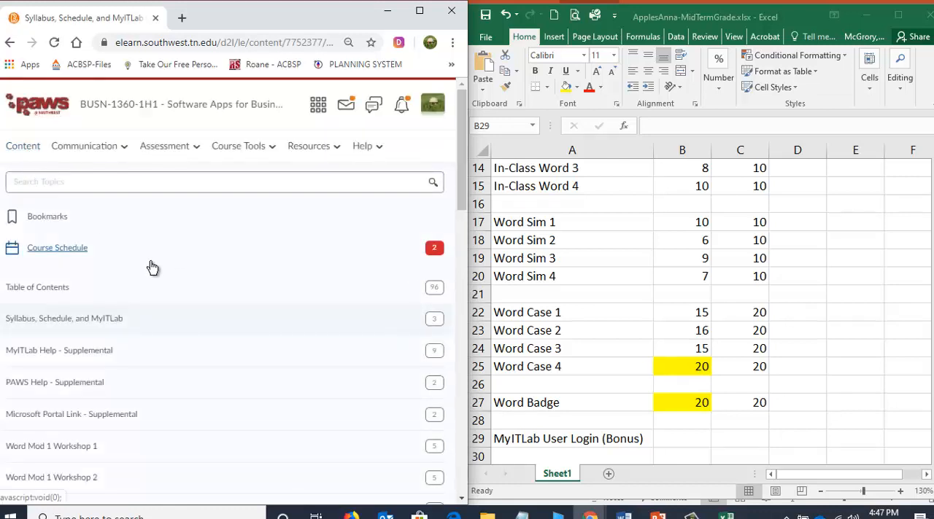
click(38, 324)
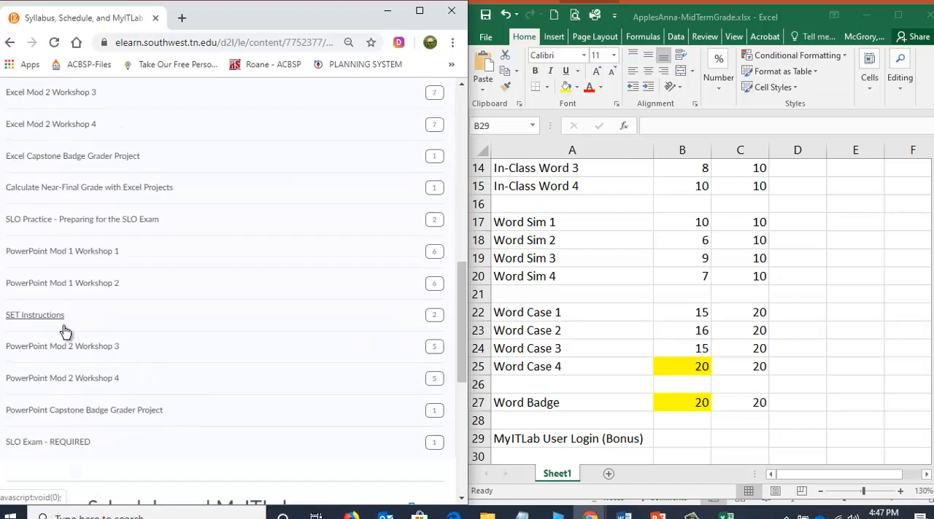
click(22, 255)
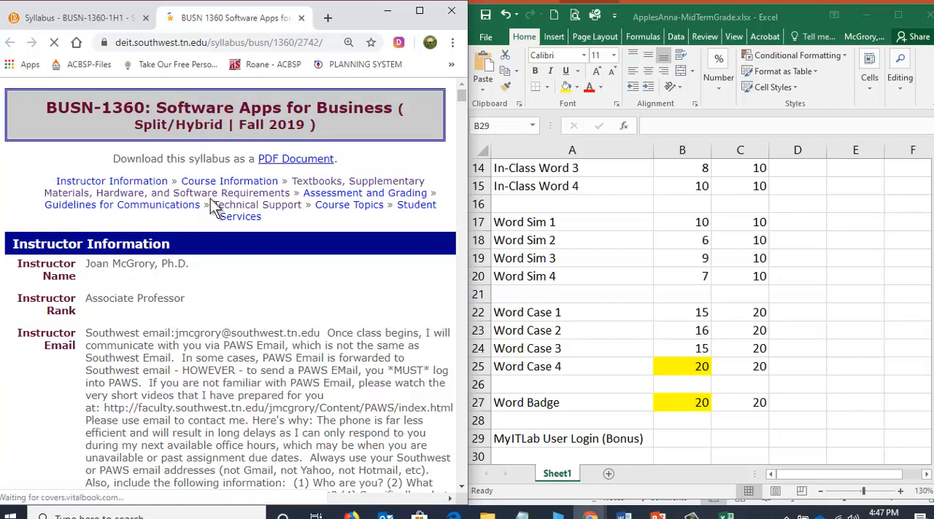
Examine the syllabus table of point values used in evaluation for the MyITLab User Login and PAWS SLO Pre-Test entries.
scroll(161, 318, down, 15)
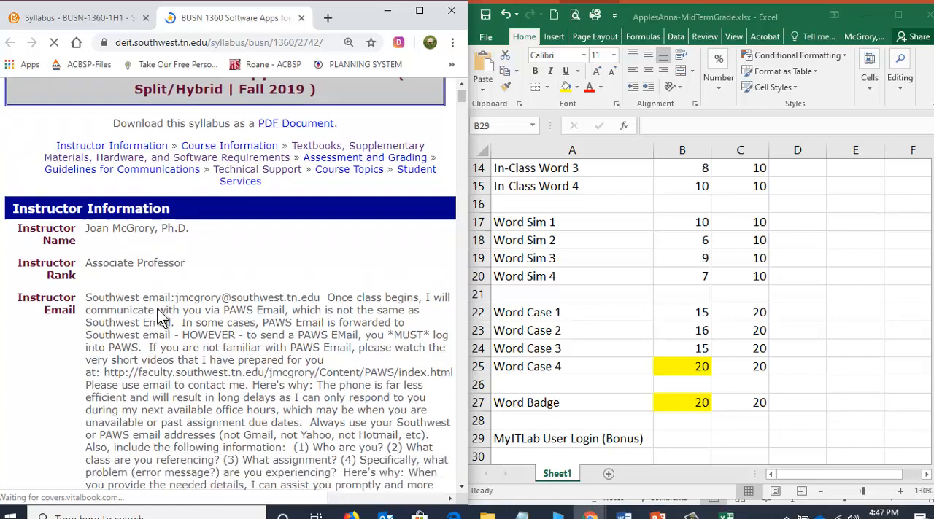
scroll(162, 317, down, 15)
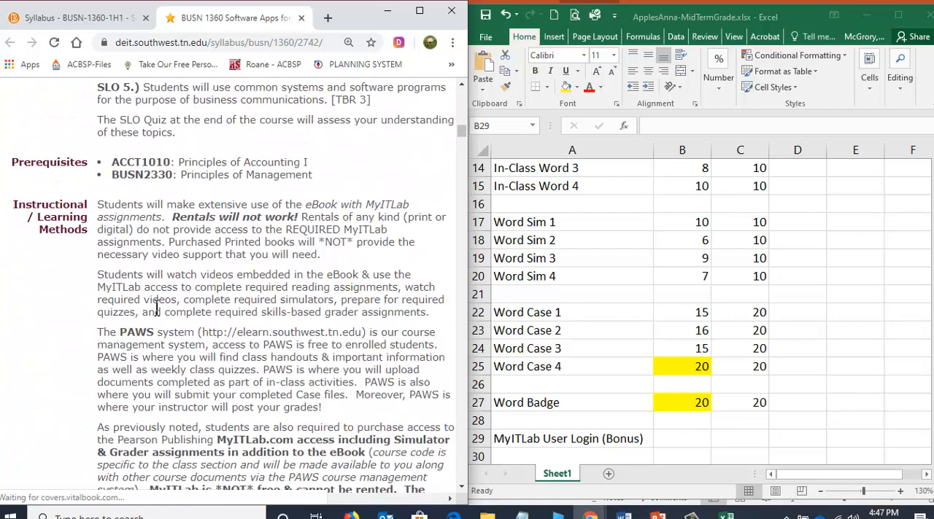
scroll(156, 308, down, 15)
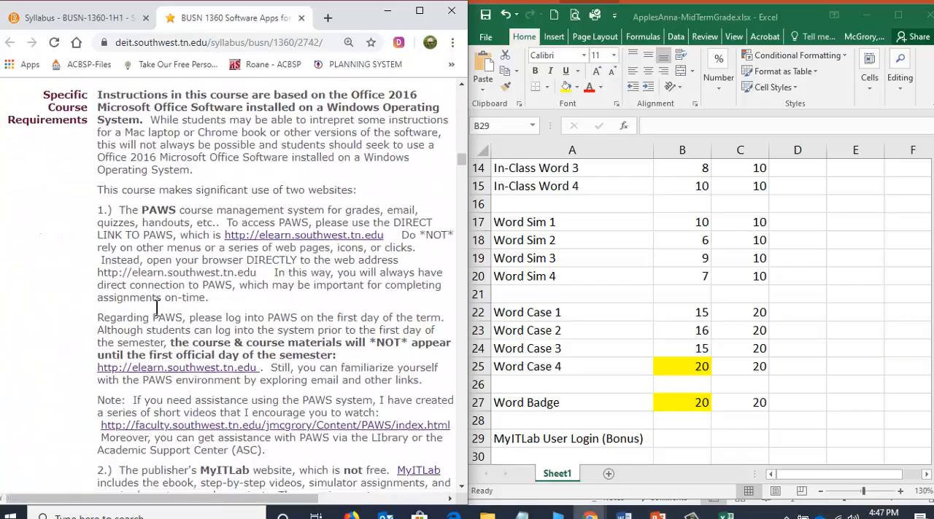
scroll(156, 309, down, 15)
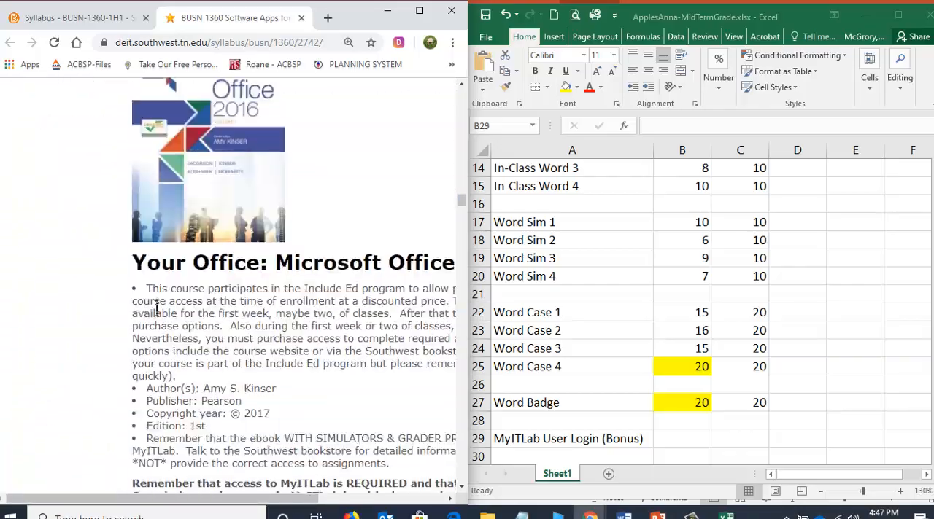
scroll(156, 309, down, 15)
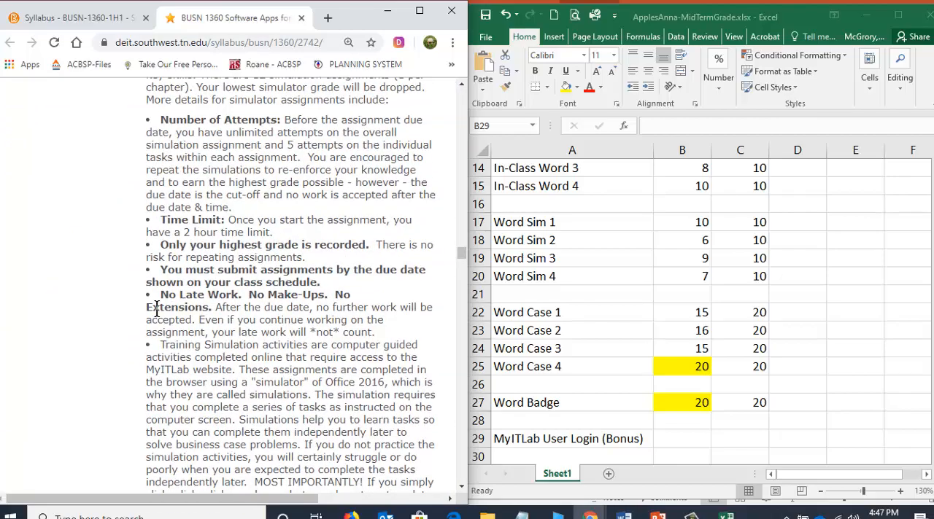
scroll(156, 309, down, 15)
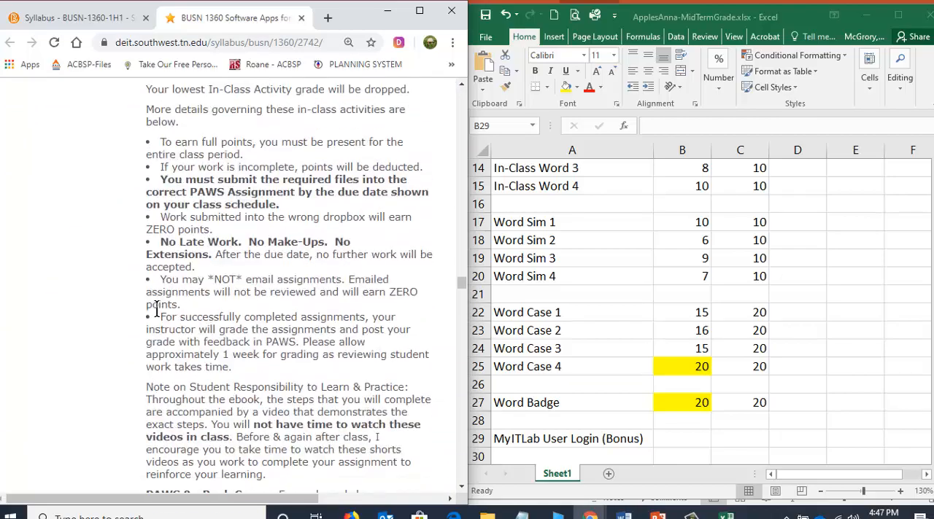
scroll(156, 309, down, 15)
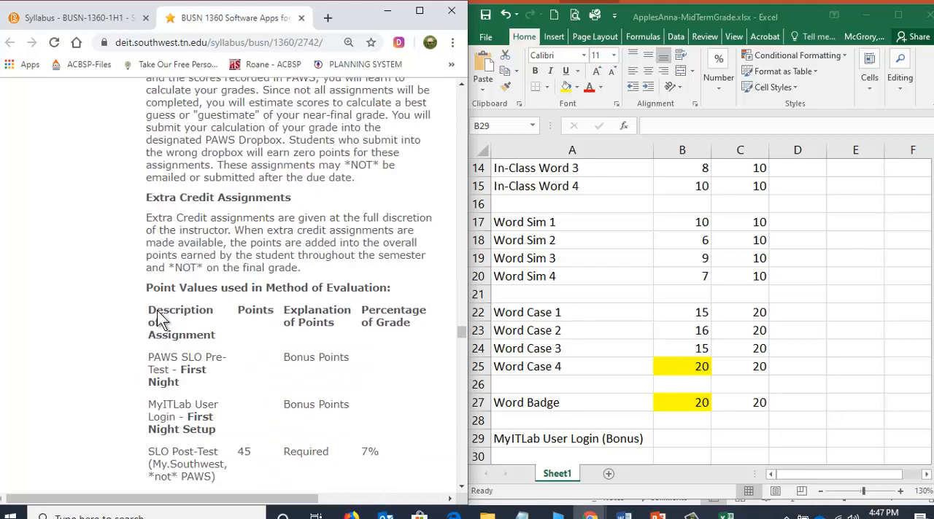
scroll(157, 315, up, 3)
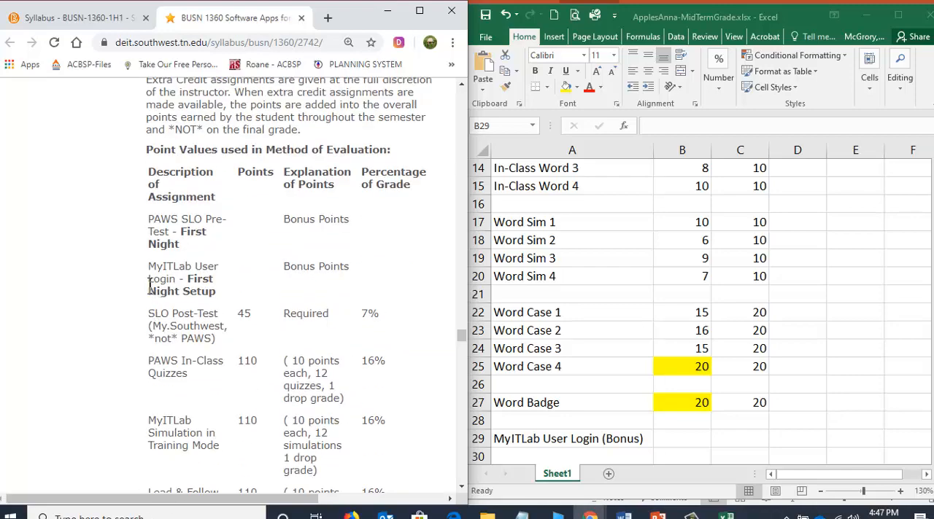
drag(278, 270, 387, 267)
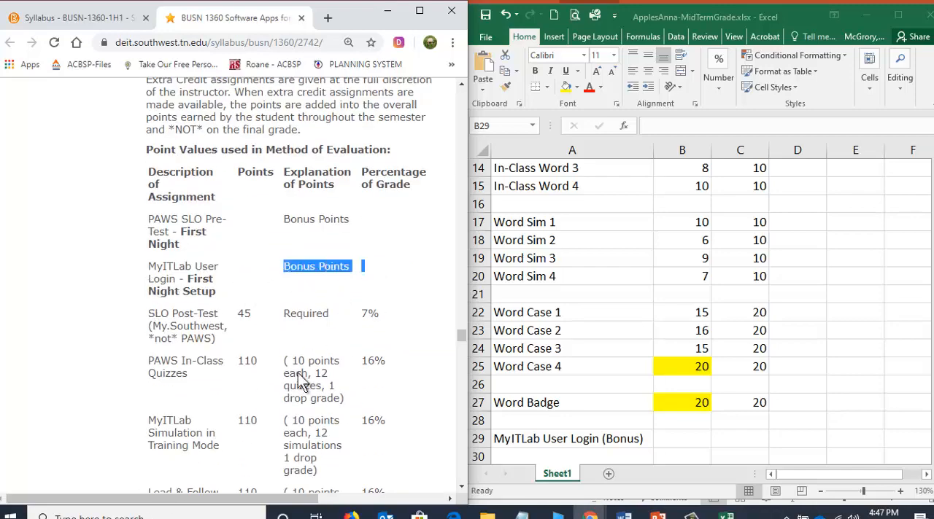
drag(283, 503, 340, 504)
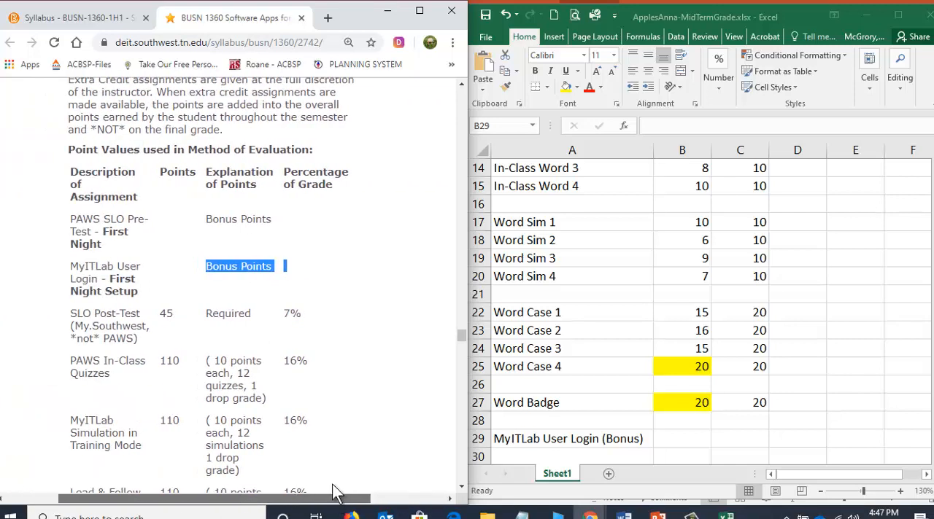
drag(291, 263, 293, 263)
click(292, 226)
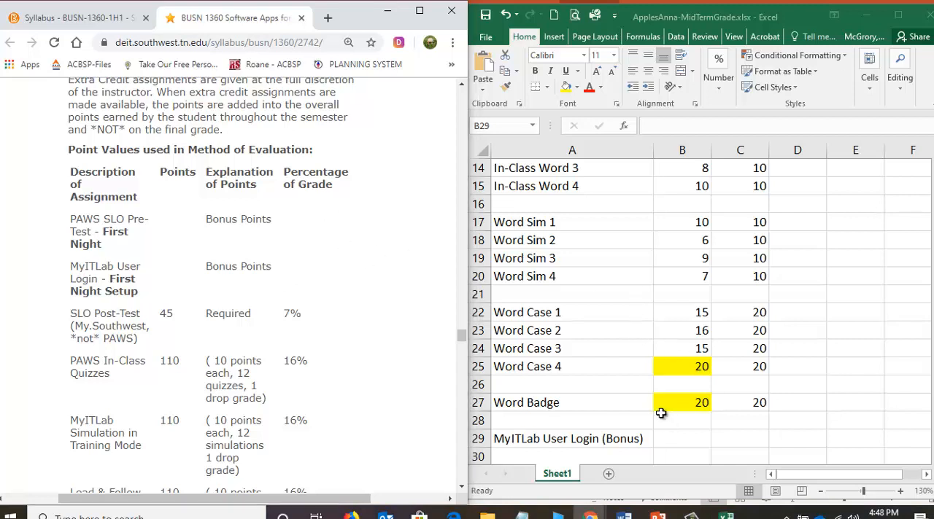
Review how the PAWS SLO Pre-Test bonus is recorded and enter 5 points earned for MyITLab User Login (Bonus) in B29.
click(688, 436)
click(666, 376)
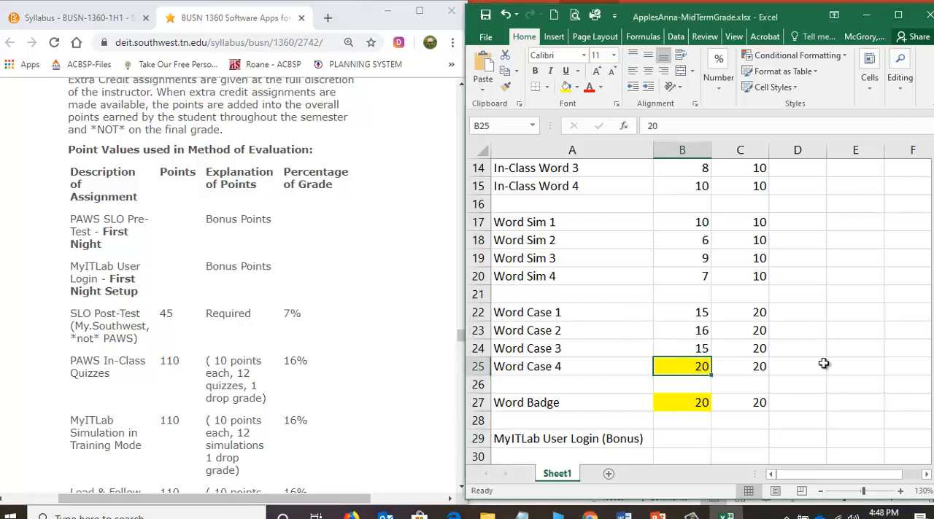
drag(933, 354, 933, 314)
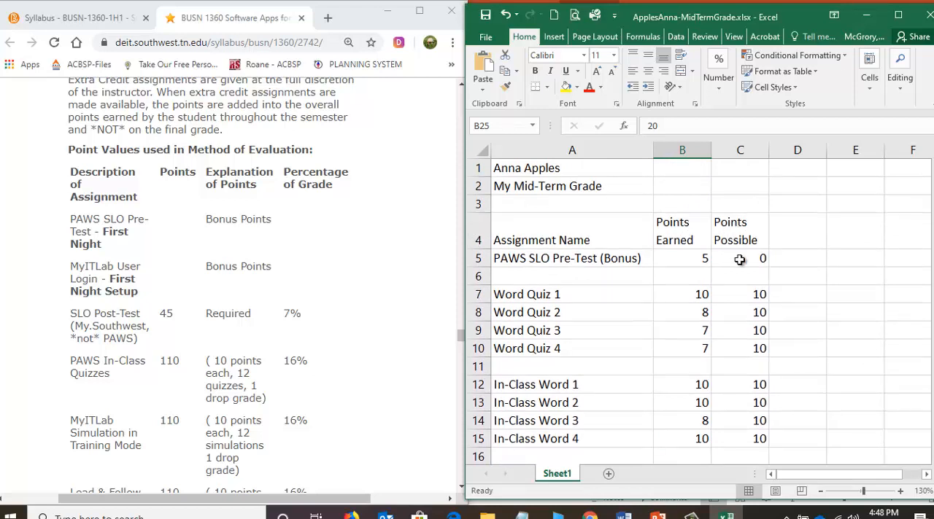
drag(932, 215, 932, 226)
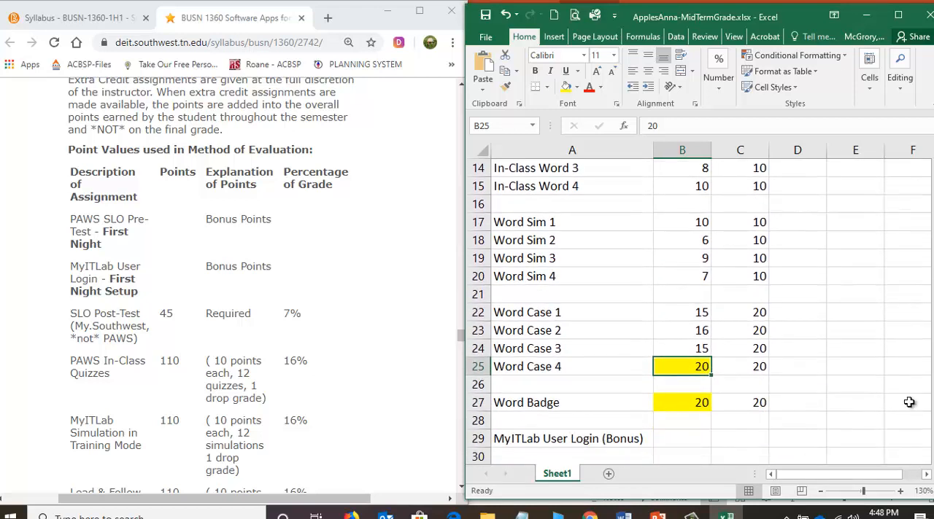
click(684, 438)
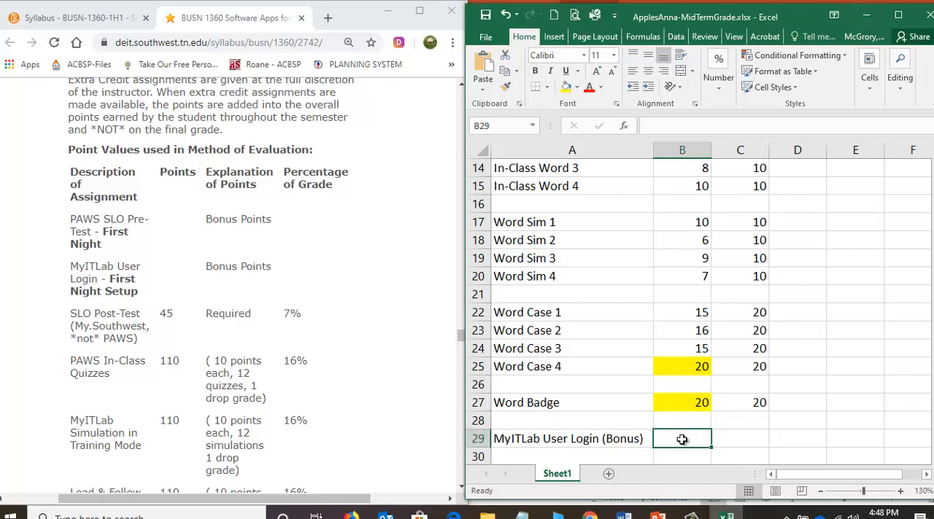
text(5)
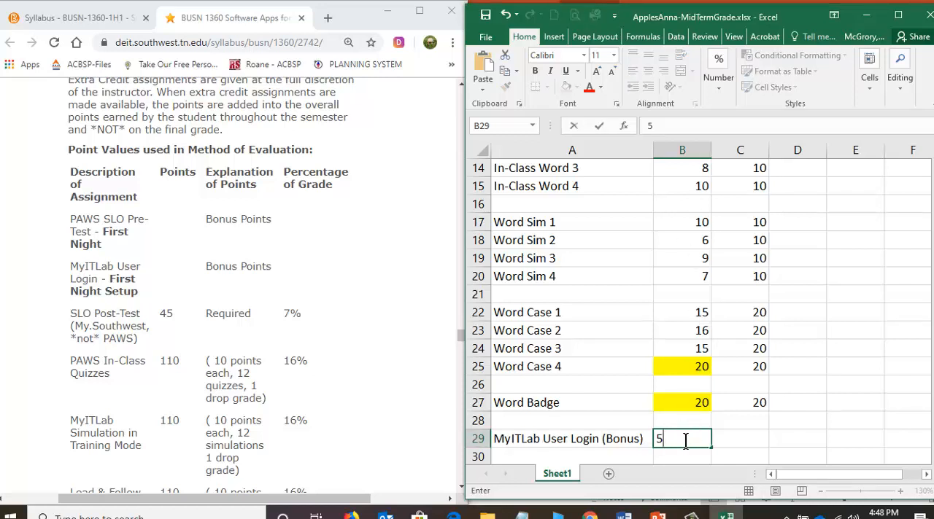
click(757, 444)
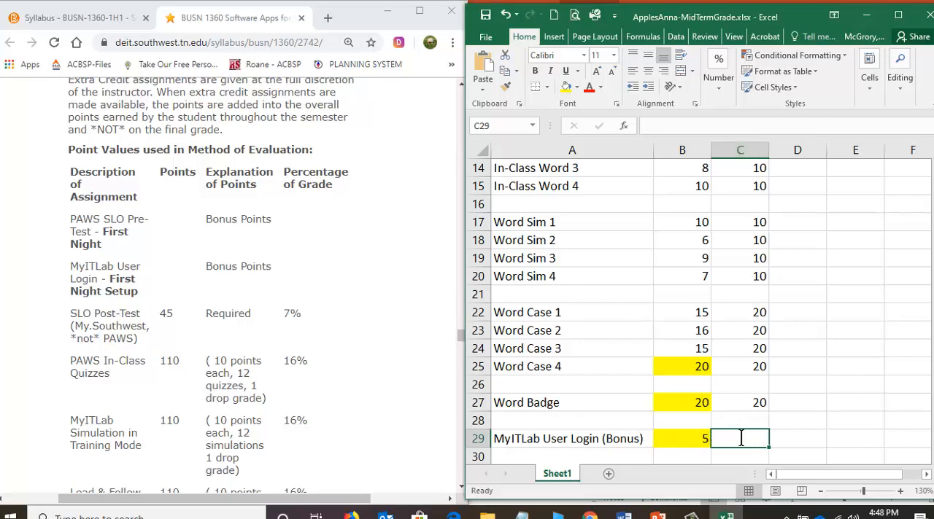
Complete the MyITLab User Login (Bonus) row with 0 points possible and no fill in B29, and save the workbook.
text(0)
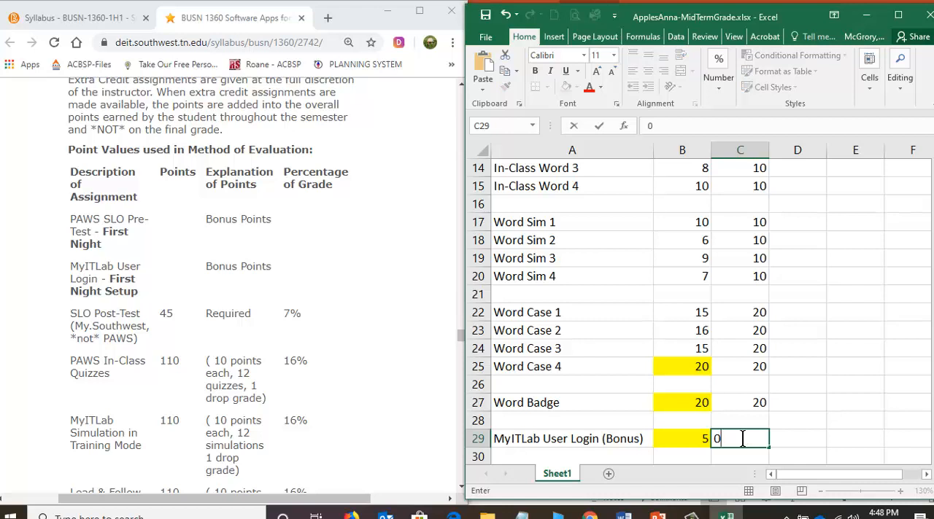
key(Return)
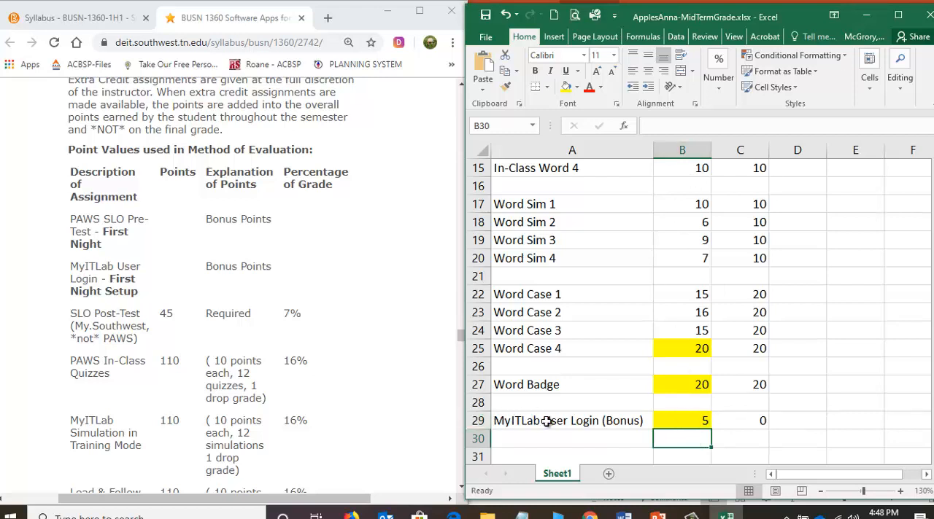
click(692, 418)
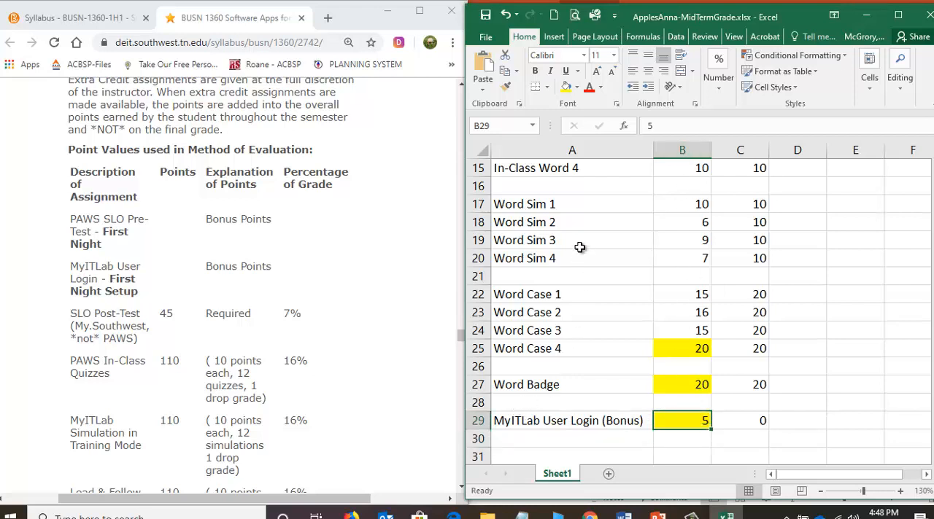
click(577, 91)
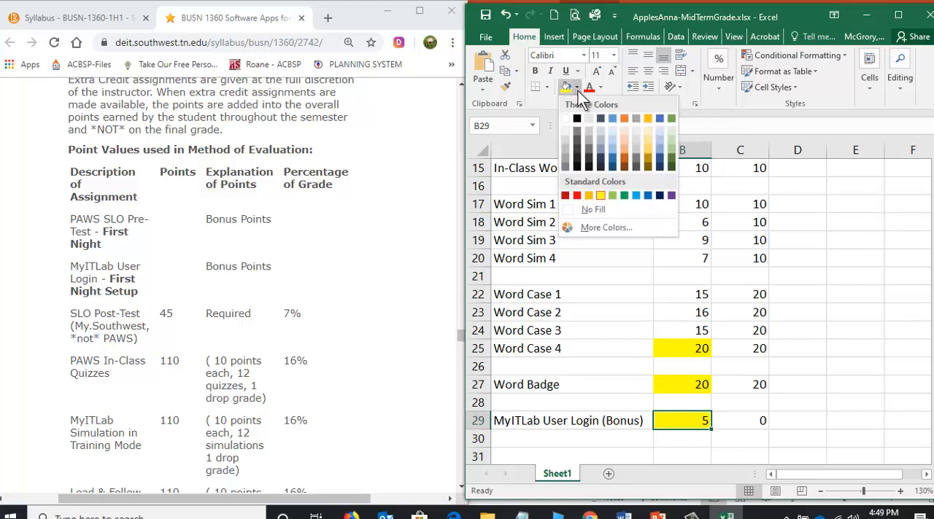
click(590, 210)
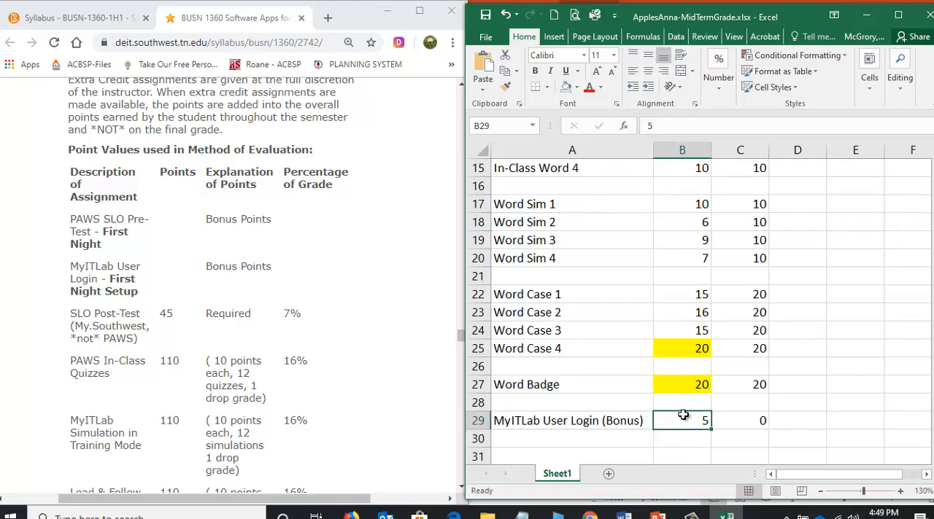
click(486, 18)
Maximize the workbook window and add the column heading Subtotal in D4, beside Points Possible.
click(898, 14)
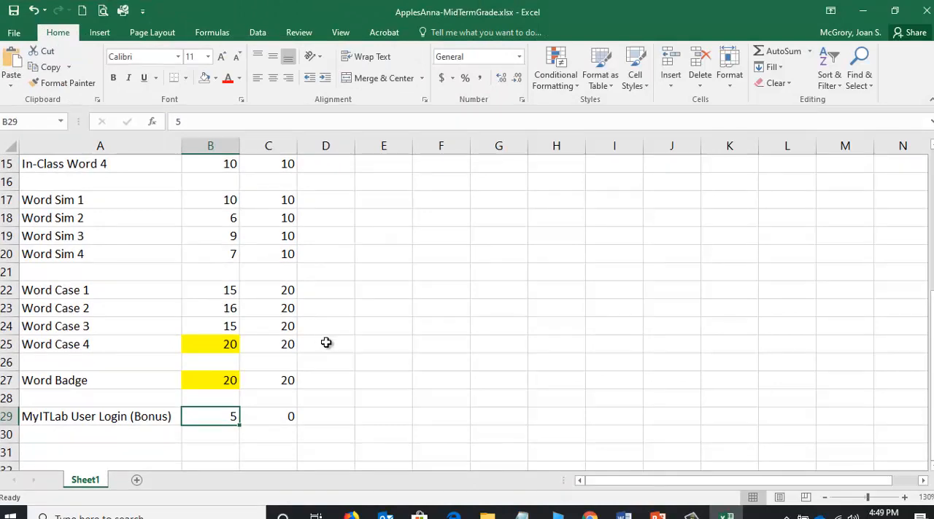
scroll(326, 343, up, 5)
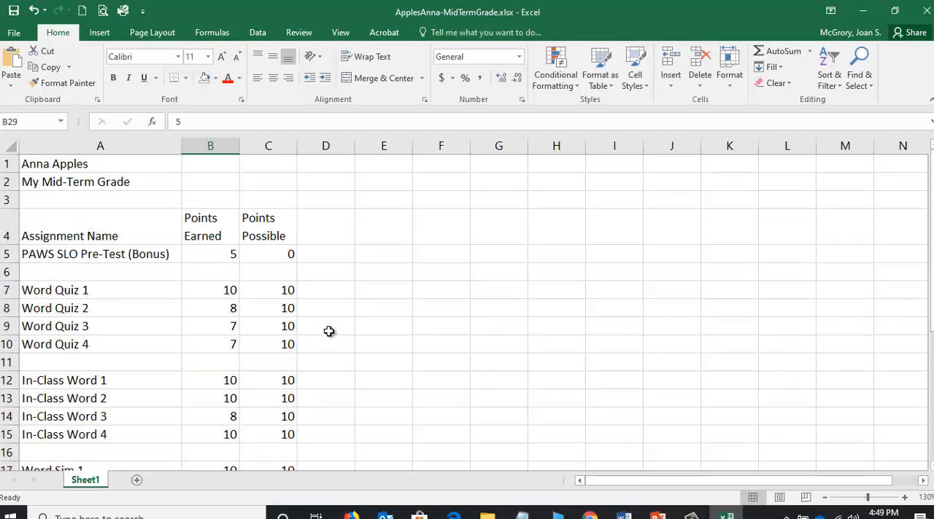
scroll(329, 331, down, 1)
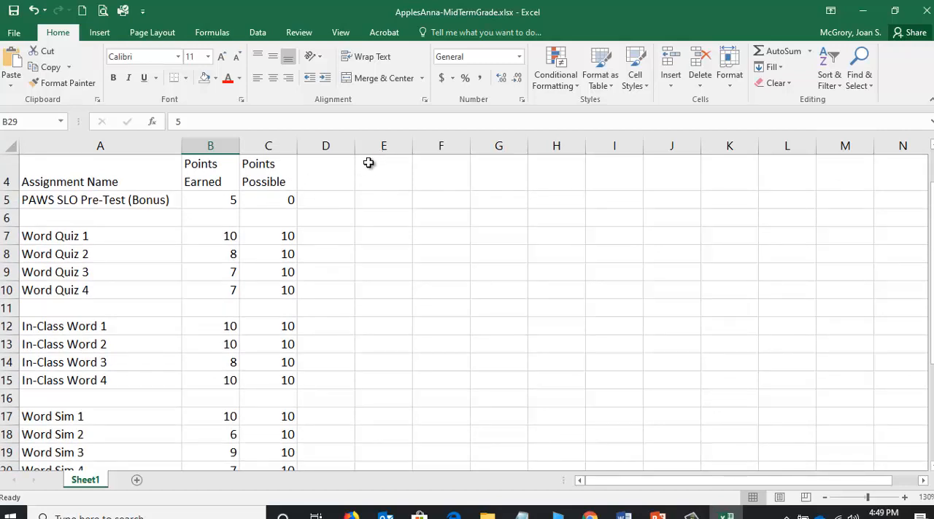
click(331, 174)
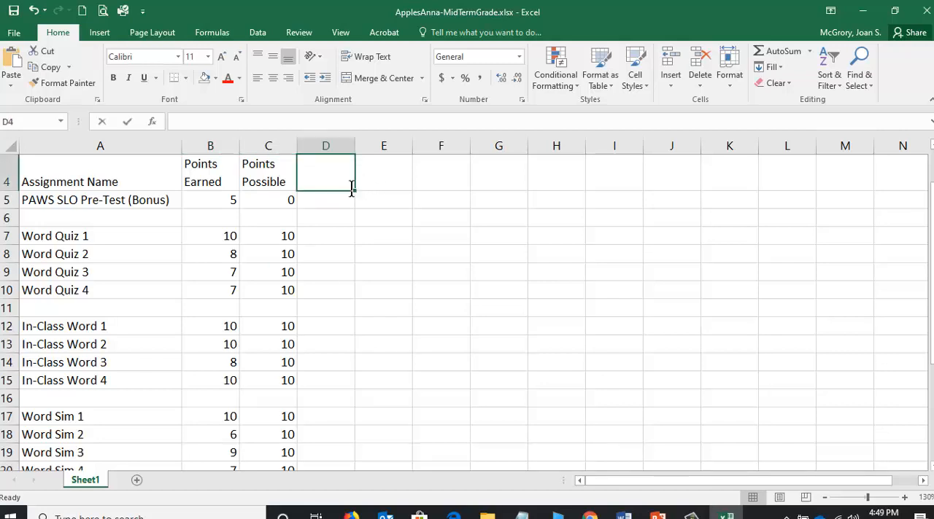
text(Subtotal)
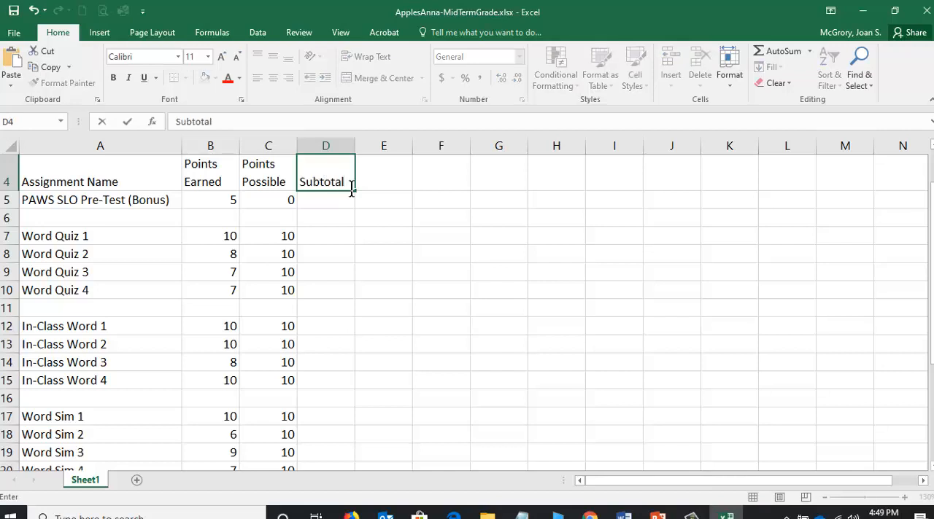
key(Return)
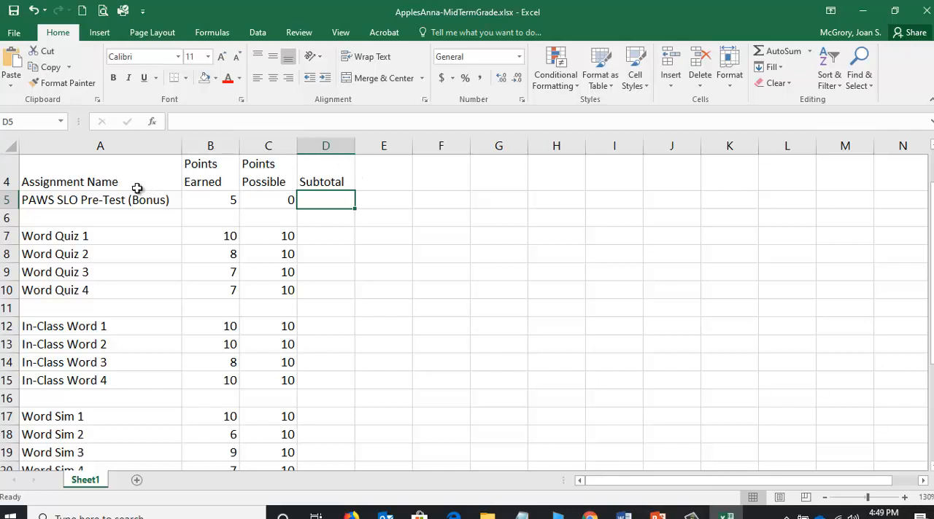
Bold the column headings from Assignment Name through Subtotal in A4:D4.
click(85, 171)
drag(84, 171, 316, 172)
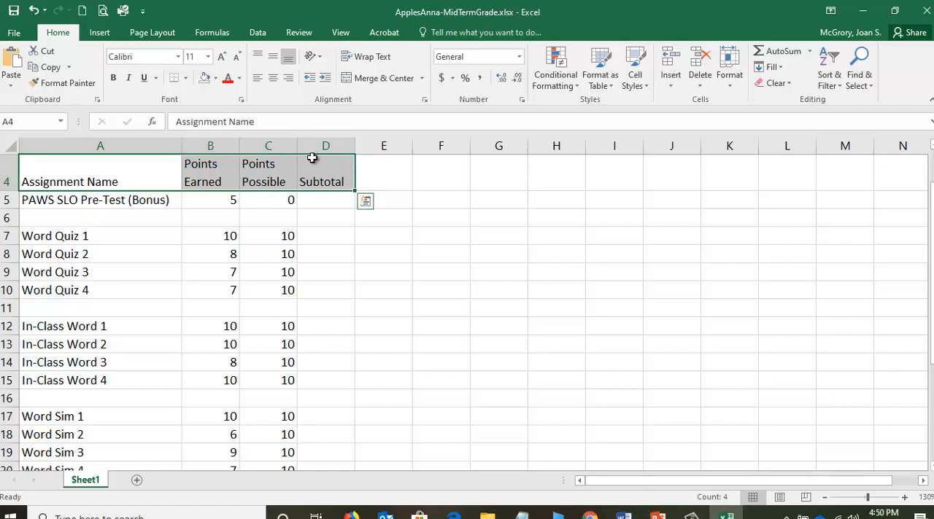
click(670, 270)
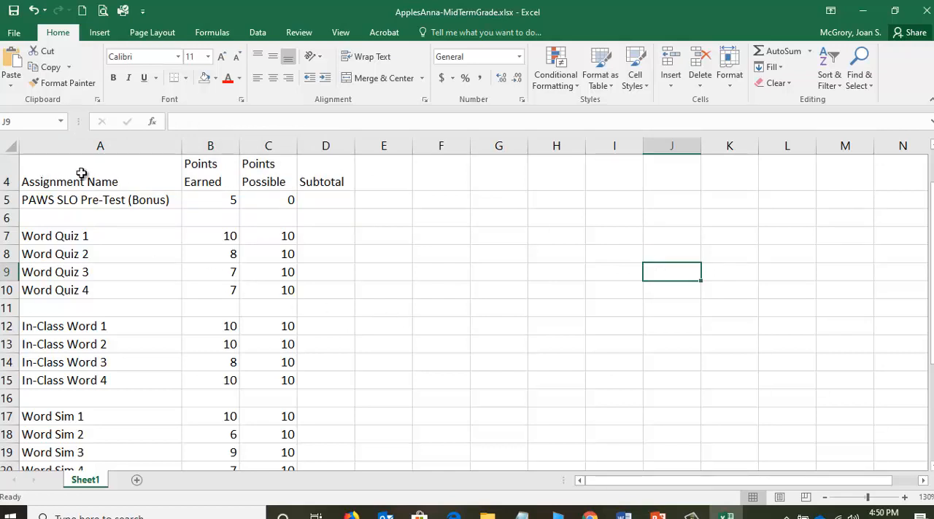
drag(83, 172, 322, 179)
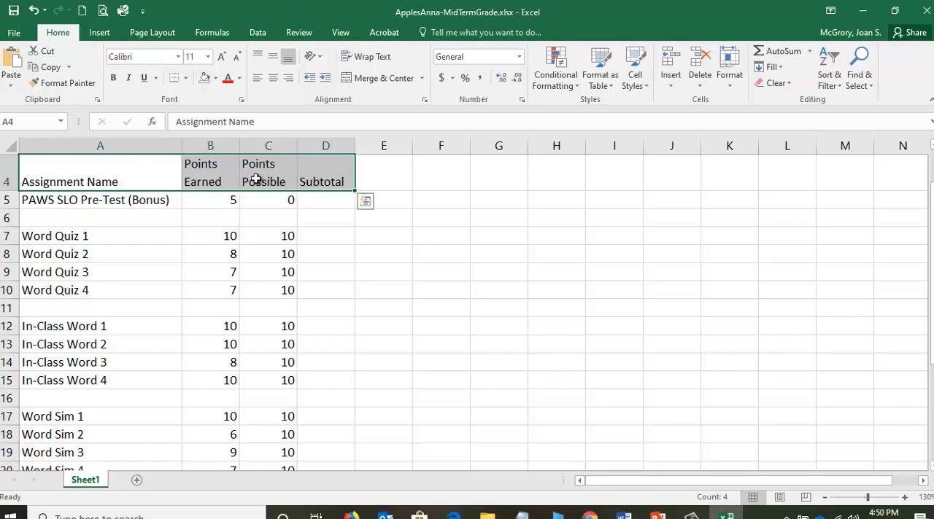
click(113, 80)
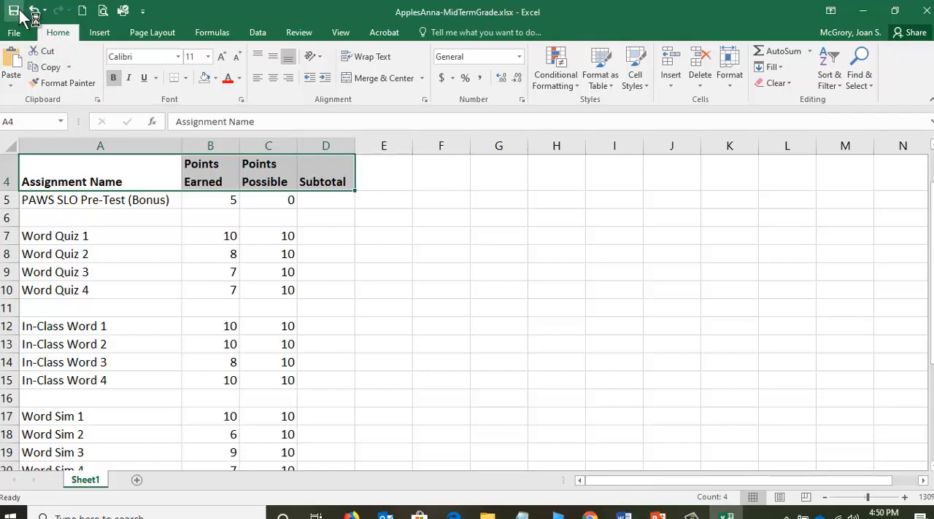
click(333, 203)
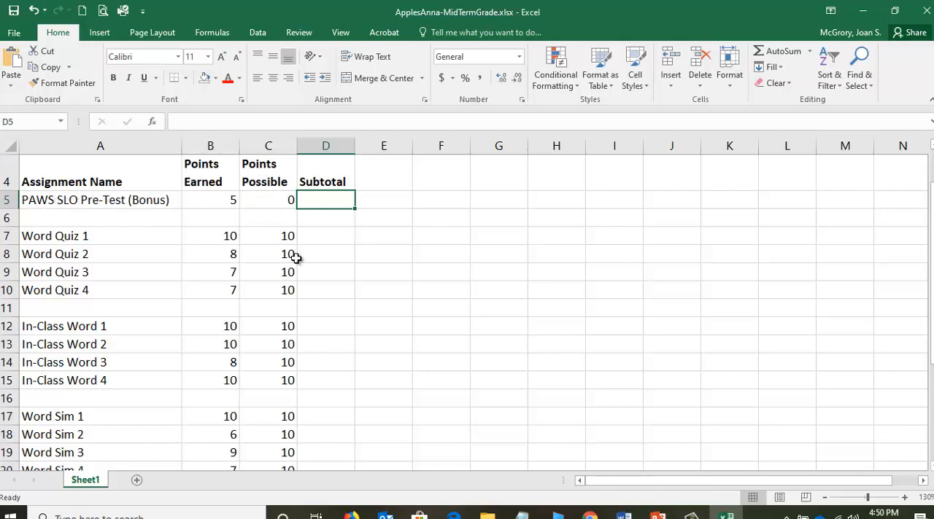
drag(930, 199, 931, 292)
drag(829, 320, 829, 320)
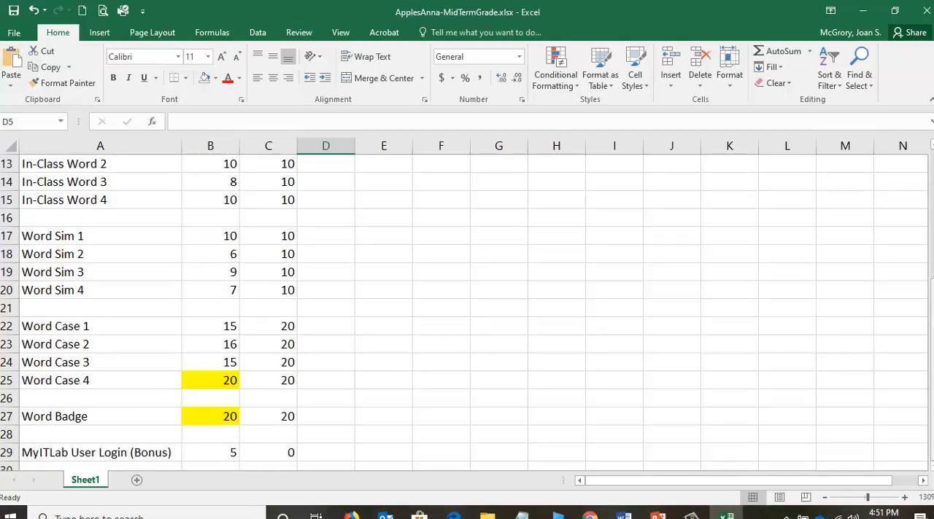
mouse_move(932, 331)
mouse_down()
mouse_move(931, 205)
mouse_move(931, 330)
mouse_up()
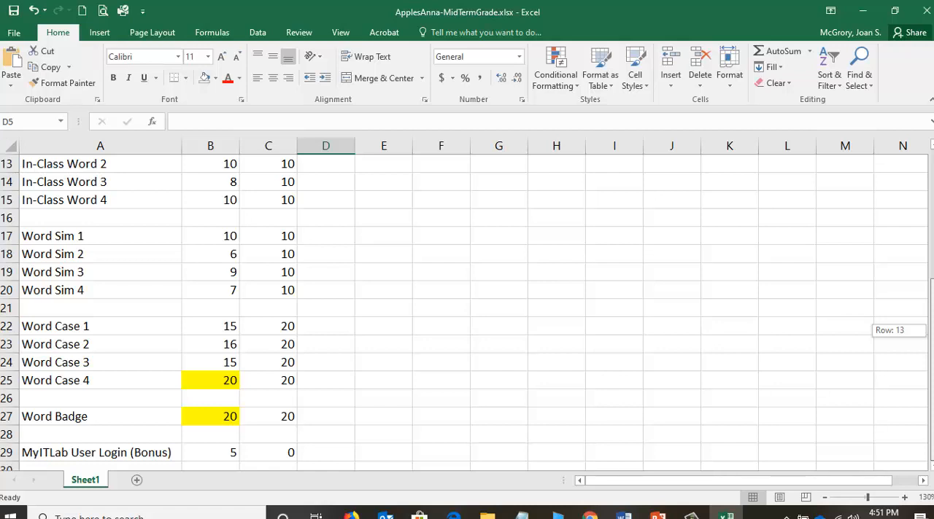
drag(931, 330, 931, 197)
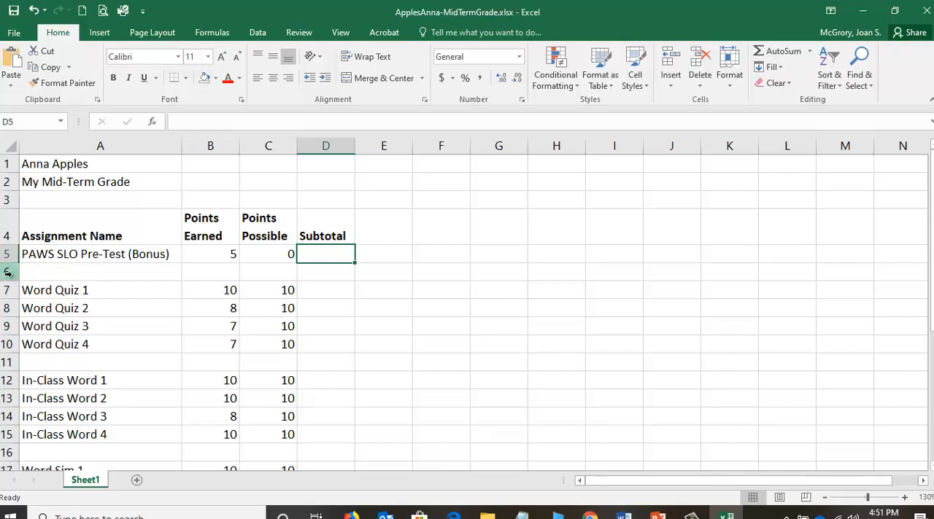
Insert two blank rows at row 6, between the PAWS SLO Pre-Test (Bonus) row and the word quizzes.
right_click(14, 277)
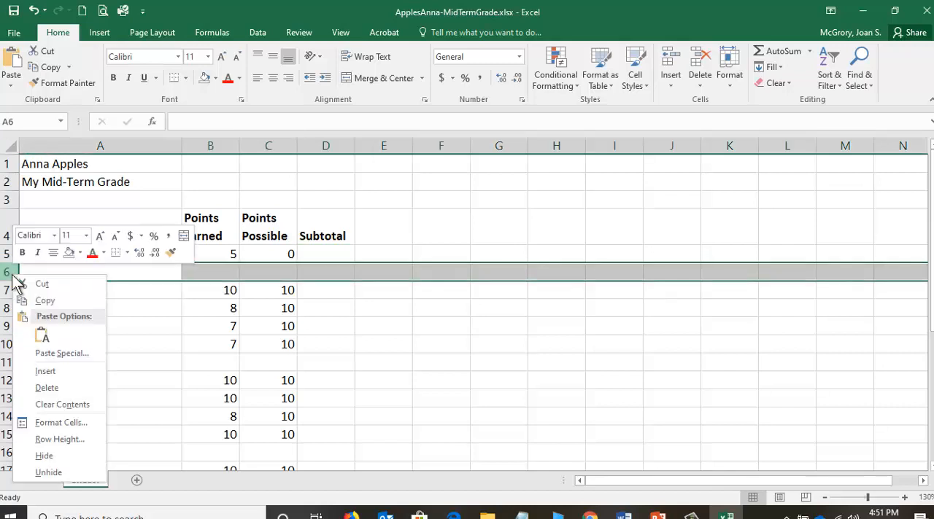
click(51, 371)
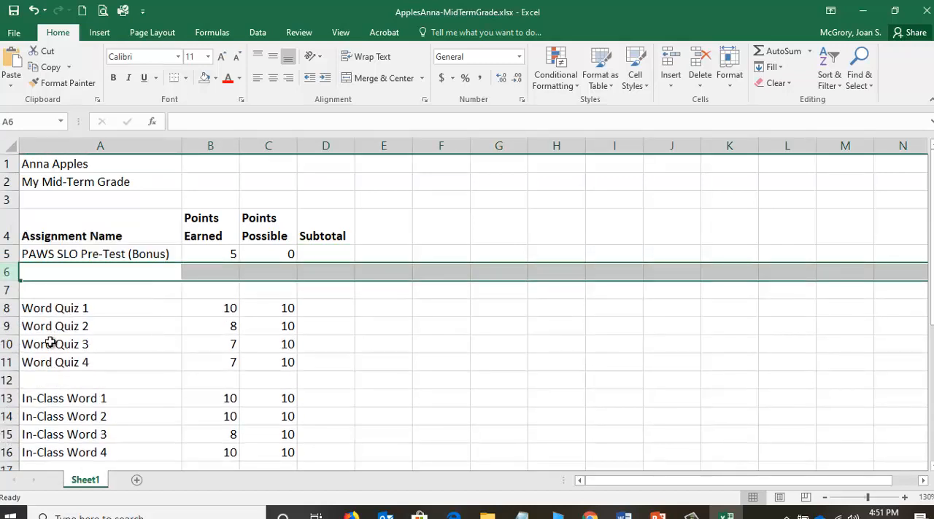
right_click(9, 271)
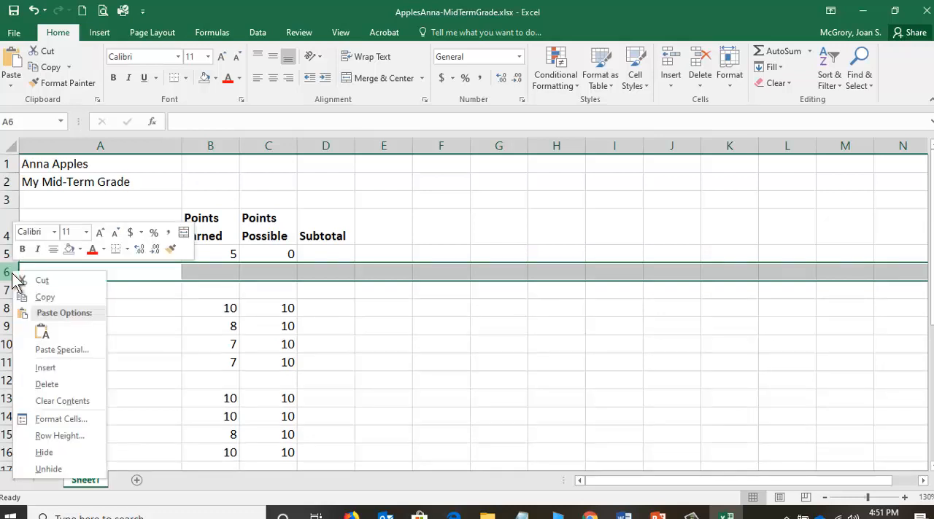
click(51, 367)
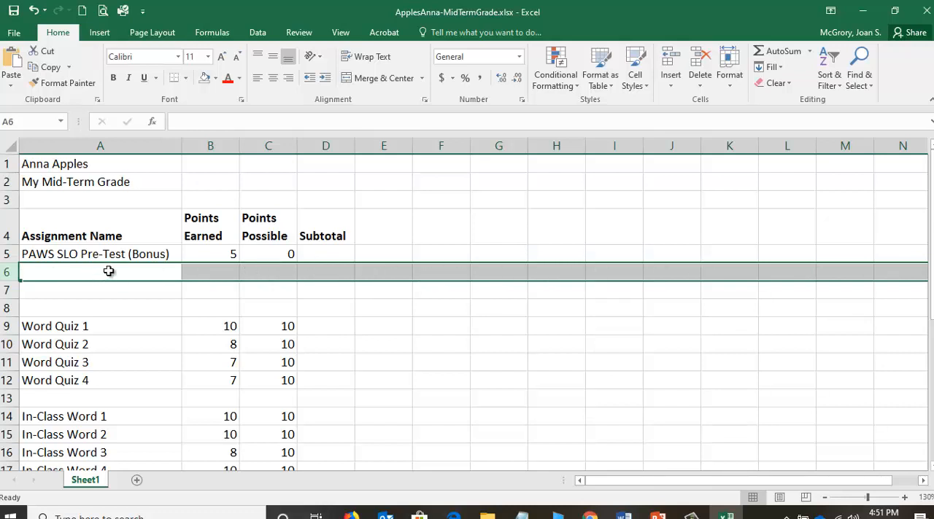
Move the MyITLab User Login (Bonus) entry from A31:C31 to A6:C6, directly under PAWS SLO Pre-Test (Bonus).
click(109, 305)
scroll(111, 302, down, 1)
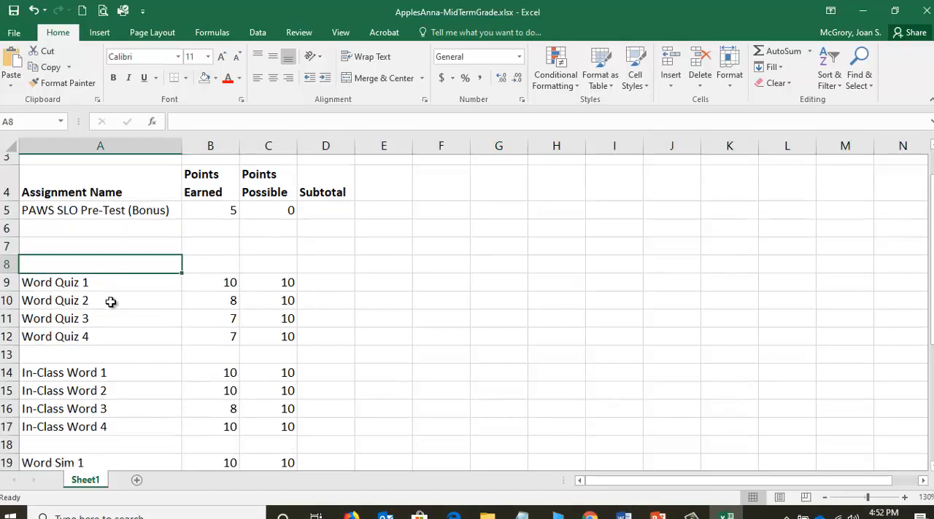
scroll(111, 302, down, 6)
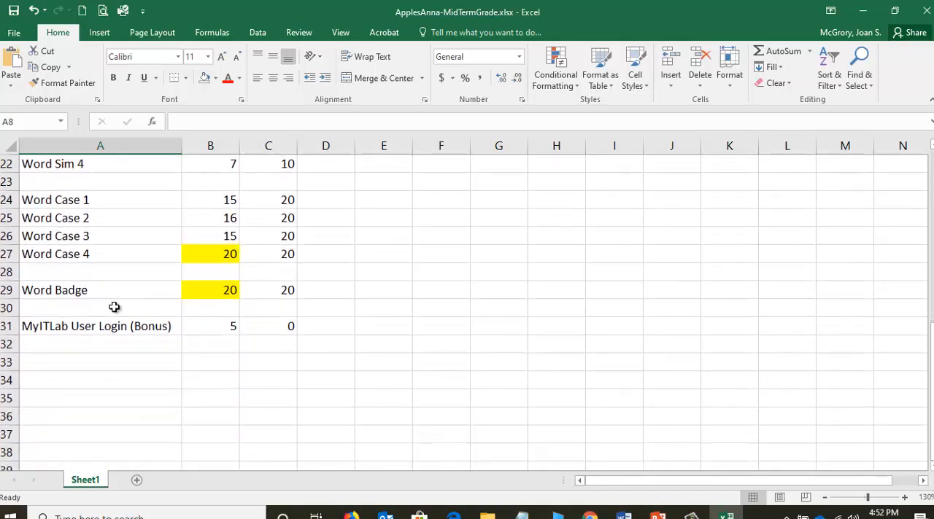
drag(53, 327, 261, 328)
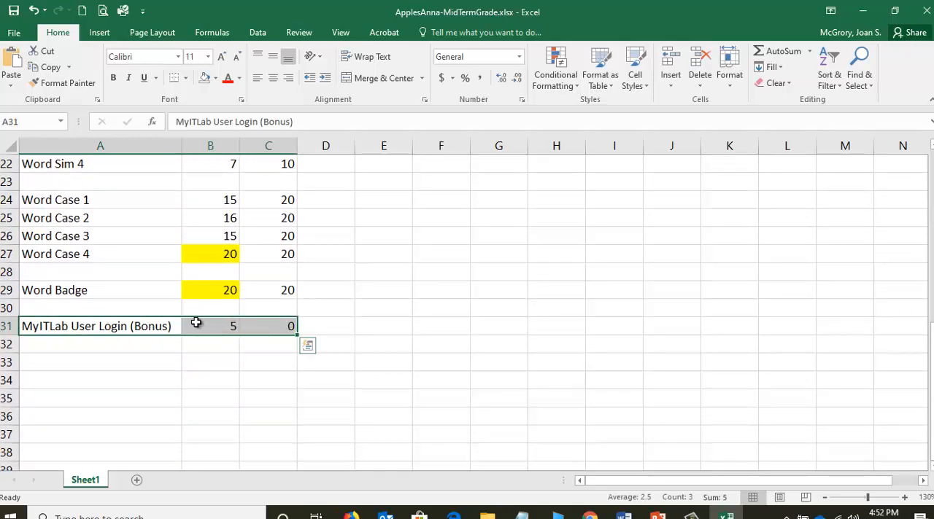
click(720, 351)
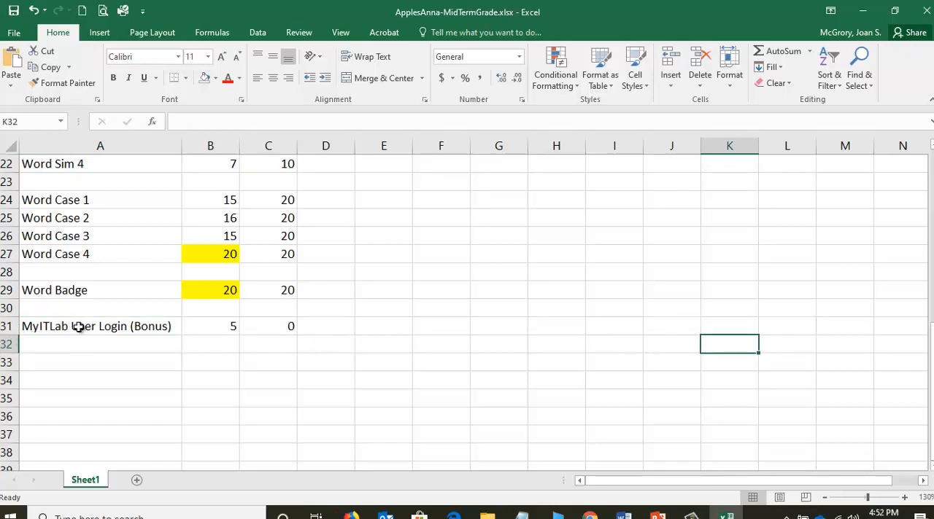
drag(84, 327, 270, 327)
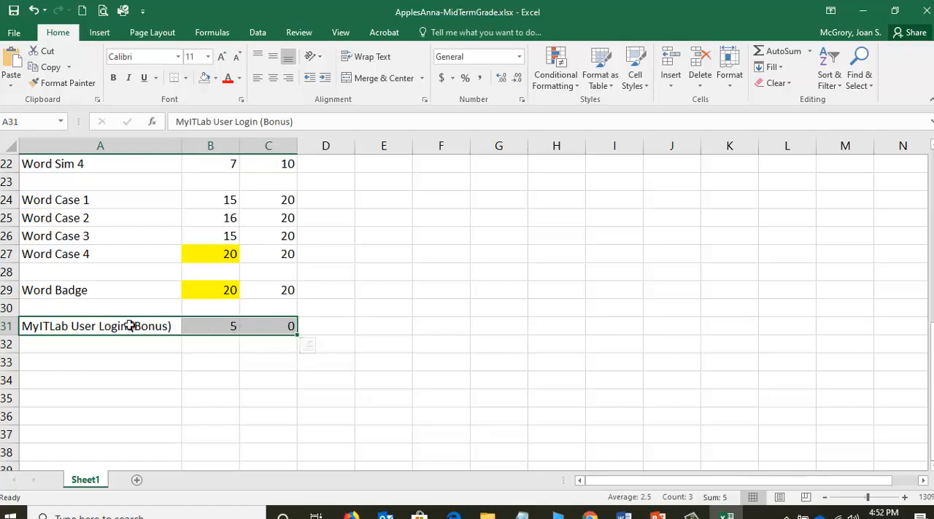
right_click(199, 326)
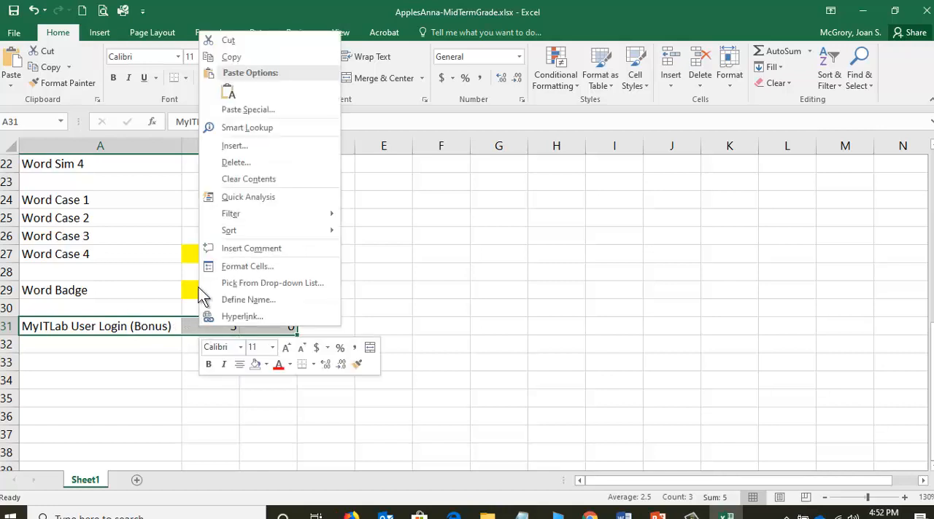
click(223, 41)
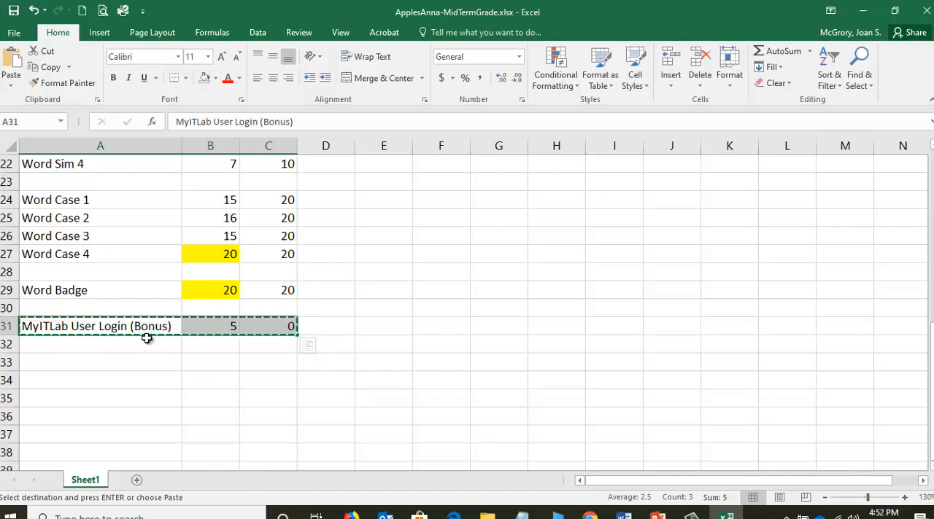
scroll(149, 338, up, 6)
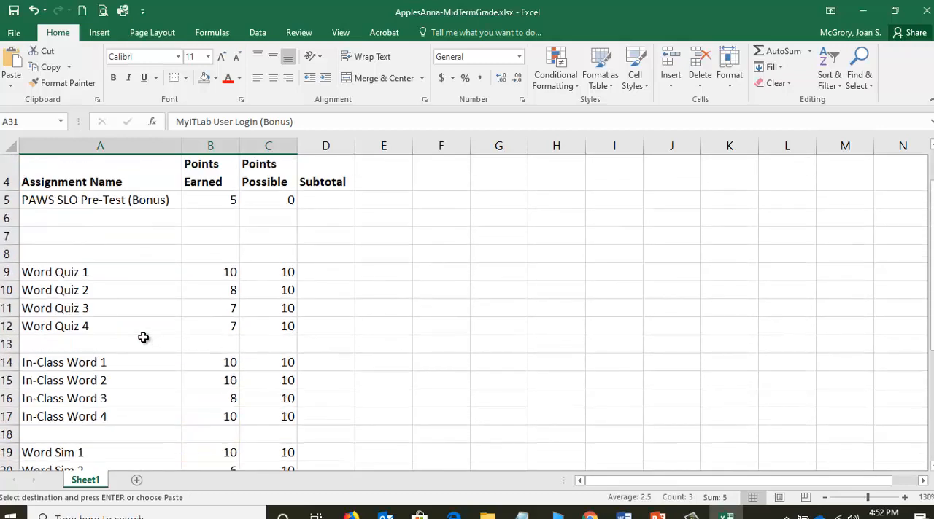
click(85, 216)
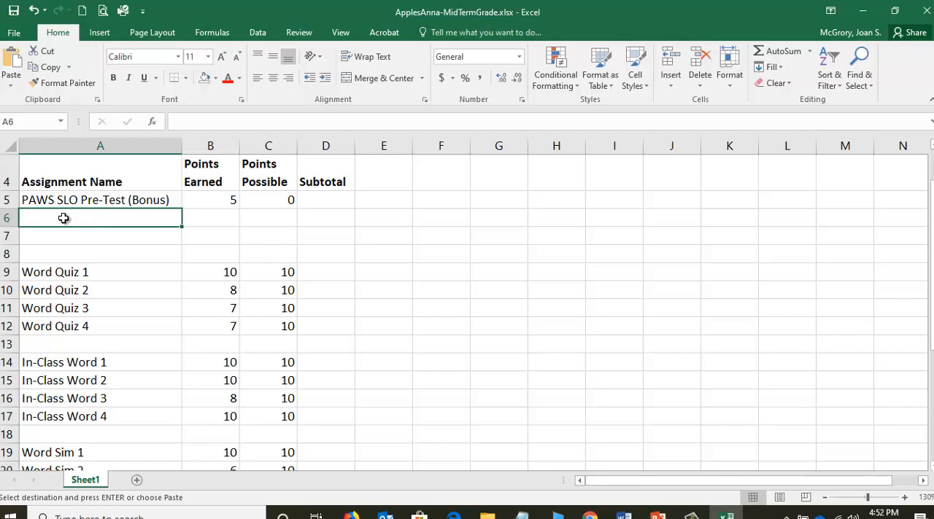
right_click(64, 218)
click(94, 268)
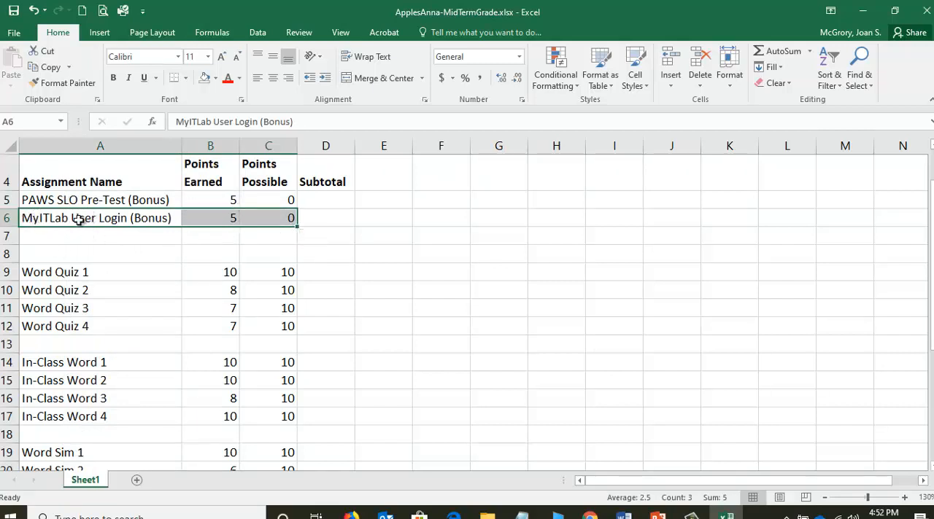
Enter the row label Subtotal in A7, below the two bonus assignments.
scroll(101, 282, down, 6)
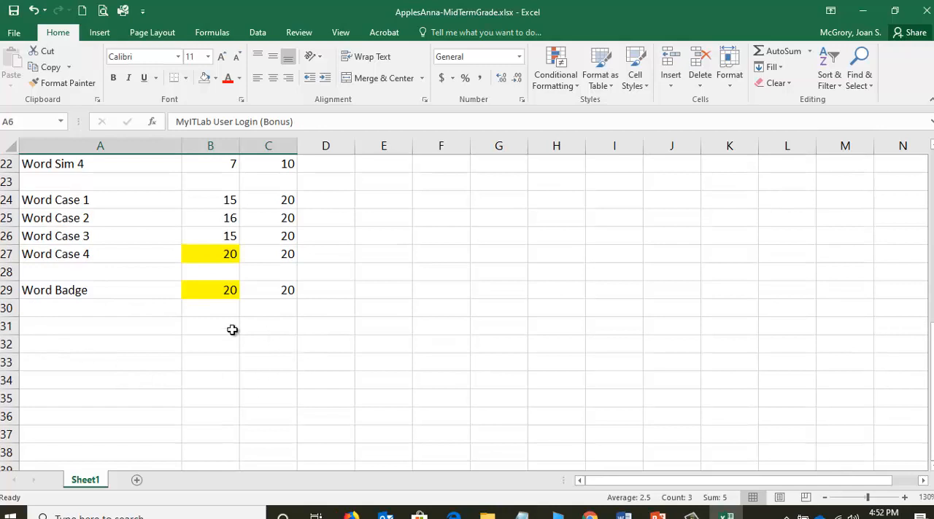
scroll(164, 323, up, 6)
scroll(164, 323, up, 2)
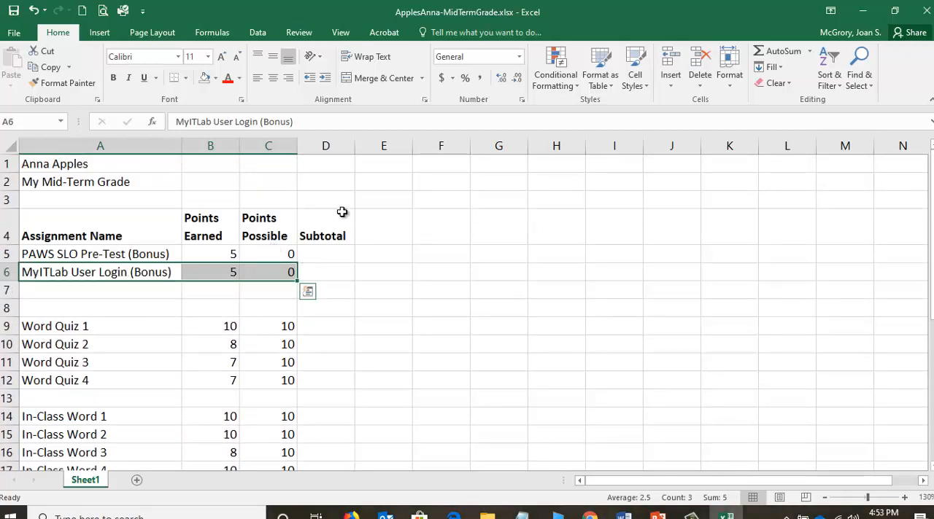
click(334, 287)
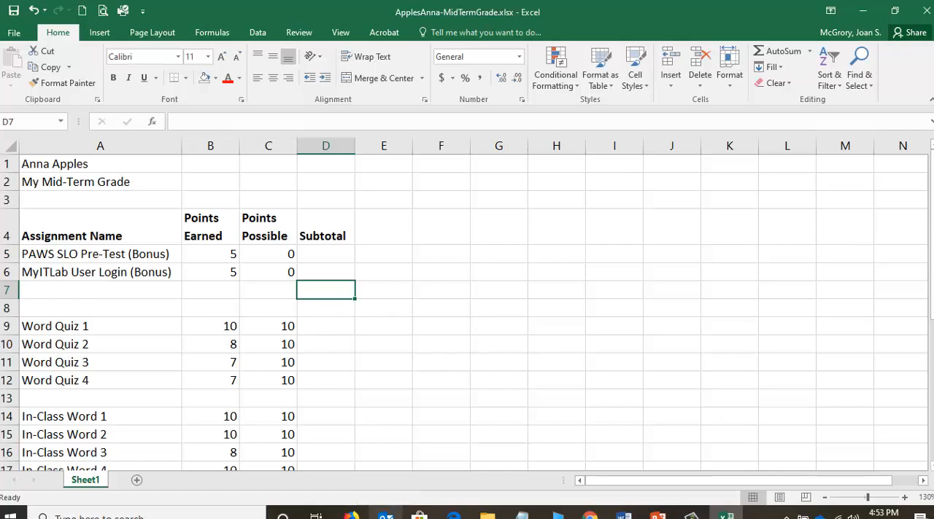
click(100, 287)
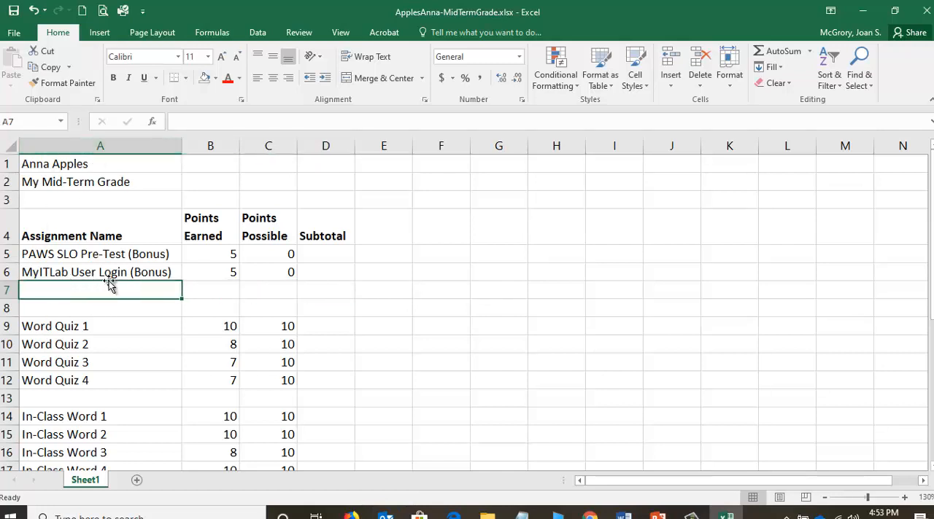
text(Subtotal)
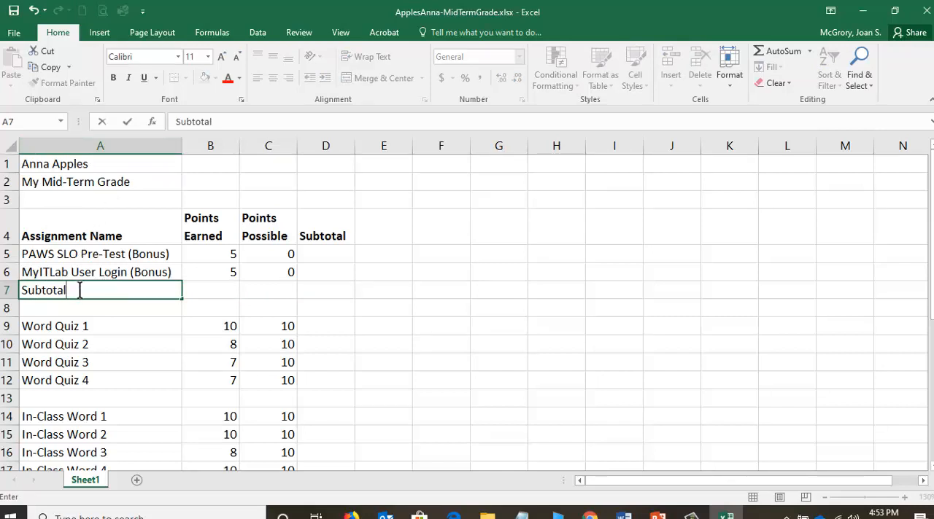
key(Tab)
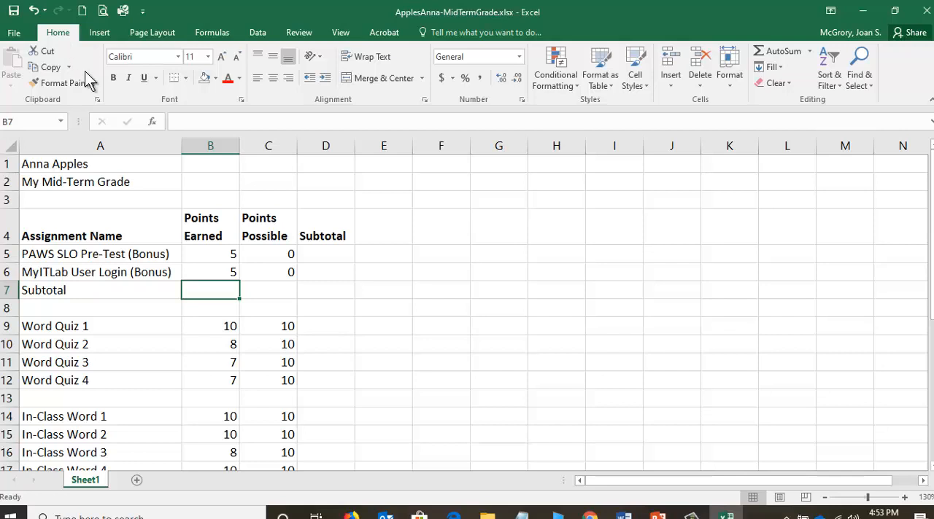
Total the bonus points earned in B7 with AutoSum, using =SUM(B5:B6).
click(259, 78)
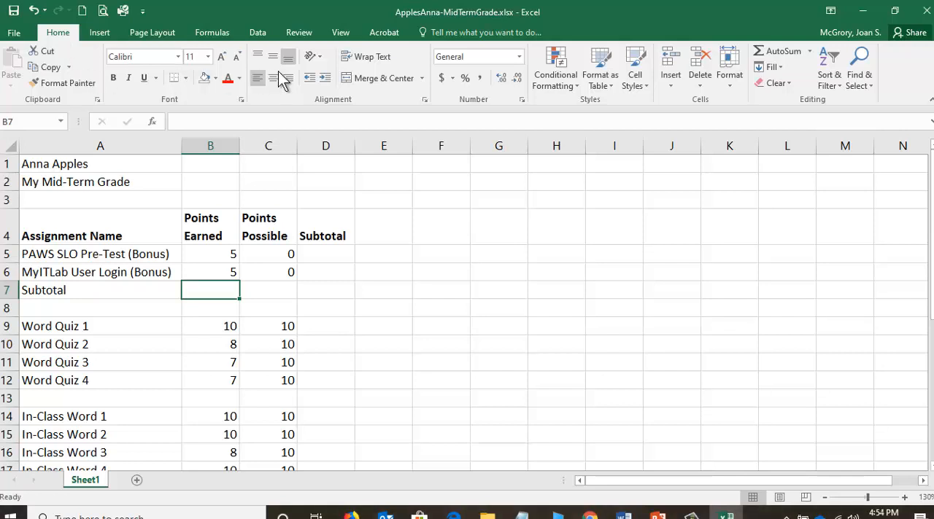
click(765, 51)
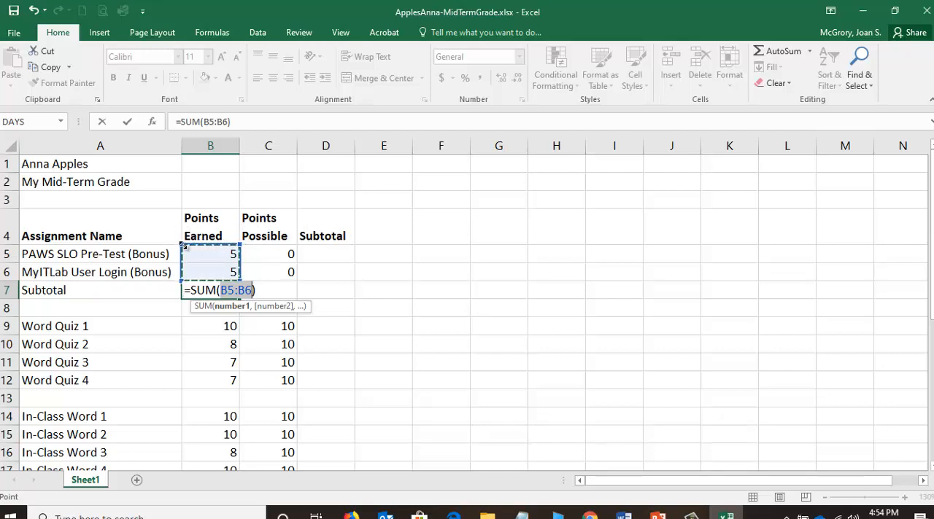
mouse_move(183, 244)
mouse_down()
mouse_move(188, 179)
mouse_move(175, 260)
mouse_move(229, 165)
mouse_move(196, 194)
mouse_move(195, 252)
mouse_up()
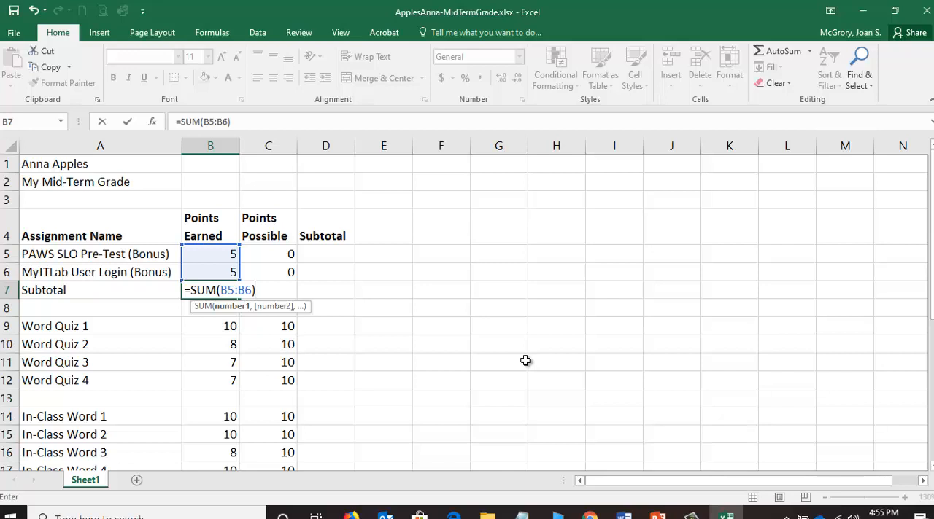
key(Return)
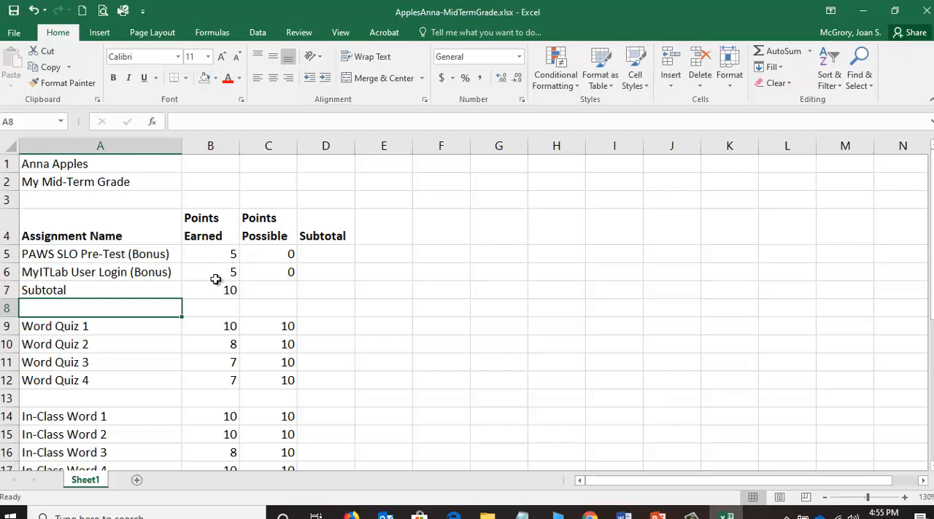
Test the subtotal formula by changing the PAWS SLO Pre-Test points earned in B5 to 6, and undo the change.
click(229, 253)
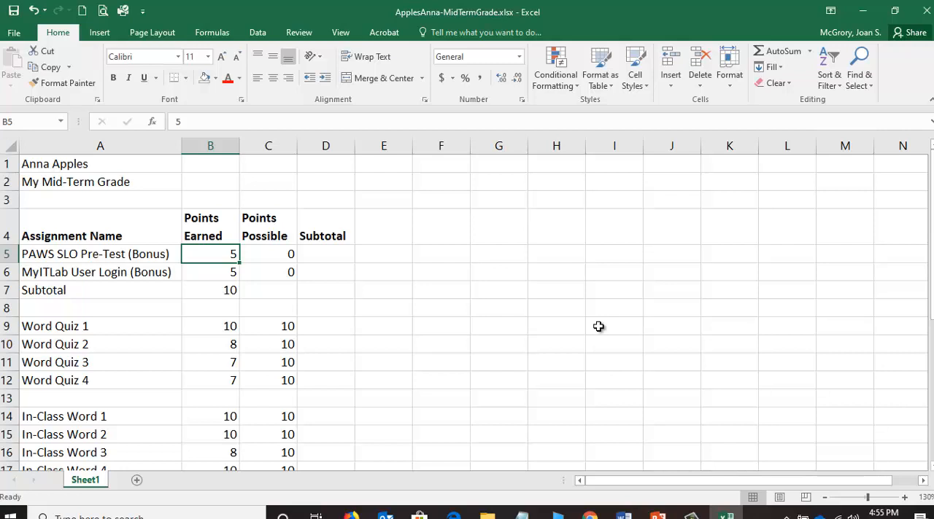
text(6)
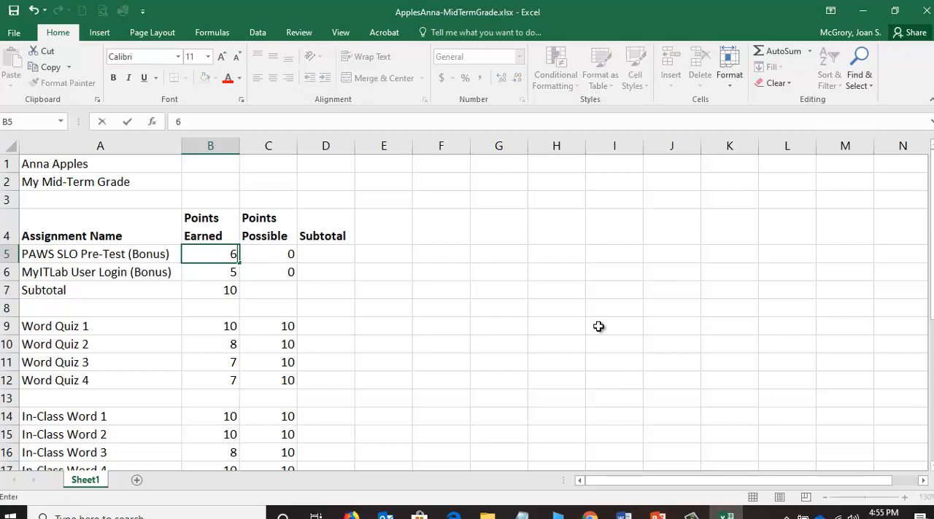
key(Return)
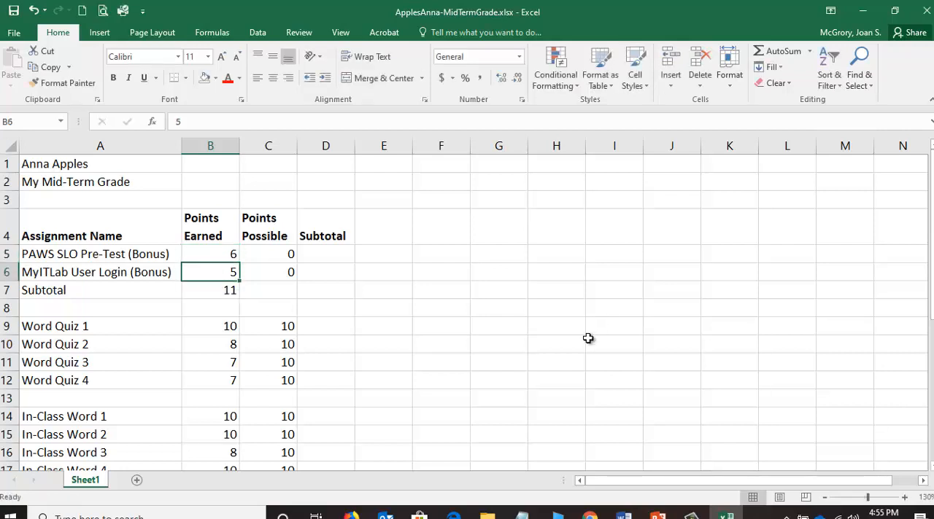
click(220, 291)
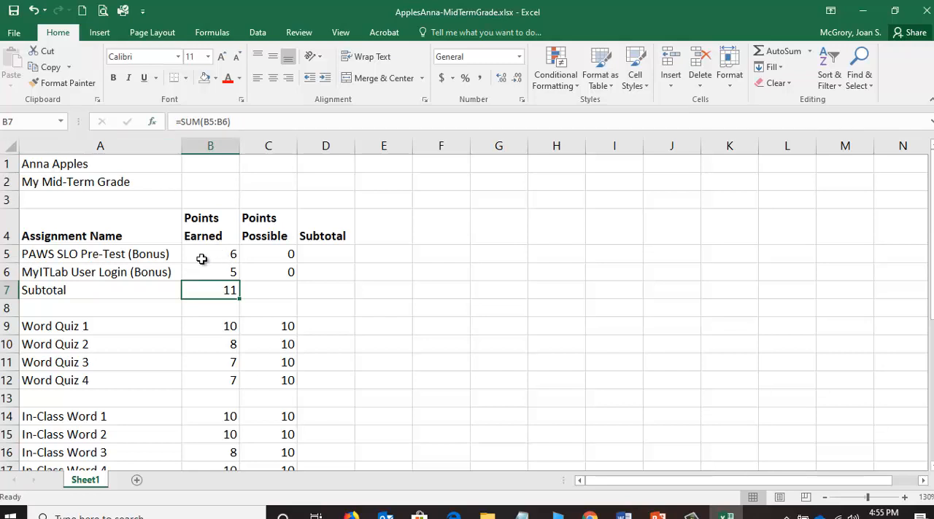
click(33, 10)
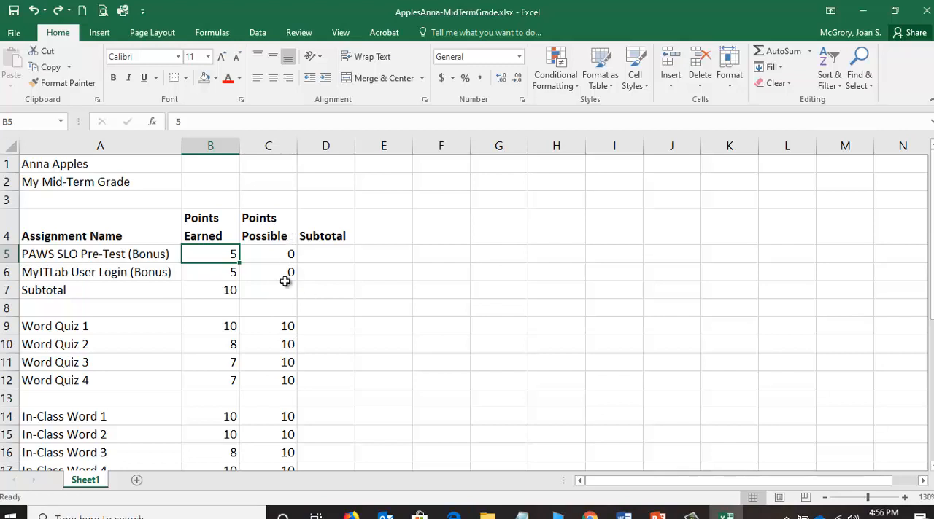
Total the bonus points possible in C7 with AutoSum, using =SUM(C5:C6).
click(277, 292)
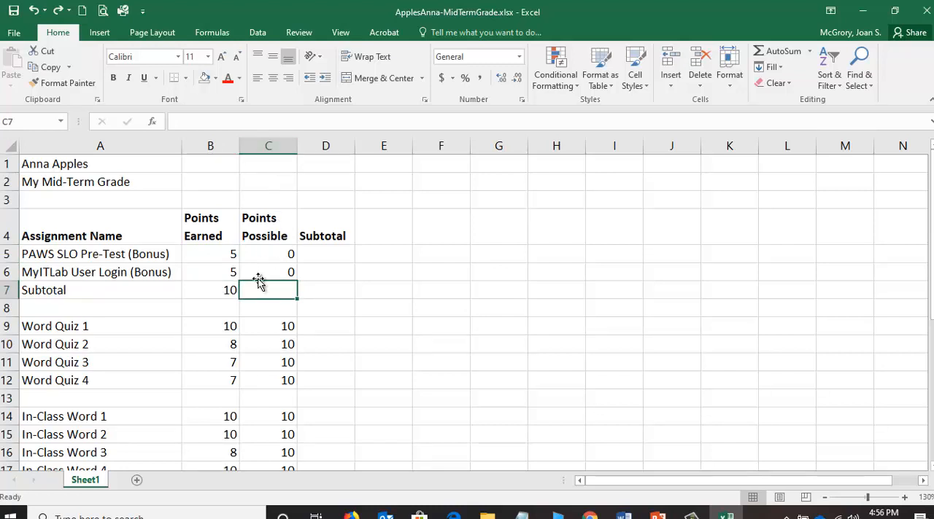
click(768, 54)
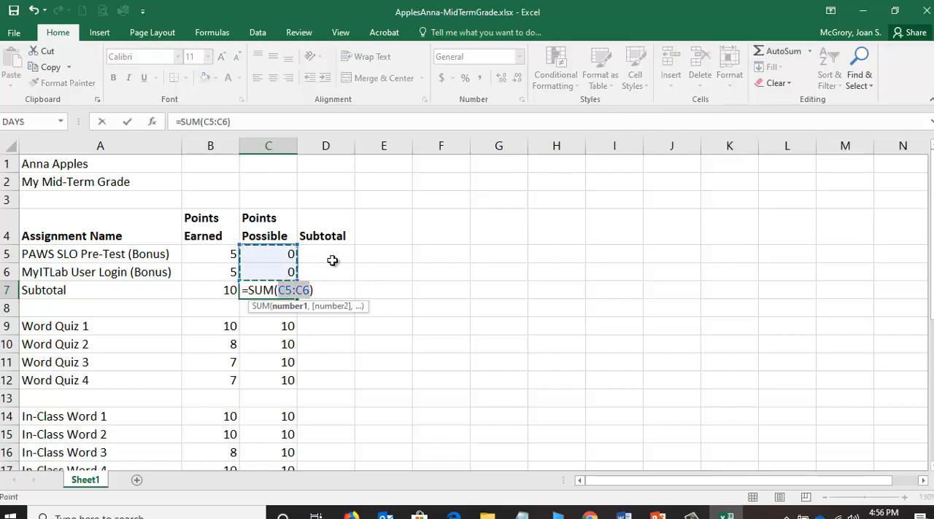
key(Return)
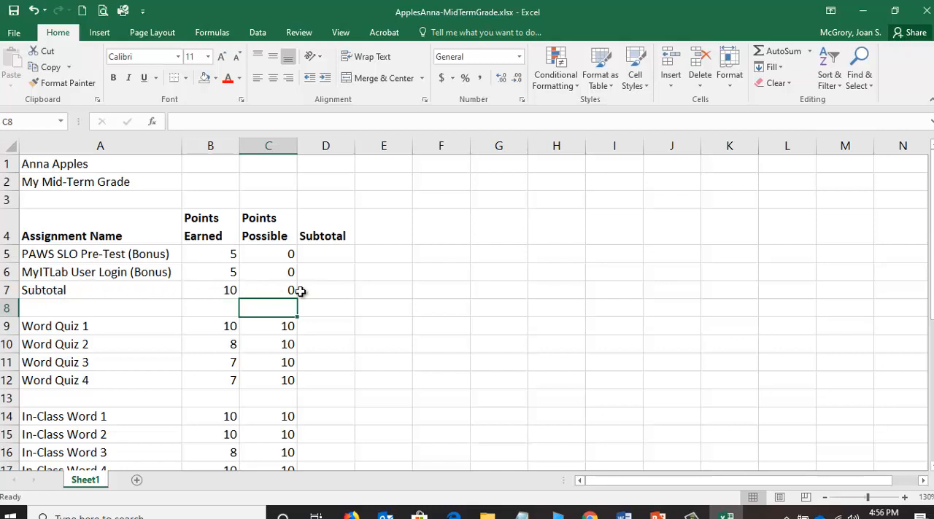
Check the bonus entries in B5:C6 and the subtotal formulas in B7 and C7.
click(223, 256)
click(223, 269)
click(210, 292)
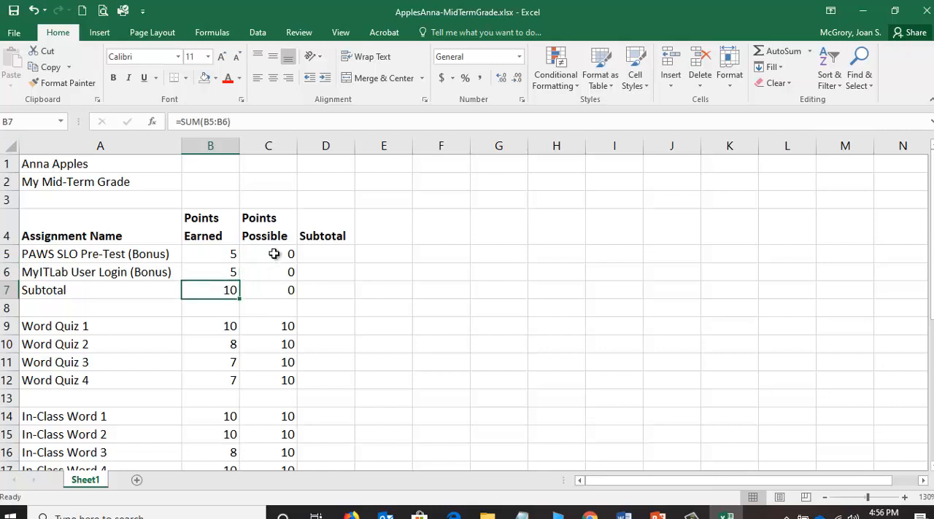
click(275, 254)
click(269, 276)
click(269, 294)
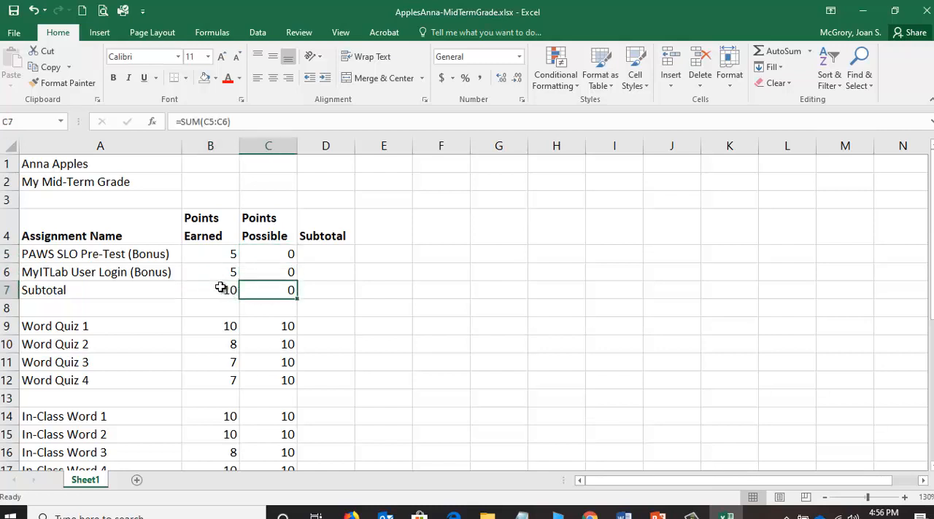
click(222, 289)
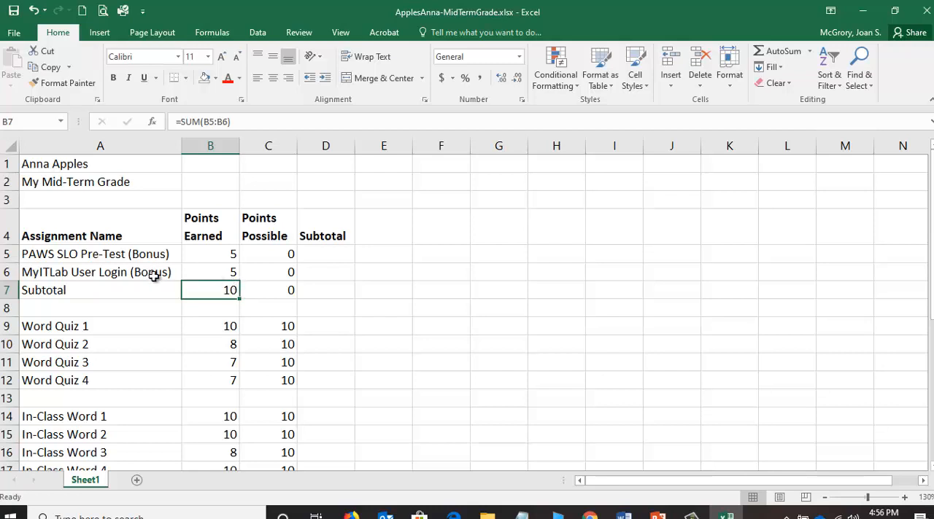
Format the bonus subtotal row A7:C7 with bold text, a black fill and white font color.
click(85, 290)
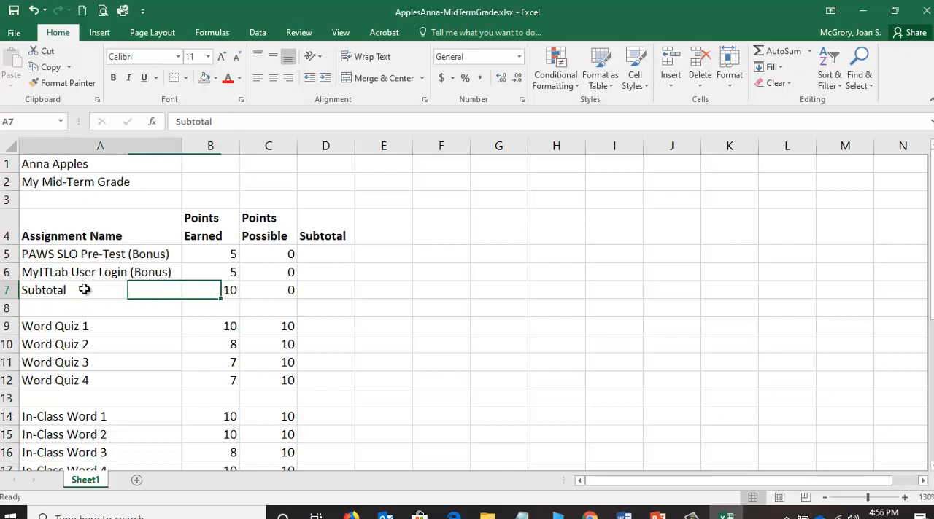
drag(113, 290, 288, 290)
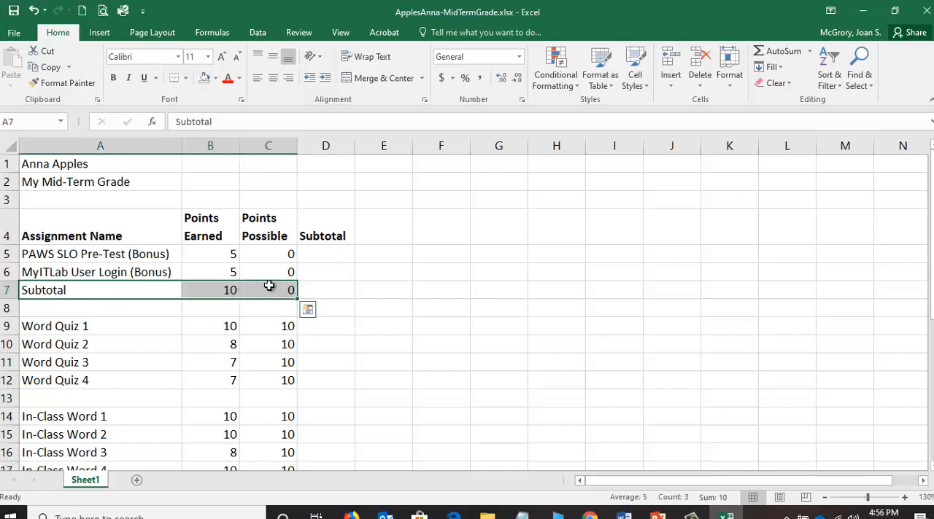
click(114, 78)
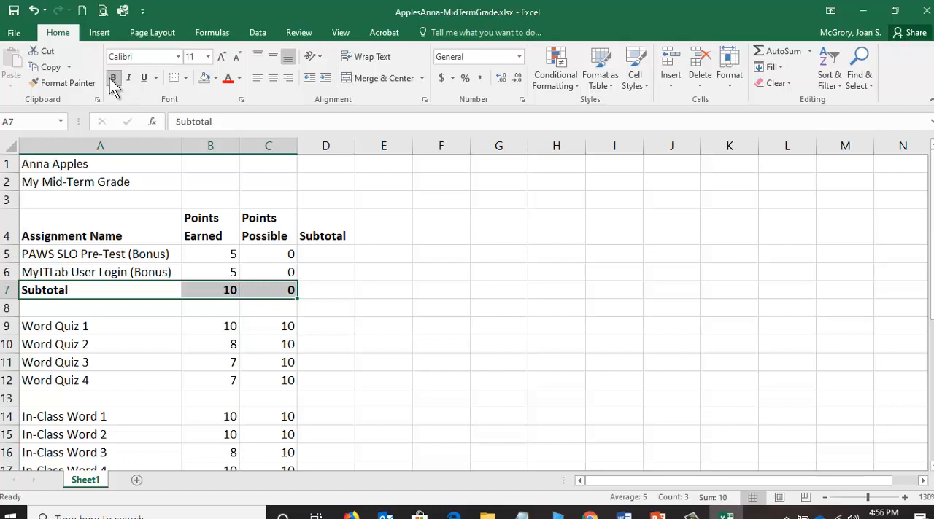
click(217, 81)
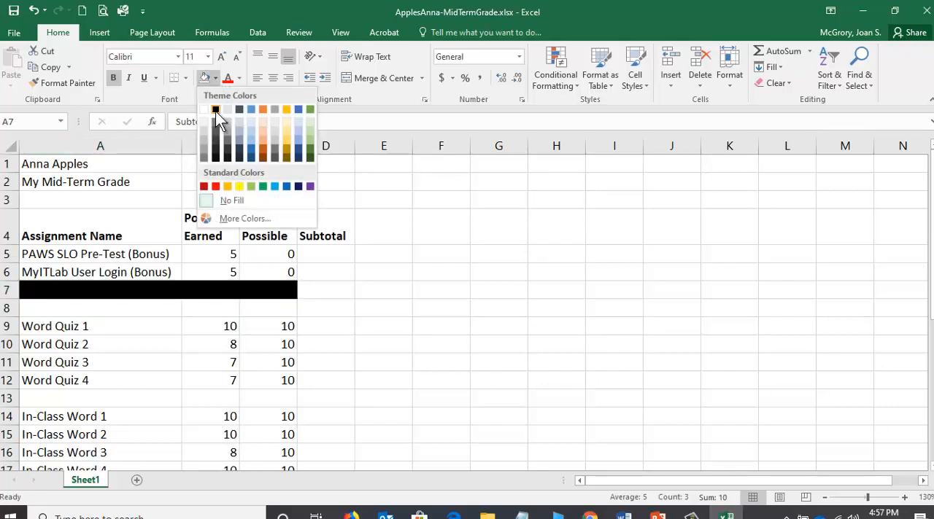
click(215, 111)
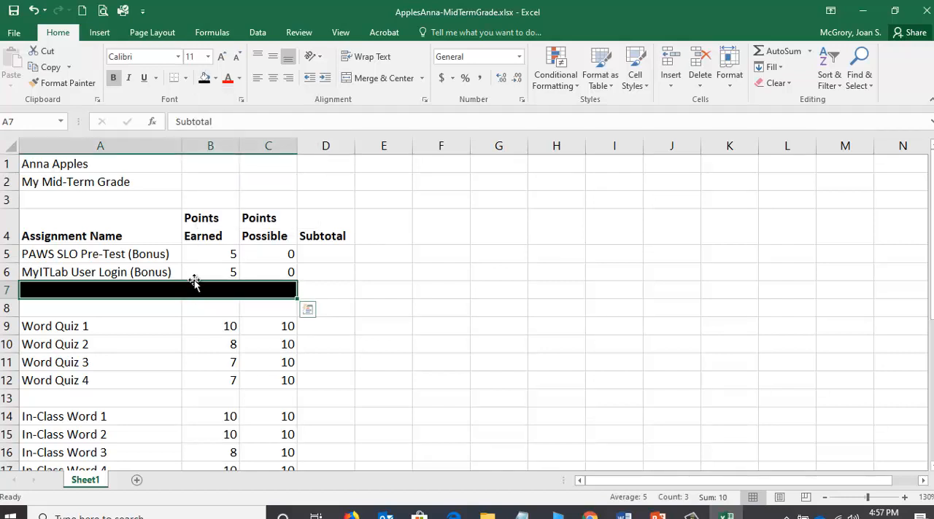
click(239, 79)
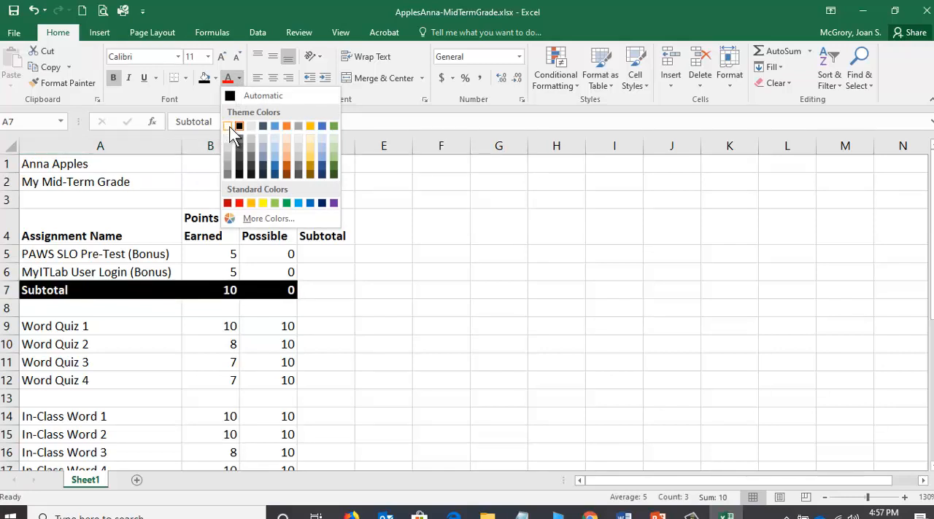
click(229, 127)
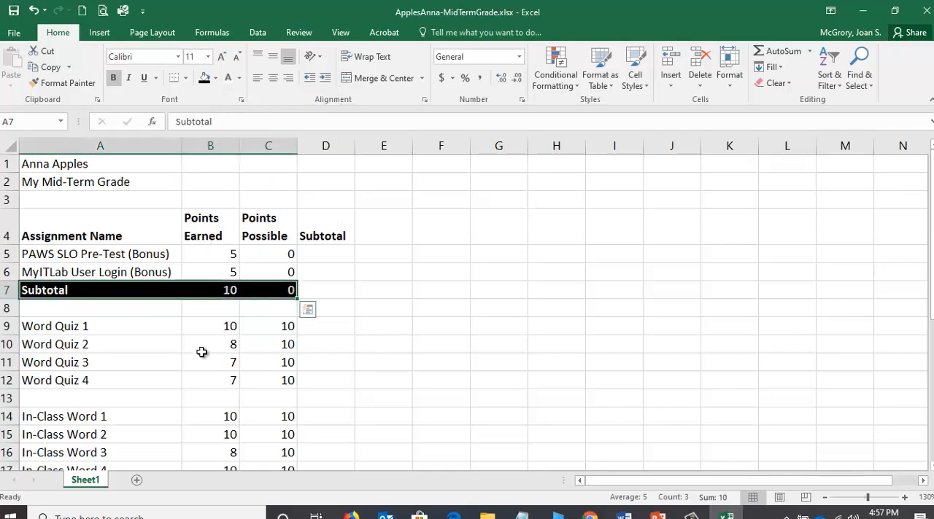
click(148, 288)
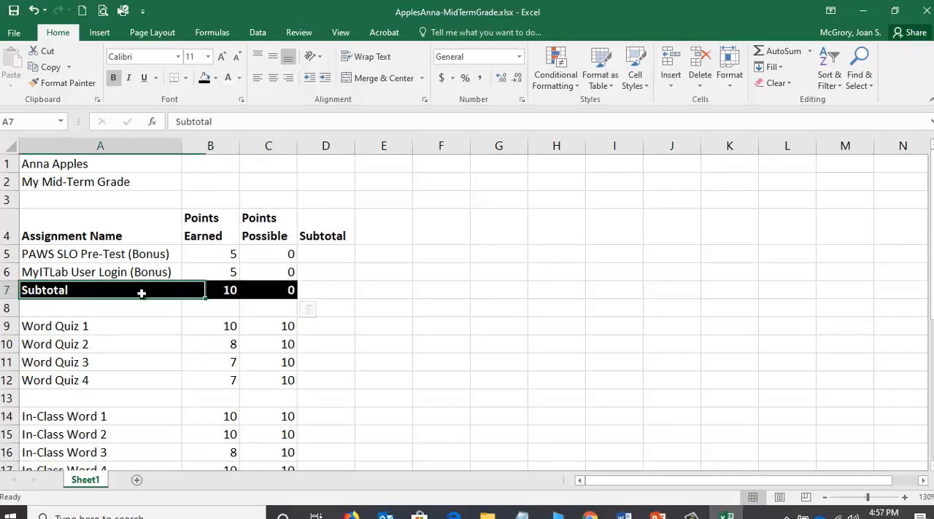
click(316, 290)
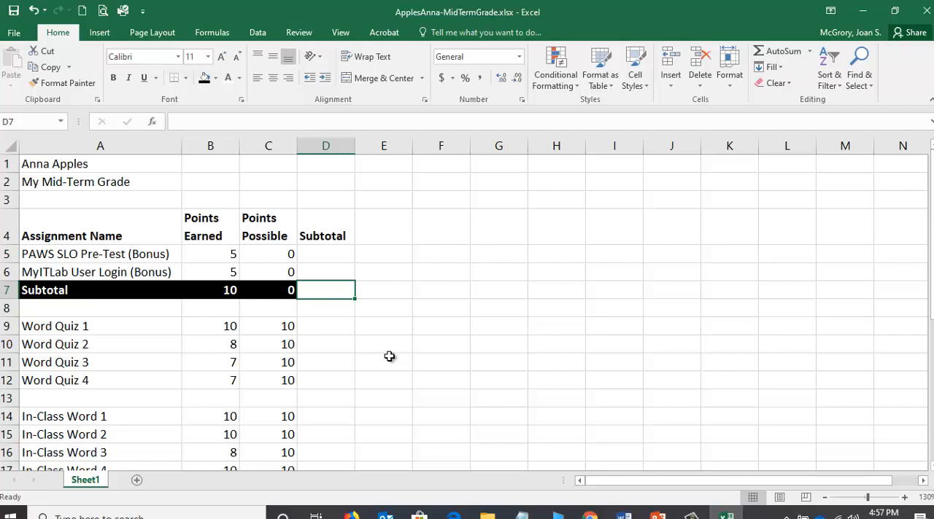
Insert two blank rows at row 13, directly below Word Quiz 4.
scroll(339, 352, down, 1)
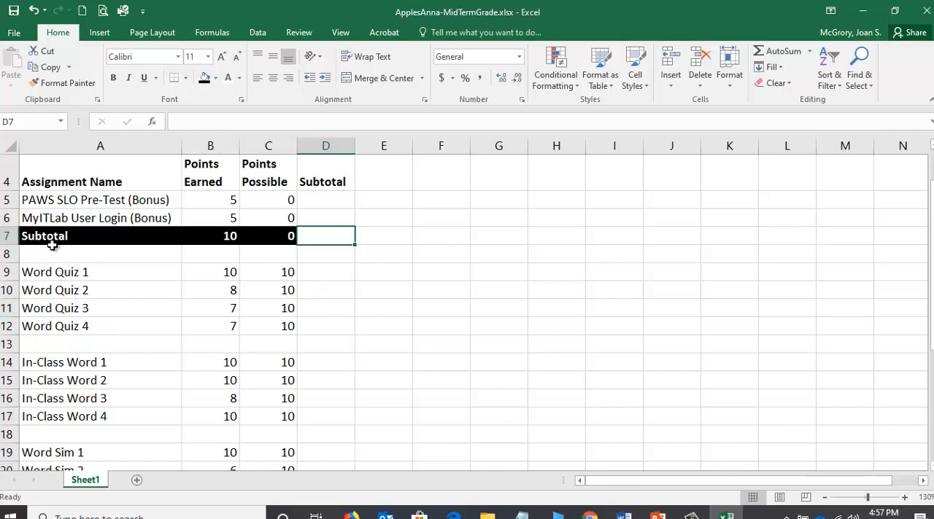
right_click(6, 344)
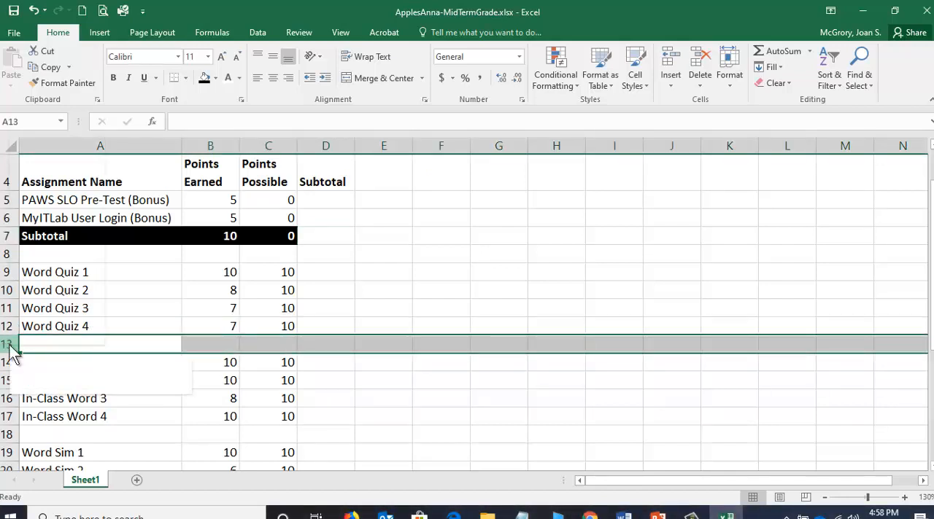
click(44, 234)
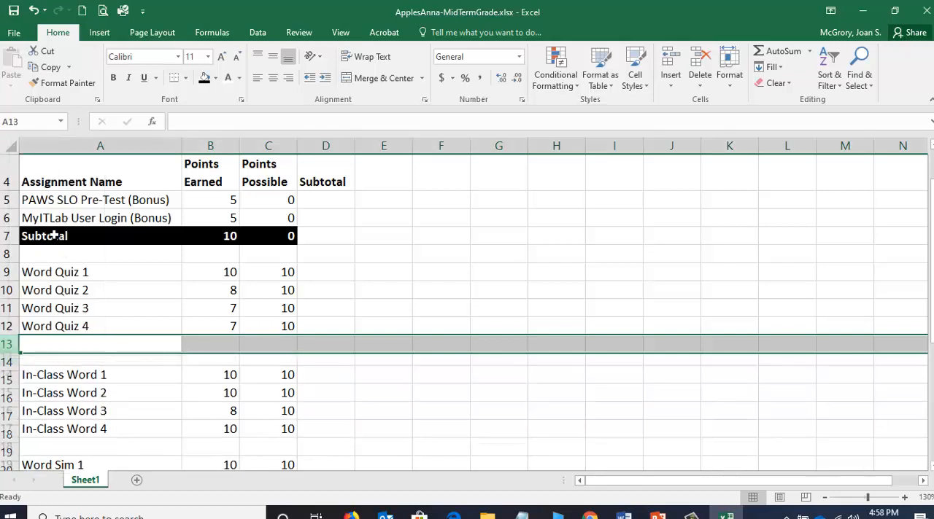
right_click(6, 344)
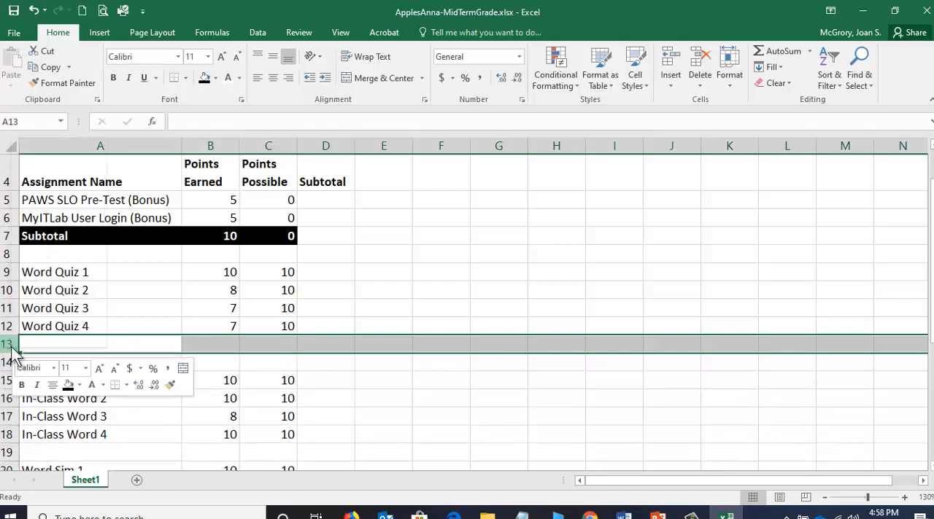
click(49, 239)
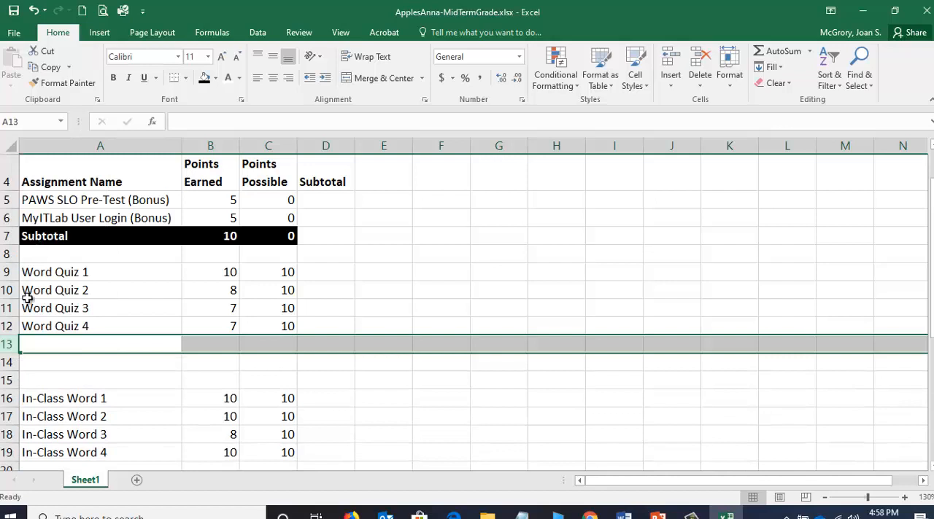
Label cell A13 below the Word Quiz entries as Subtotal.
click(70, 341)
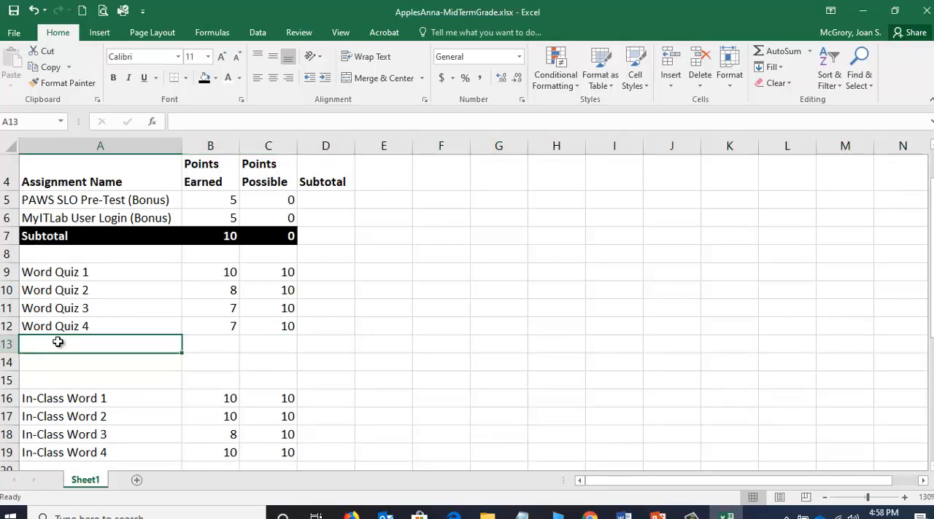
text(Subtotal)
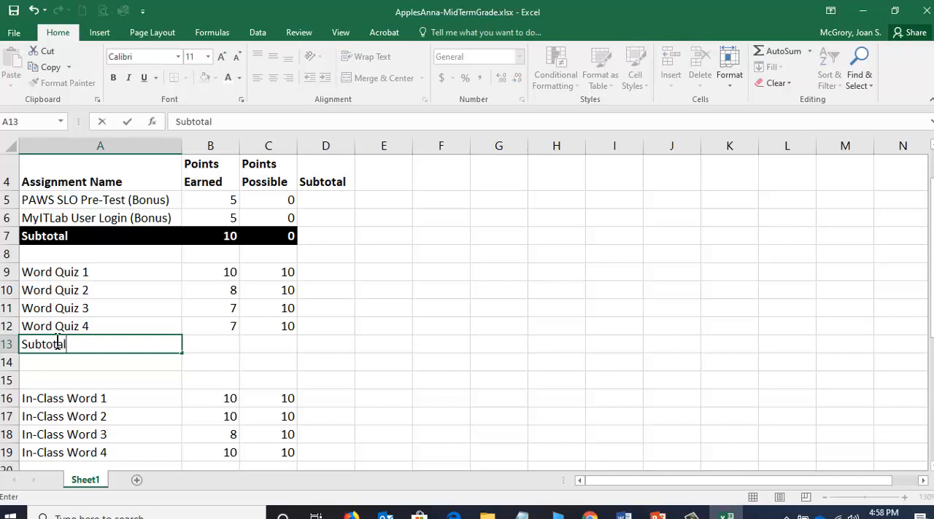
key(Tab)
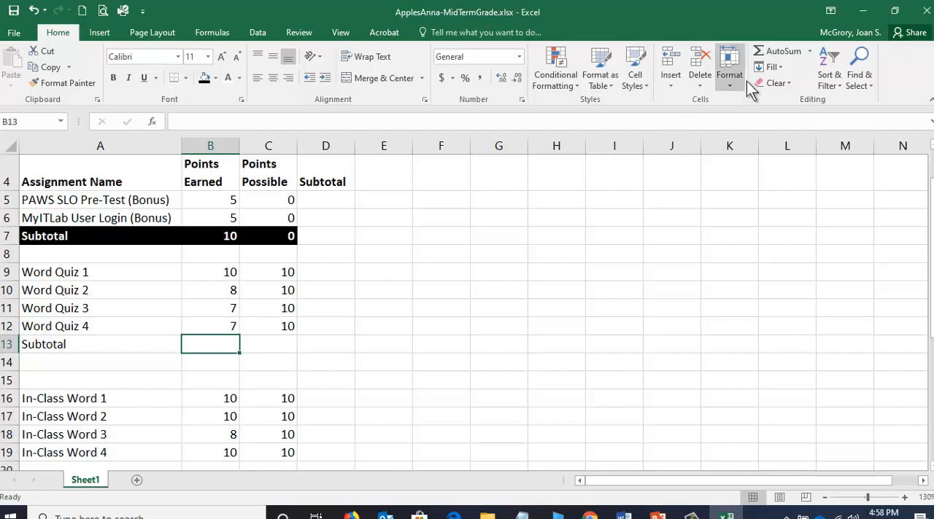
Total the Word Quiz points earned in B13 and points possible in C13 with AutoSum.
click(778, 45)
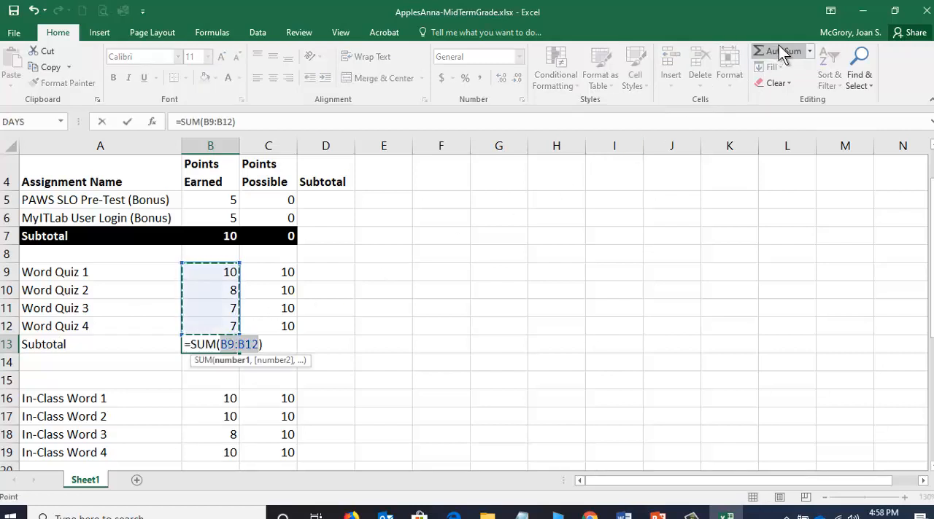
key(Return)
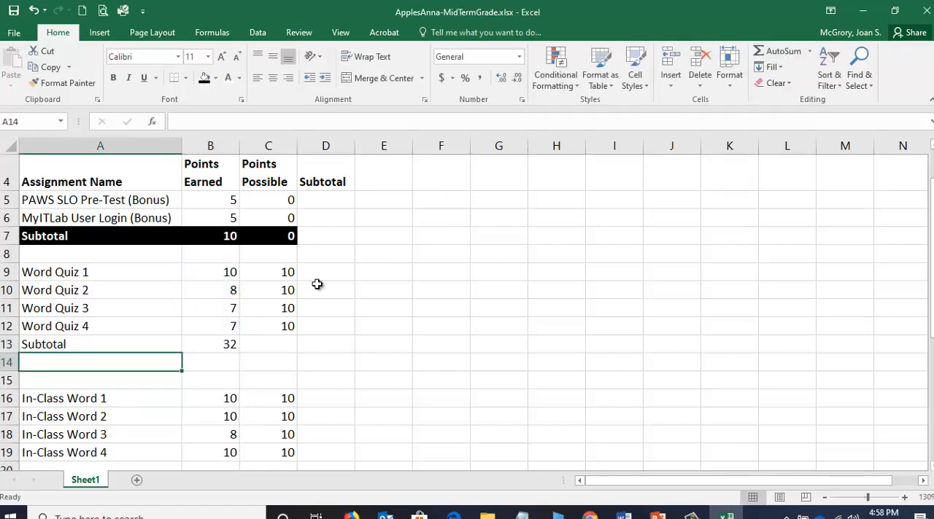
click(282, 340)
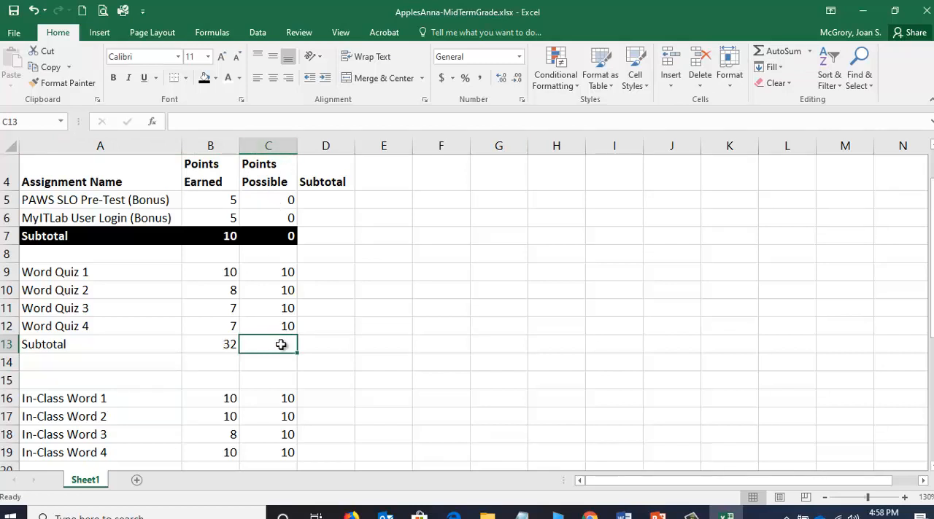
click(779, 51)
key(Return)
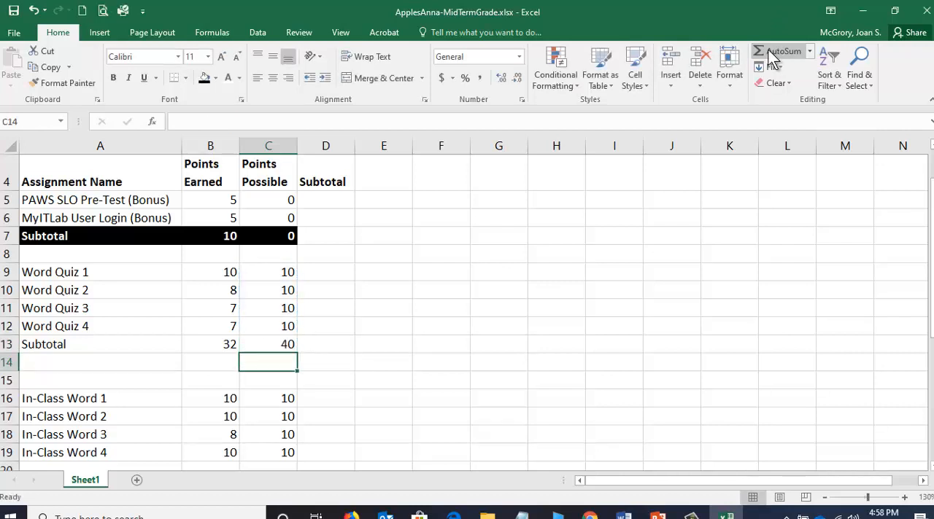
Format the Word Quiz subtotal row A13:C13 with bold text, black fill and white font color.
click(85, 345)
drag(92, 345, 274, 341)
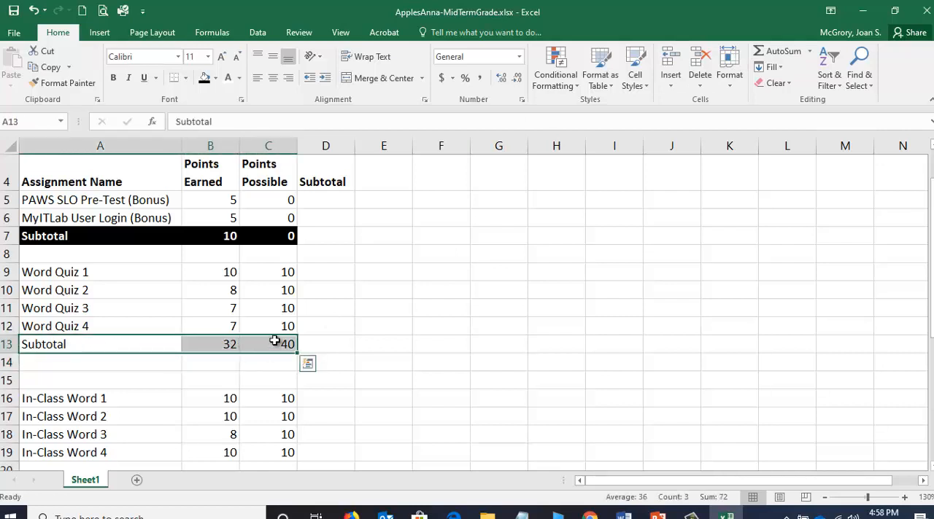
click(113, 77)
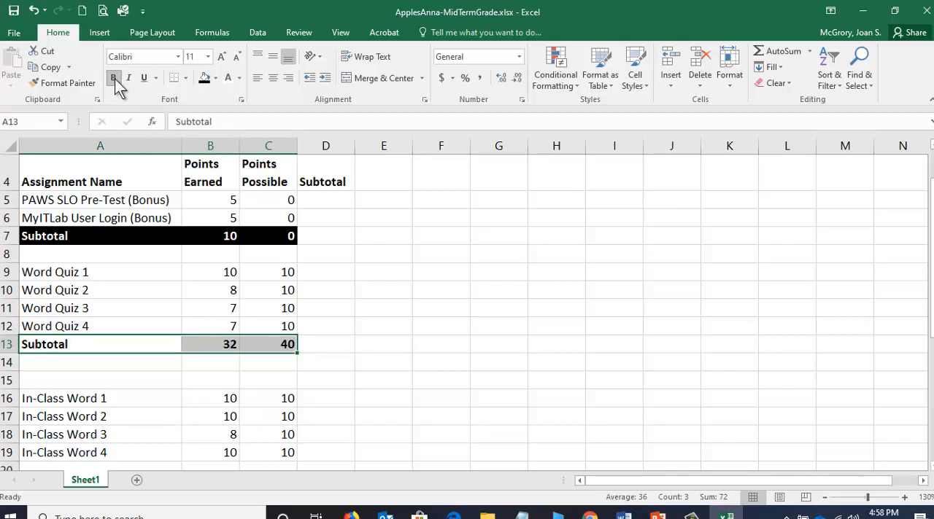
click(205, 79)
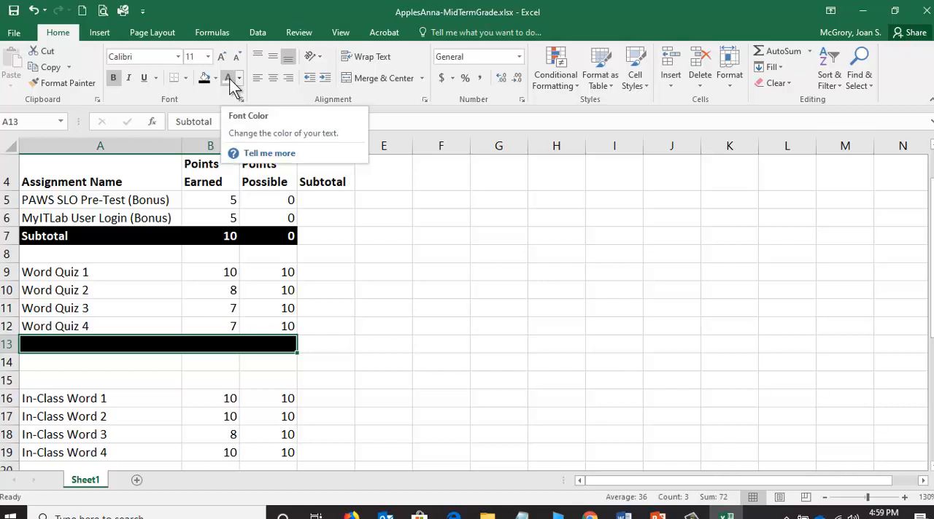
click(227, 79)
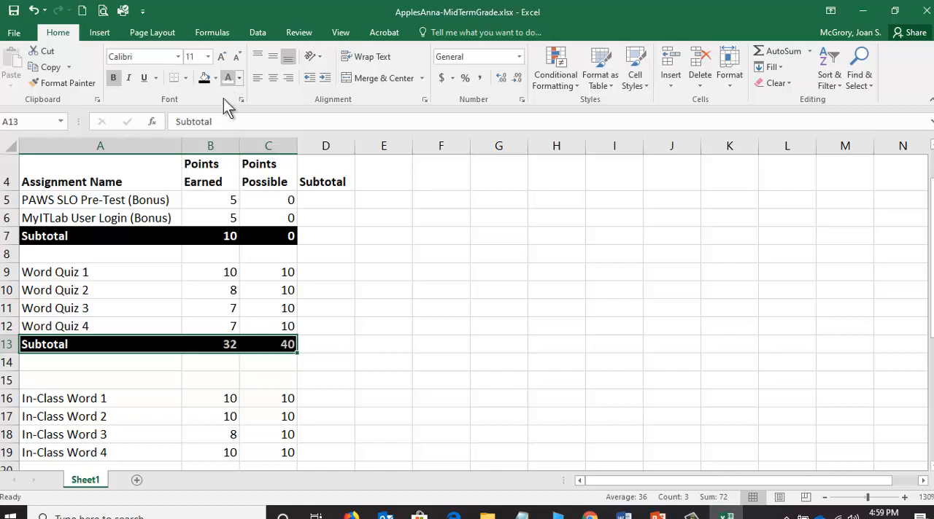
click(118, 372)
Insert two blank rows at row 20, directly below In-Class Word 4.
scroll(117, 371, down, 3)
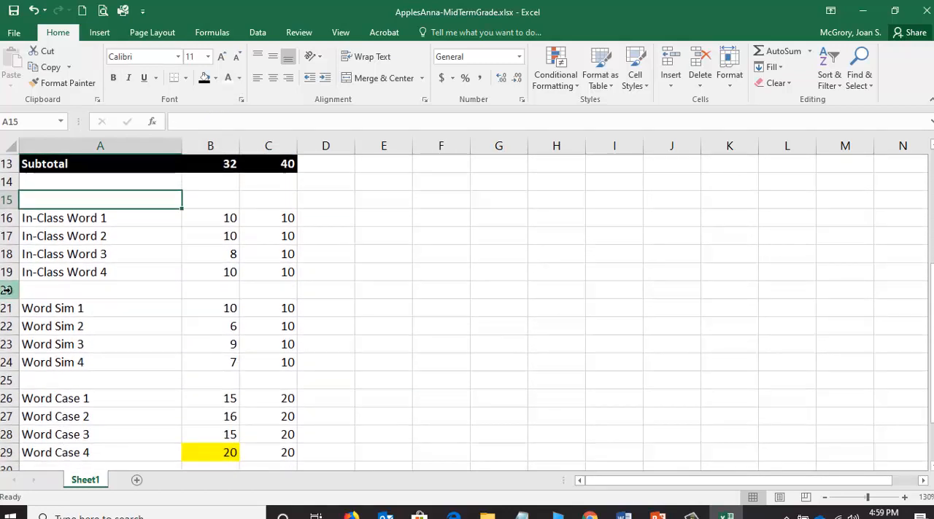
click(6, 290)
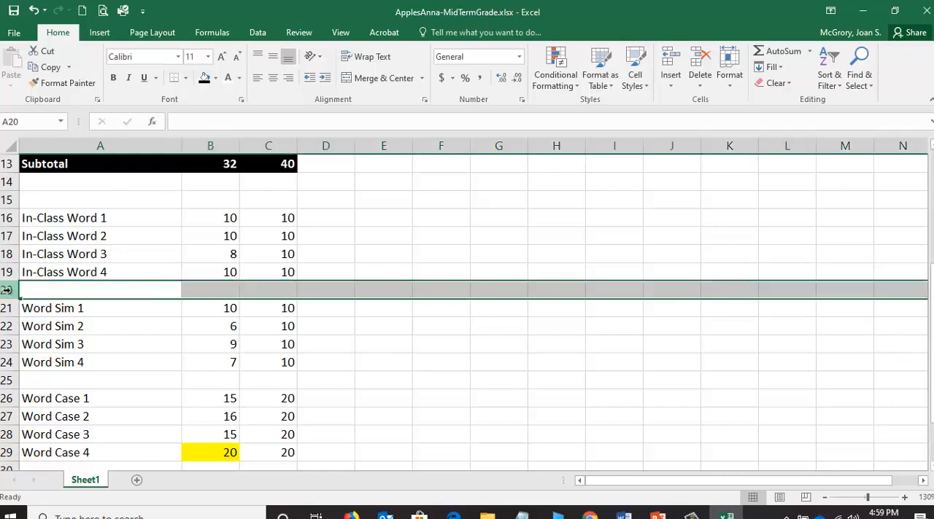
right_click(6, 291)
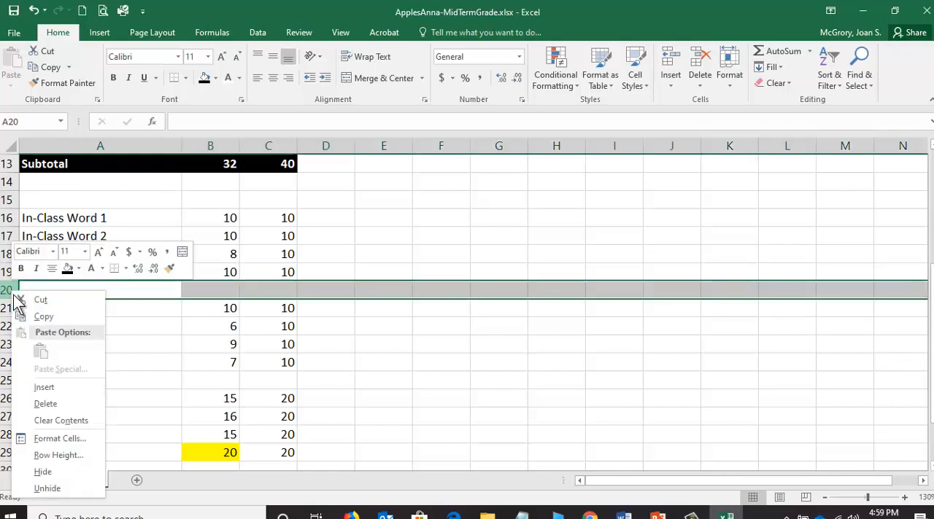
click(48, 386)
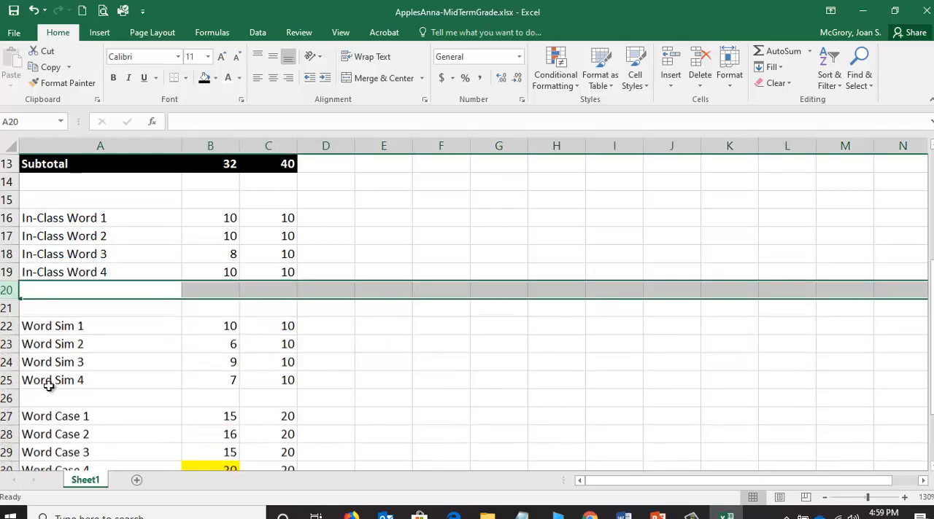
right_click(6, 290)
click(48, 386)
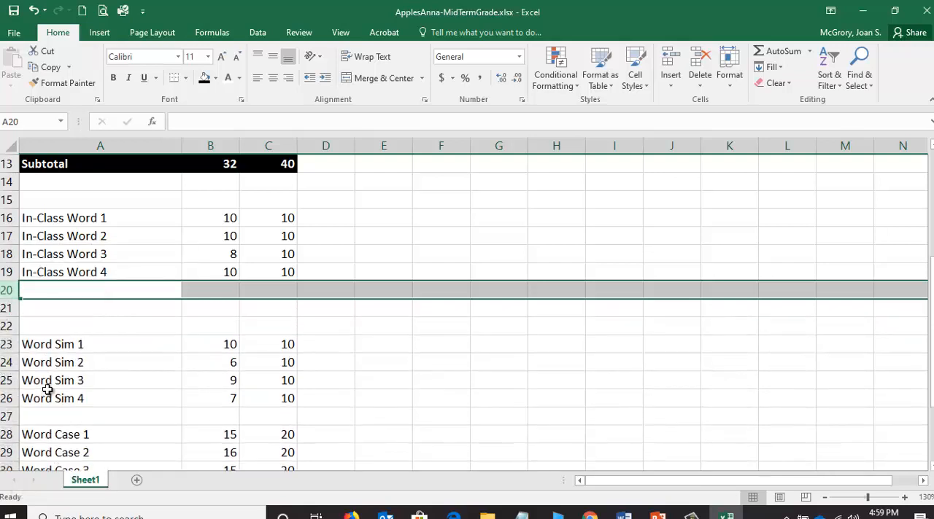
Label cell A20 below the In-Class Word entries as Subtotal.
click(58, 288)
double_click(58, 289)
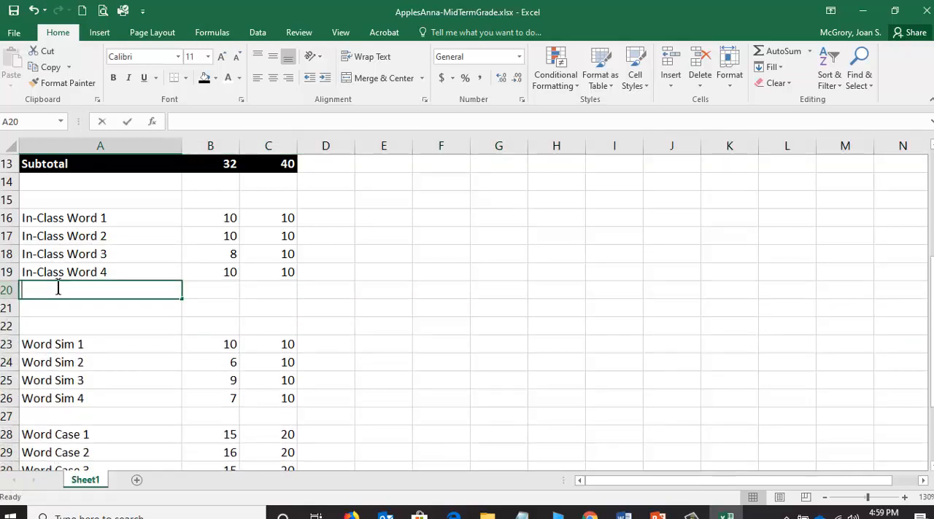
text(Subtotal)
key(Tab)
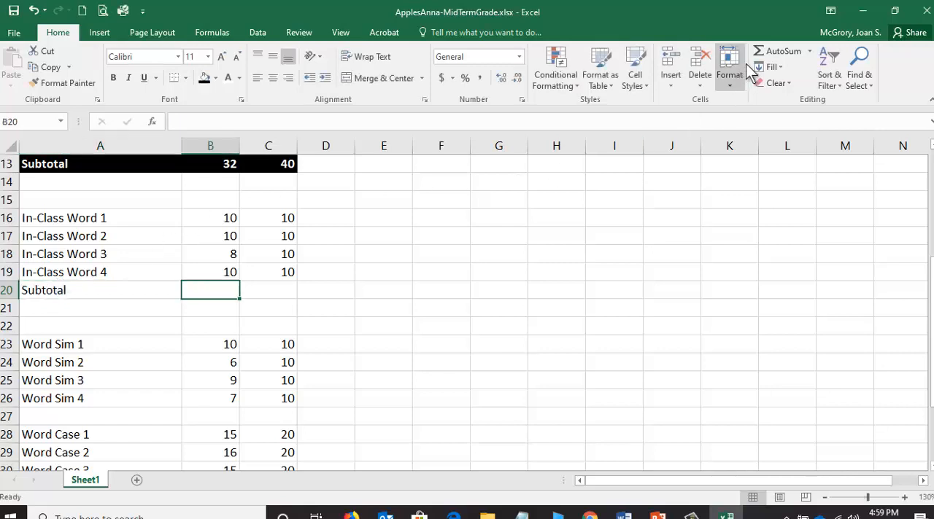
Total the In-Class Word points earned in B20 and points possible in C20 with AutoSum.
click(775, 53)
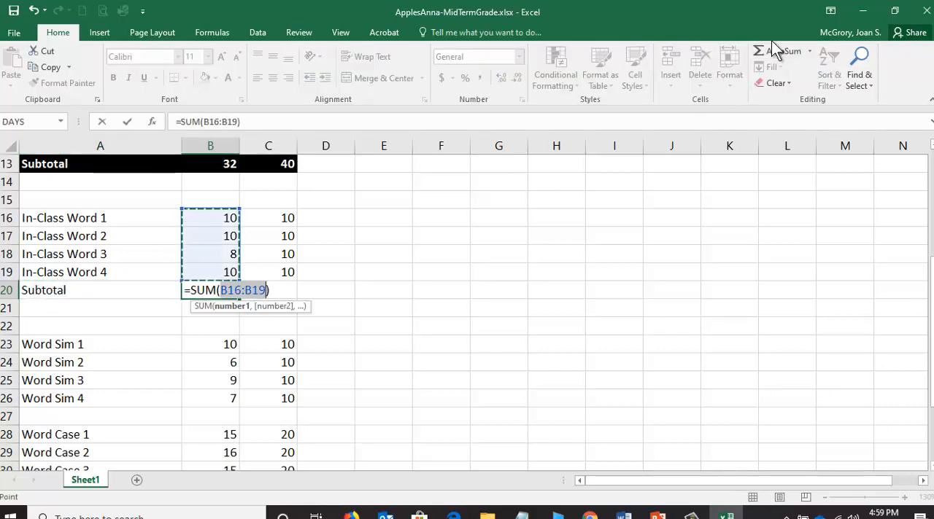
key(Return)
click(286, 291)
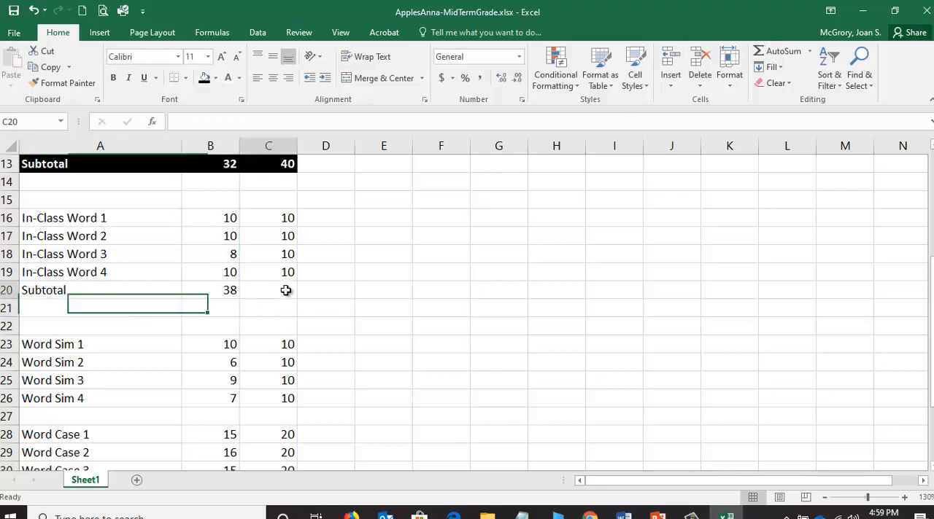
click(780, 51)
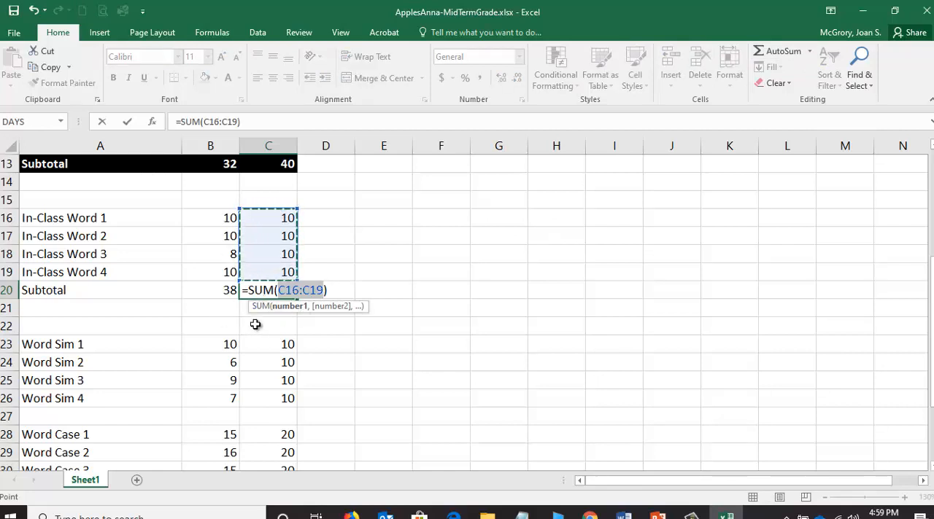
click(128, 122)
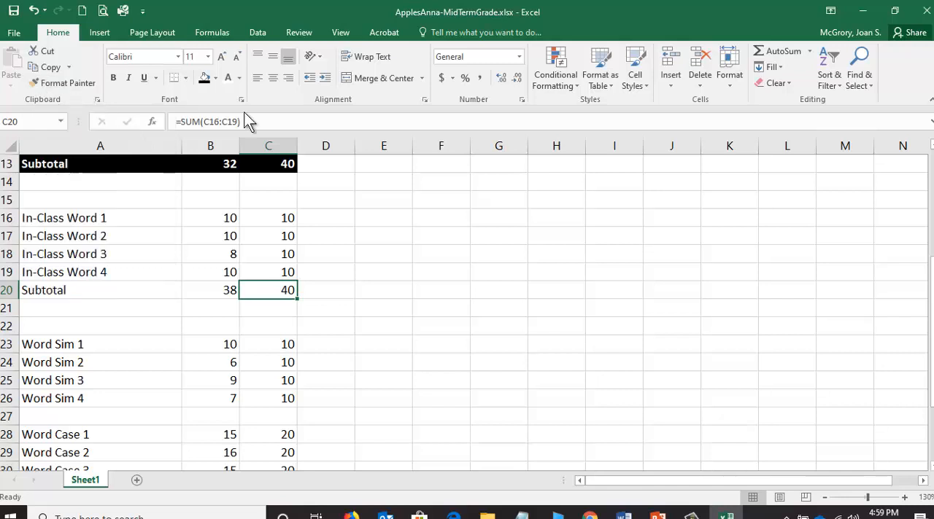
Copy the formatting of the Word Quiz subtotal label A13 onto the In-Class Word subtotal row A20:C20 with Format Painter.
click(58, 82)
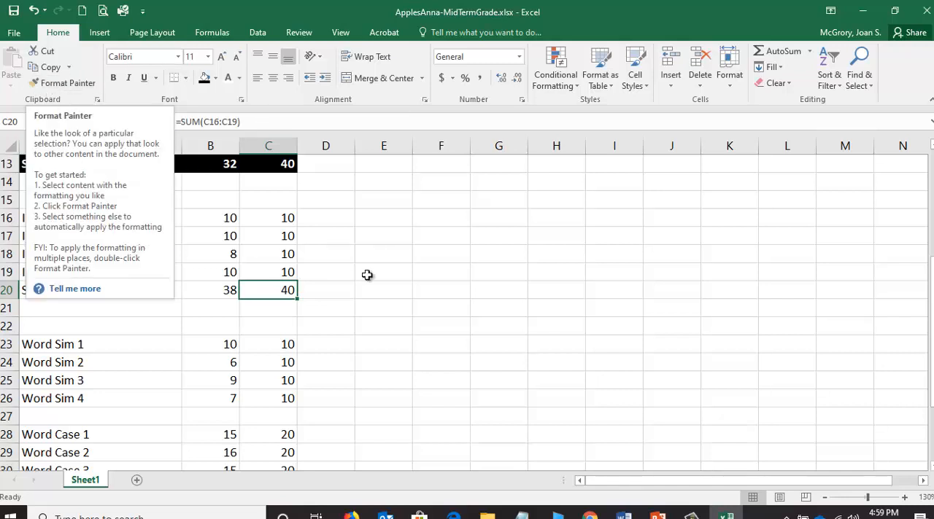
click(121, 164)
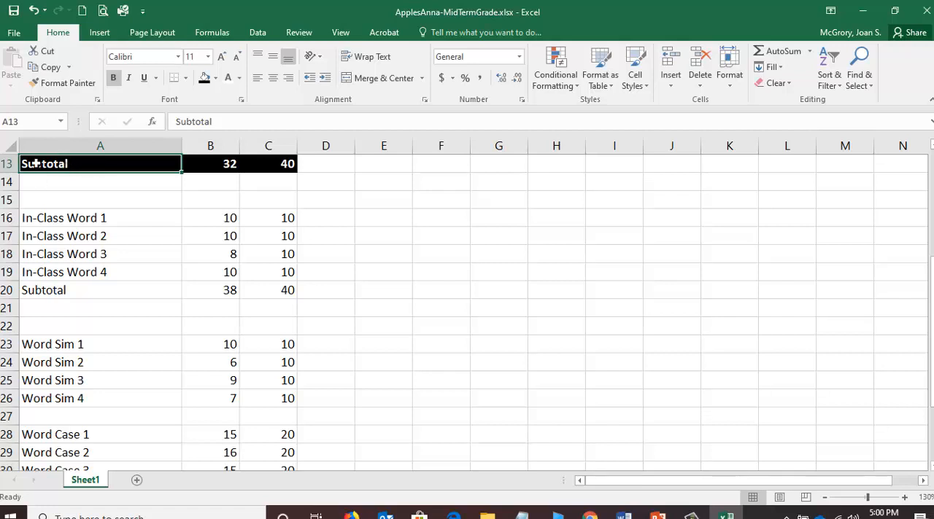
click(64, 83)
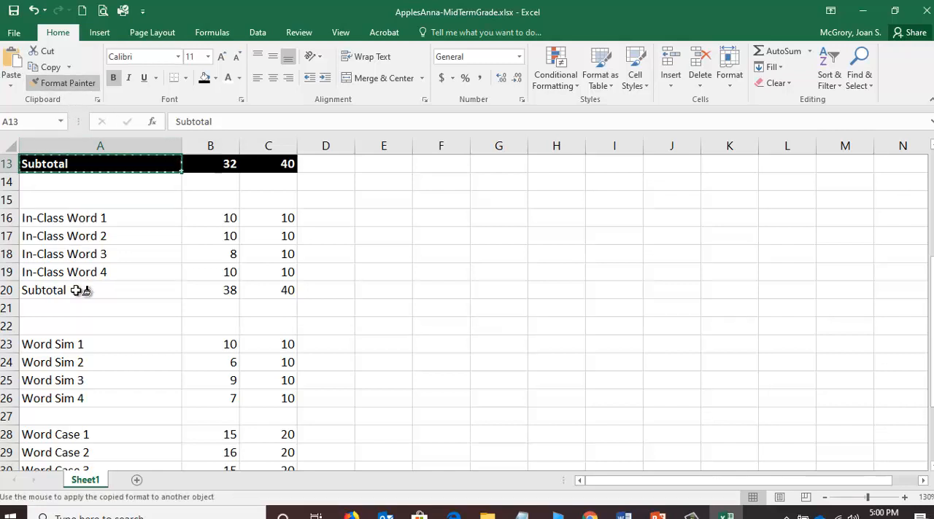
drag(65, 290, 281, 290)
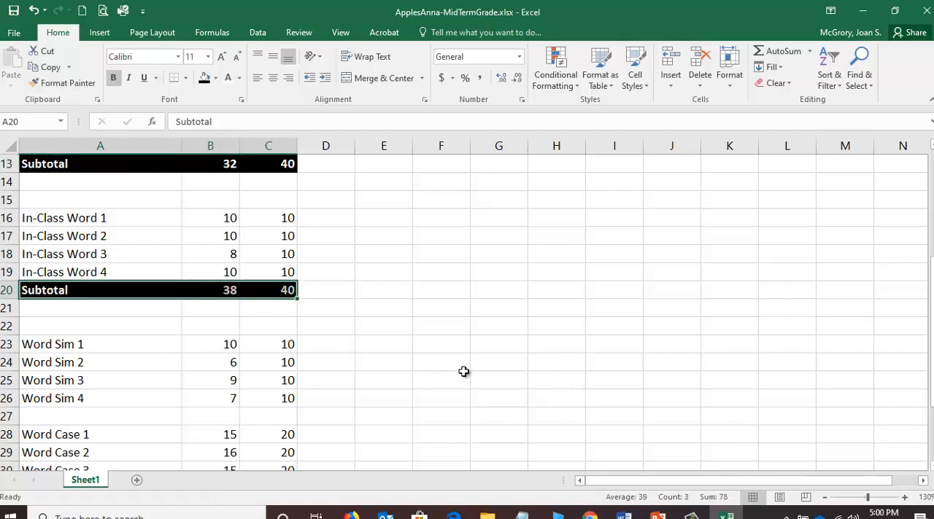
Insert two blank rows at row 27, directly below Word Sim 4.
scroll(305, 358, down, 1)
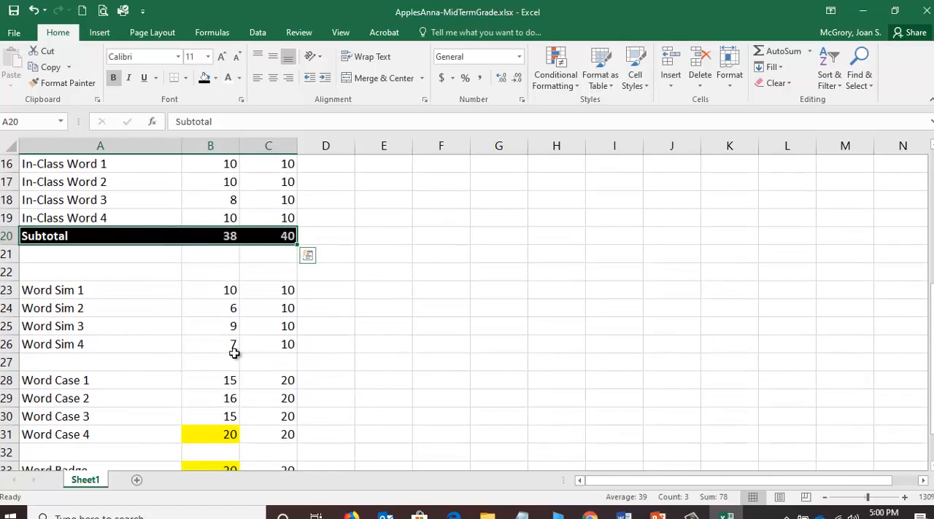
scroll(86, 319, down, 1)
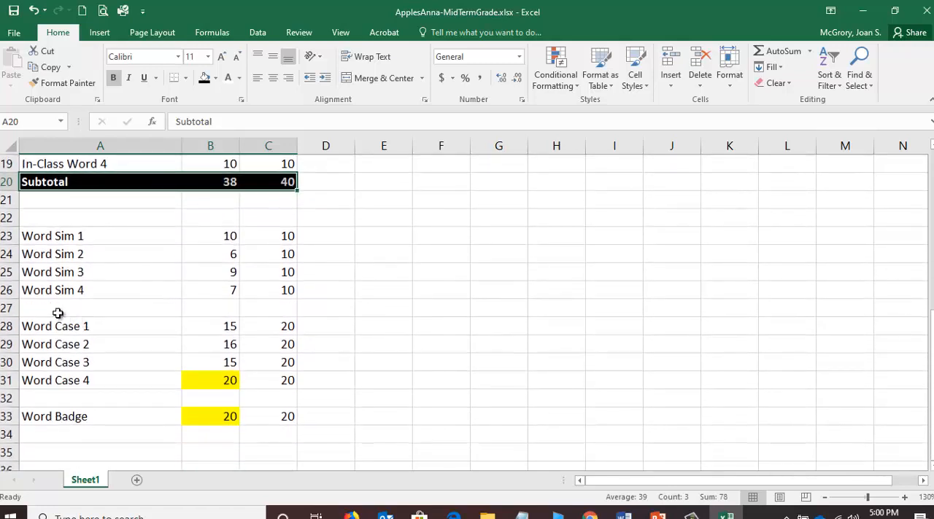
click(15, 308)
right_click(15, 309)
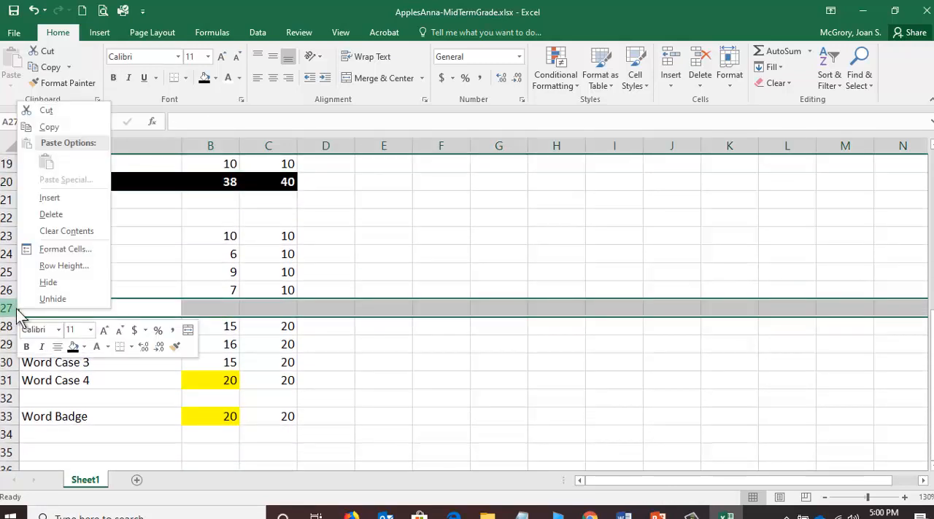
click(51, 197)
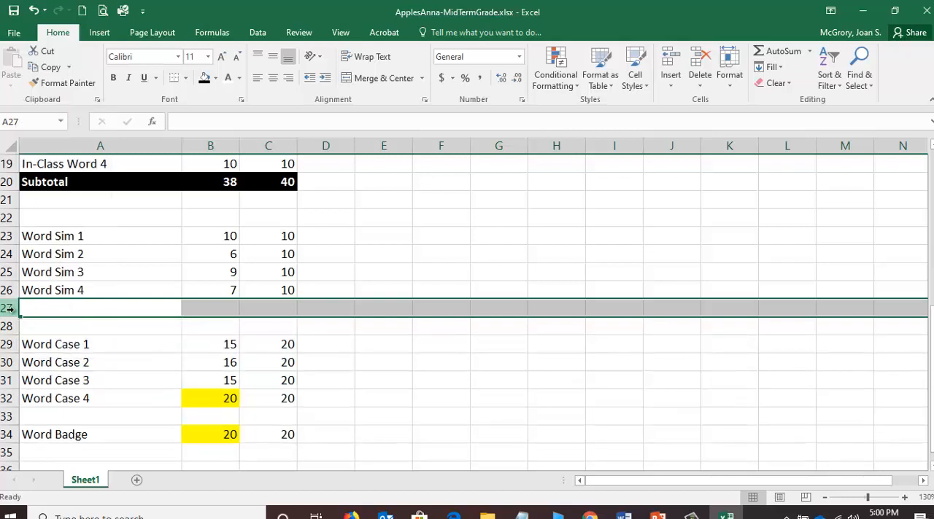
right_click(6, 308)
click(64, 204)
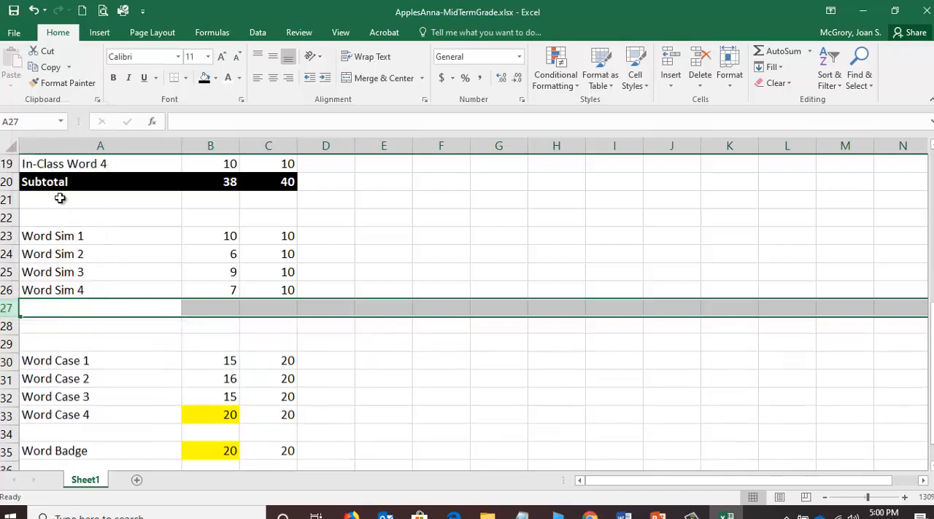
Copy the formatted Subtotal label from A20 into A27 below the Word Sim entries.
click(80, 310)
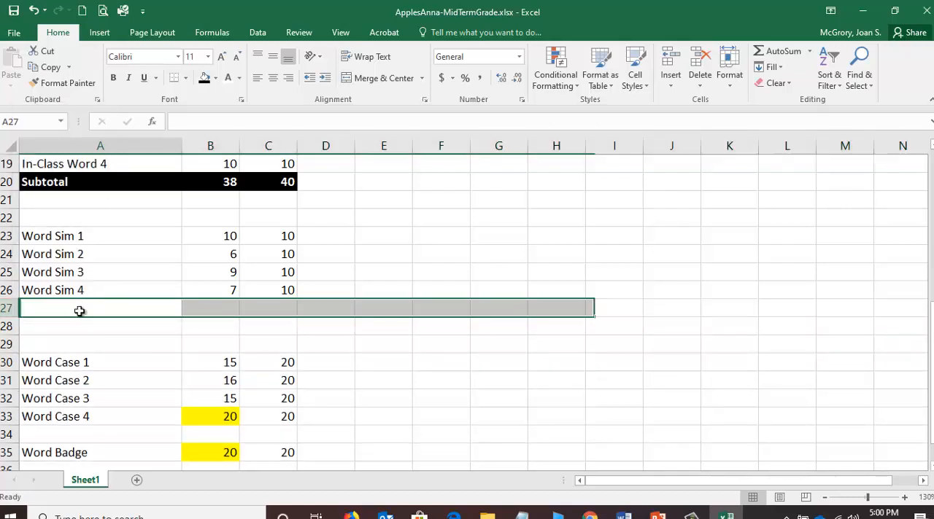
click(83, 183)
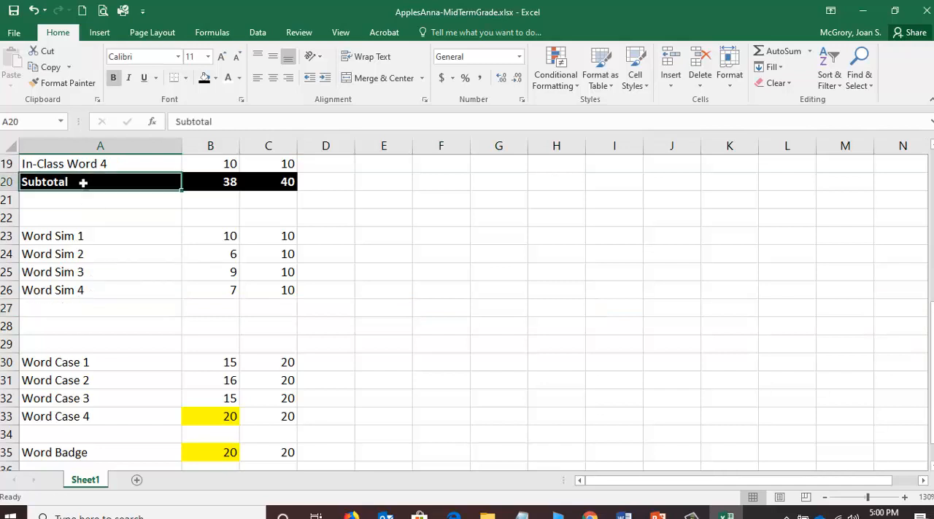
right_click(84, 183)
click(113, 210)
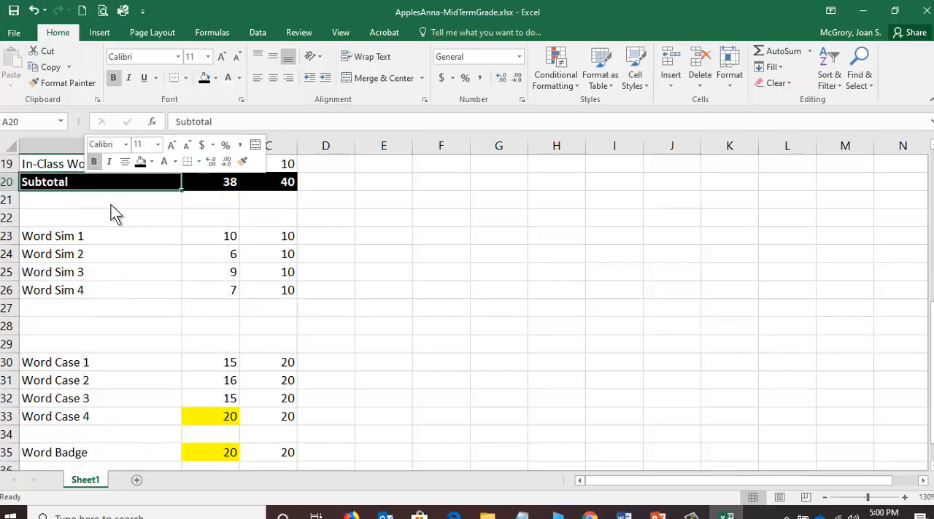
click(86, 309)
right_click(85, 309)
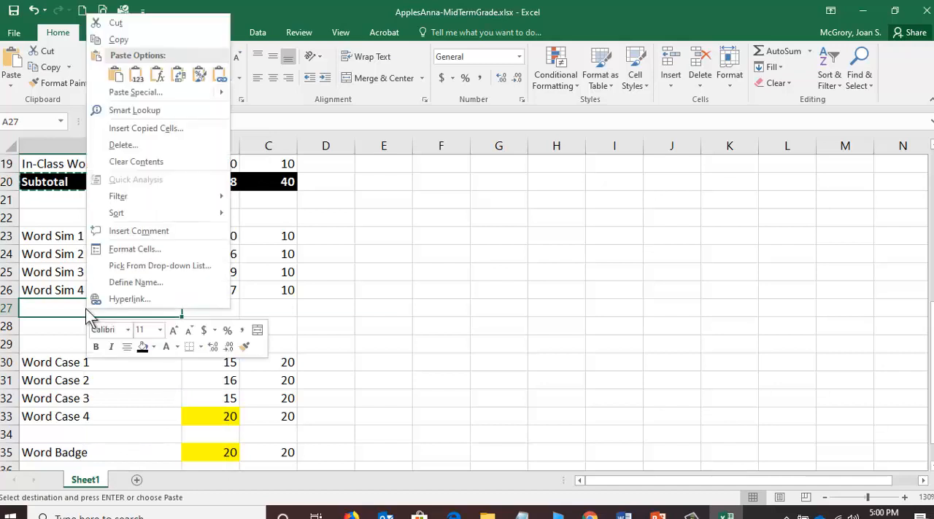
click(121, 77)
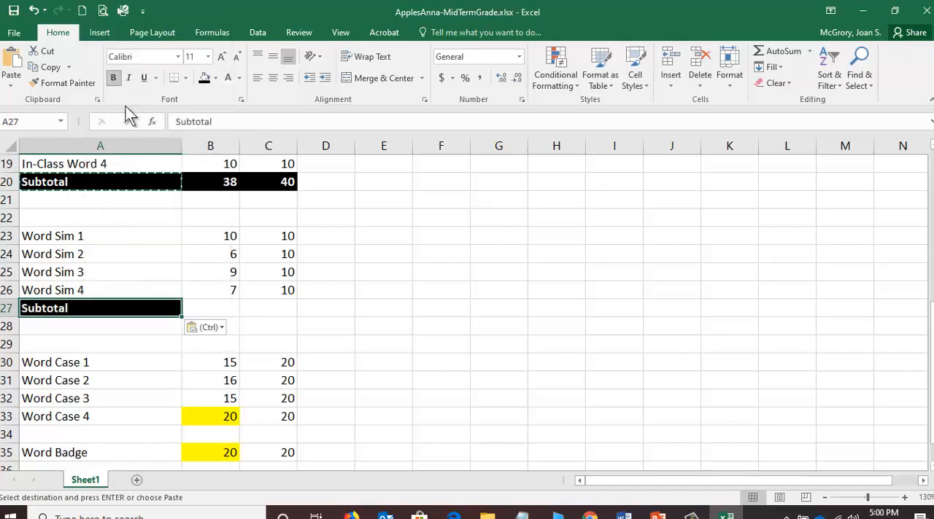
Total the Word Sim points earned in B27 and points possible in C27 with AutoSum.
click(223, 309)
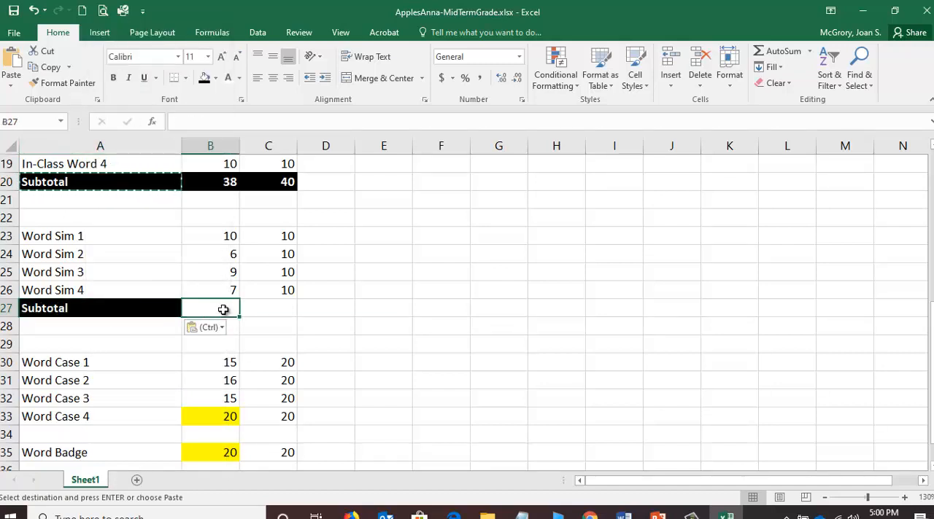
click(767, 52)
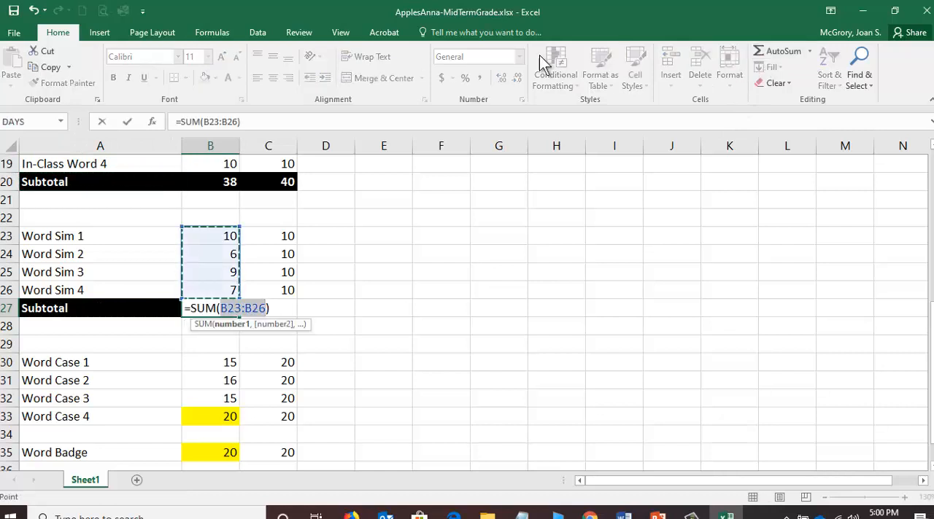
click(128, 122)
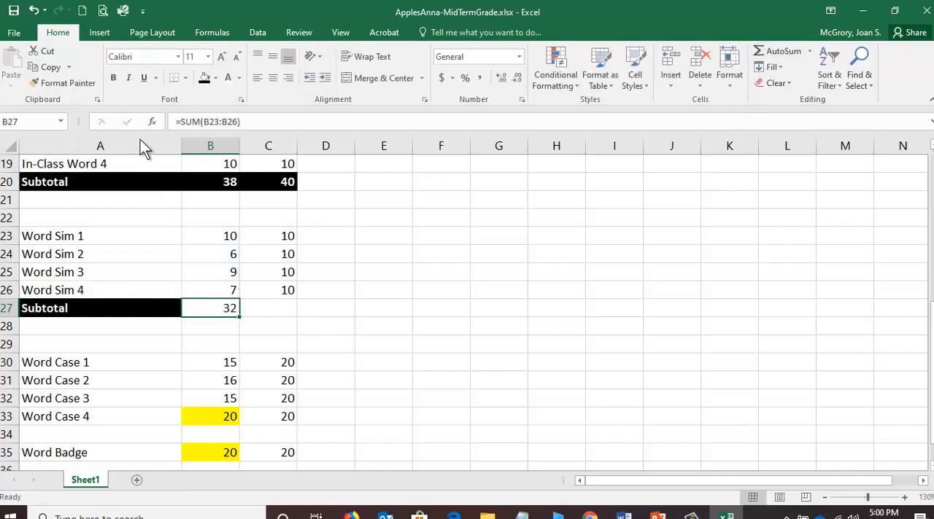
click(279, 309)
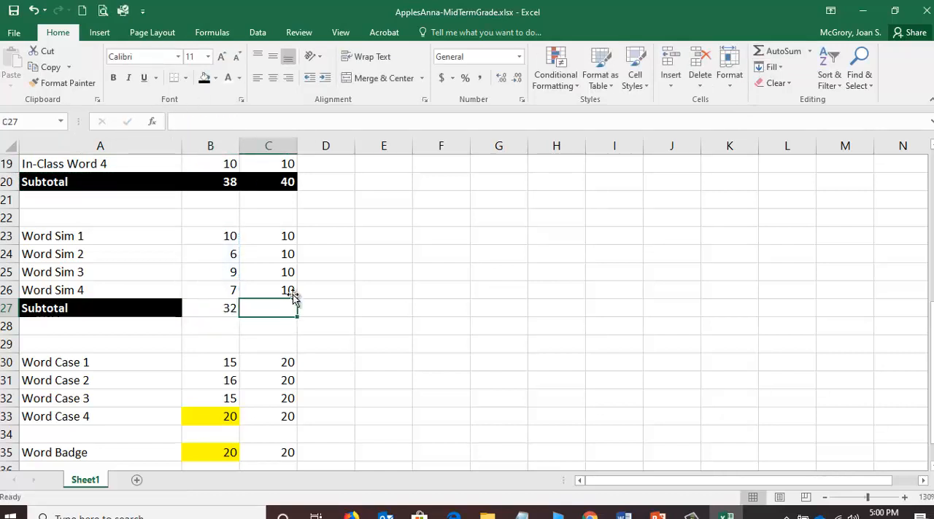
click(776, 51)
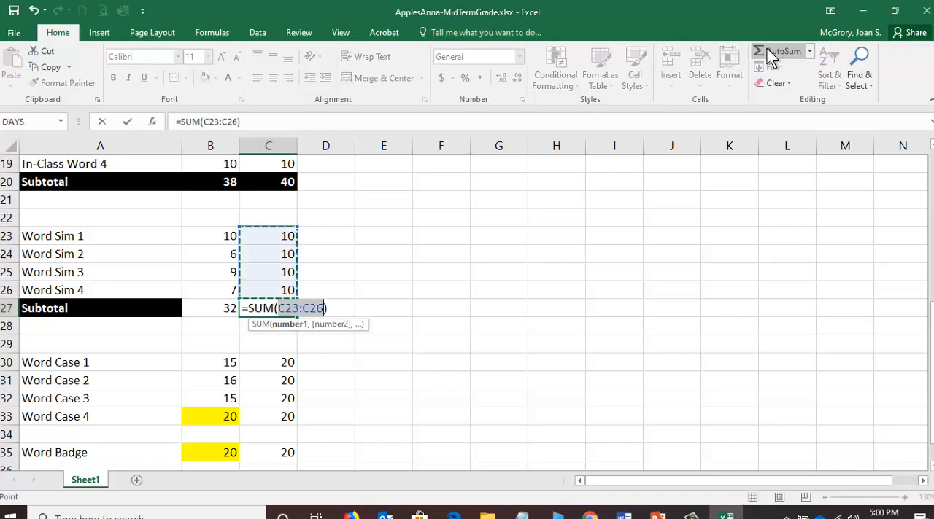
click(128, 123)
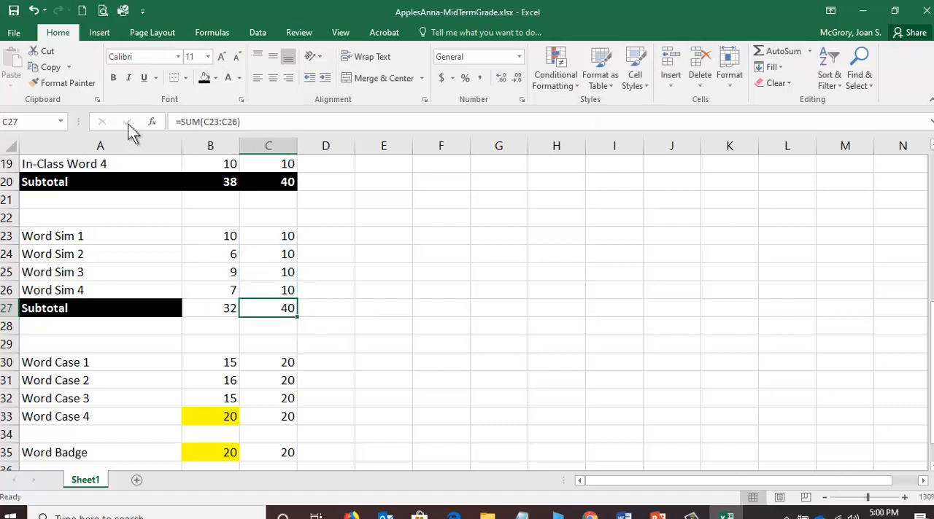
Copy the formatting of subtotal cell B20 onto the Word Sim subtotals B27:C27 with Format Painter.
click(216, 183)
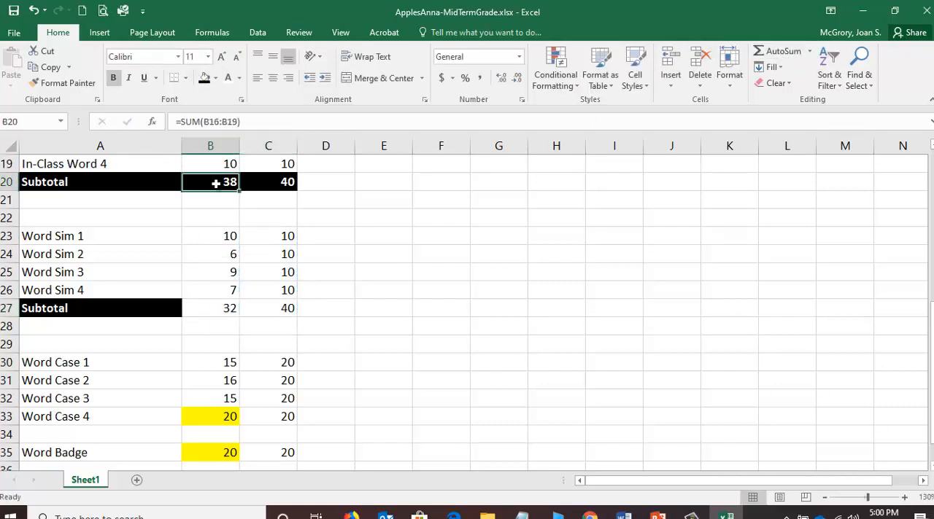
click(70, 81)
drag(221, 308, 266, 310)
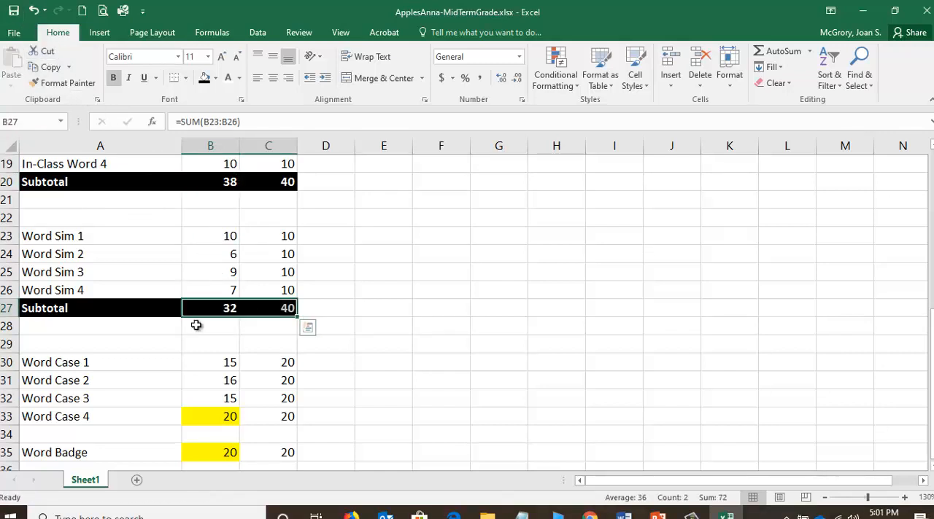
Insert two blank rows at row 34, directly below Word Case 4.
scroll(159, 328, down, 1)
scroll(159, 327, down, 1)
click(13, 382)
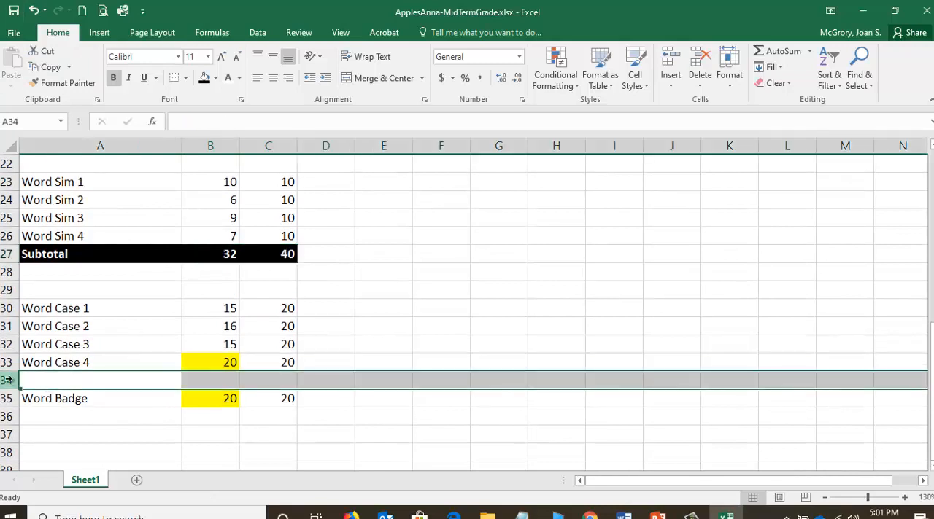
right_click(13, 382)
click(58, 266)
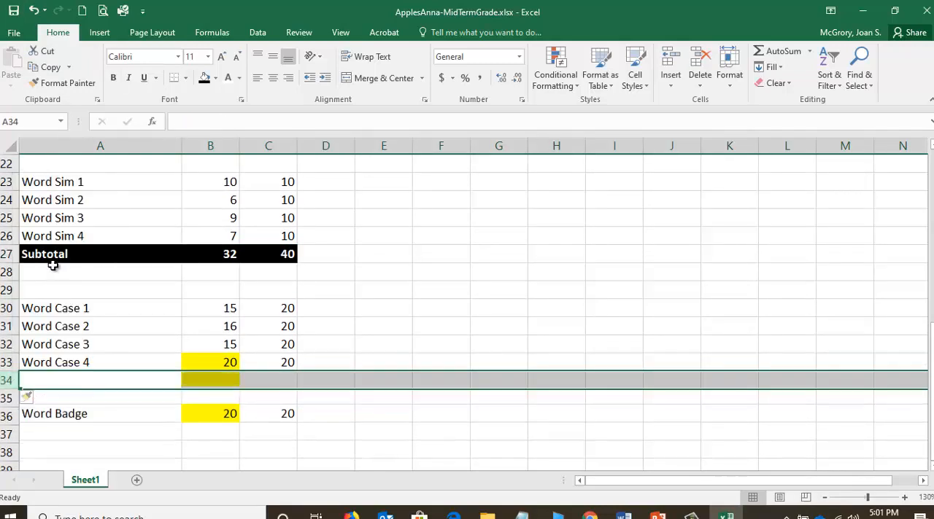
right_click(6, 380)
click(57, 270)
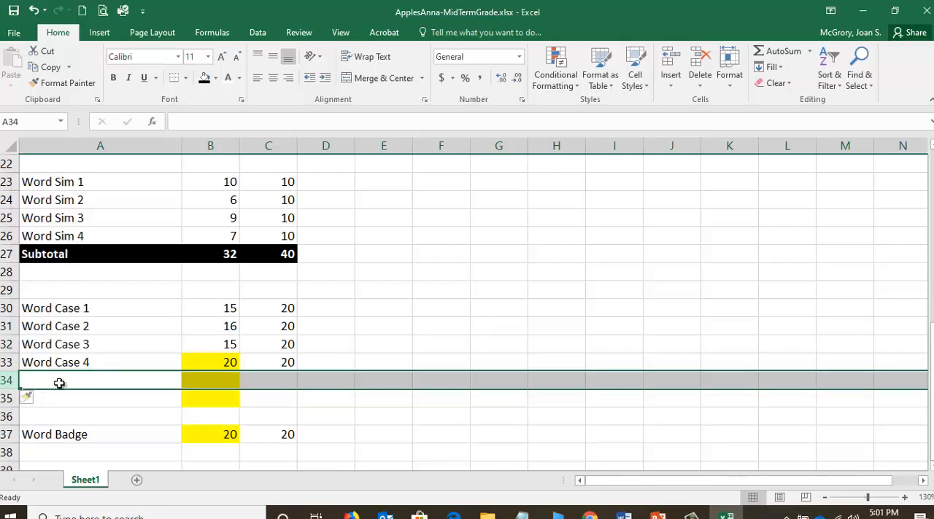
Copy the formatted Subtotal label from A27 into A34 below the Word Case entries.
click(78, 255)
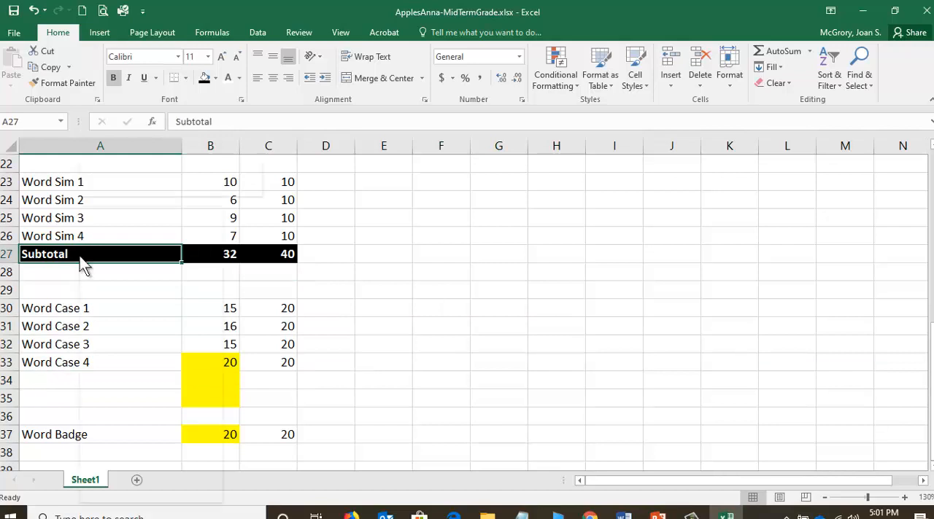
right_click(80, 257)
click(108, 234)
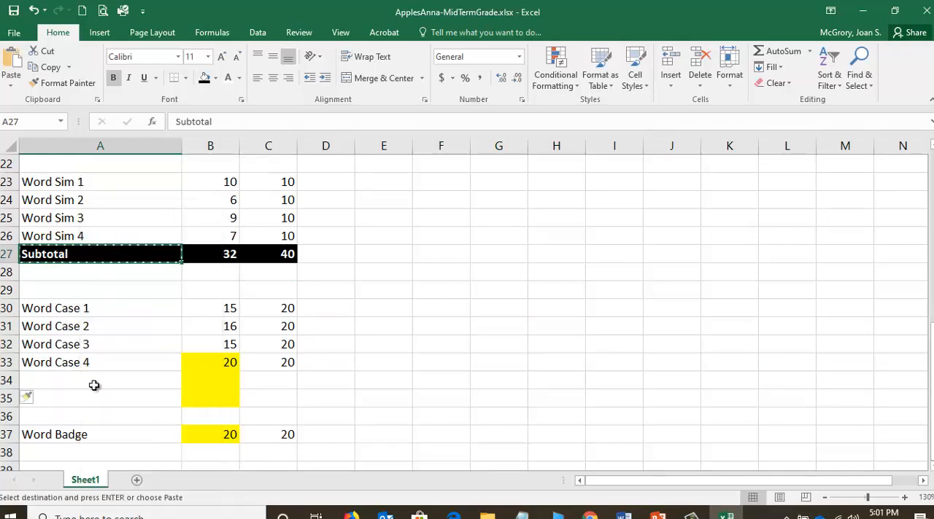
click(93, 385)
right_click(94, 385)
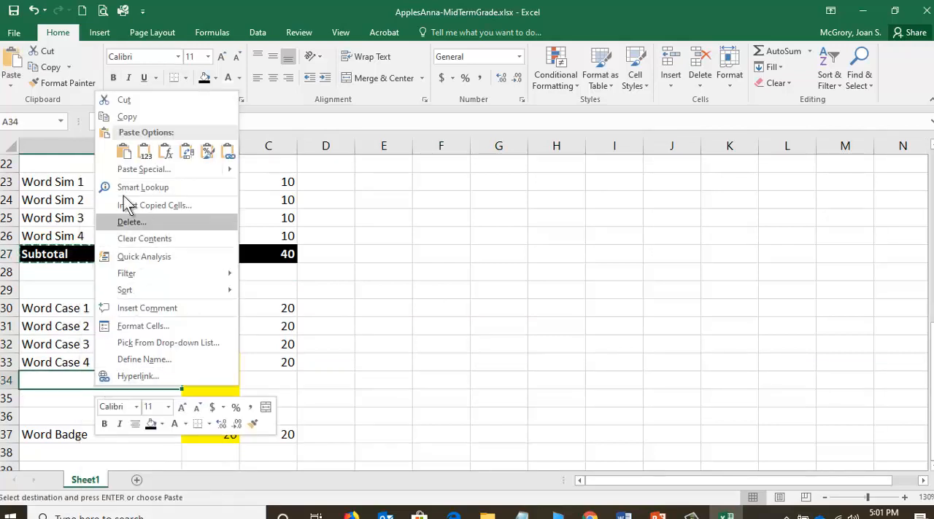
click(128, 149)
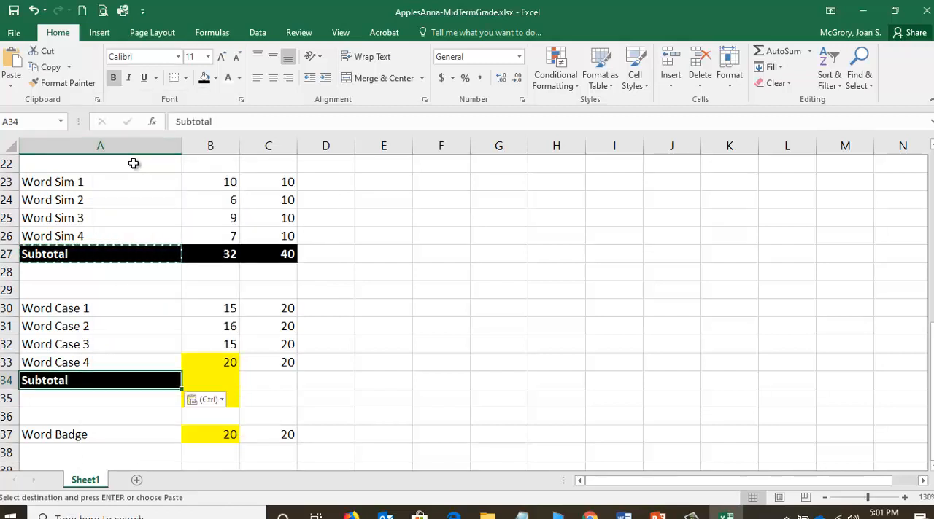
Total the Word Case points earned in B34 and points possible in C34 with AutoSum.
click(225, 378)
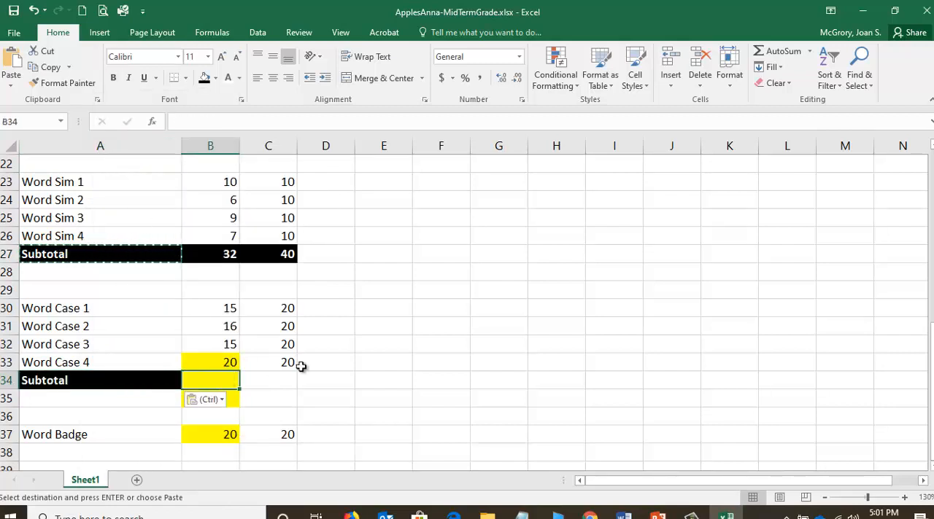
click(770, 52)
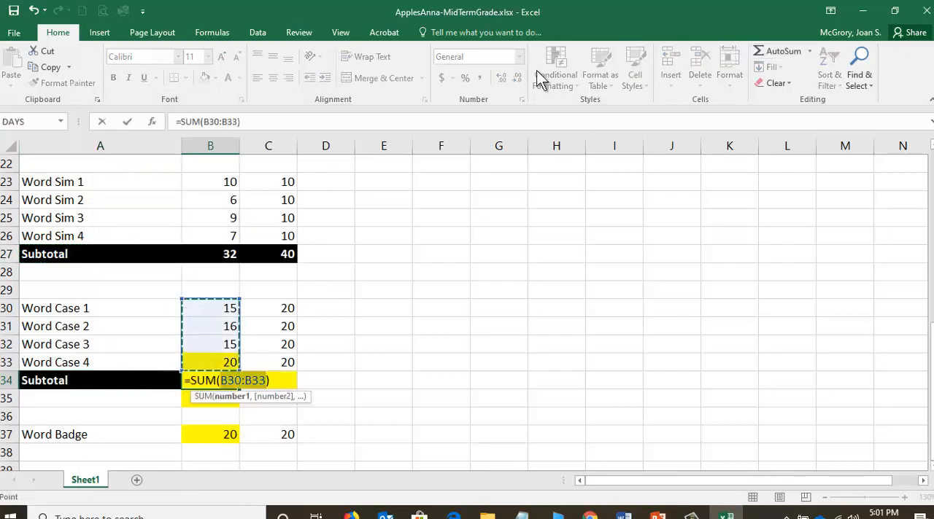
click(126, 122)
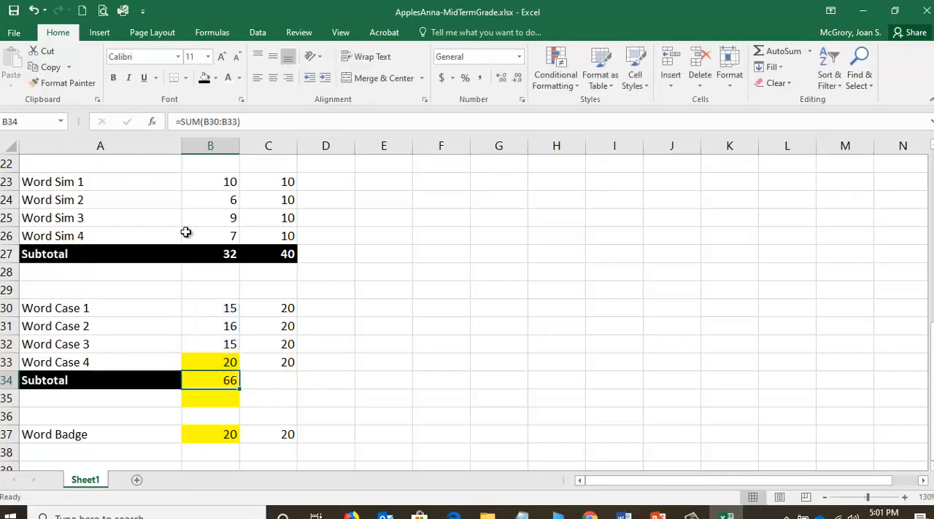
click(284, 380)
click(764, 53)
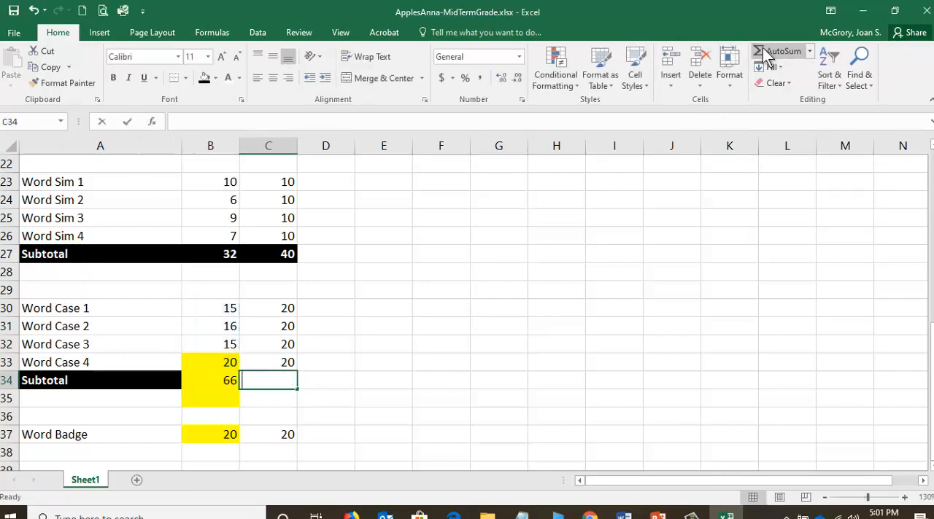
click(126, 122)
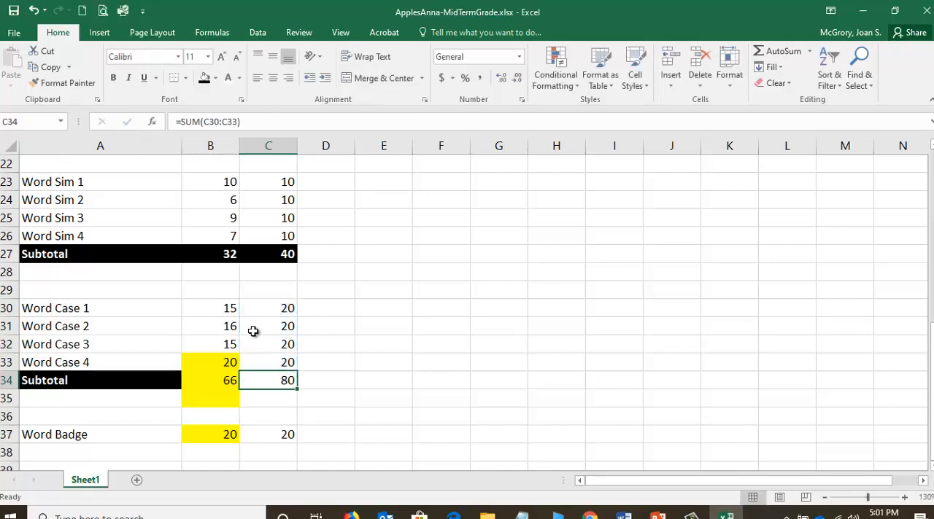
Copy the formatting of subtotal cell B27 onto the Word Case subtotals B34:C34 with Format Painter.
click(211, 253)
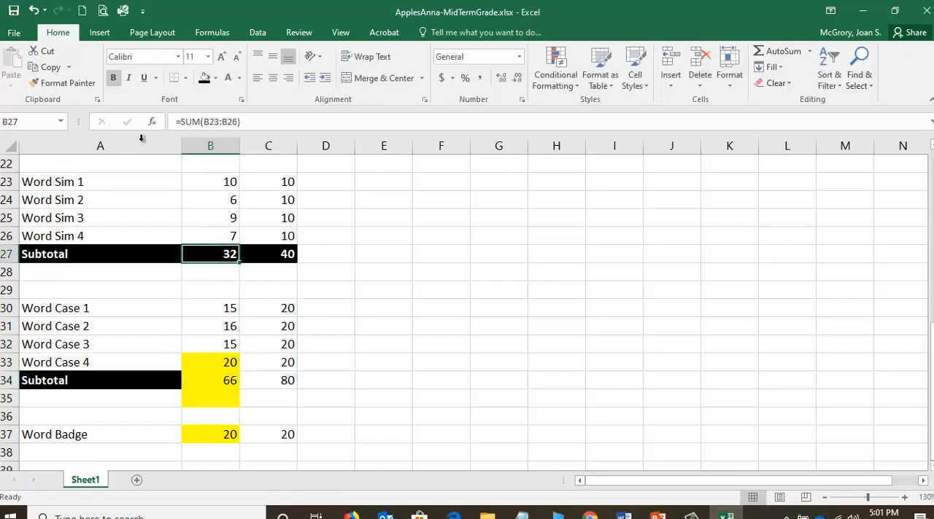
click(79, 81)
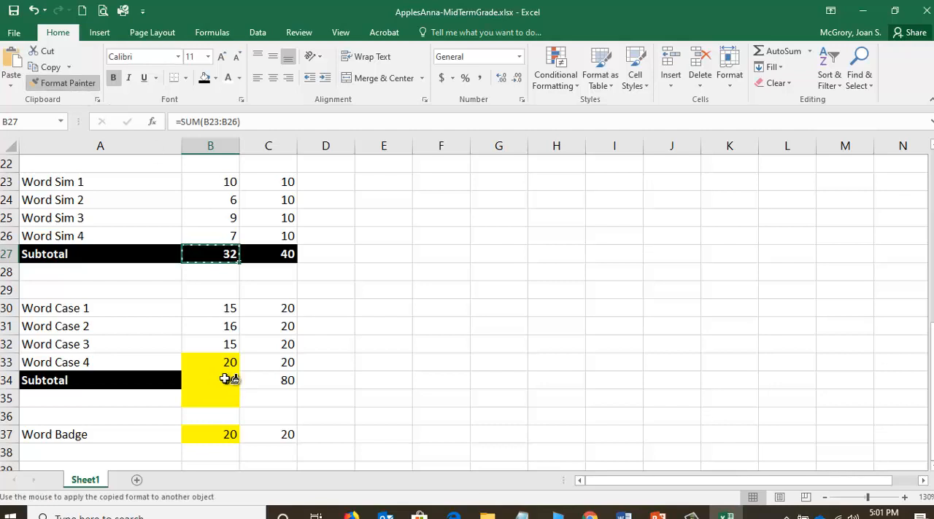
drag(225, 378, 261, 379)
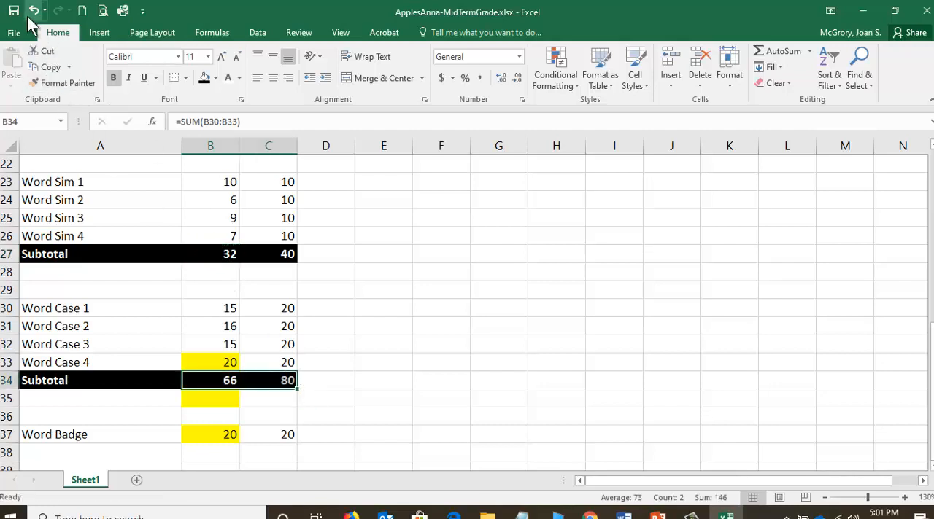
click(394, 347)
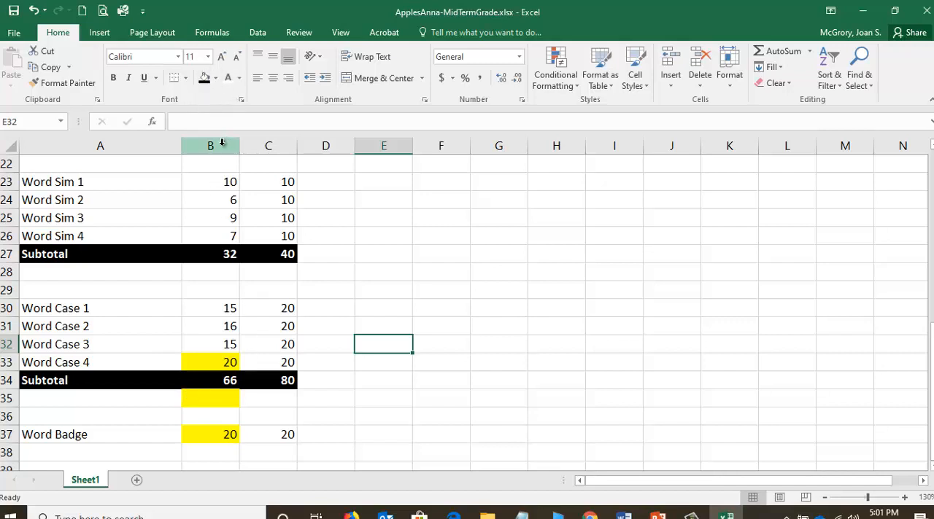
Remove the yellow fill from B35 by painting the plain format of blank cell G31 onto it.
click(515, 328)
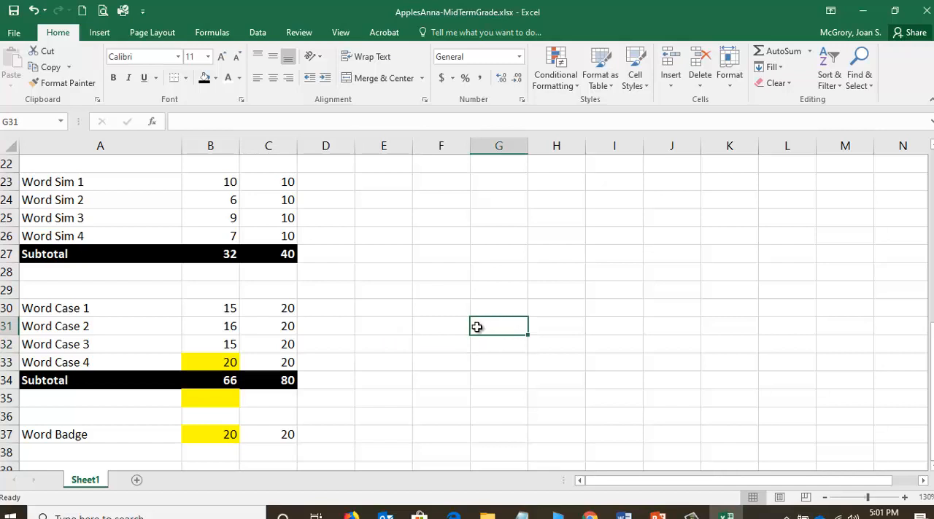
click(66, 81)
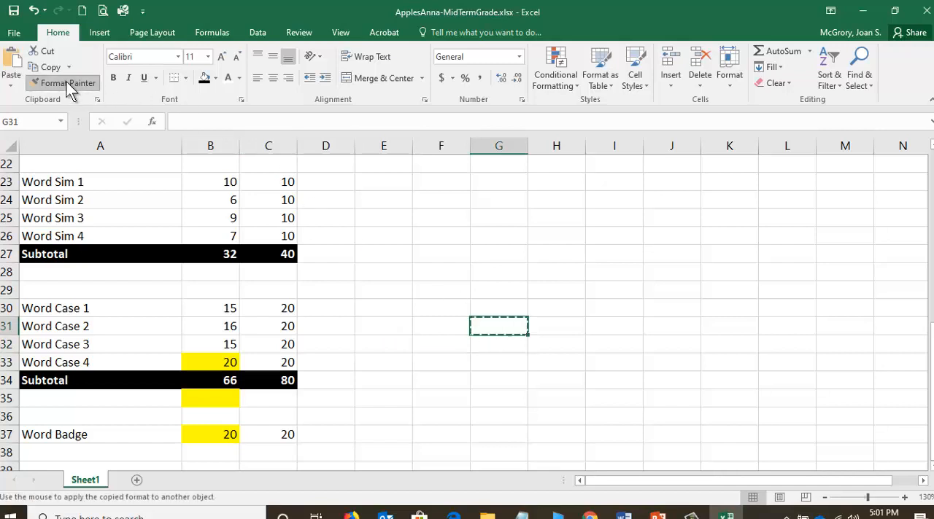
click(214, 407)
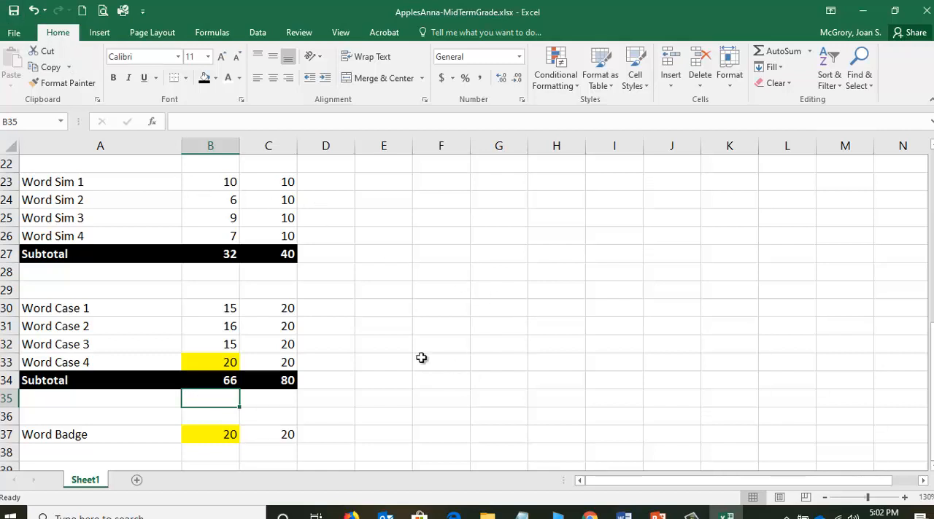
Copy the Word Case subtotal row A34:C34 into A38, directly below Word Badge.
scroll(219, 339, down, 1)
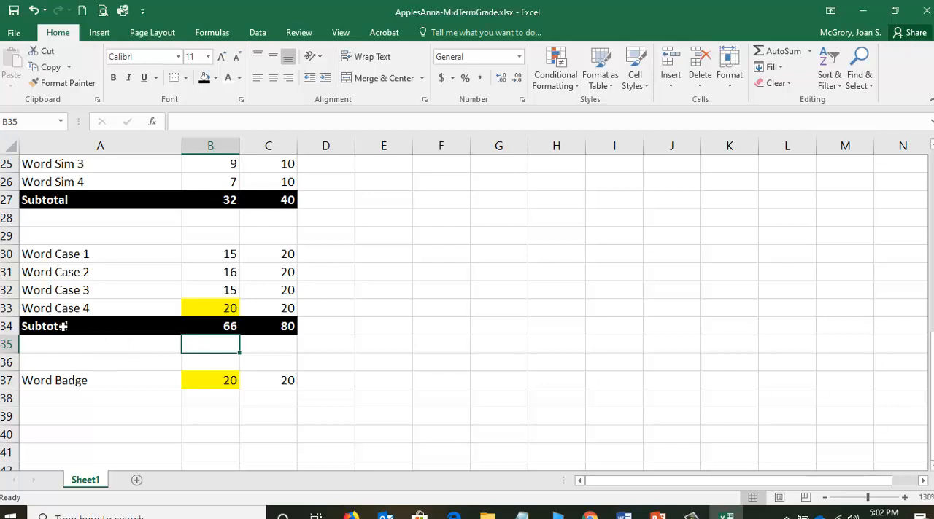
drag(71, 327, 256, 328)
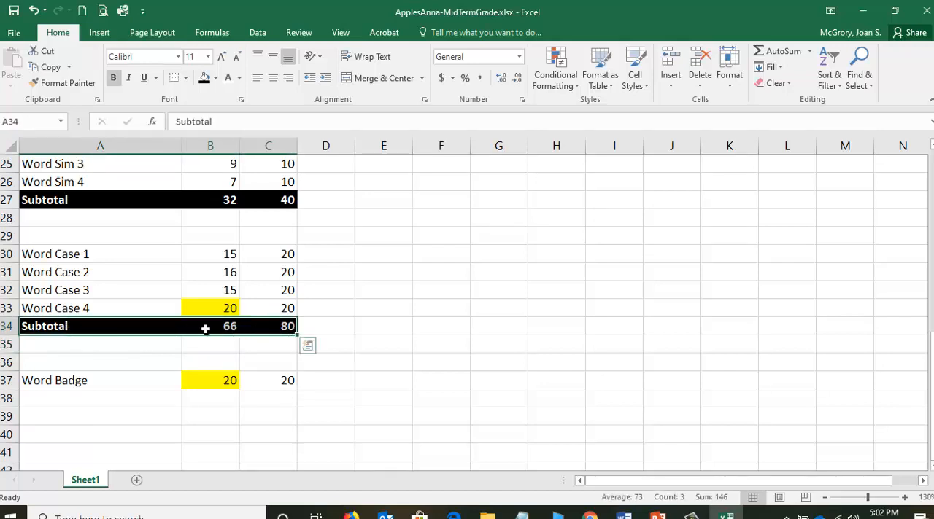
right_click(106, 328)
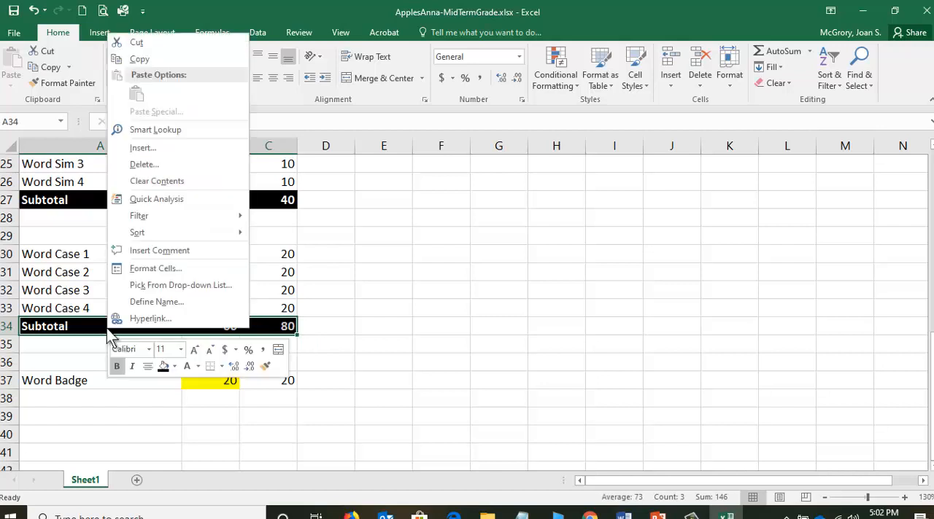
click(139, 60)
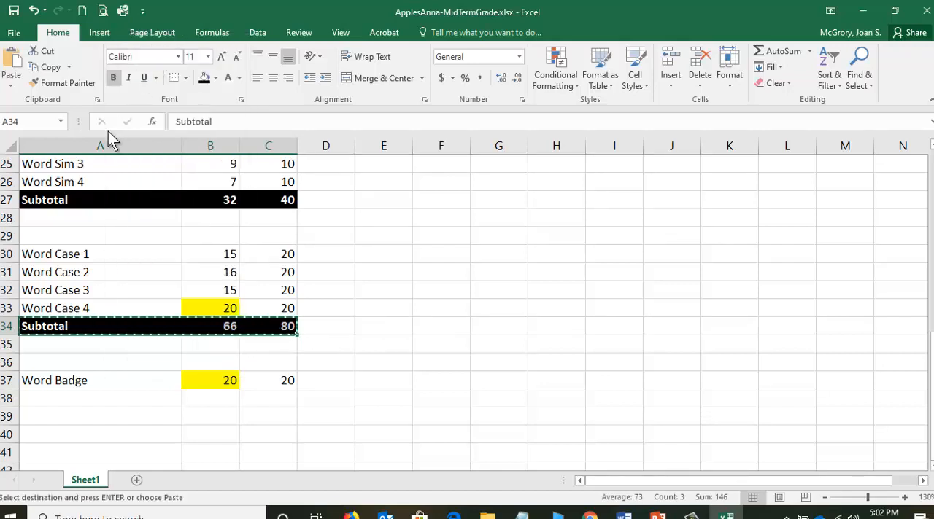
click(80, 398)
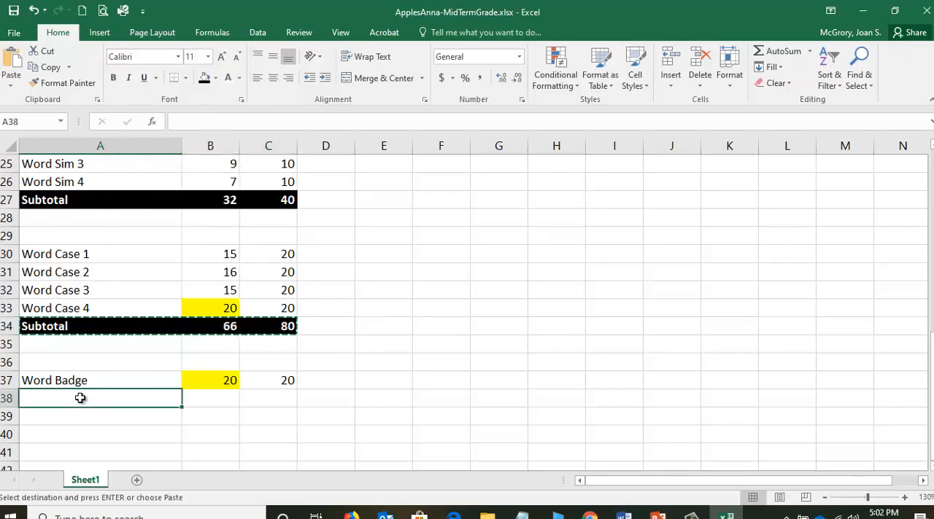
right_click(80, 398)
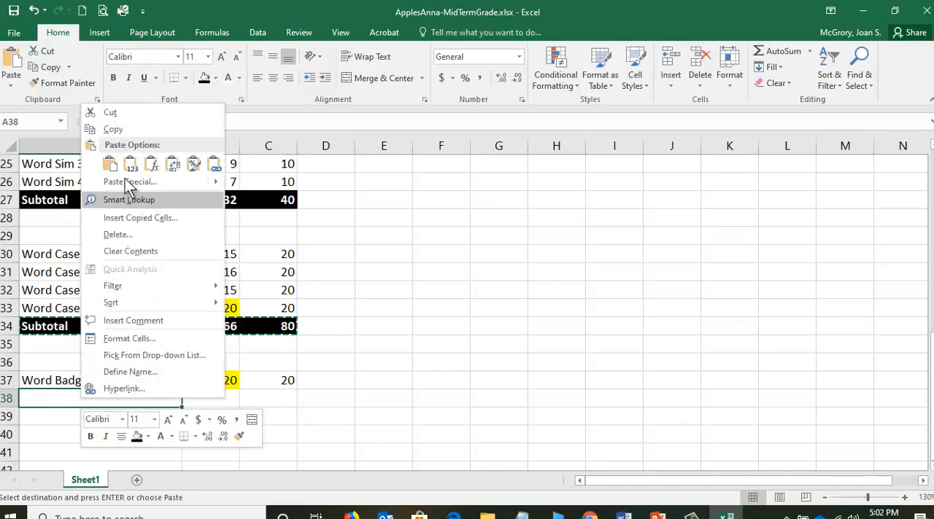
click(110, 163)
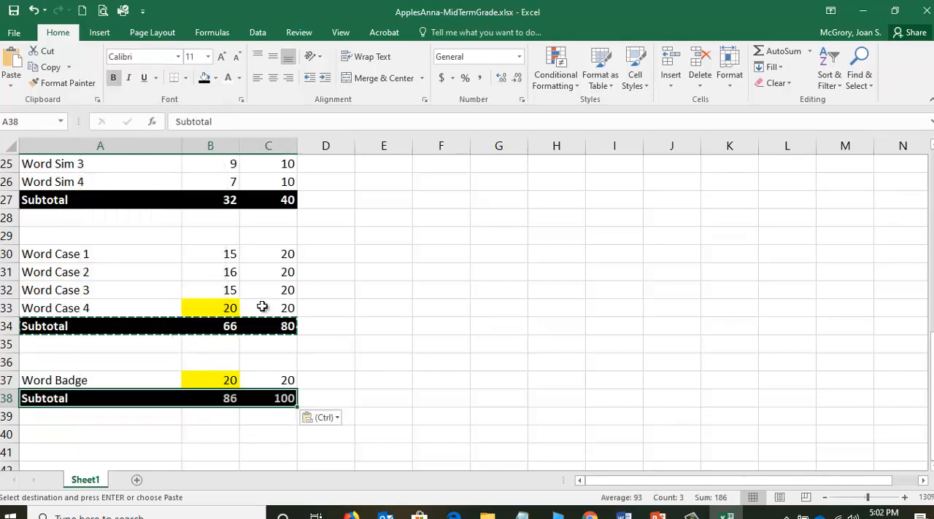
Replace the Word Badge subtotals with AutoSum formulas =SUM(B37) in B38 and =SUM(C37) in C38, and save the workbook.
click(220, 398)
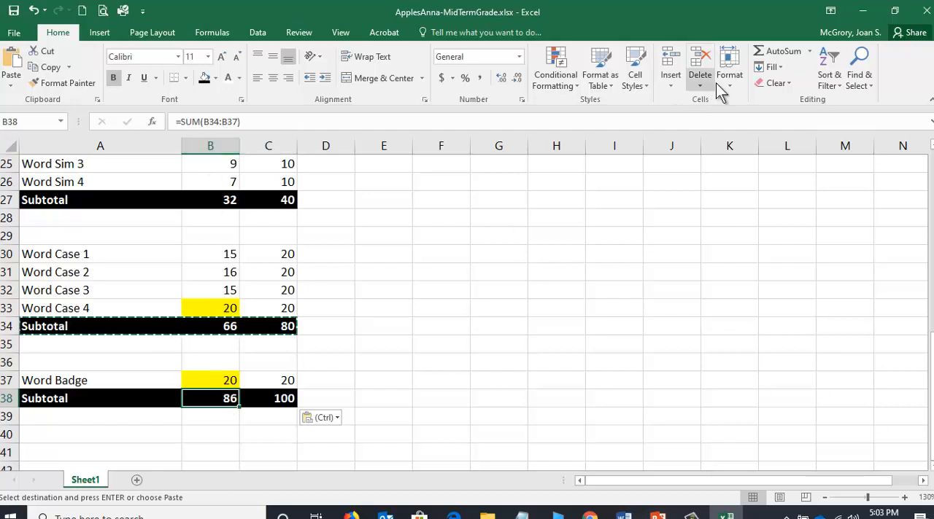
click(762, 53)
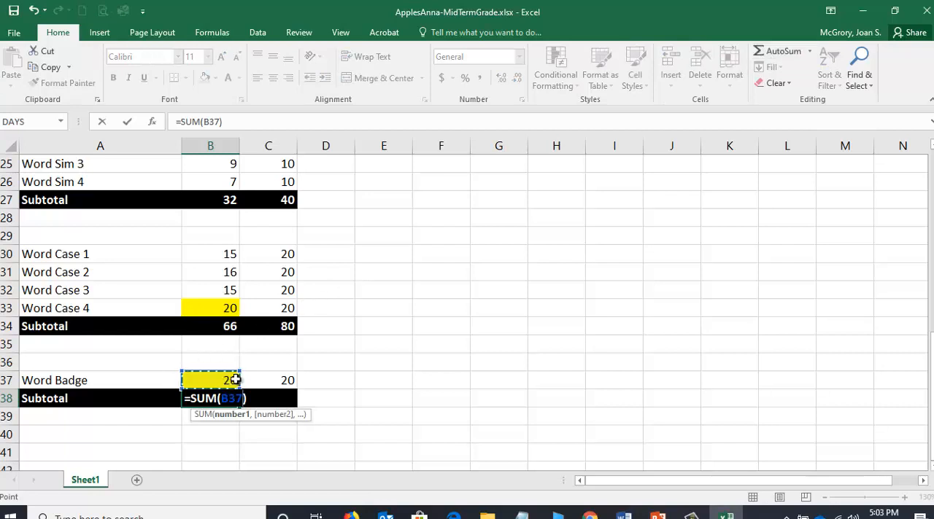
click(128, 122)
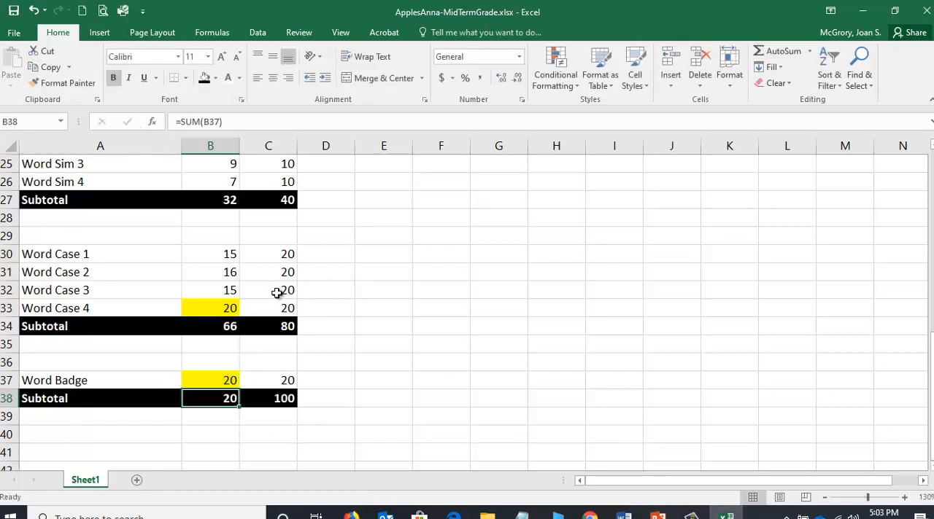
click(275, 398)
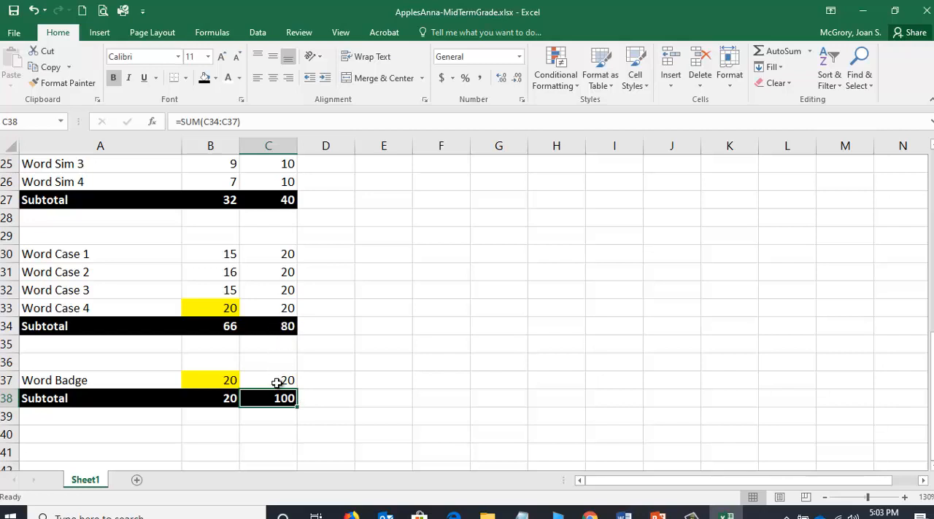
click(778, 52)
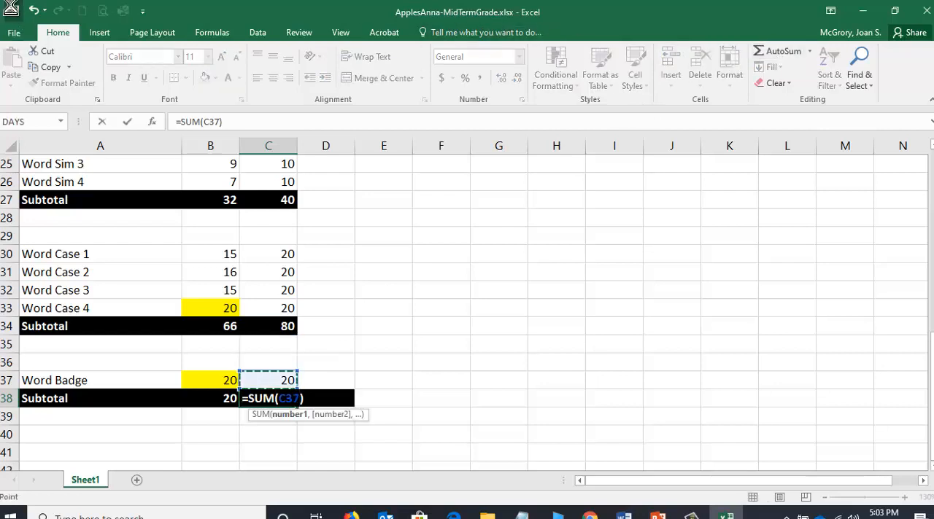
key(ctrl+Return)
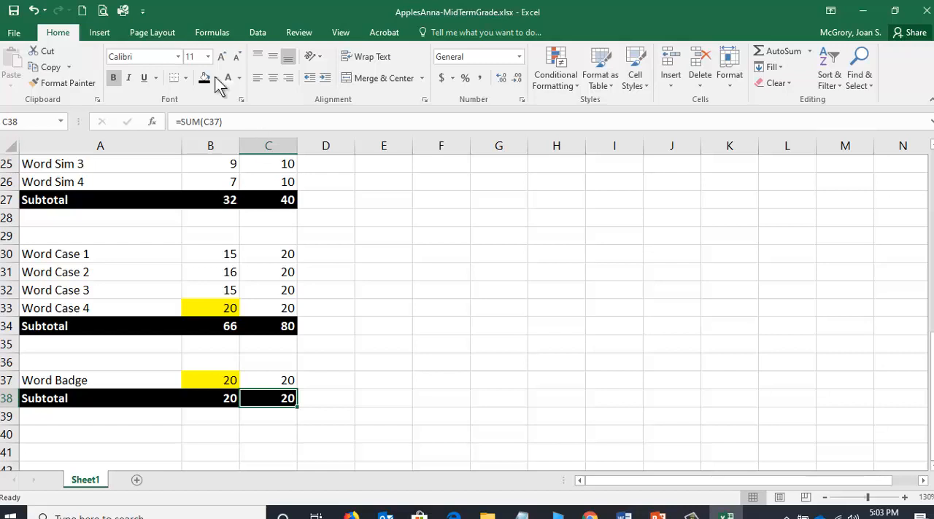
click(13, 10)
Examine the points earned and points possible subtotals of the bonus and Word Quiz categories.
scroll(163, 289, up, 1)
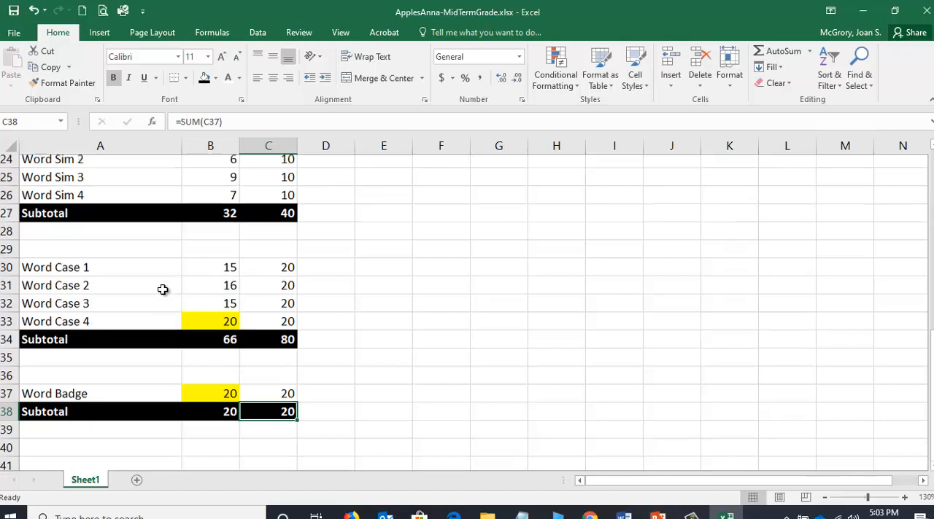
scroll(163, 289, up, 7)
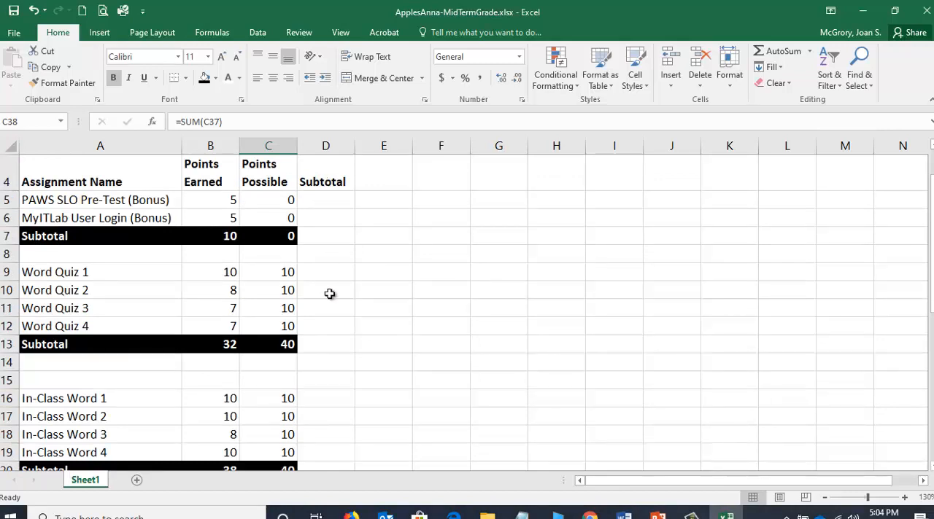
click(333, 345)
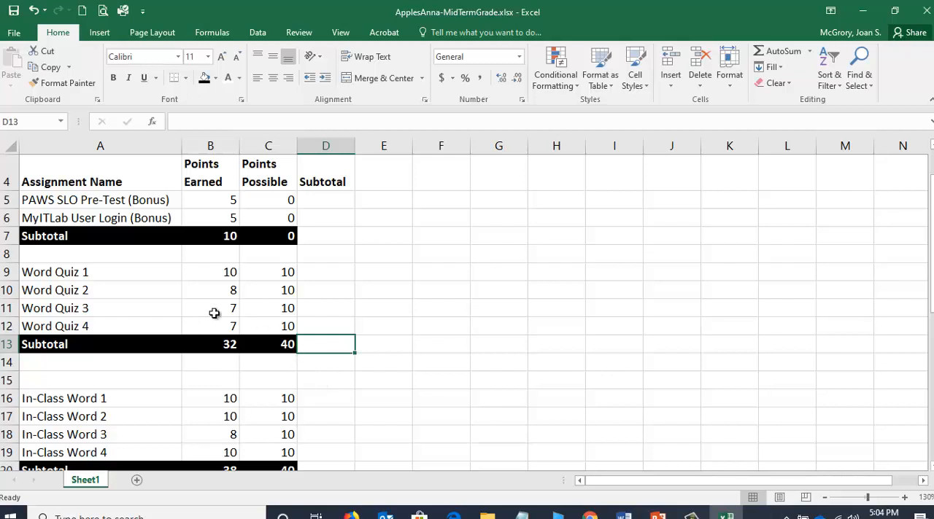
click(217, 345)
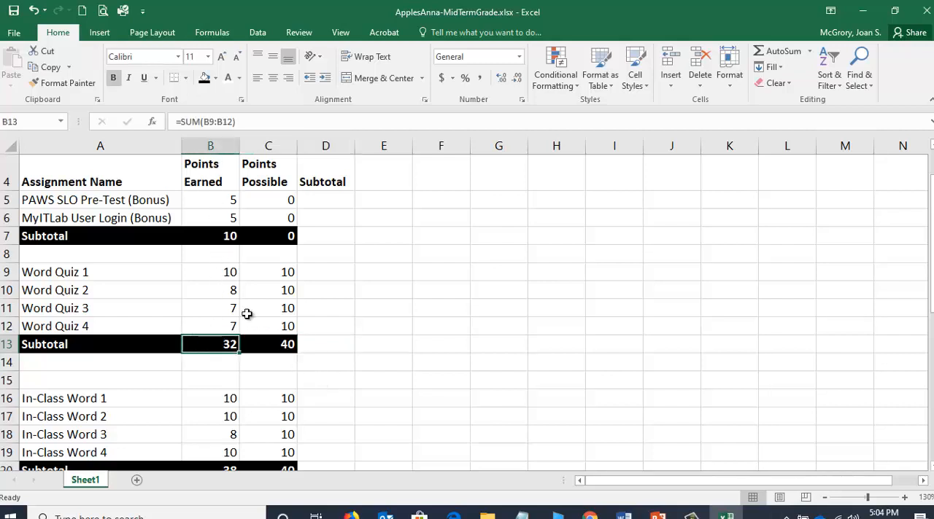
click(269, 345)
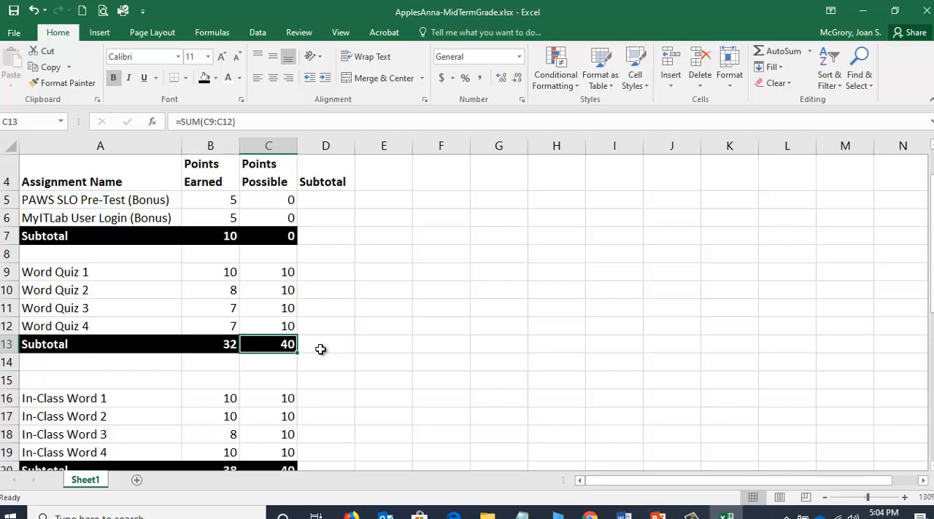
click(221, 342)
click(211, 236)
click(278, 233)
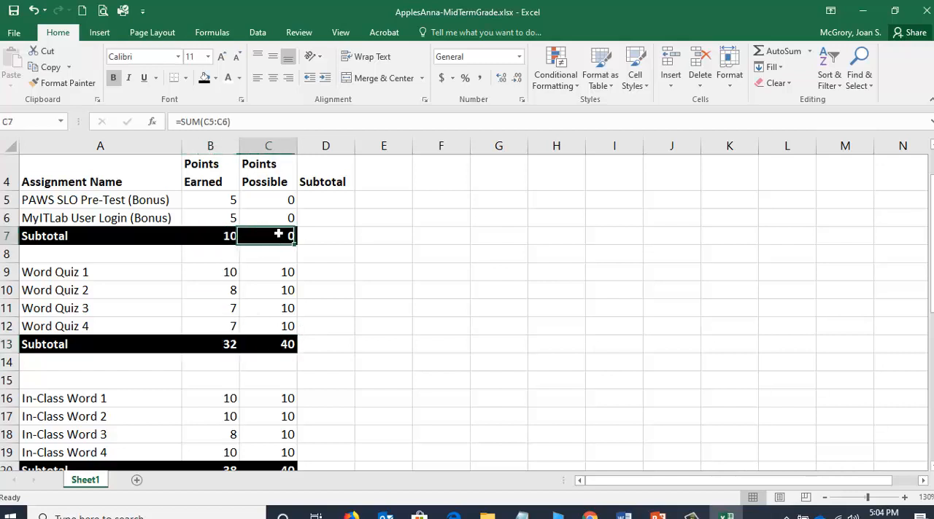
click(281, 345)
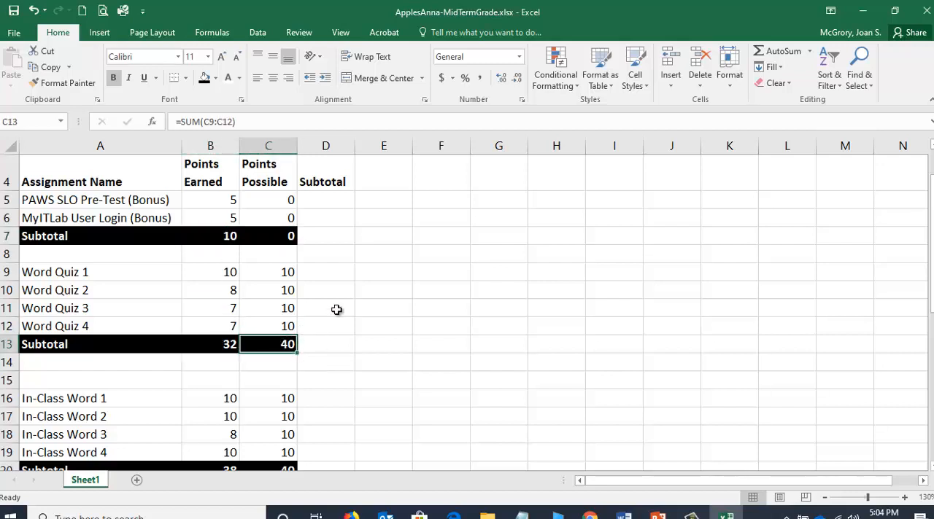
Enter the formula =B13/C13 in D13 to divide the Word Quiz points earned by the points possible.
click(328, 343)
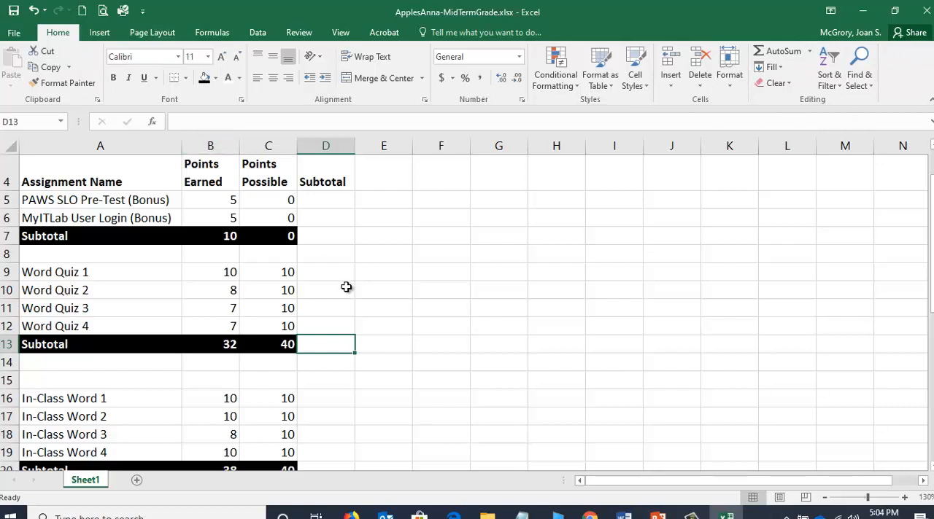
text(=)
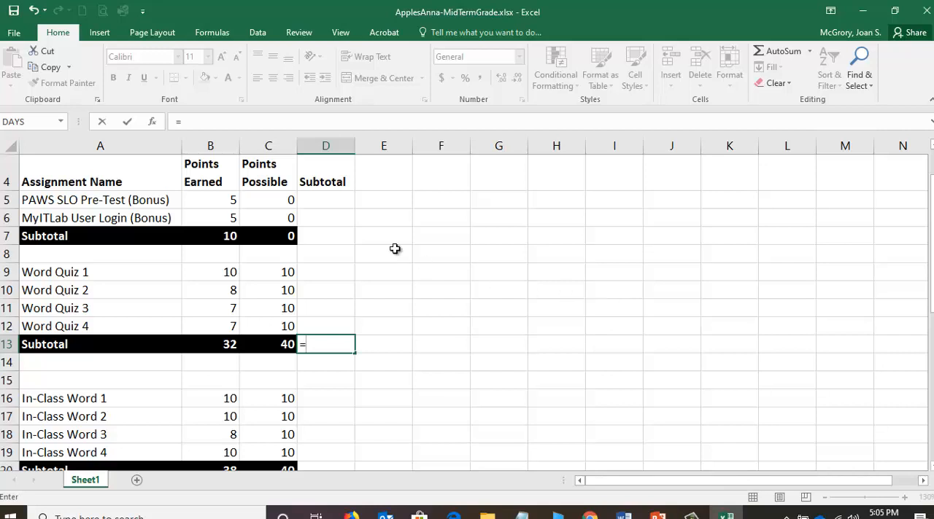
click(203, 345)
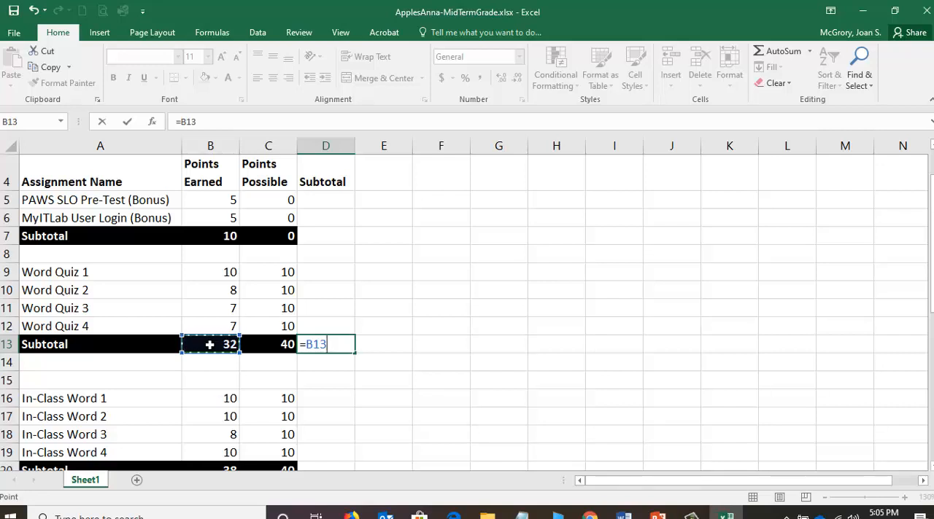
text(/)
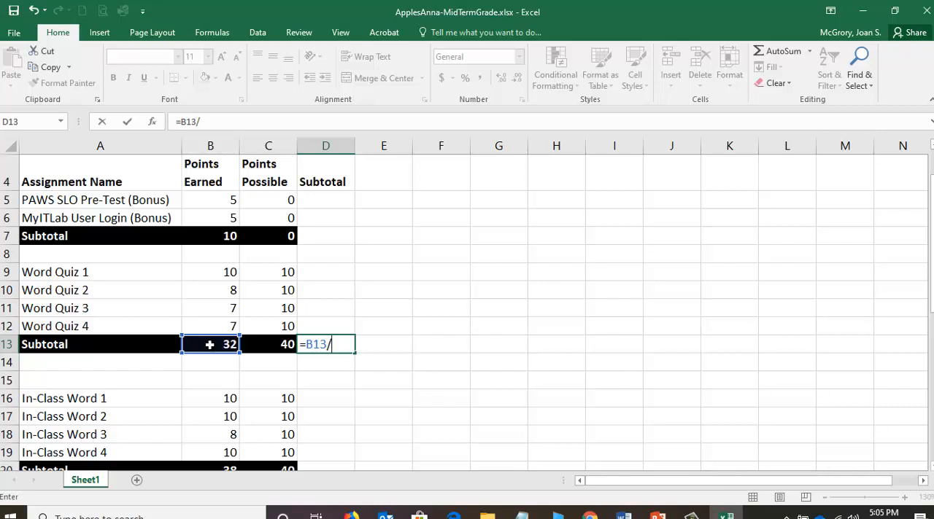
click(270, 344)
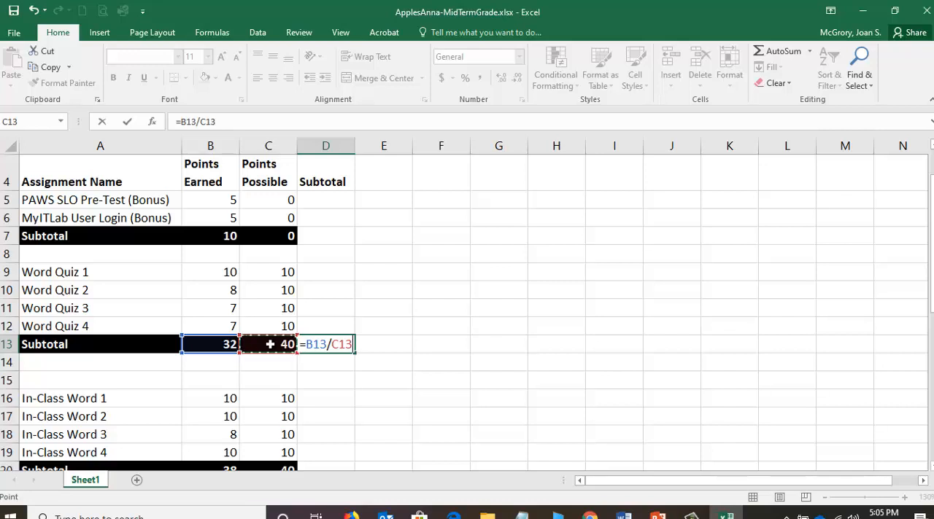
key(Return)
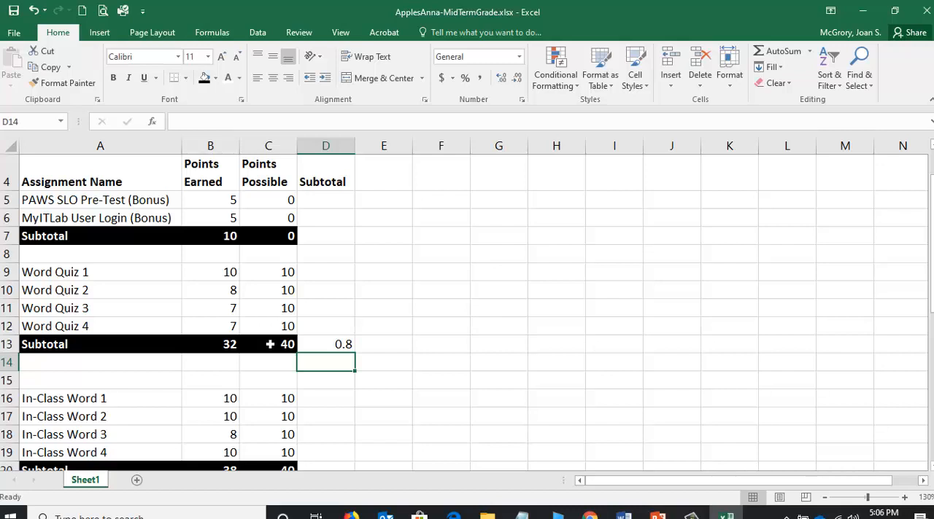
Format the Word Quiz subtotal in D13 as a percentage in bold white text on a black fill.
click(340, 345)
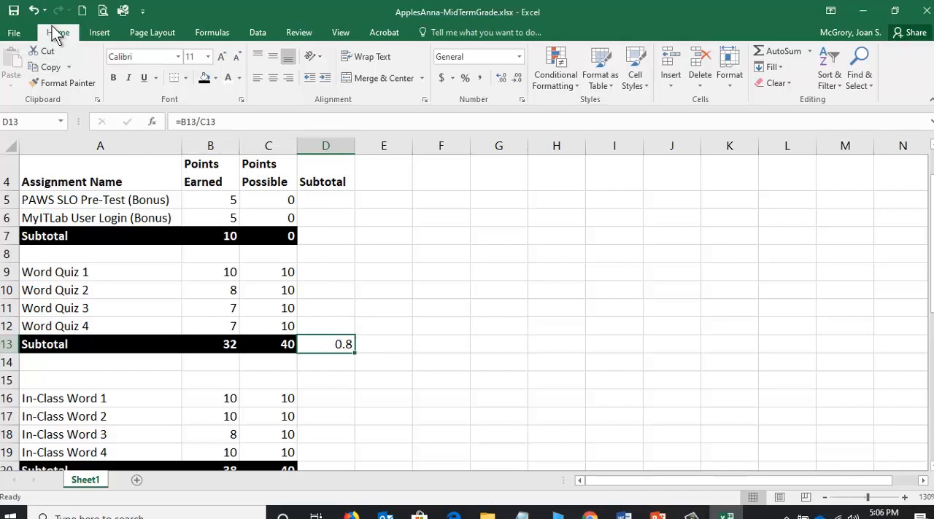
click(464, 78)
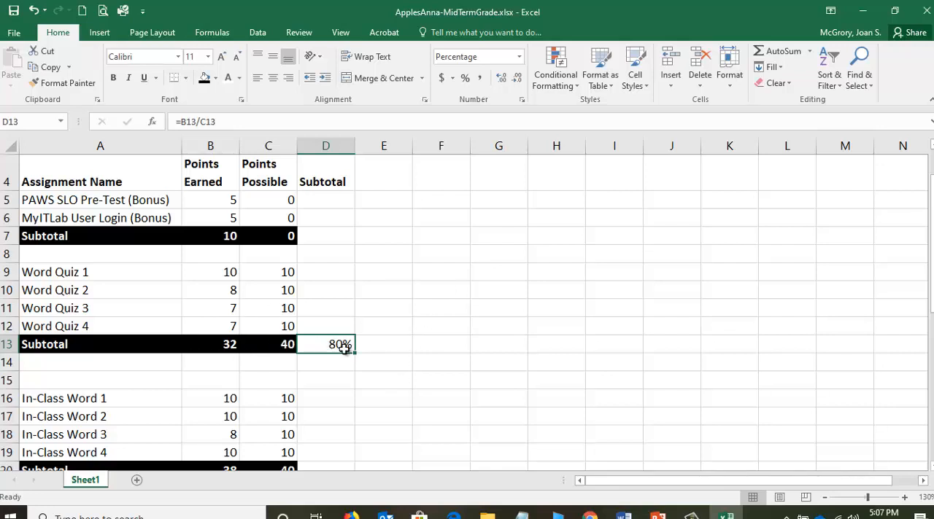
click(115, 78)
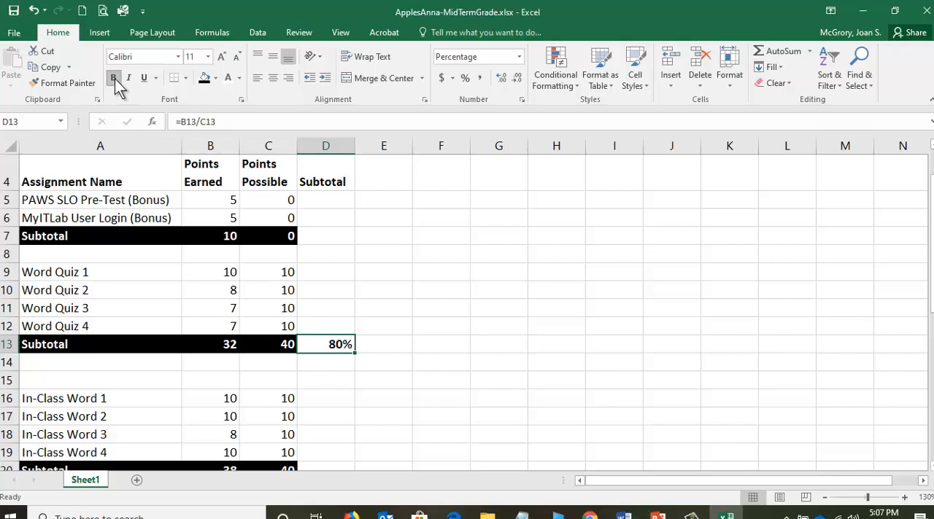
click(204, 81)
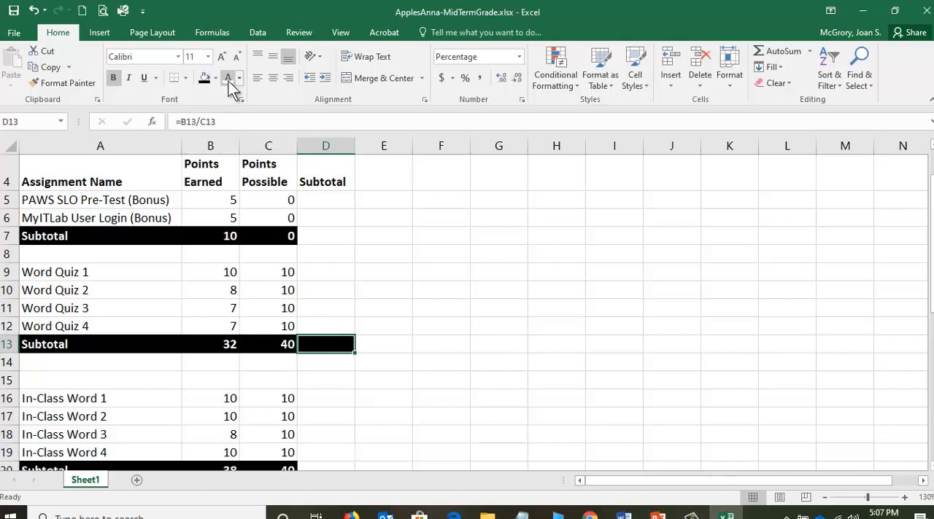
click(229, 81)
Enter the formula =B20/C20 in D20 for the In-Class Word subtotal.
scroll(328, 344, down, 2)
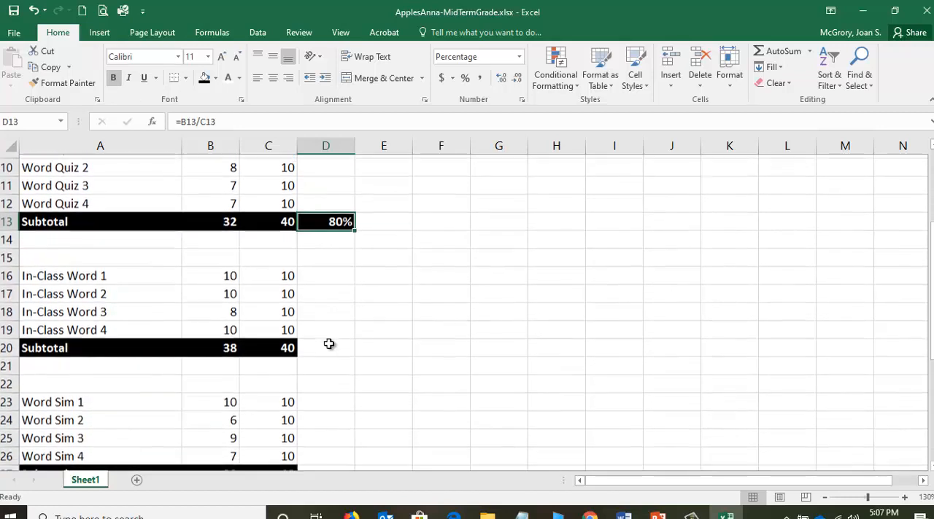
click(329, 344)
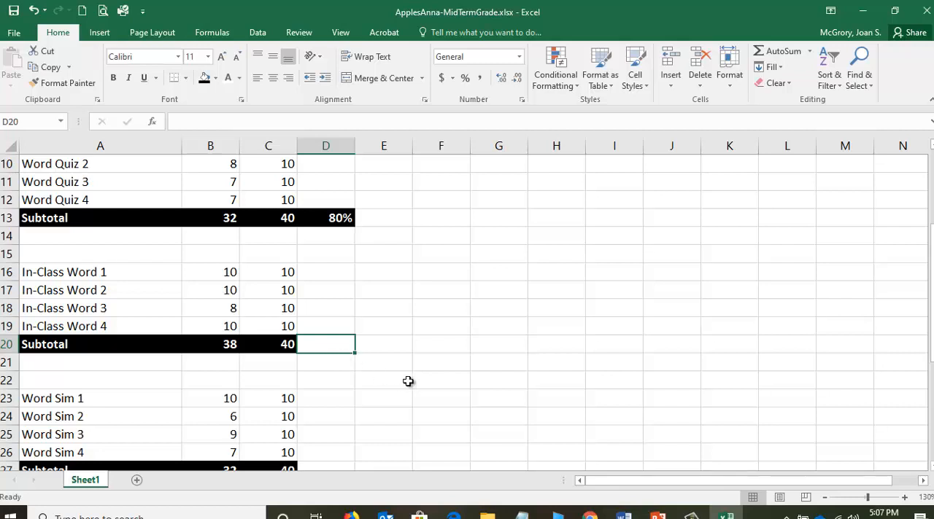
text(=)
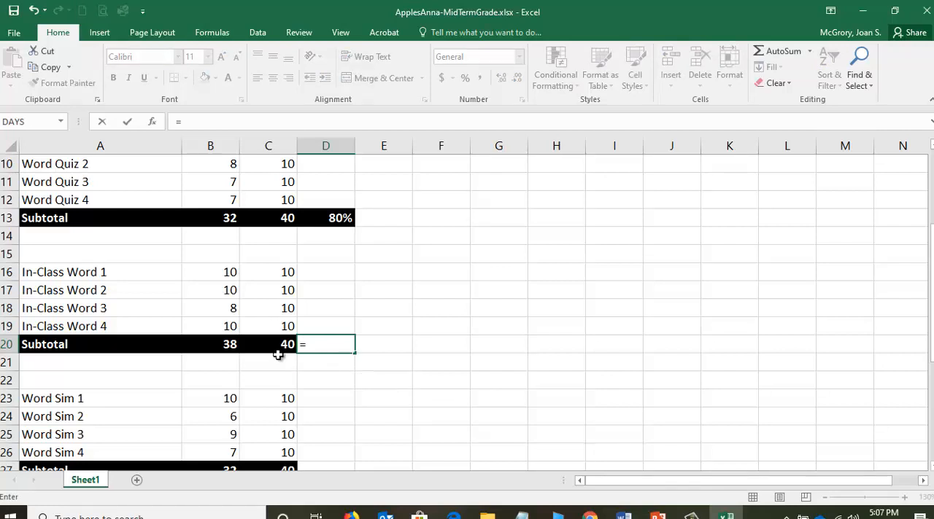
click(224, 344)
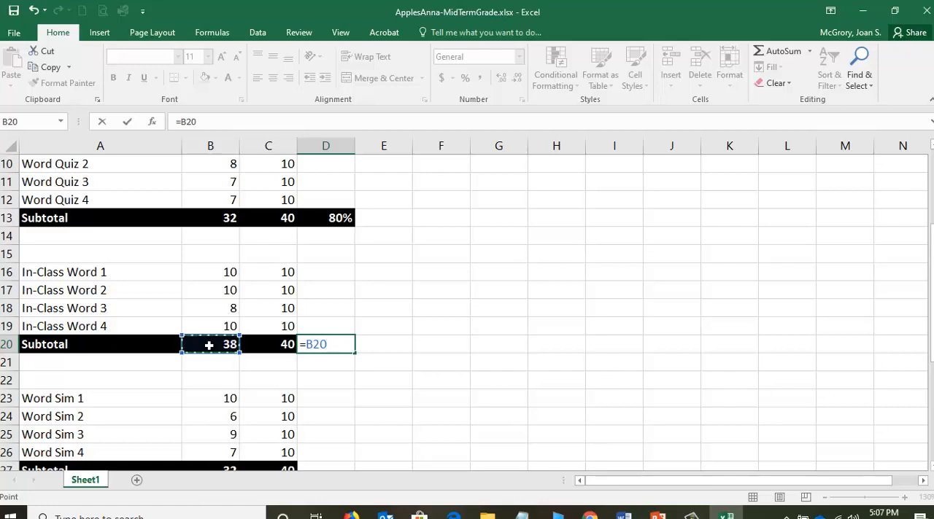
text(/)
click(278, 345)
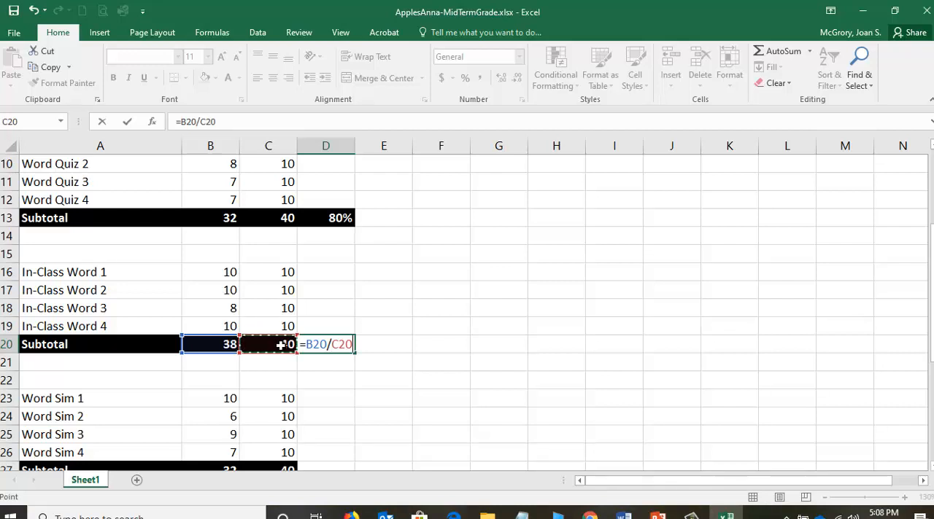
click(128, 124)
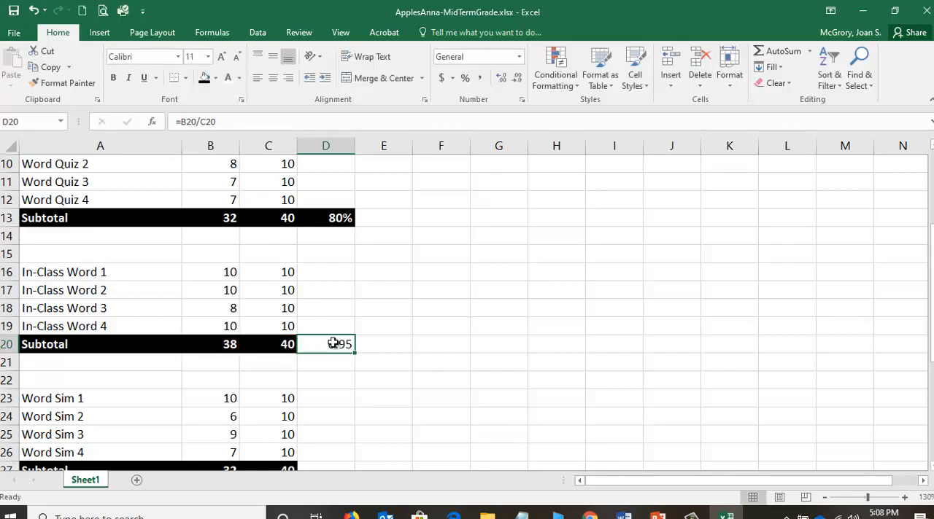
Format the In-Class Word subtotal in D20 as a bold percentage with black fill and white font.
click(465, 80)
click(114, 78)
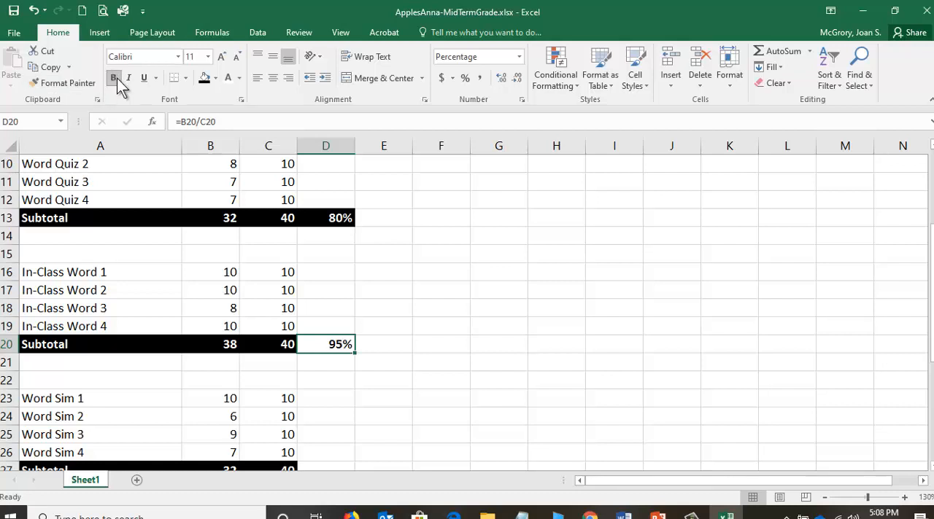
click(205, 78)
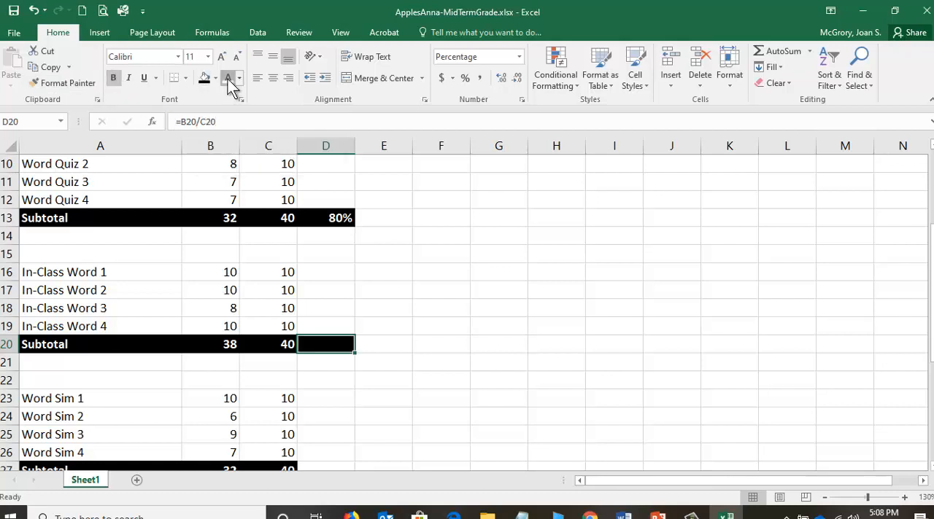
click(227, 78)
Enter the formula =B27/C27 in D27 for the Word Sim subtotal.
scroll(338, 368, down, 2)
click(333, 368)
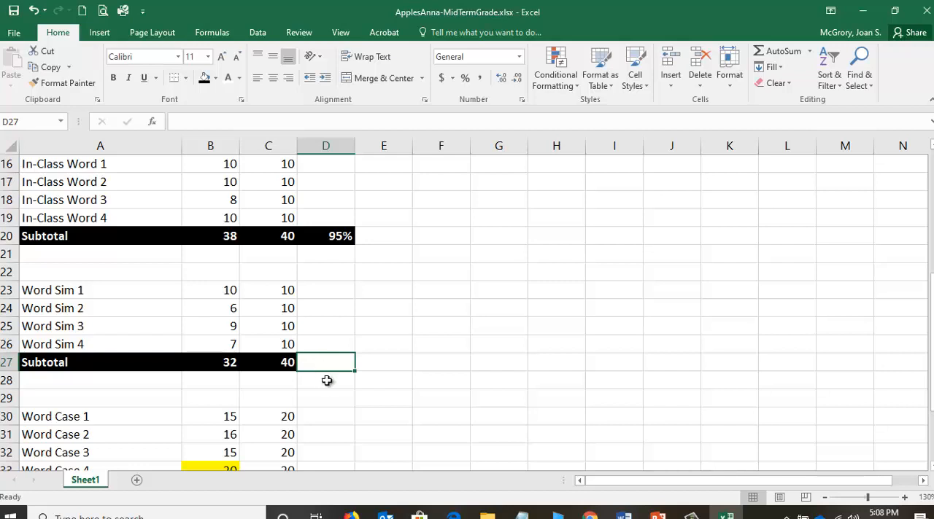
text(=)
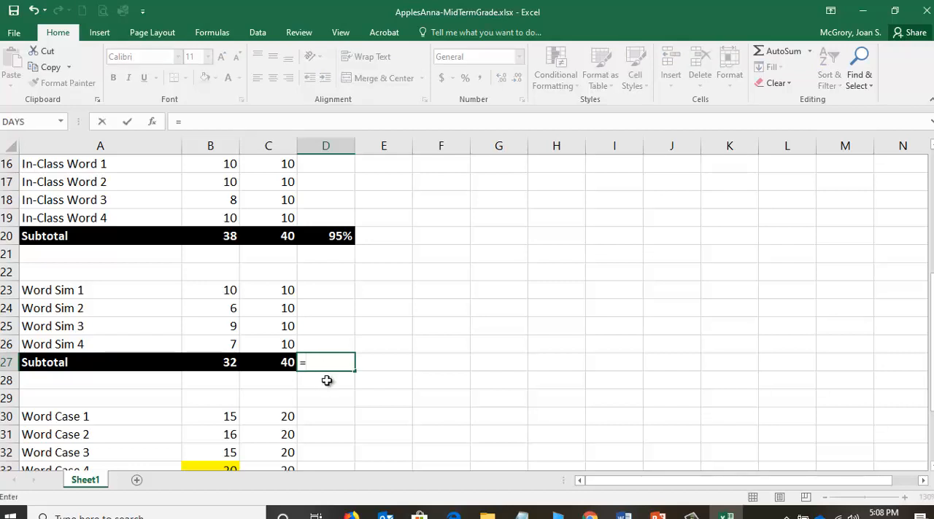
click(216, 363)
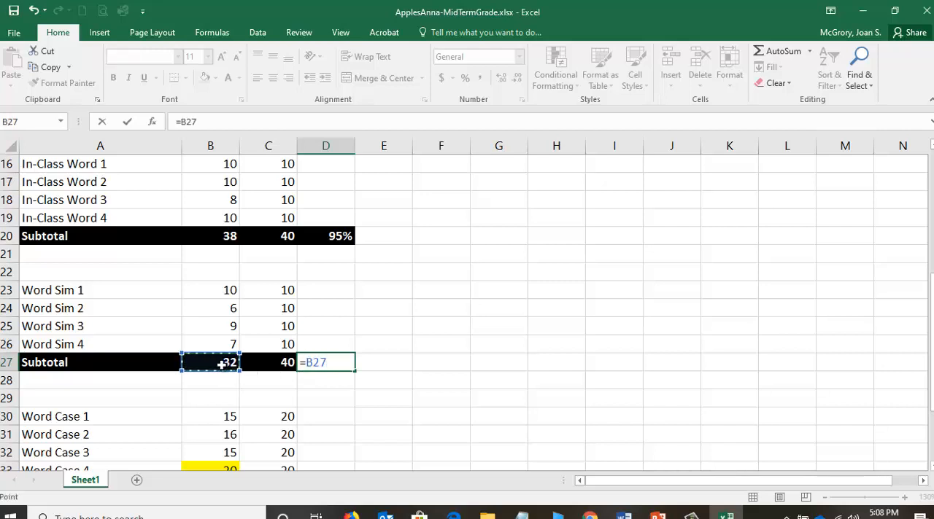
text(/)
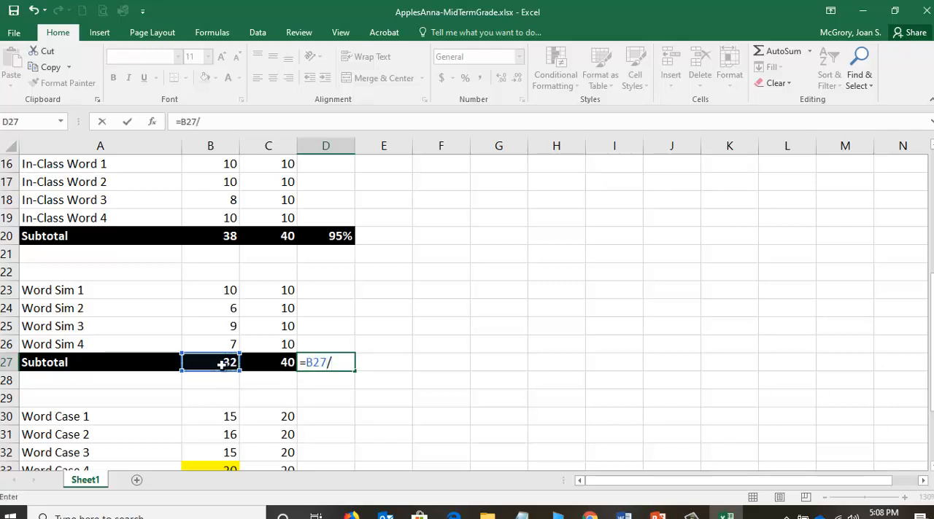
click(277, 363)
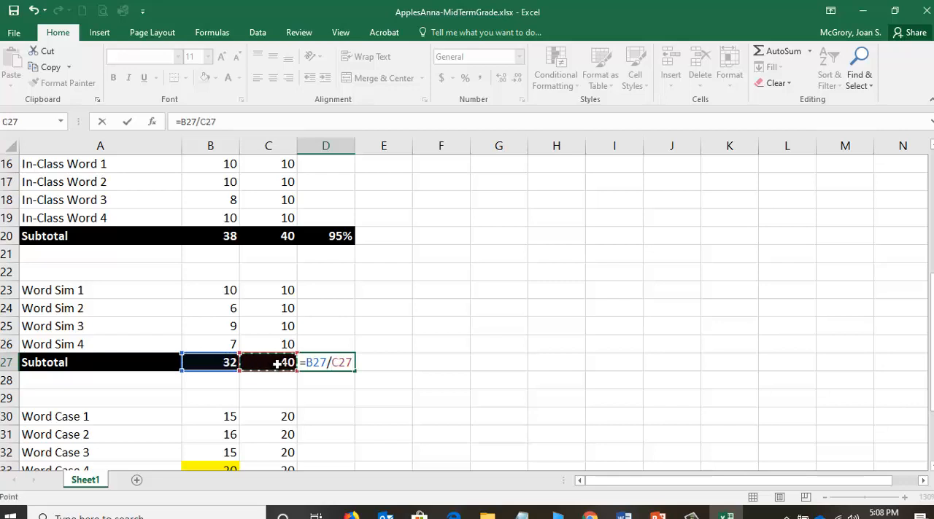
click(129, 121)
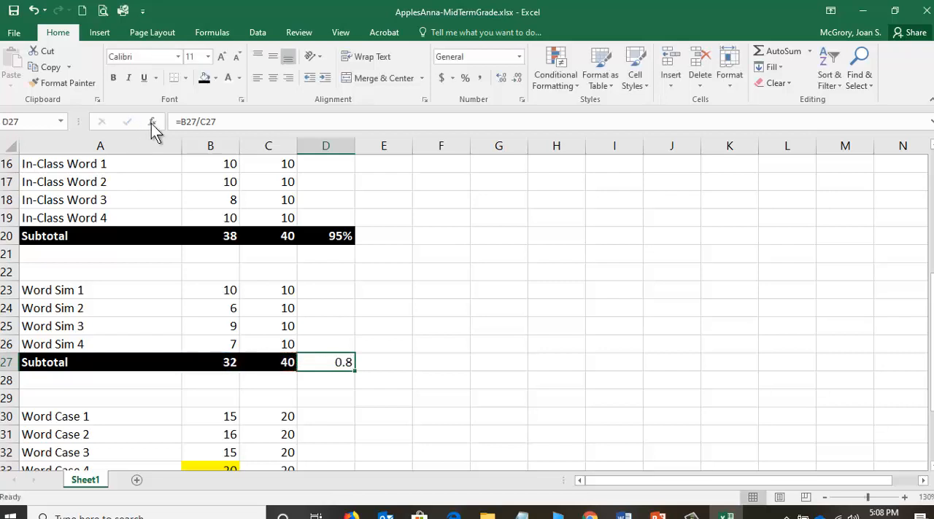
Format the Word Sim subtotal in D27 as a bold percentage with black fill and white font.
click(465, 78)
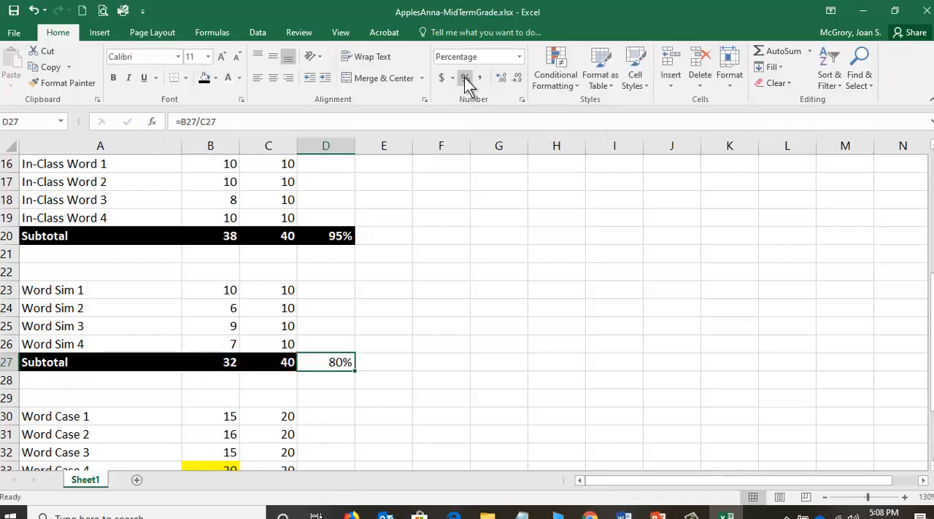
click(116, 82)
click(206, 81)
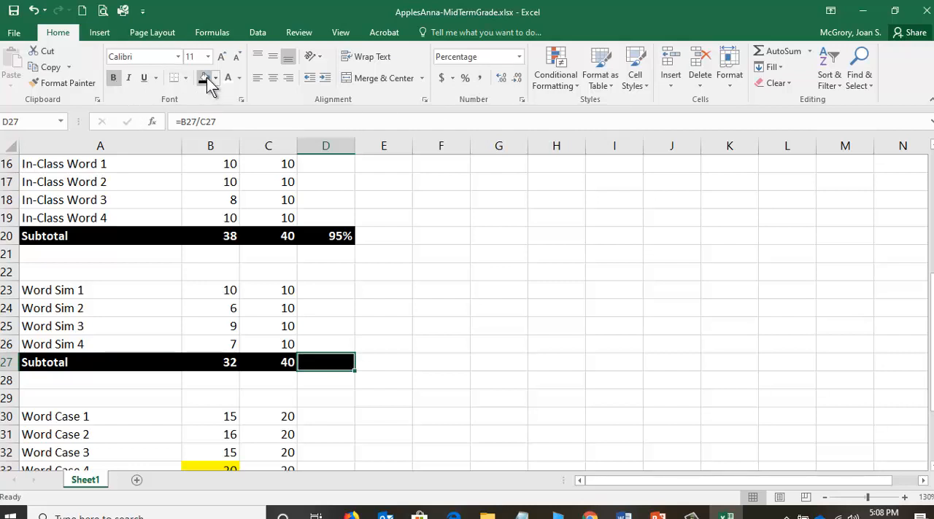
click(227, 79)
Enter the formula =B34/C34 in D34 for the Word Case subtotal.
scroll(274, 332, down, 1)
scroll(275, 332, down, 1)
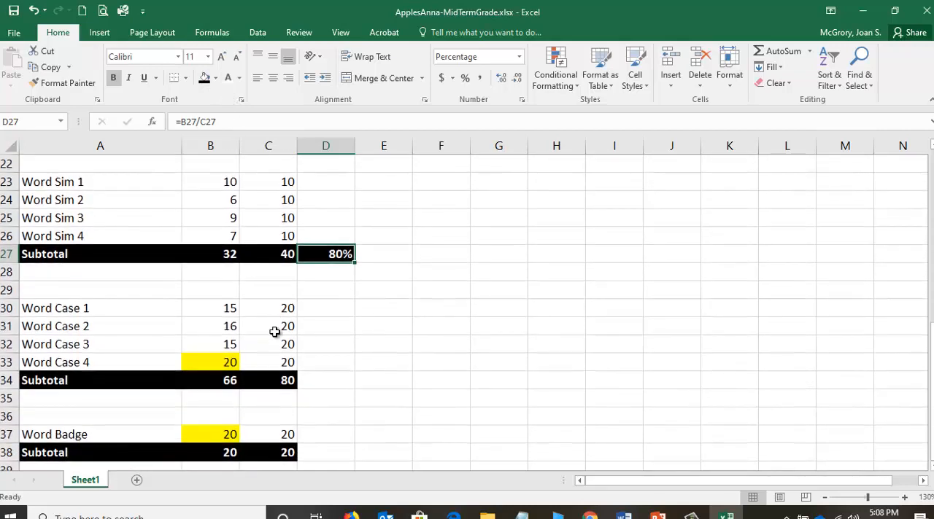
click(330, 380)
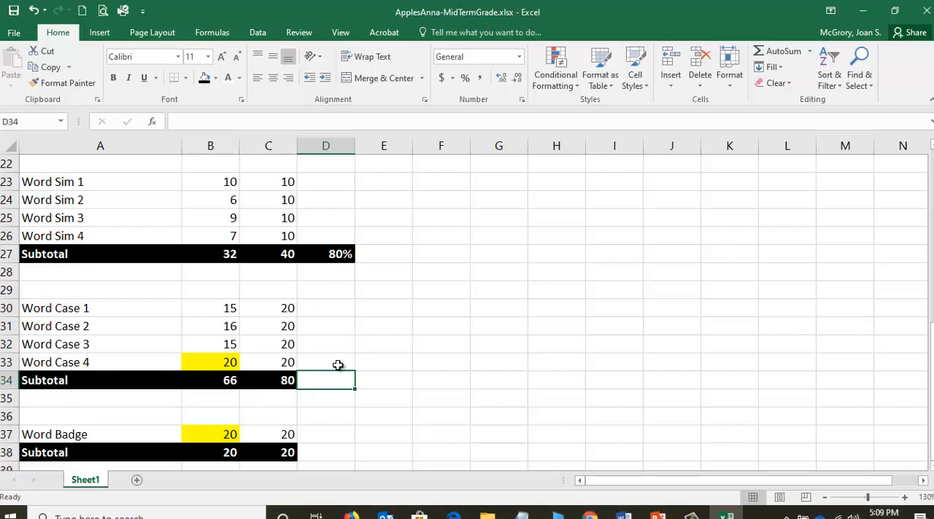
text(=)
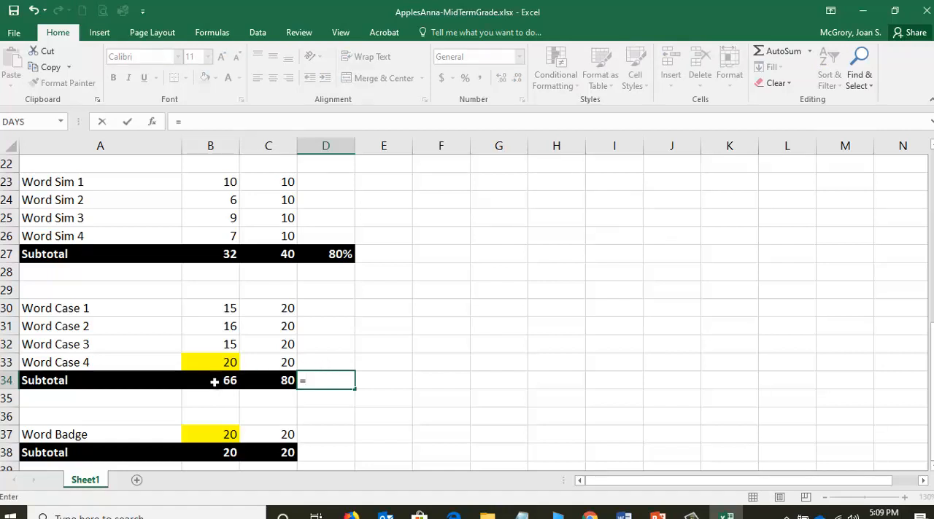
click(214, 381)
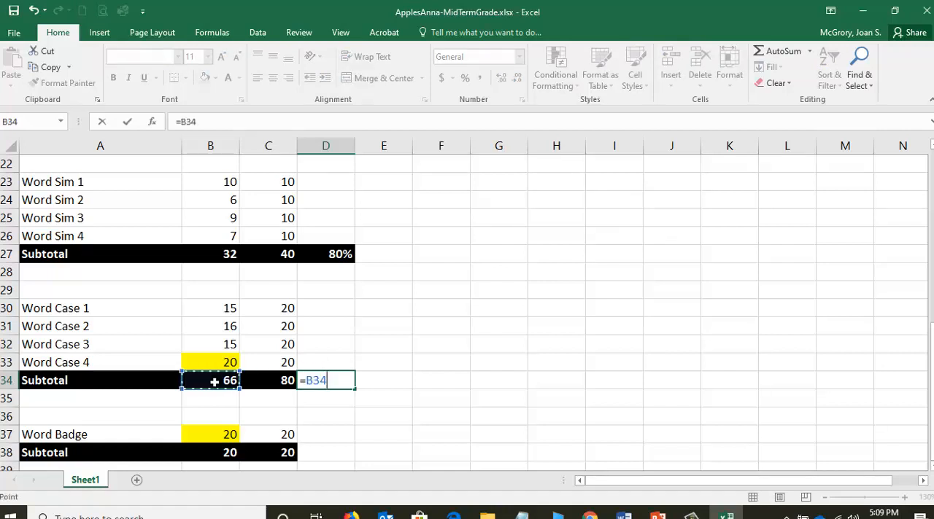
text(/)
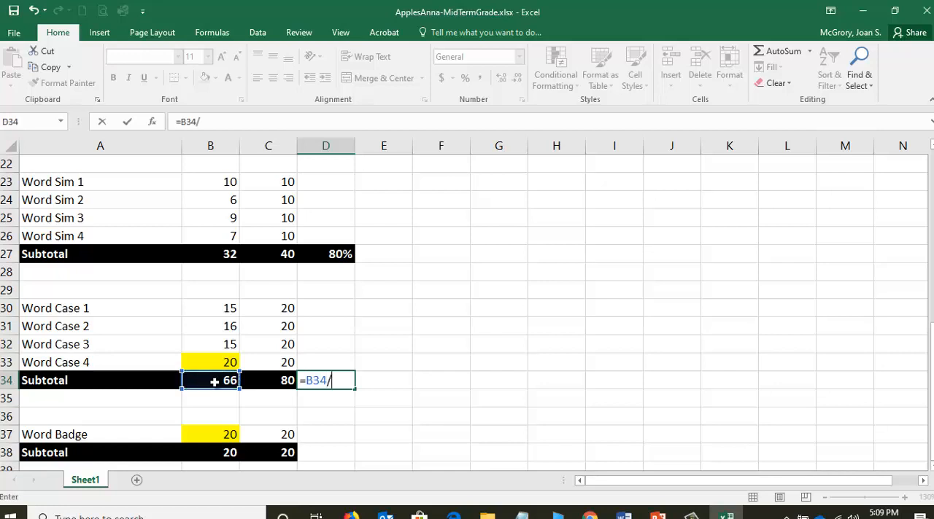
click(271, 381)
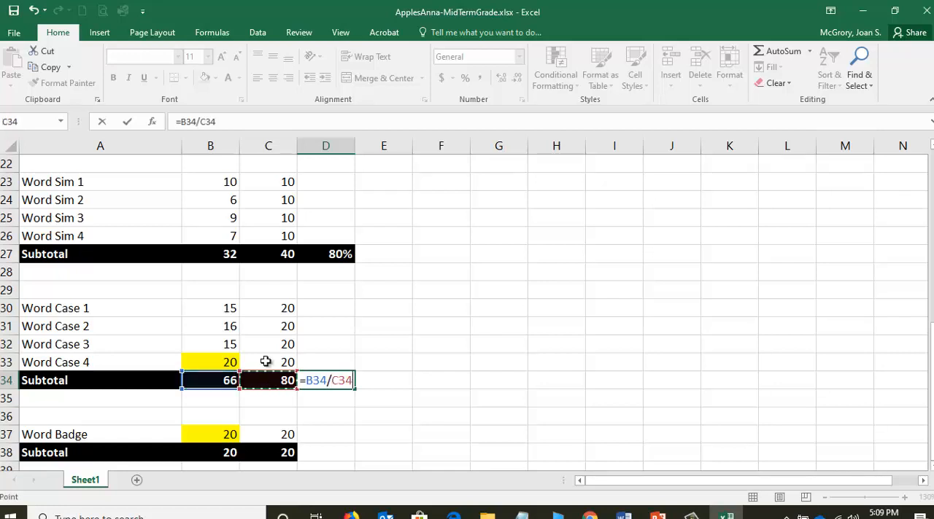
click(129, 122)
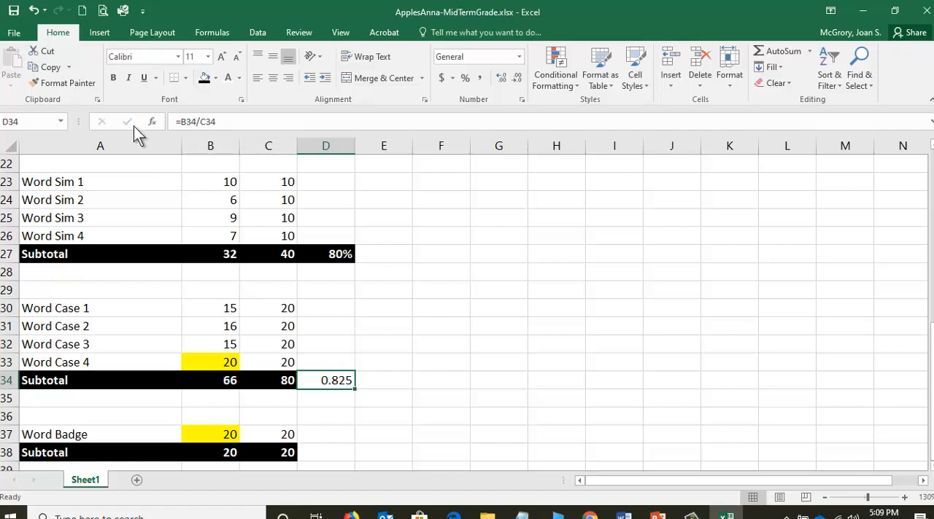
Format the Word Case subtotal in D34 as a bold percentage with black fill and white font.
click(464, 78)
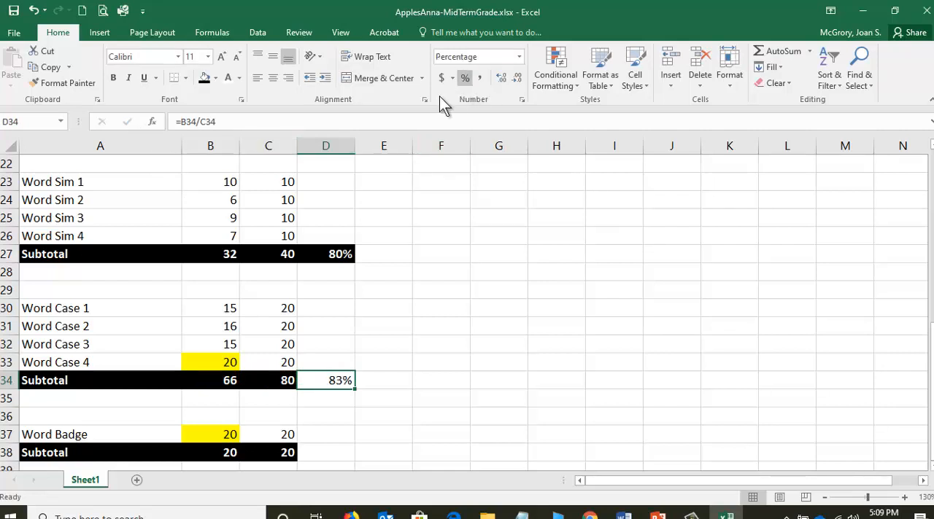
click(116, 78)
click(203, 78)
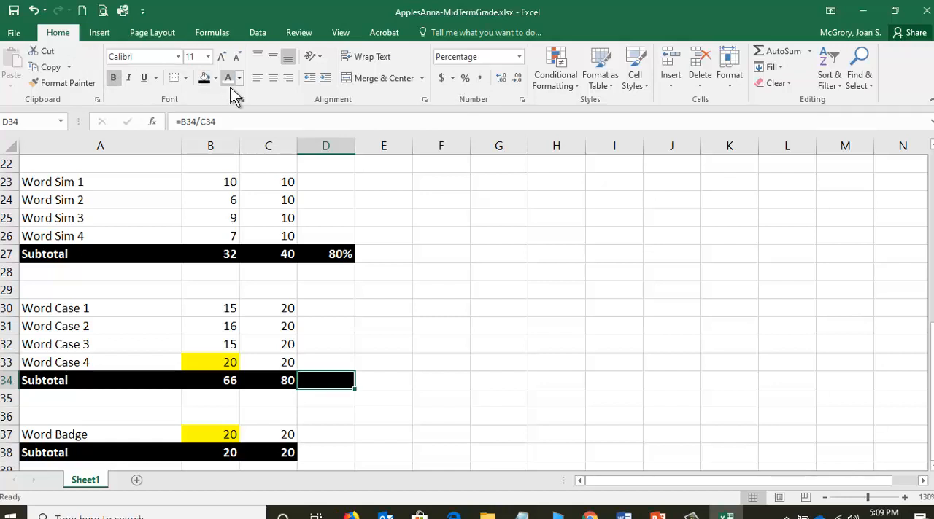
click(227, 77)
scroll(156, 441, down, 1)
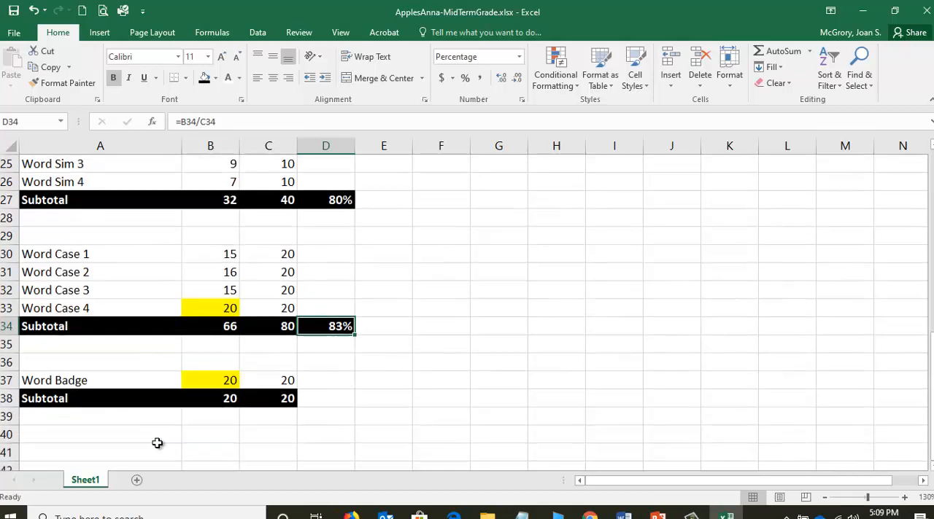
Enter the formula =B38/C38 in D38 for the Word Badge subtotal.
click(326, 402)
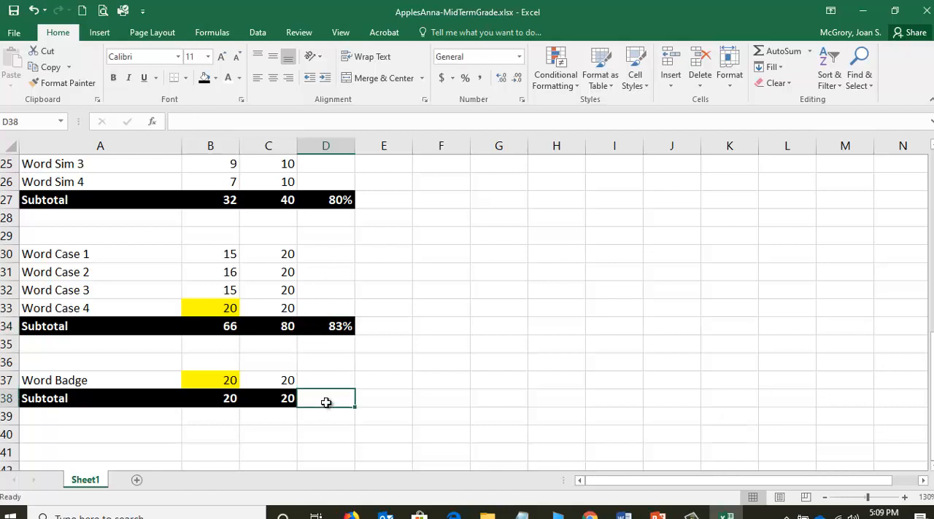
text(=)
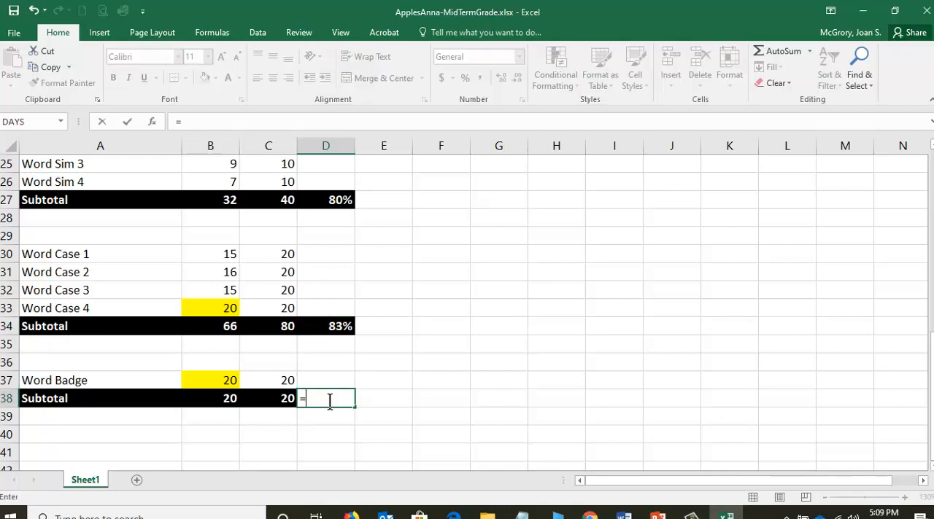
click(207, 399)
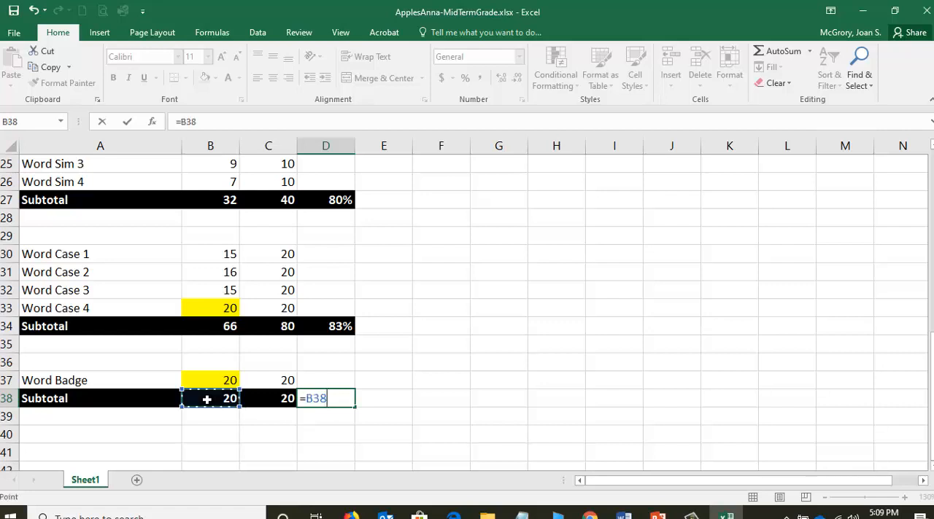
text(/)
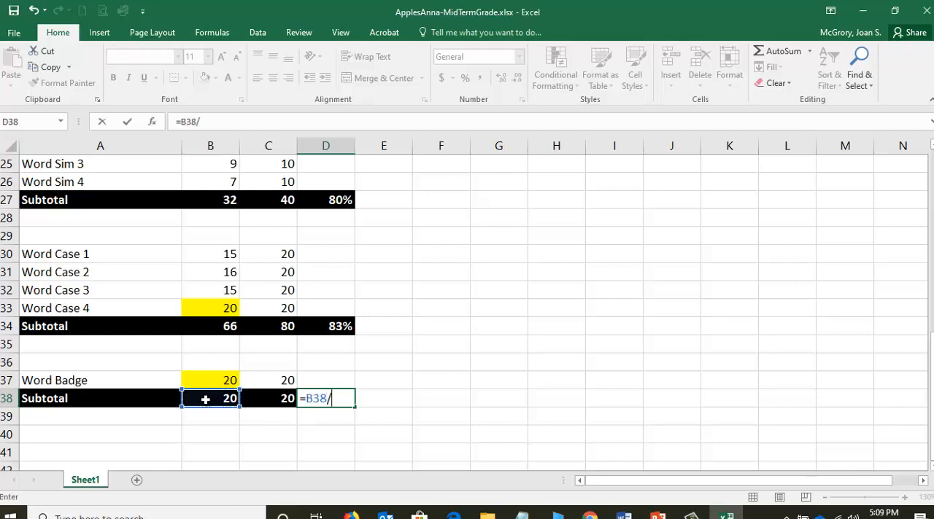
click(286, 410)
click(128, 123)
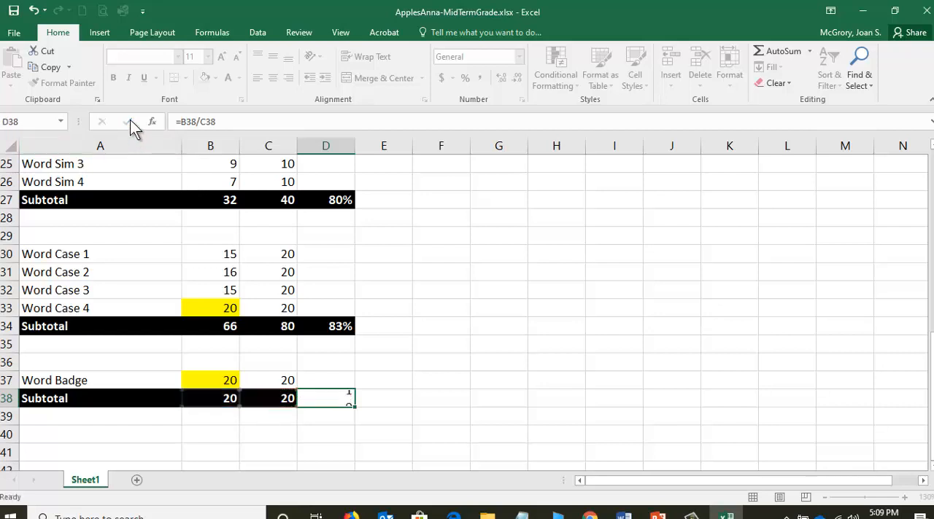
Format the Word Badge subtotal in D38 as a bold percentage with black fill and white font, and save the workbook.
click(464, 78)
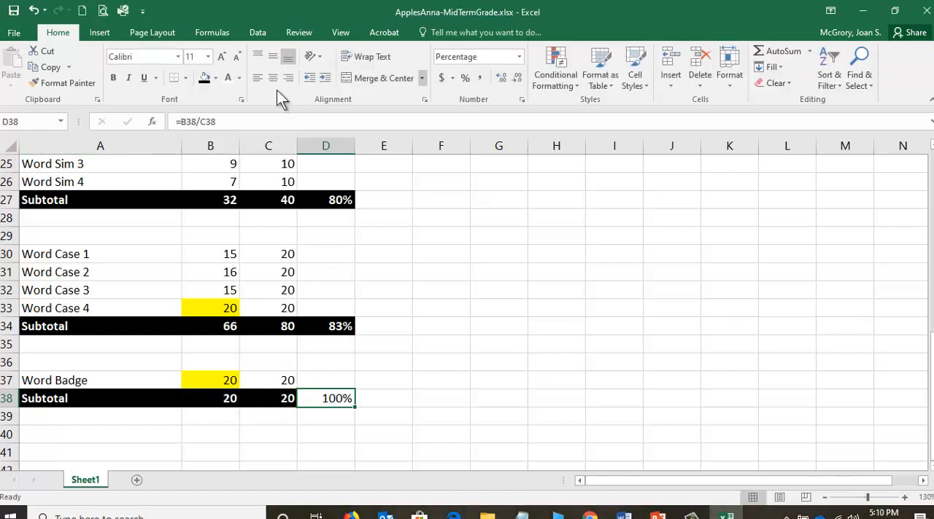
click(203, 80)
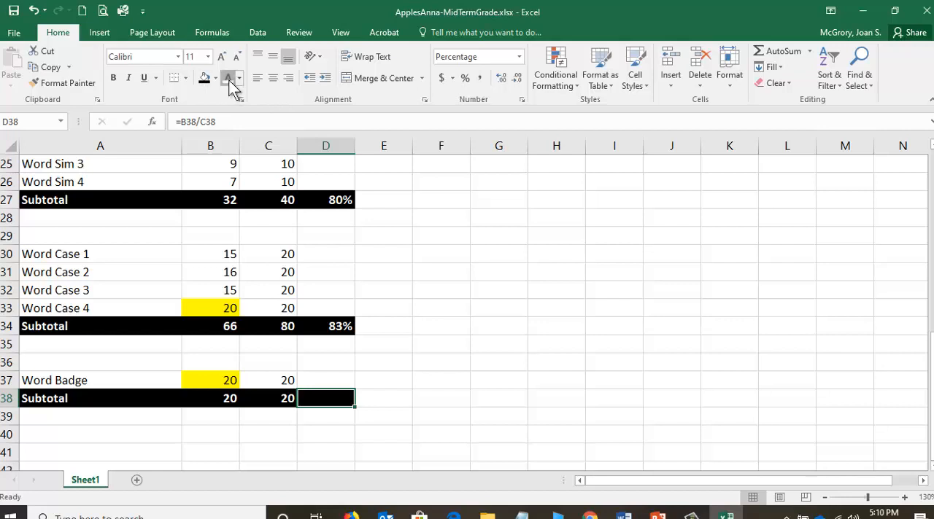
click(227, 78)
click(113, 77)
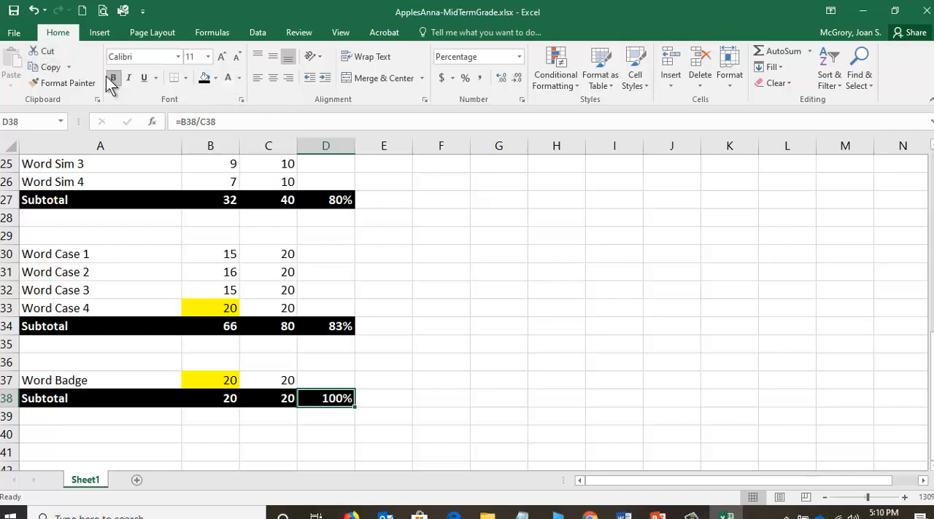
click(14, 13)
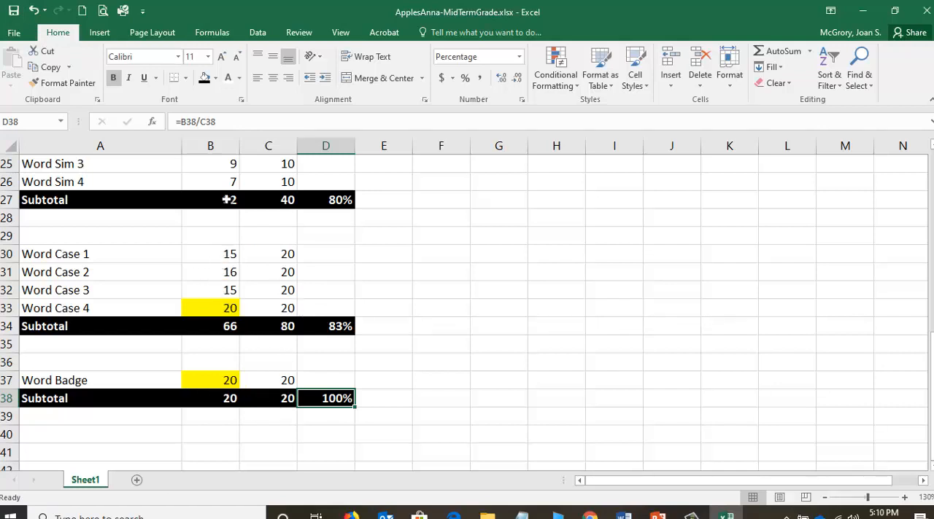
Try Word Case 4 scores of 18 and 15 in B33 to test the Word Case subtotal formulas.
click(205, 328)
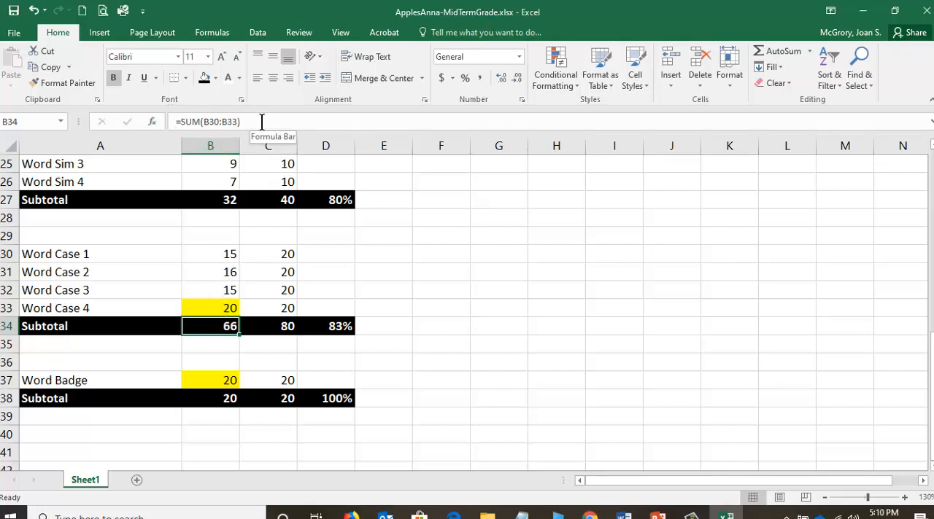
click(286, 326)
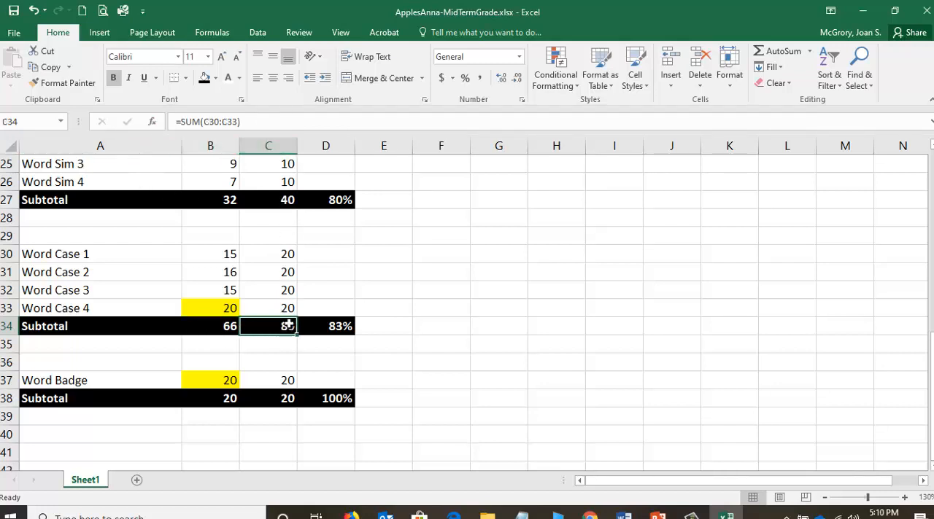
click(343, 329)
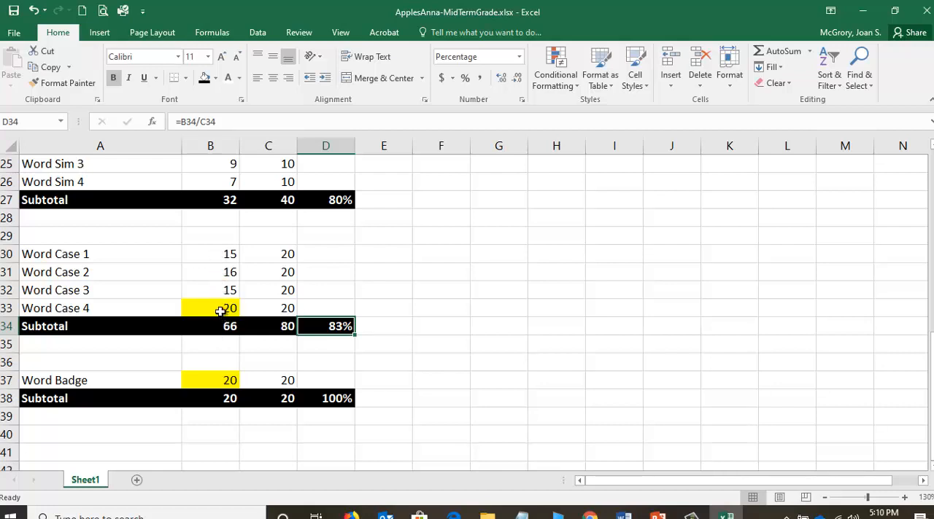
click(221, 311)
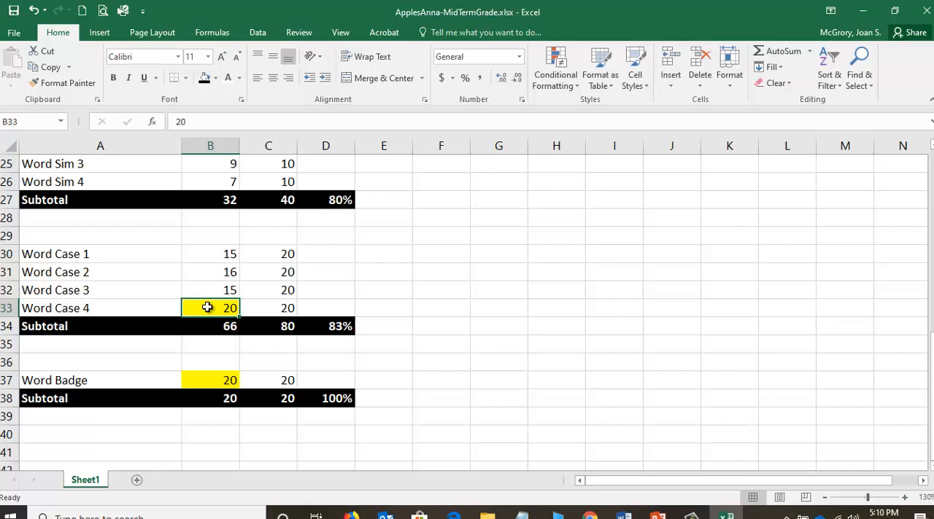
mouse_move(521, 514)
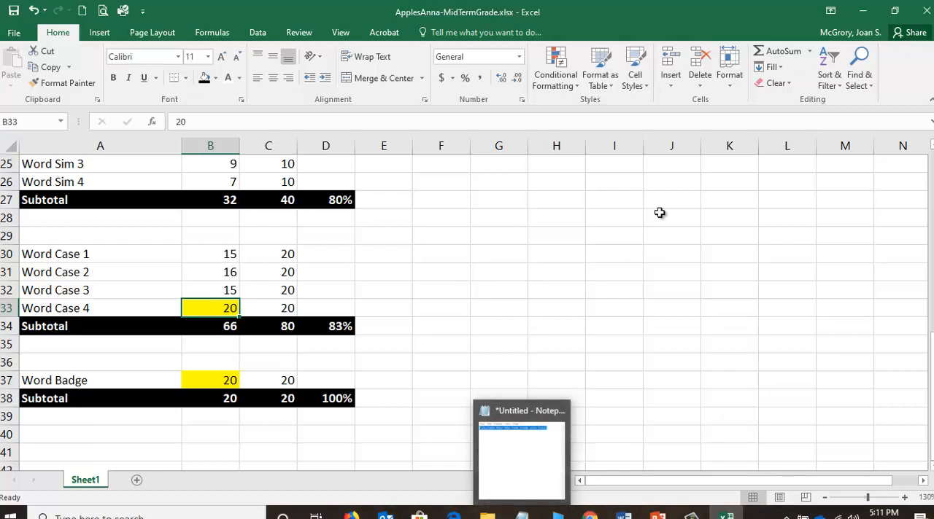
text(18)
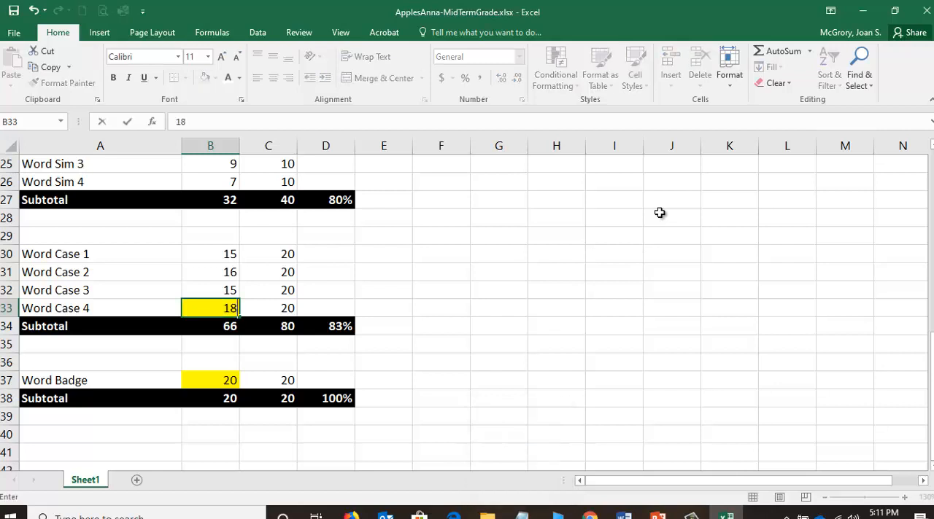
key(Return)
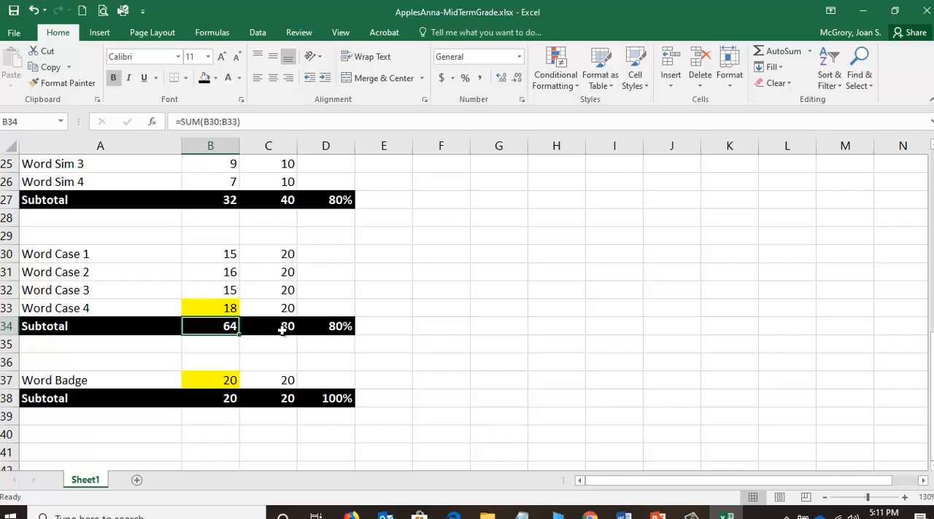
click(219, 308)
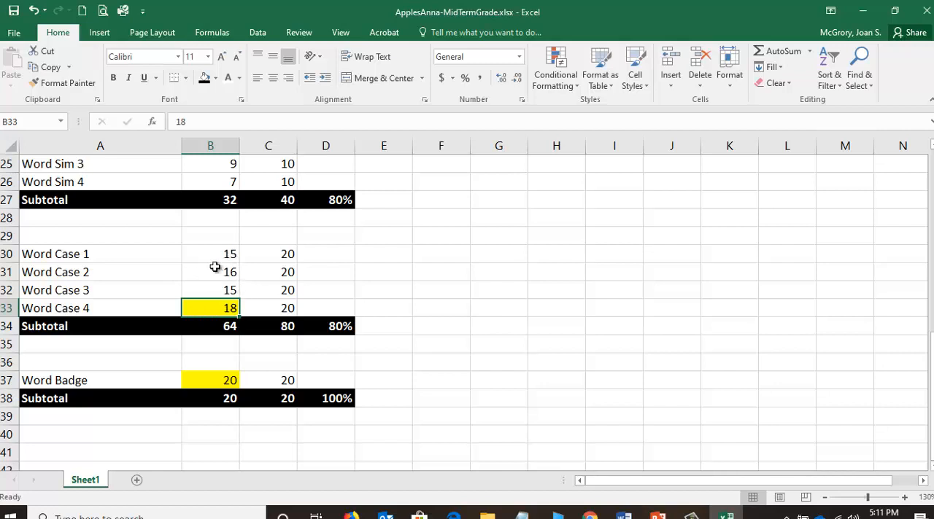
text(1)
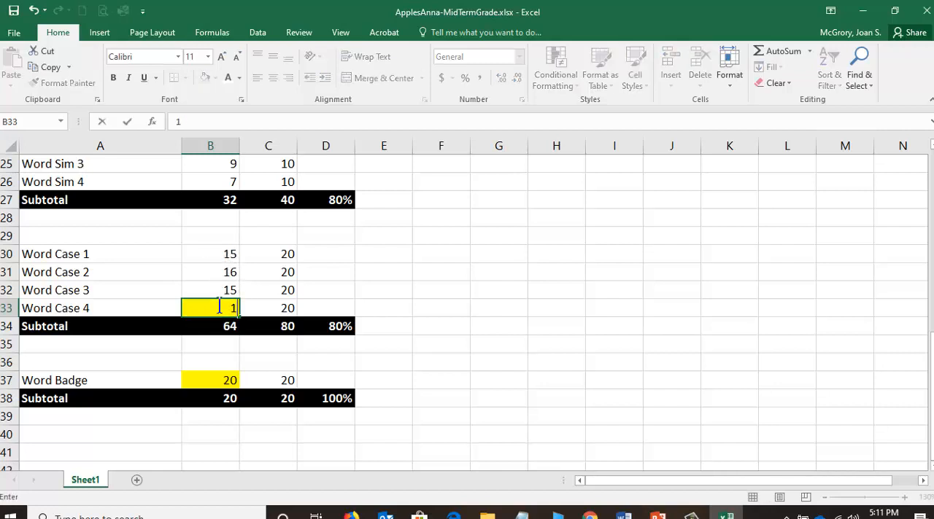
key(Return)
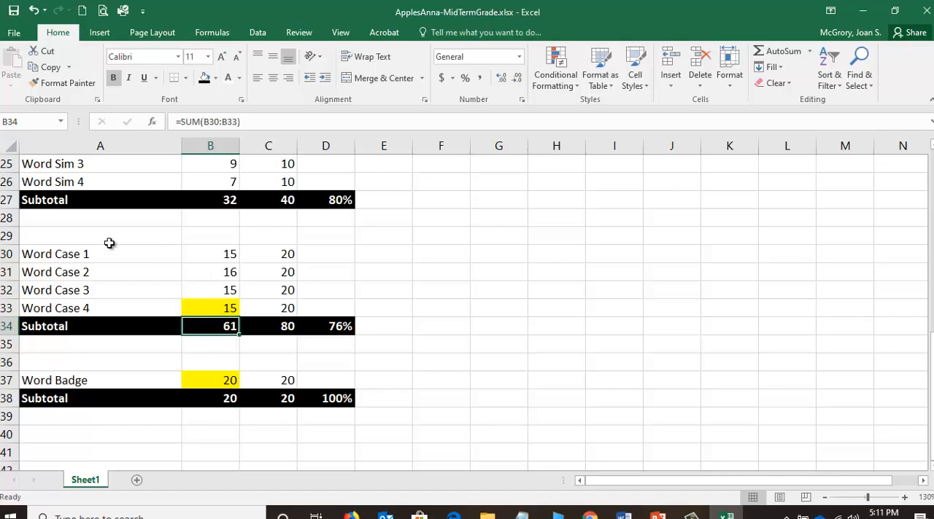
Set the Word Case 4 points earned in B33 to 10 and save the workbook.
click(221, 311)
text(1)
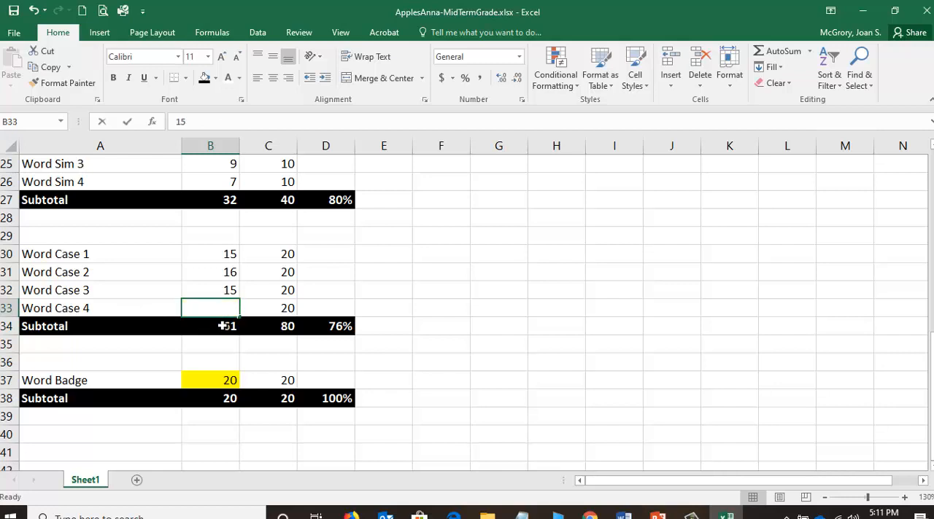
click(223, 326)
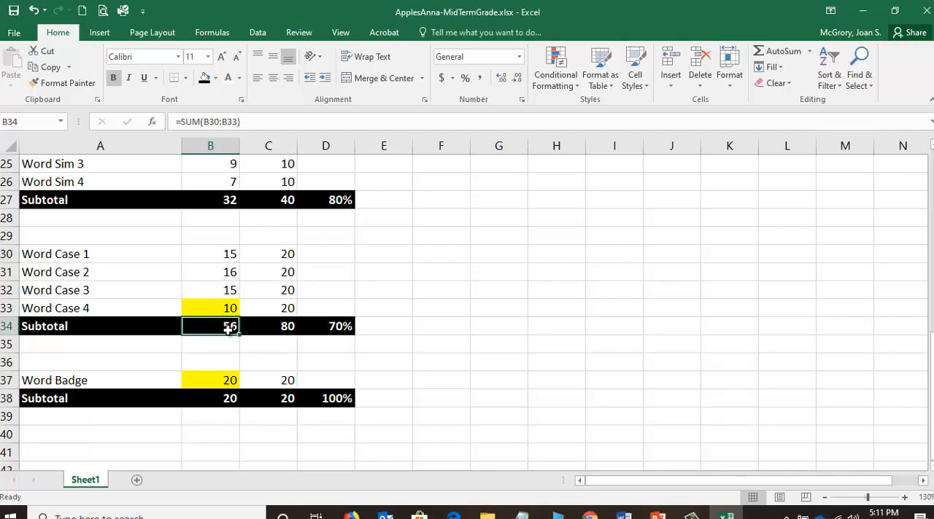
click(334, 330)
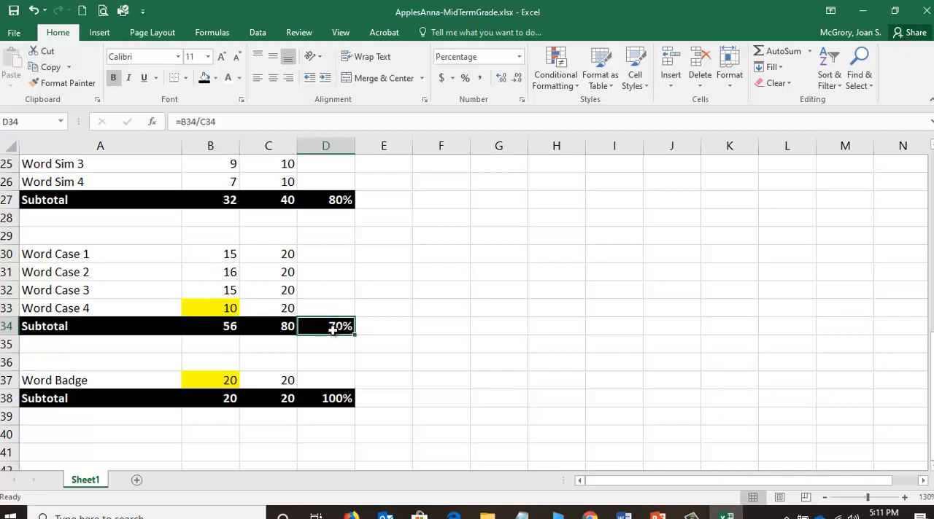
click(220, 308)
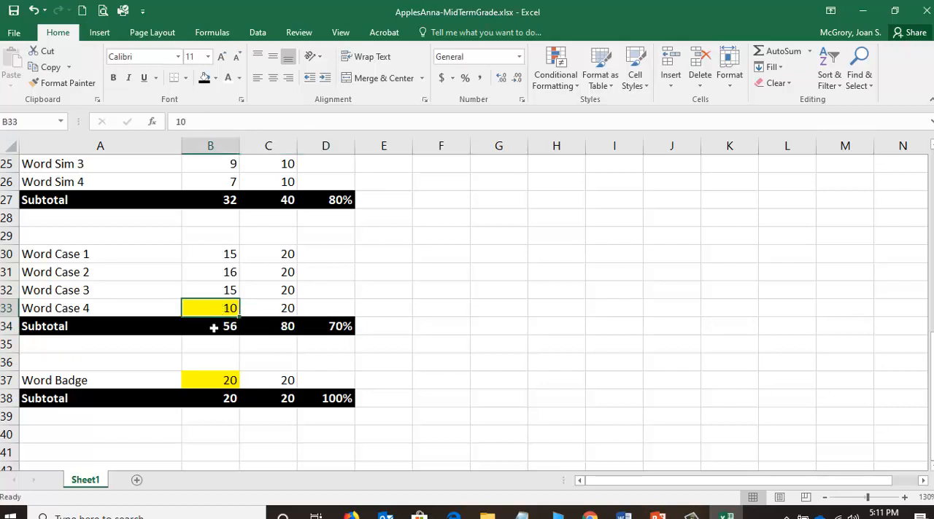
click(214, 328)
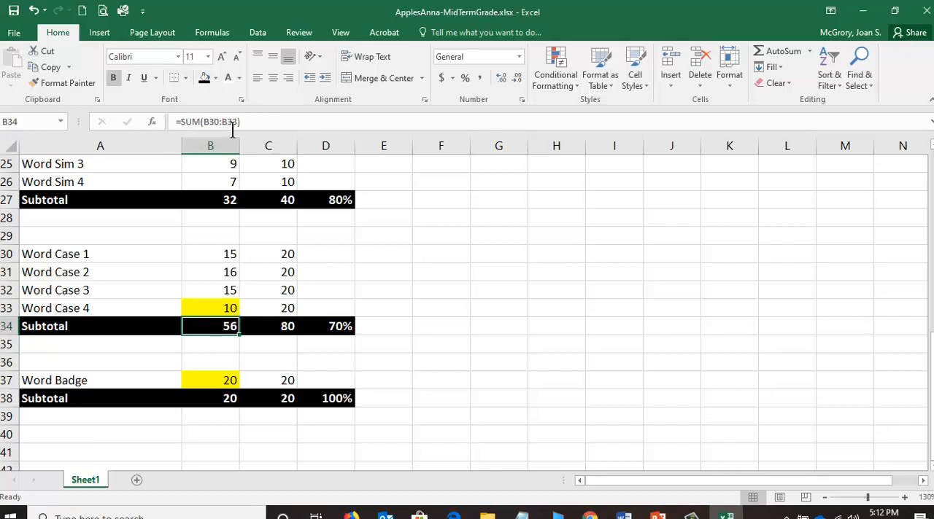
click(339, 327)
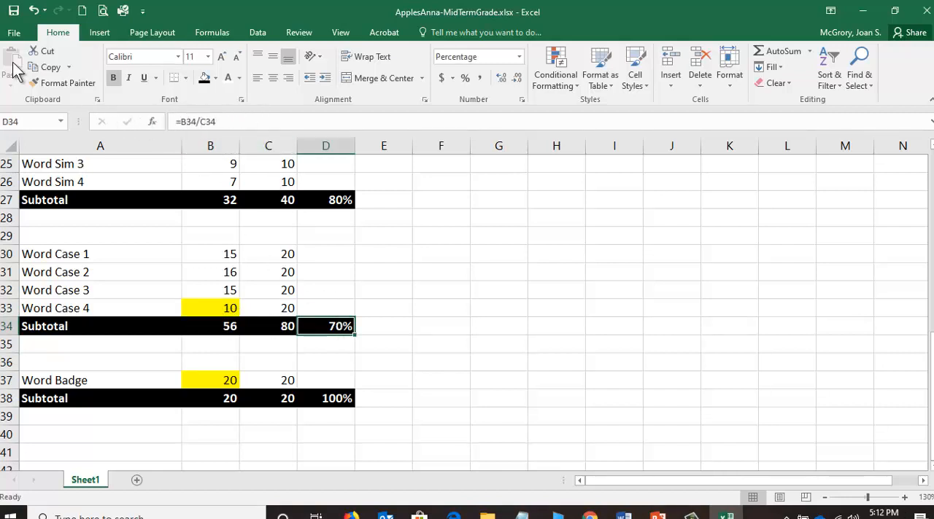
click(13, 10)
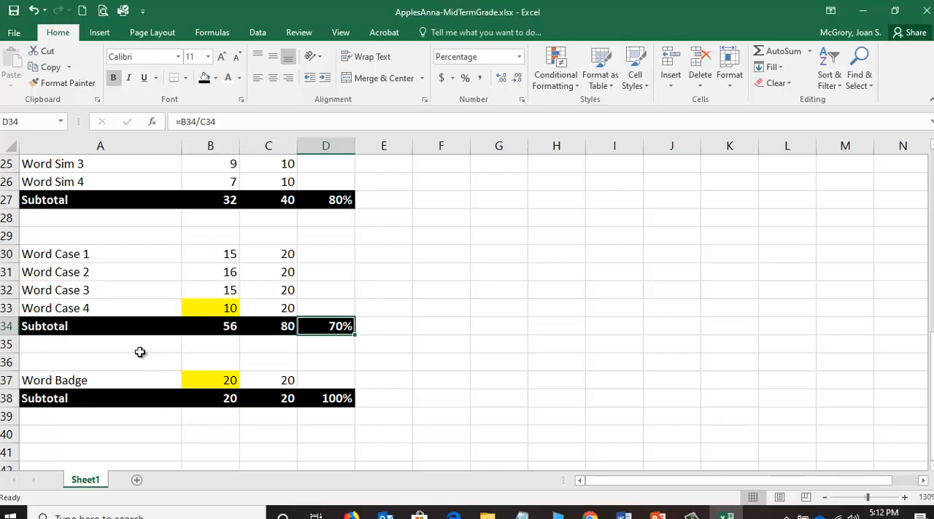
Enter the label Grand Total in A40, below the Word Badge subtotal.
click(98, 433)
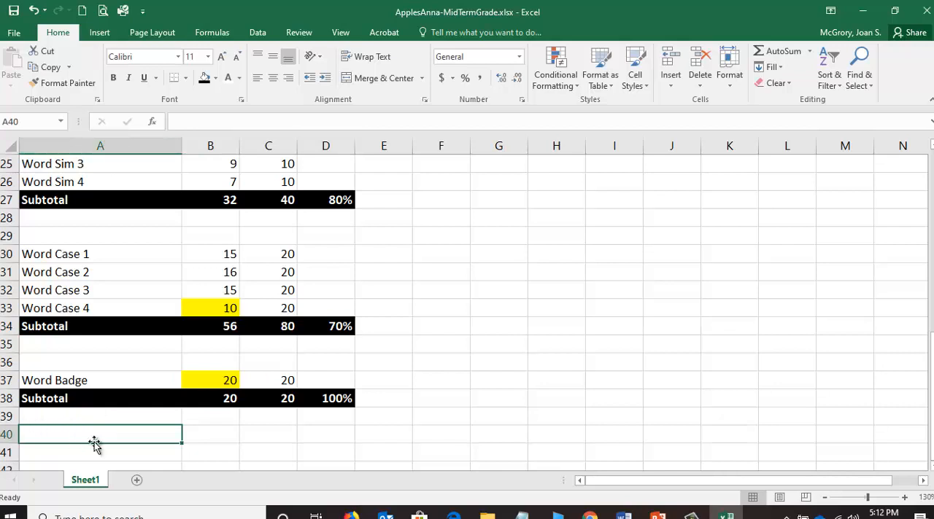
text(Grand Total)
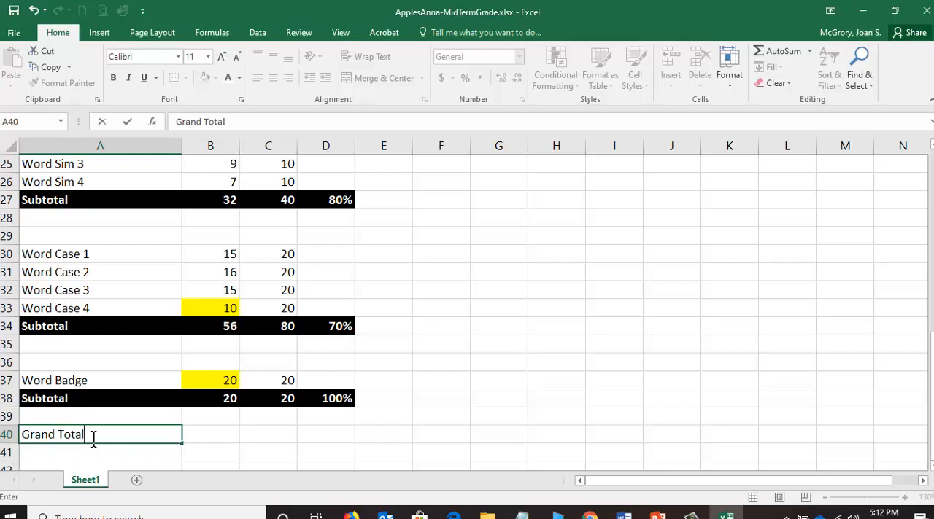
key(Tab)
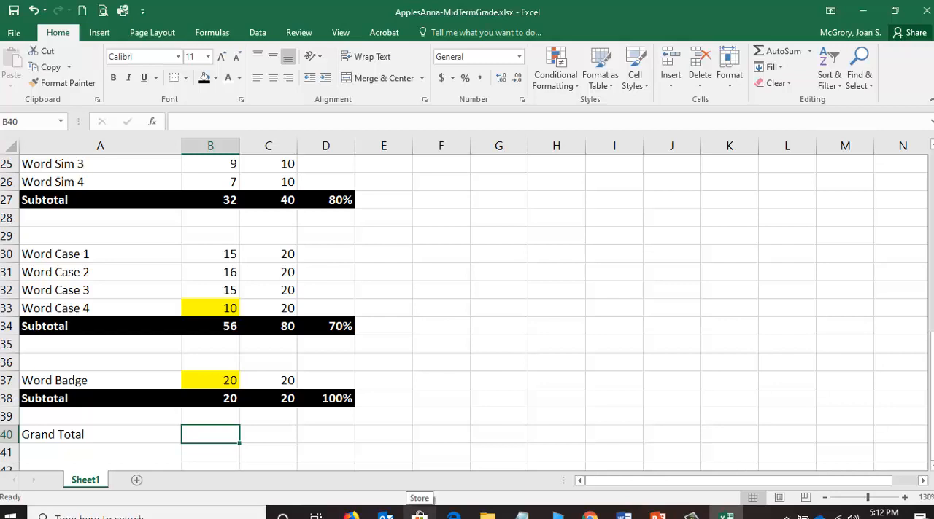
Examine the Points Earned subtotal formulas in column B, from the bonus category in B7 down to Word Badge in B38.
scroll(178, 222, up, 2)
scroll(178, 222, up, 6)
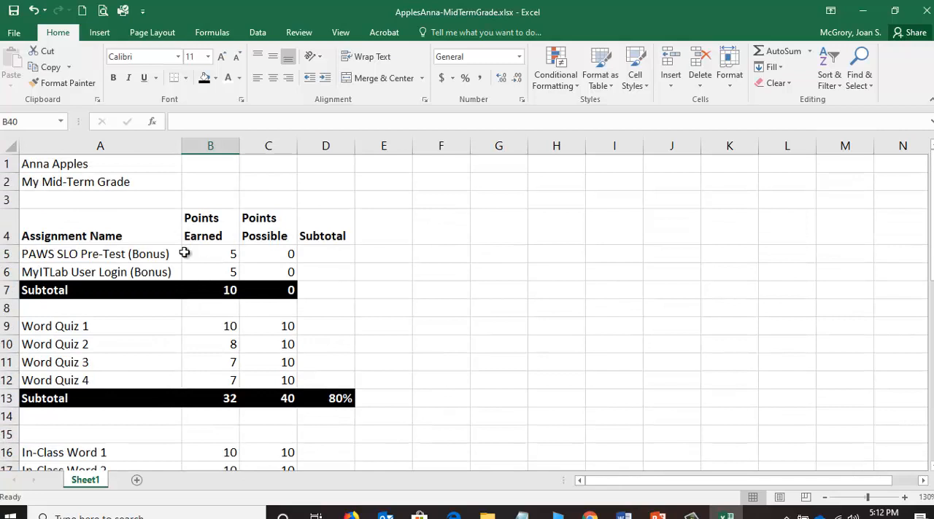
click(211, 276)
click(213, 290)
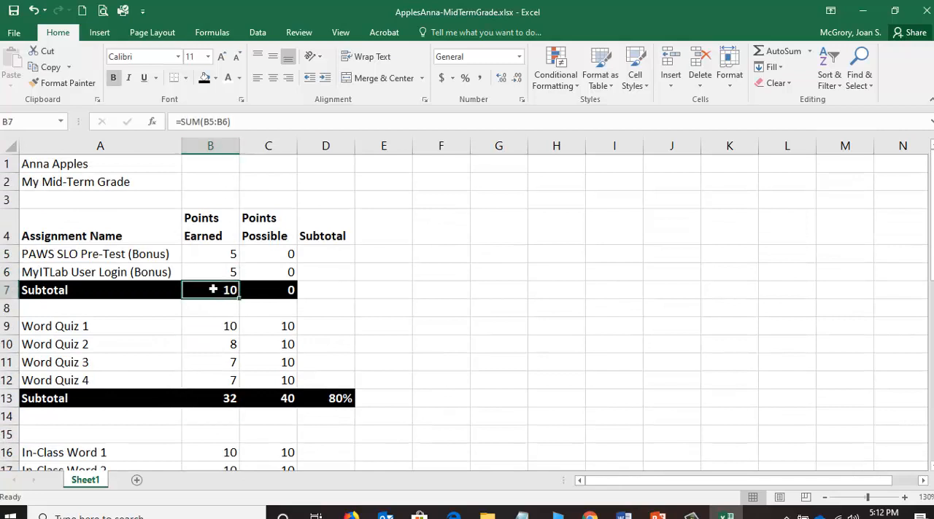
click(226, 398)
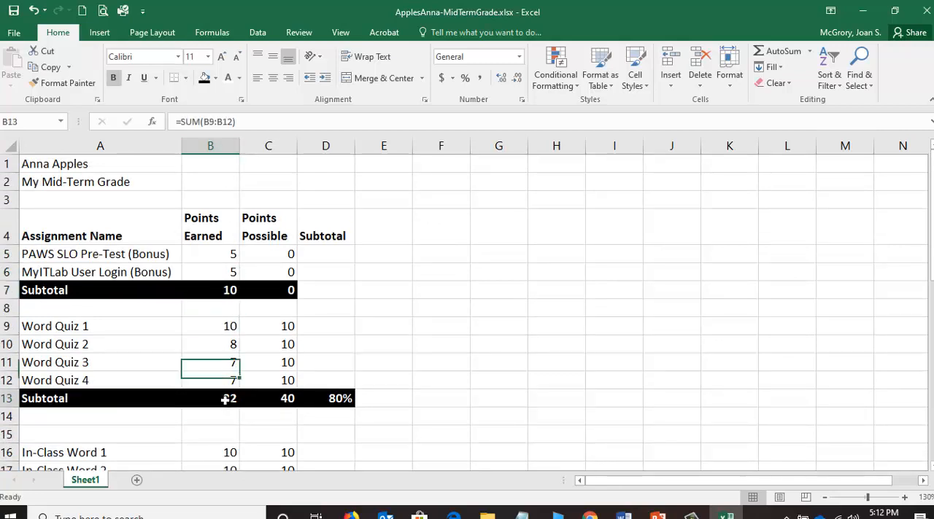
scroll(197, 398, down, 3)
scroll(202, 403, down, 1)
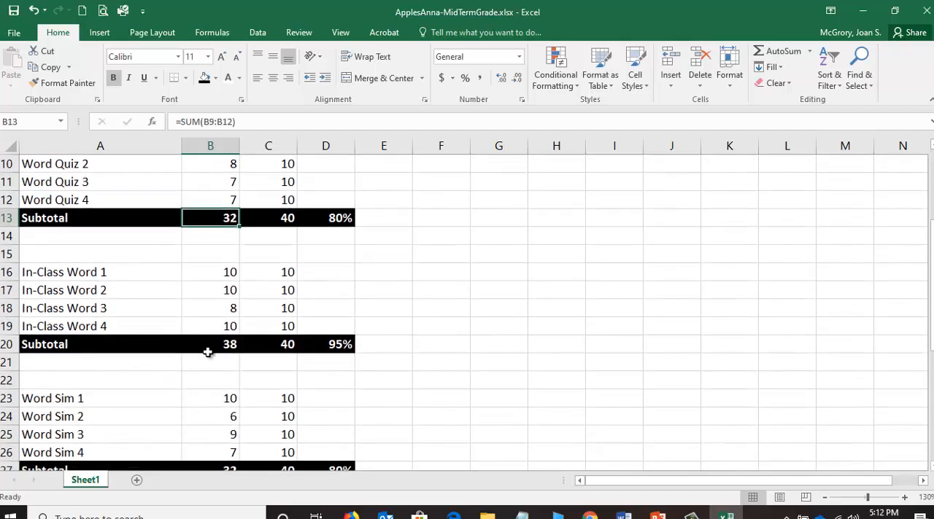
click(217, 347)
scroll(209, 359, down, 2)
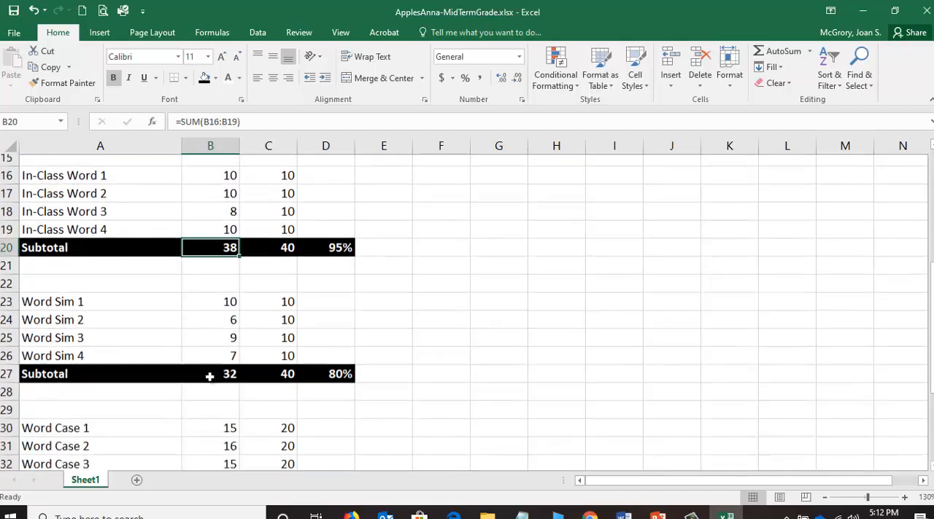
key(Down)
click(218, 369)
scroll(217, 372, down, 4)
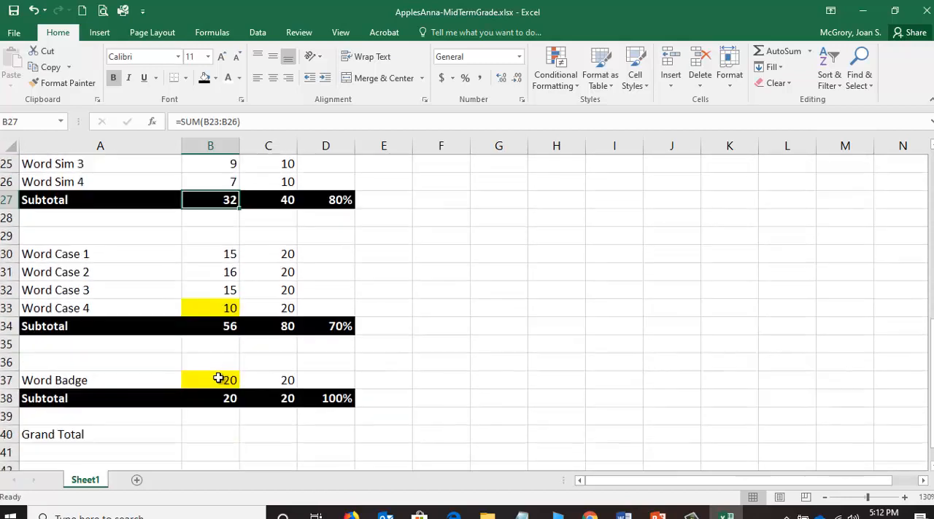
click(218, 270)
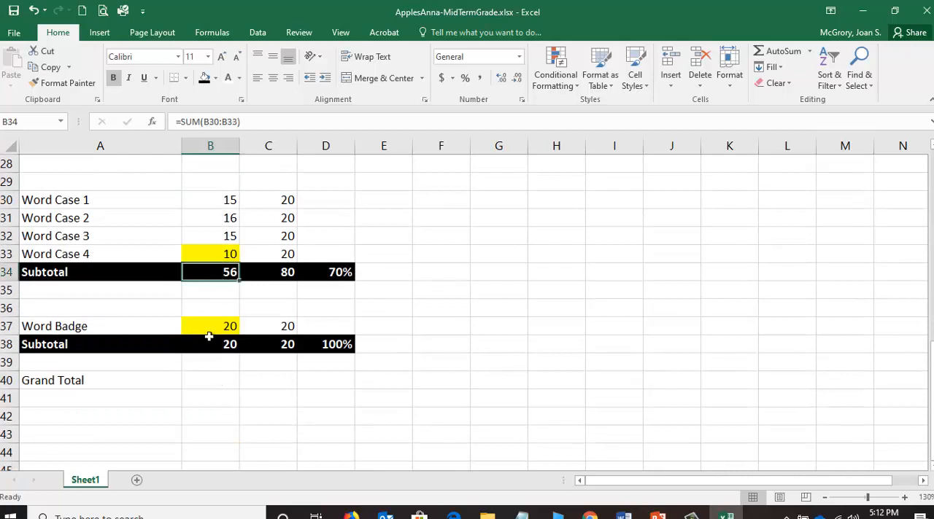
key(Down)
key(Down)
key(Down)
key(Down)
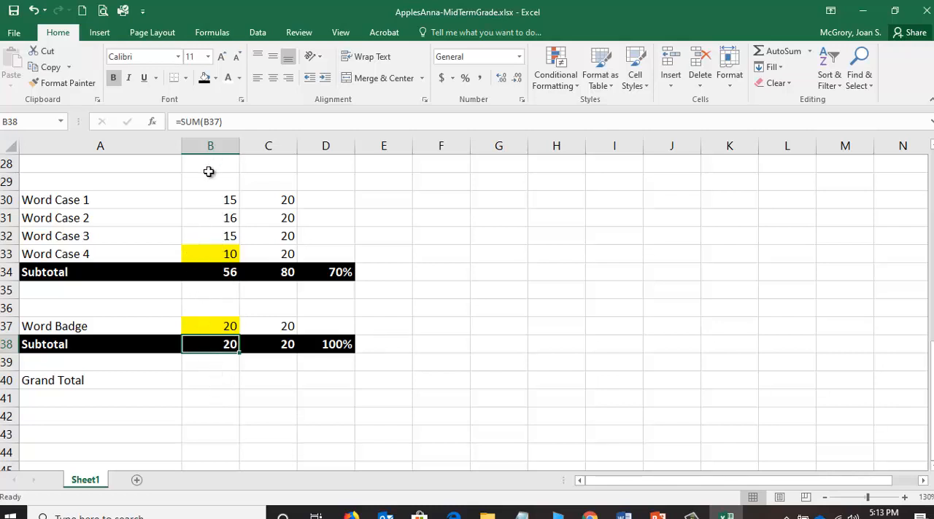
Start the Grand Total formula in B40 by adding the bonus and Word Quiz points-earned subtotals, =B7+B13.
click(214, 380)
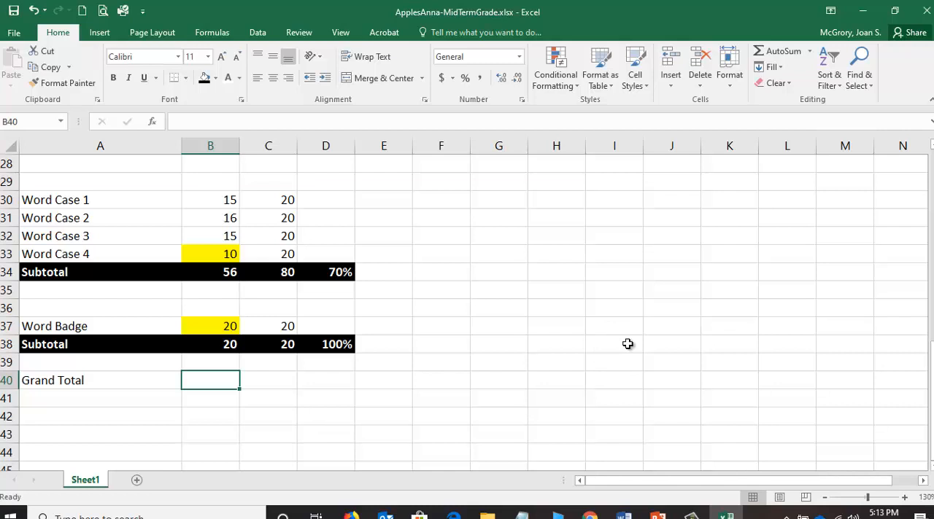
text(=)
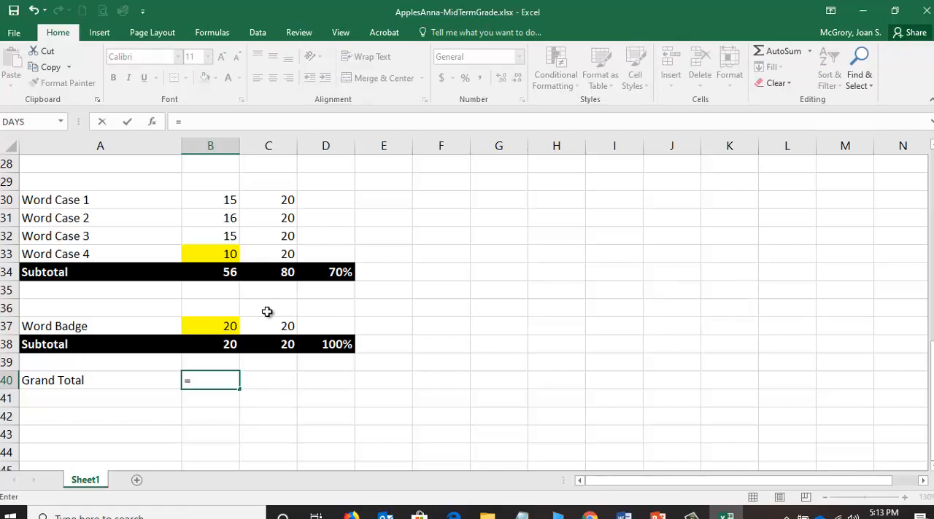
scroll(267, 312, up, 3)
scroll(266, 315, up, 4)
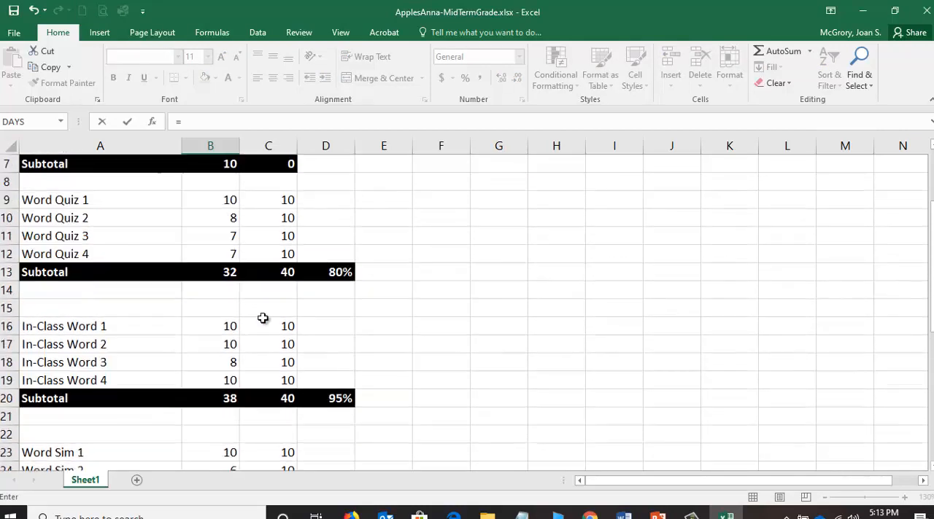
scroll(259, 323, up, 2)
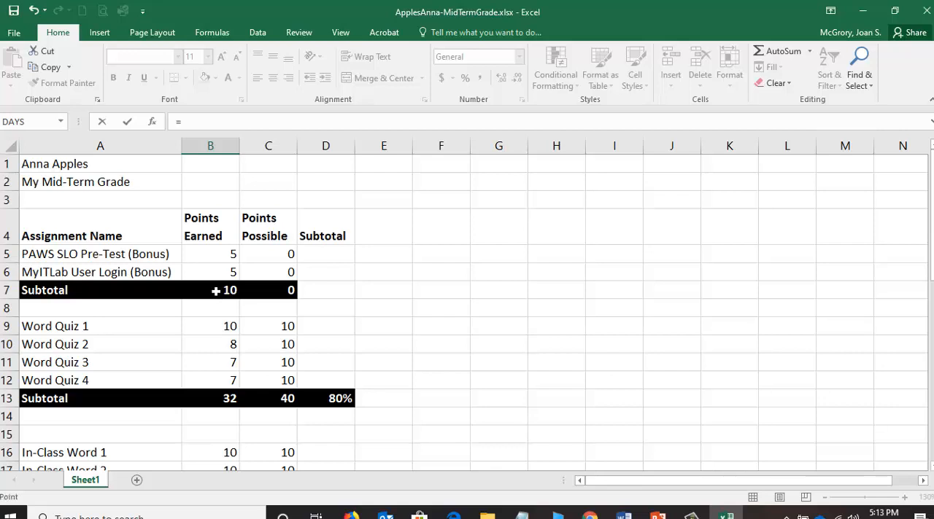
click(216, 290)
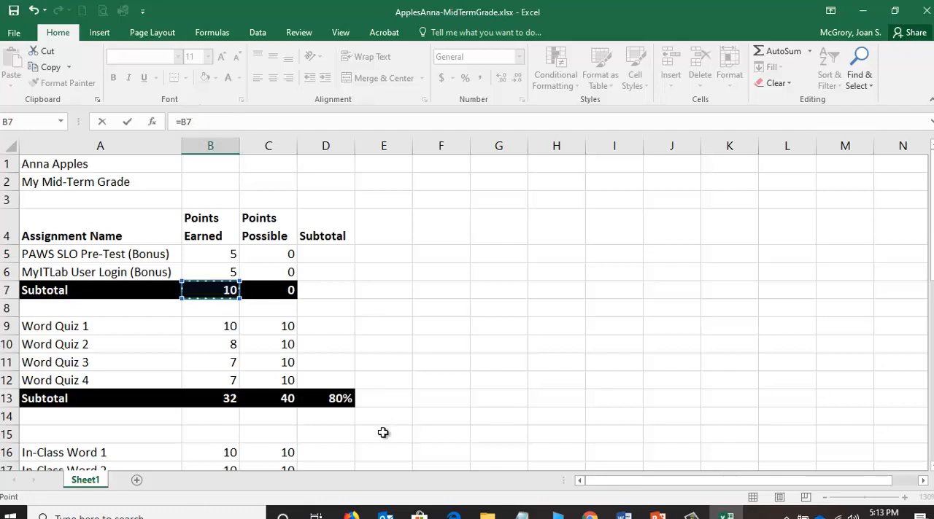
text(+)
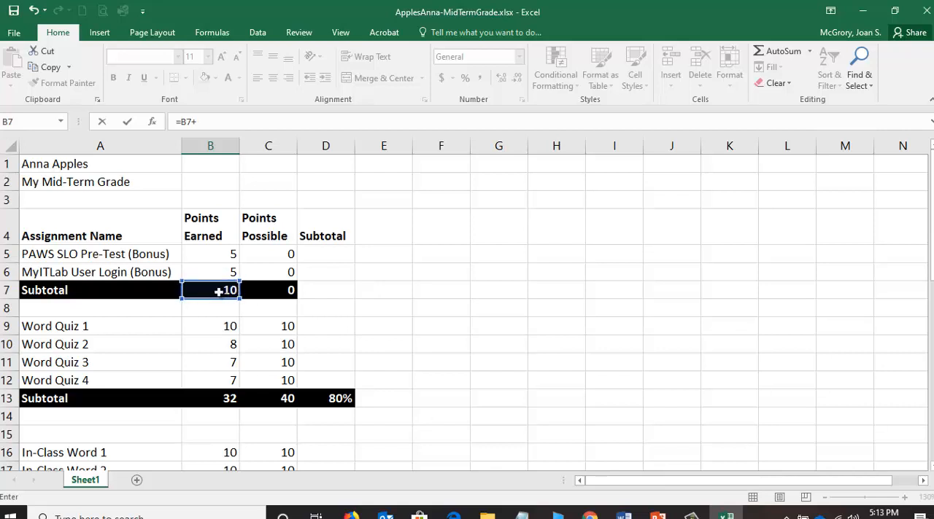
click(225, 398)
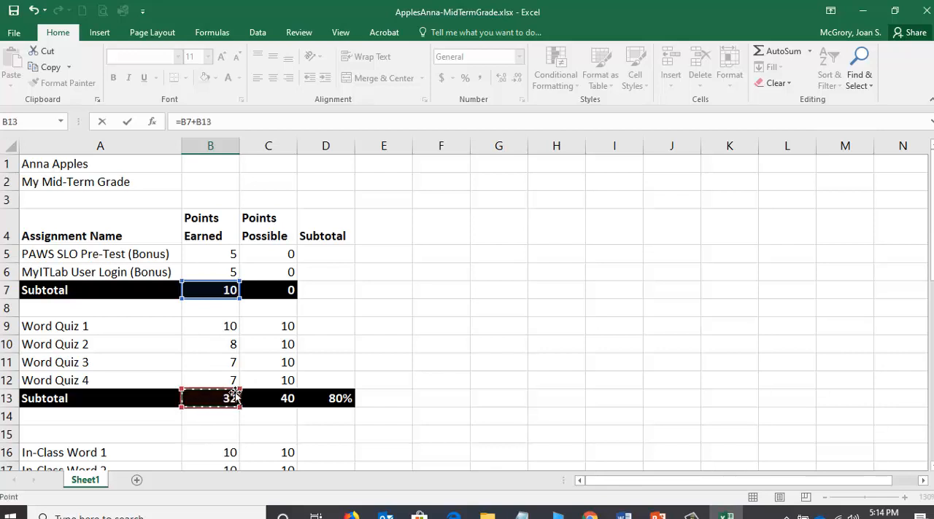
Extend the B40 formula with the In-Class Word subtotal B20 and the Word Sim subtotal B27.
scroll(217, 402, down, 1)
scroll(216, 401, down, 1)
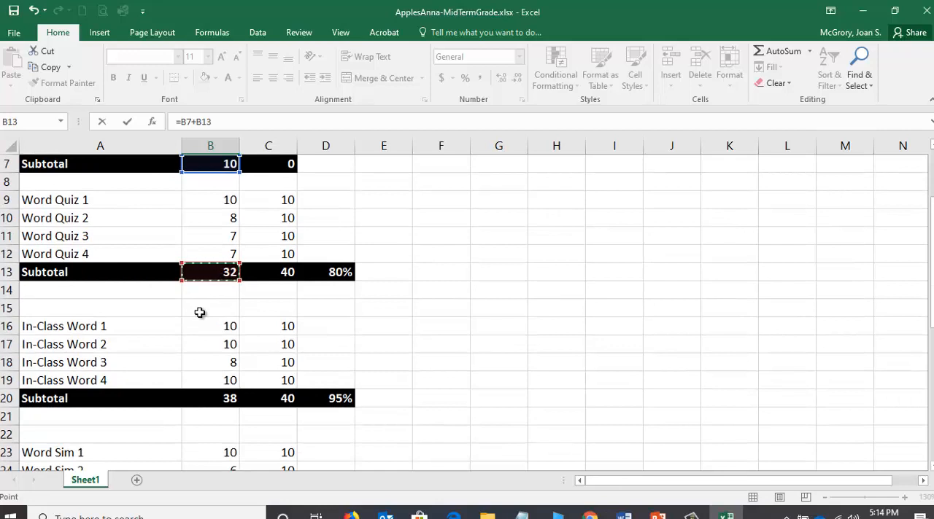
text(+)
click(206, 402)
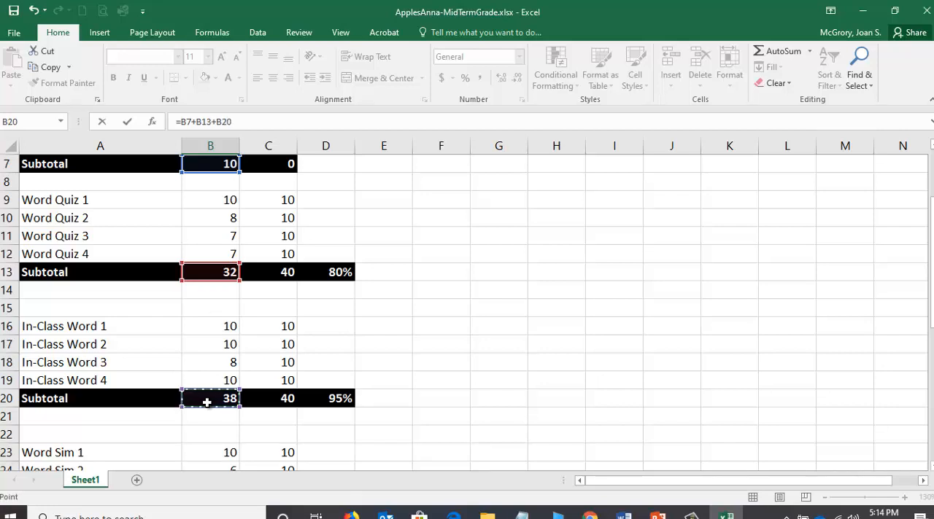
text(+)
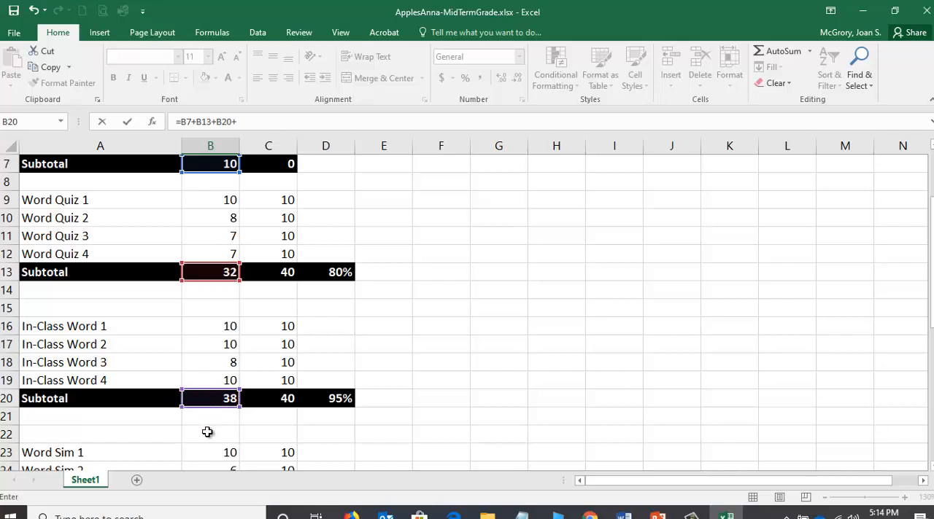
scroll(208, 433, down, 1)
scroll(209, 433, down, 1)
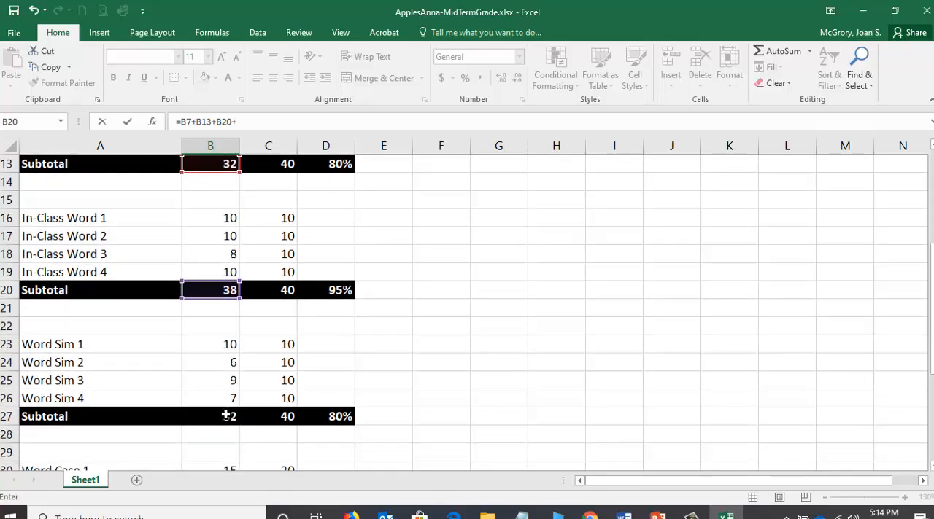
click(226, 416)
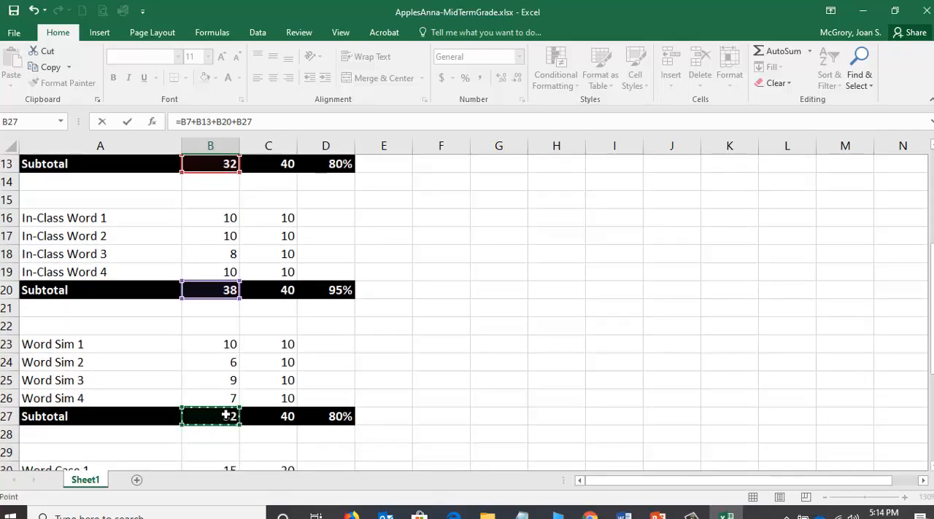
Add the Word Case subtotal B34 and the Word Badge subtotal B38 to complete the B40 formula, =B7+B13+B20+B27+B34+B38.
text(+)
scroll(223, 416, down, 2)
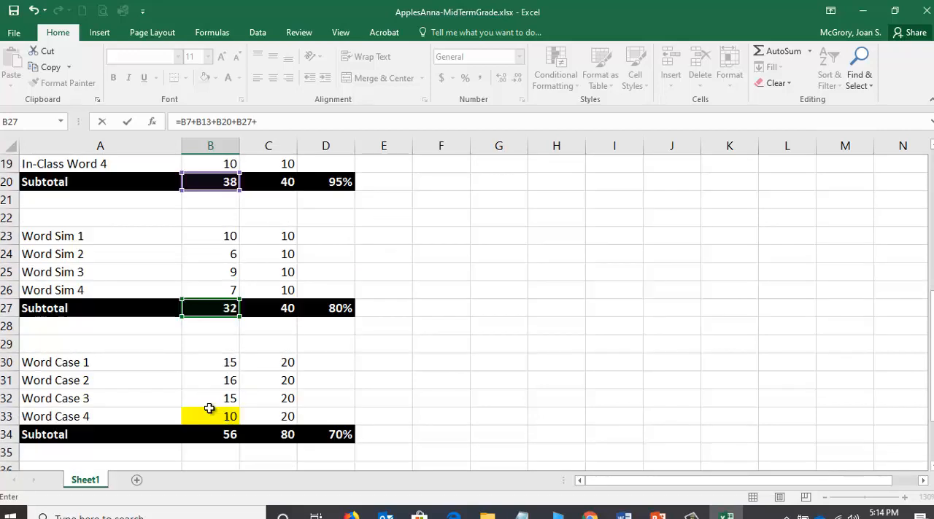
scroll(209, 409, down, 1)
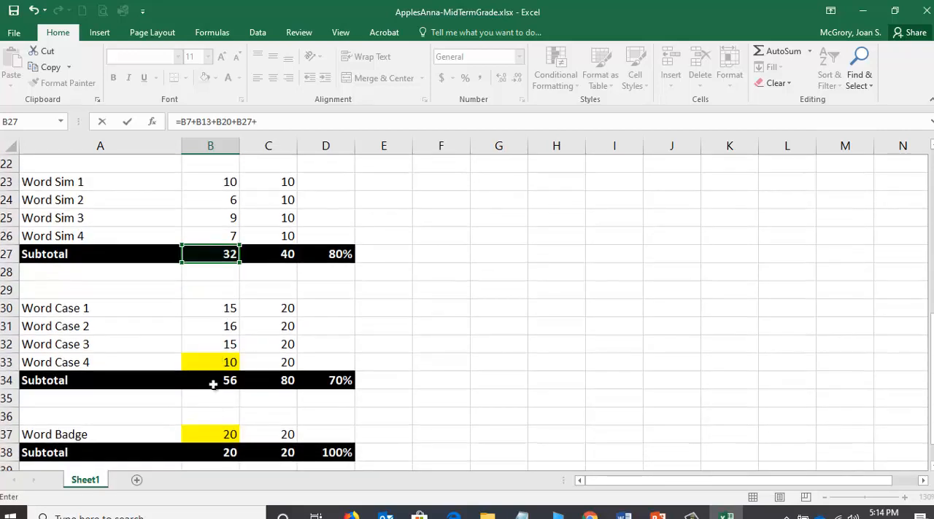
click(213, 380)
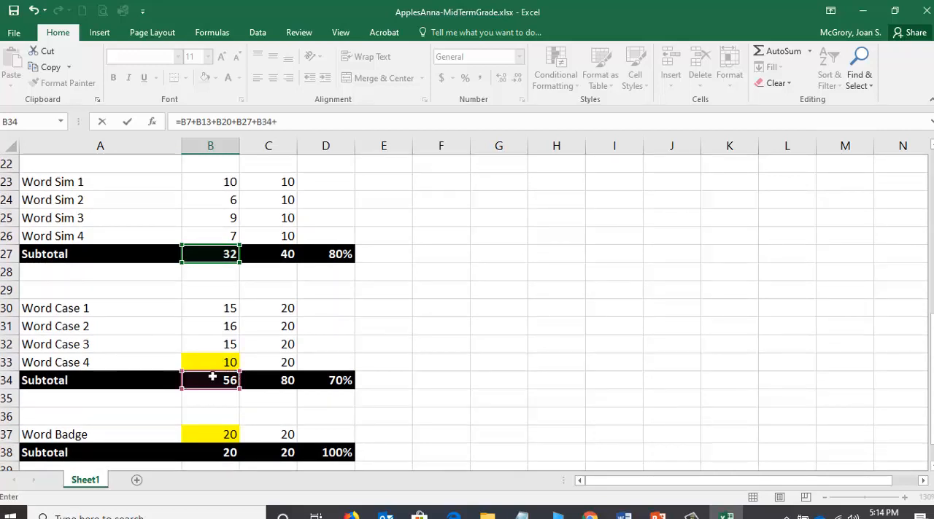
scroll(250, 394, down, 1)
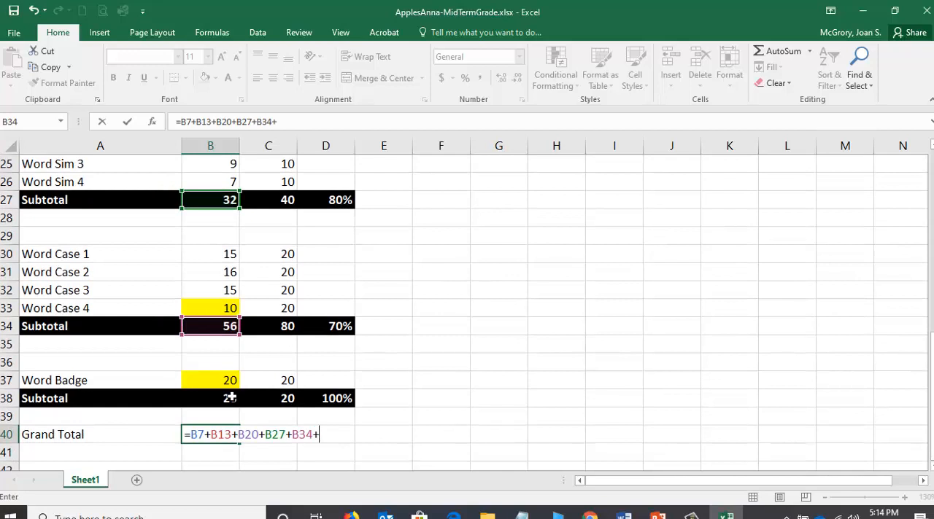
click(229, 398)
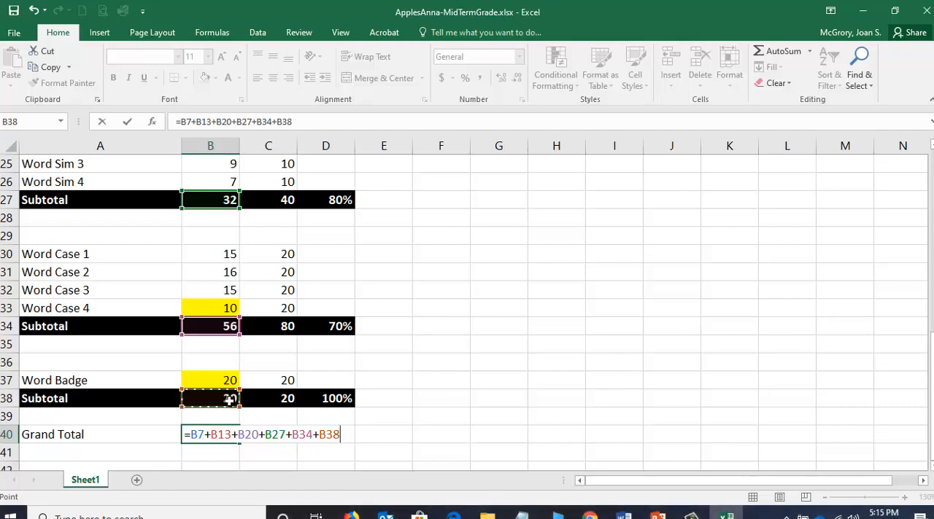
key(Return)
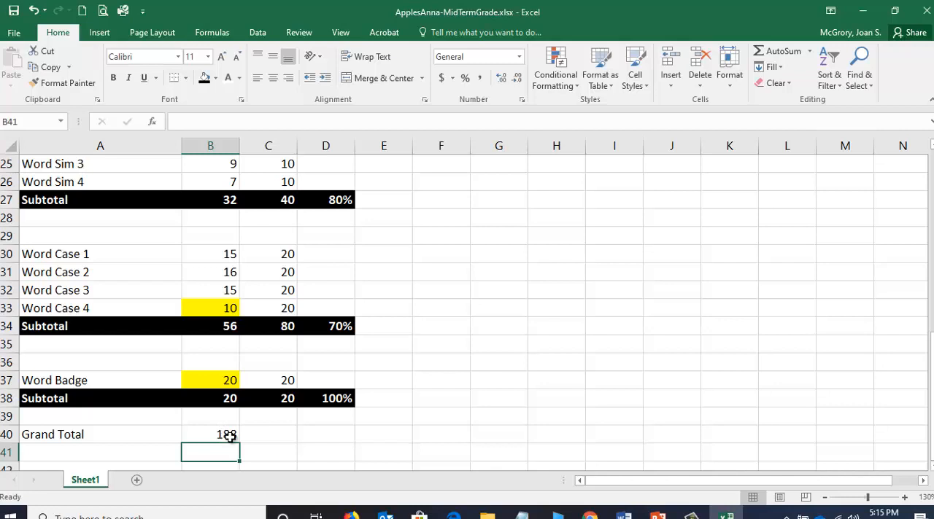
Open the Grand Total formula in B40 for editing and examine its subtotal cell references.
click(226, 434)
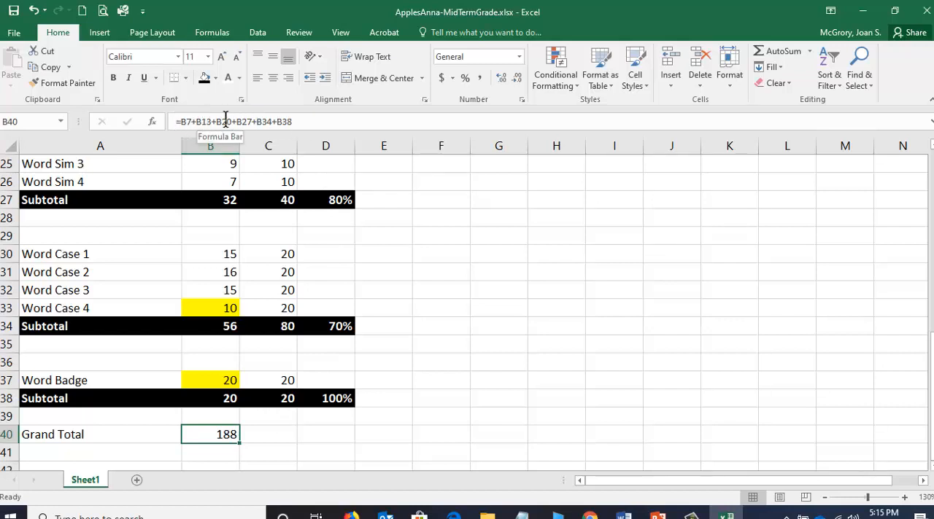
click(288, 121)
key(Left)
key(Left)
key(Left)
key(Left)
key(Left)
key(Left)
key(Left)
key(Left)
key(Left)
key(Left)
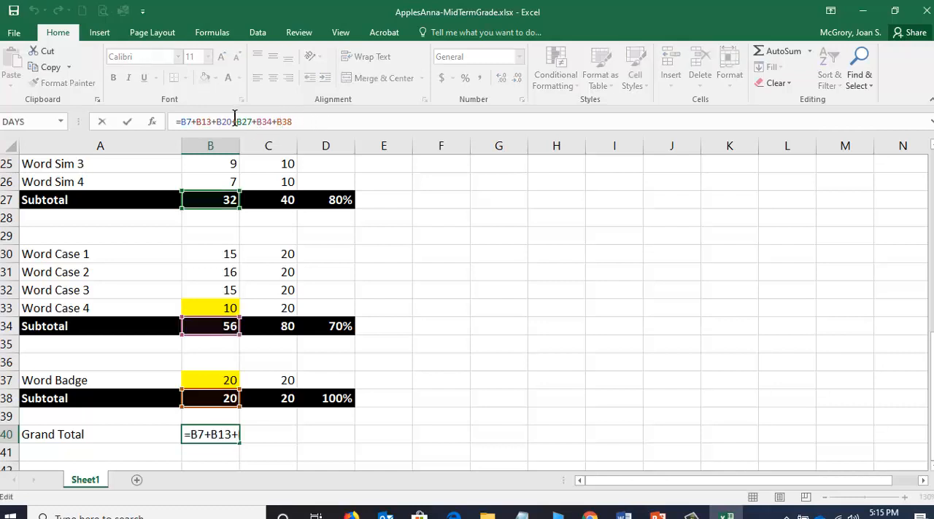
click(187, 121)
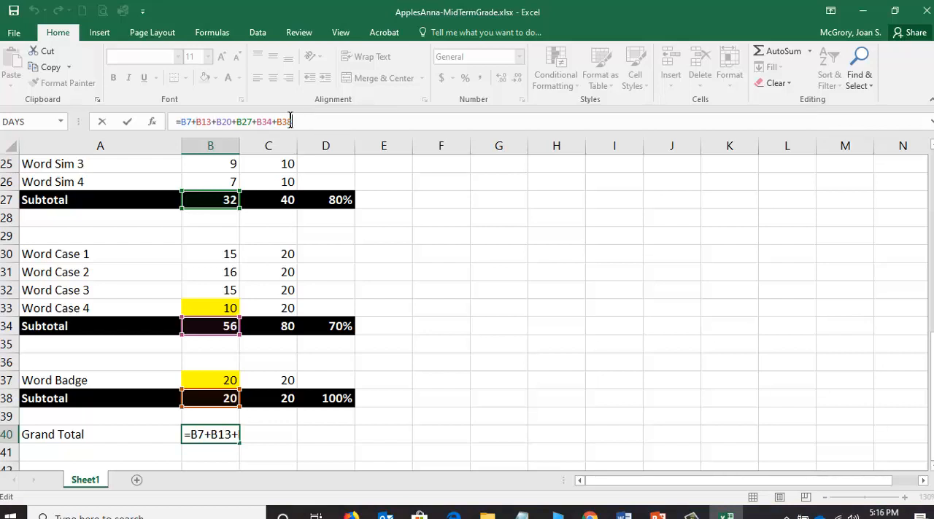
Commit the B40 formula and start the points-possible Grand Total in C40 with the bonus and Word Quiz subtotals, =C7+C13.
click(129, 124)
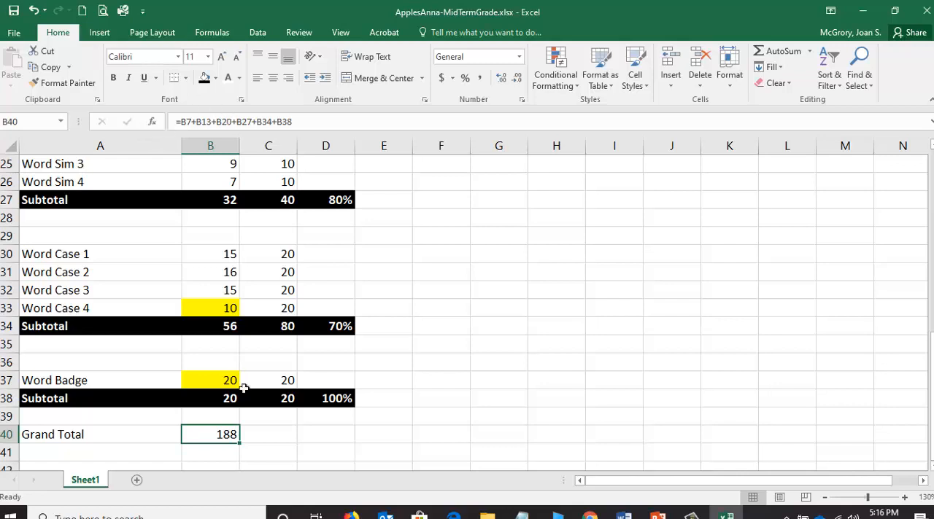
click(264, 438)
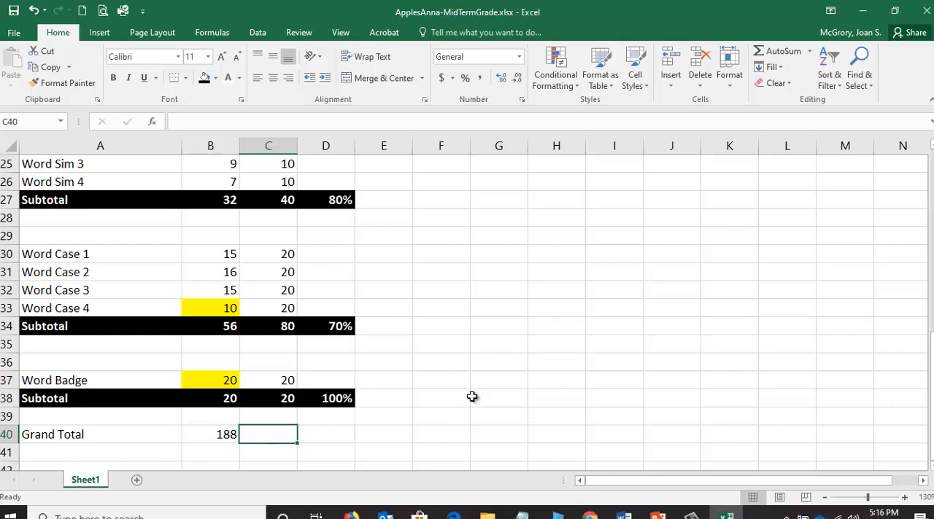
text(=)
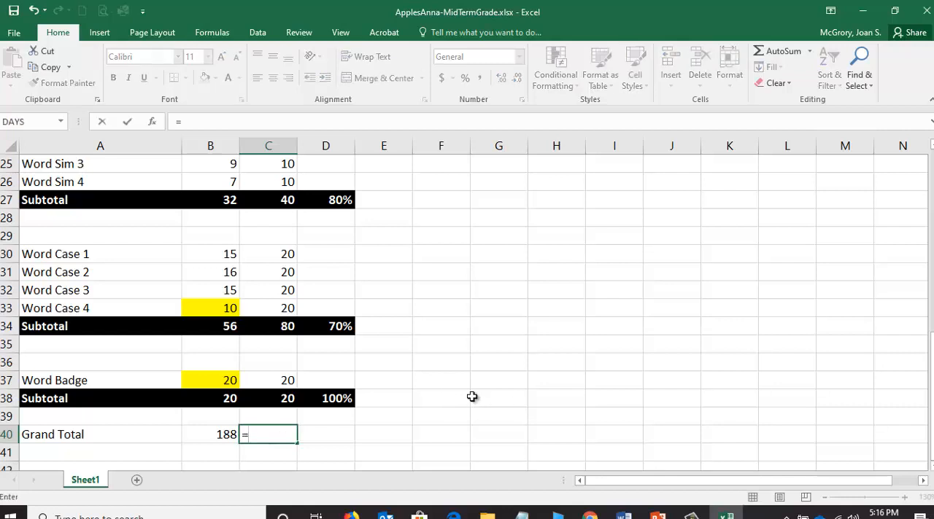
scroll(433, 380, up, 8)
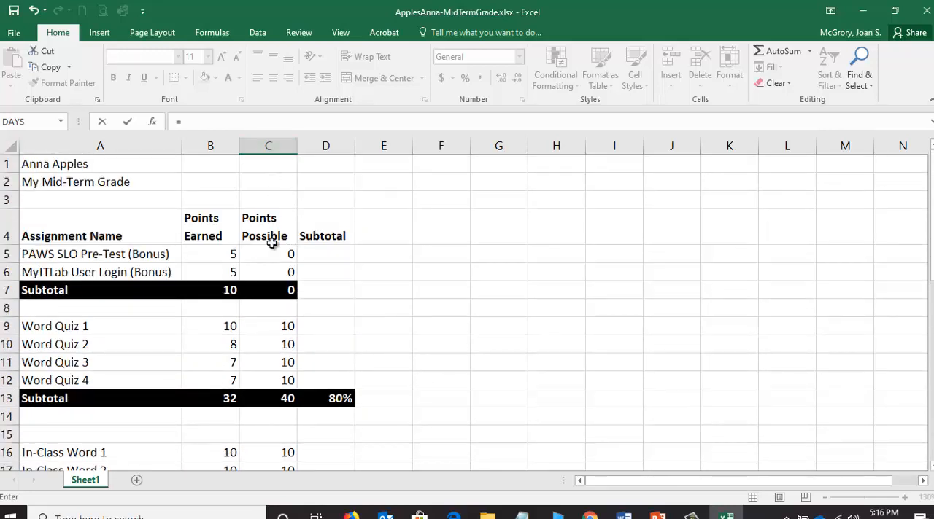
click(280, 292)
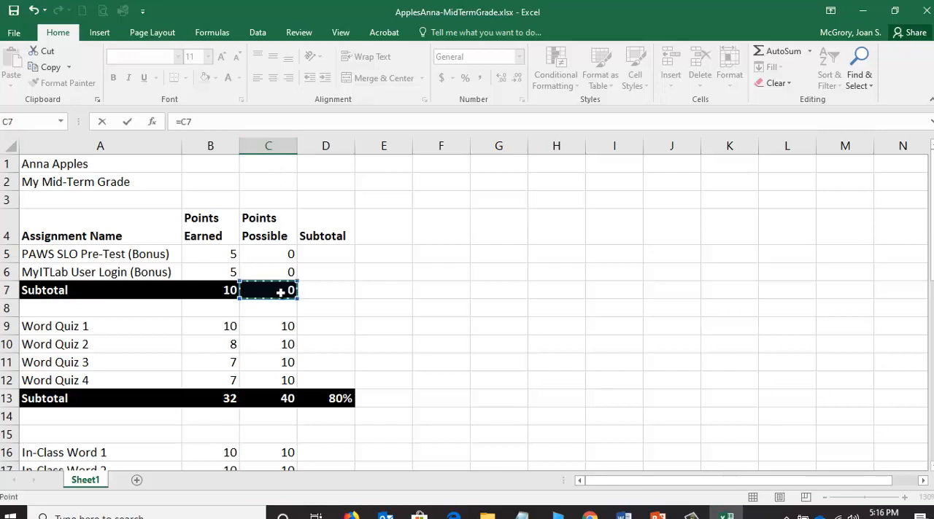
text(+)
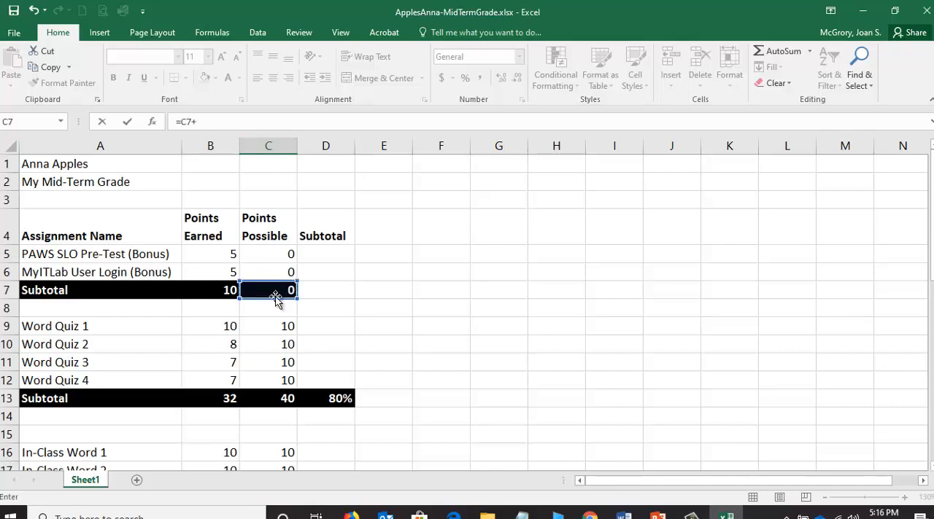
click(268, 398)
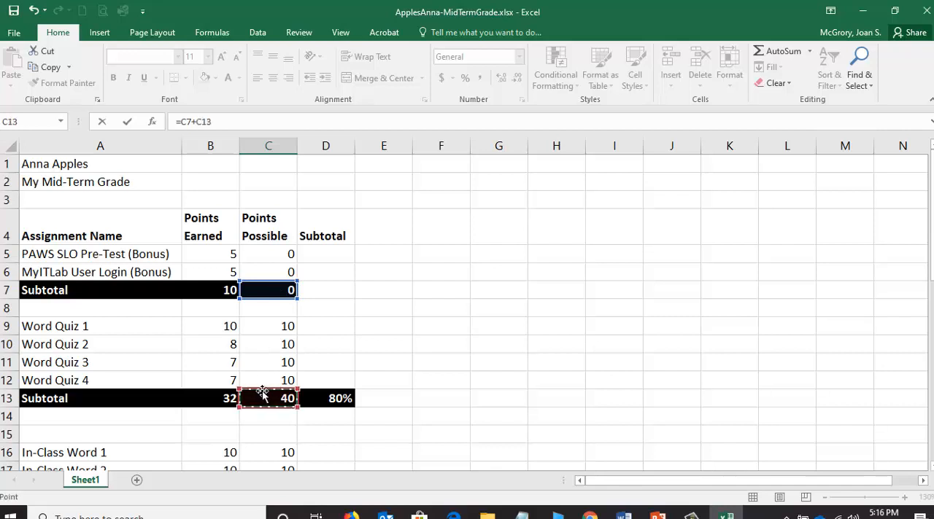
Extend the C40 formula with the In-Class Word subtotal C20 and the Word Sim subtotal C27.
text(+)
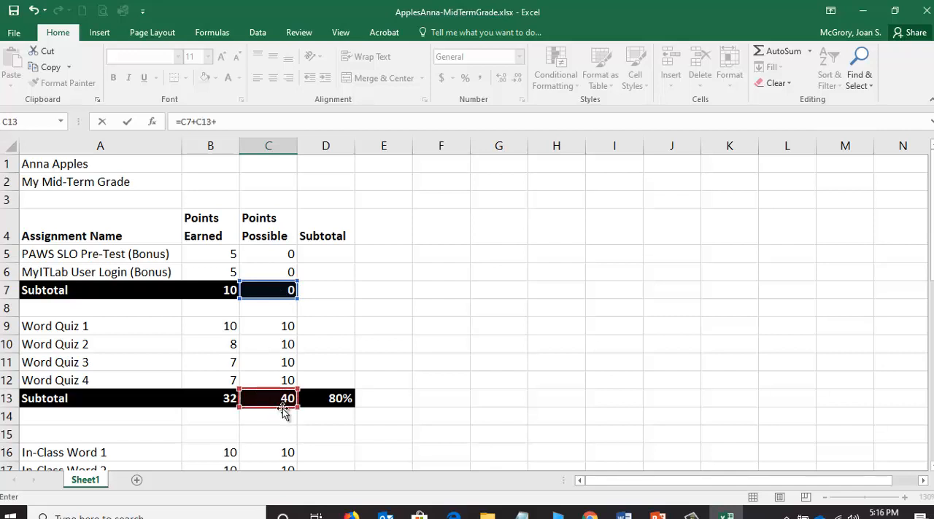
scroll(282, 401, down, 2)
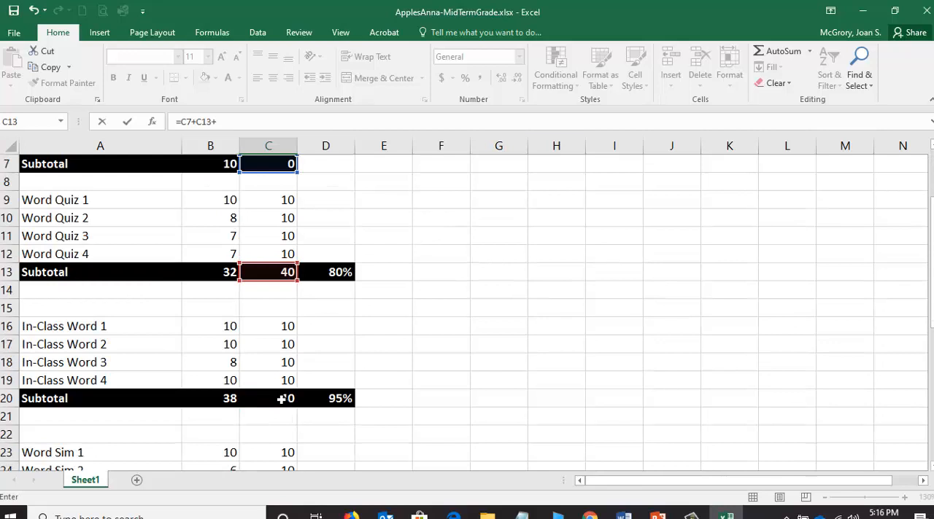
click(281, 398)
text(+)
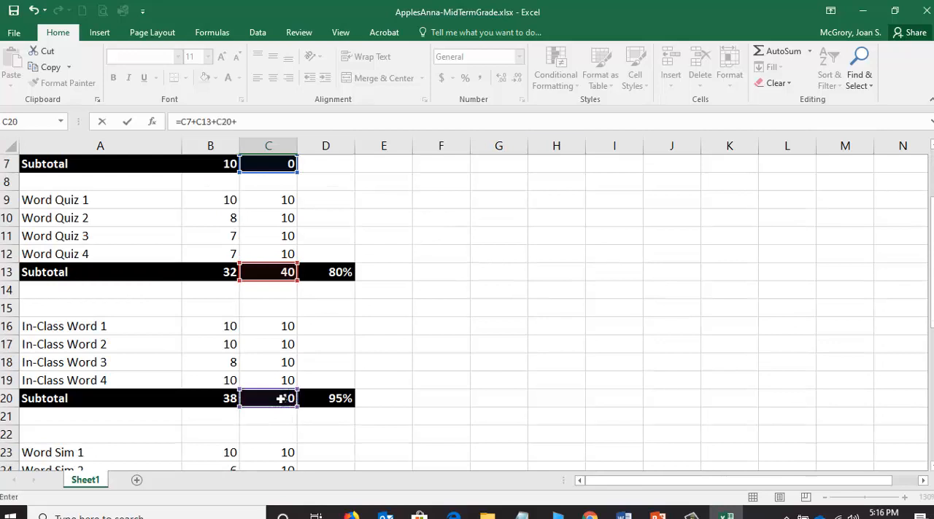
scroll(281, 399, down, 2)
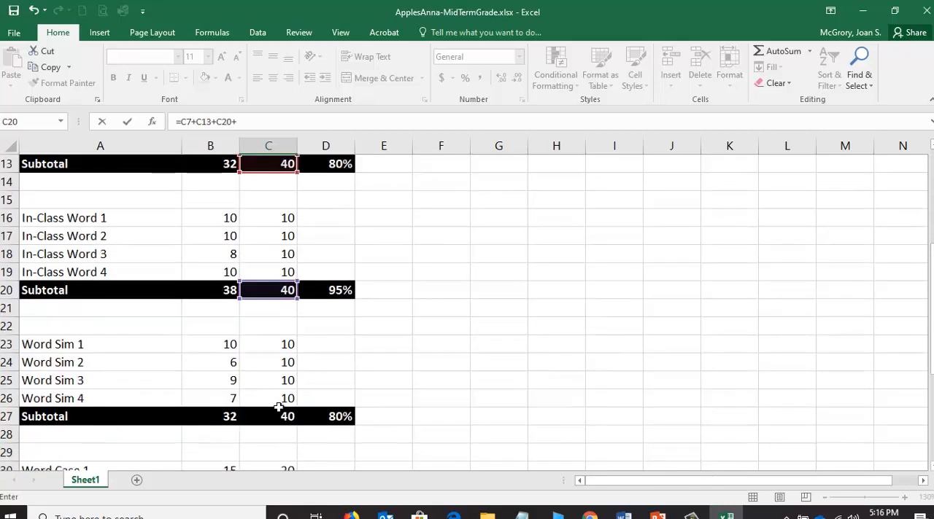
click(277, 417)
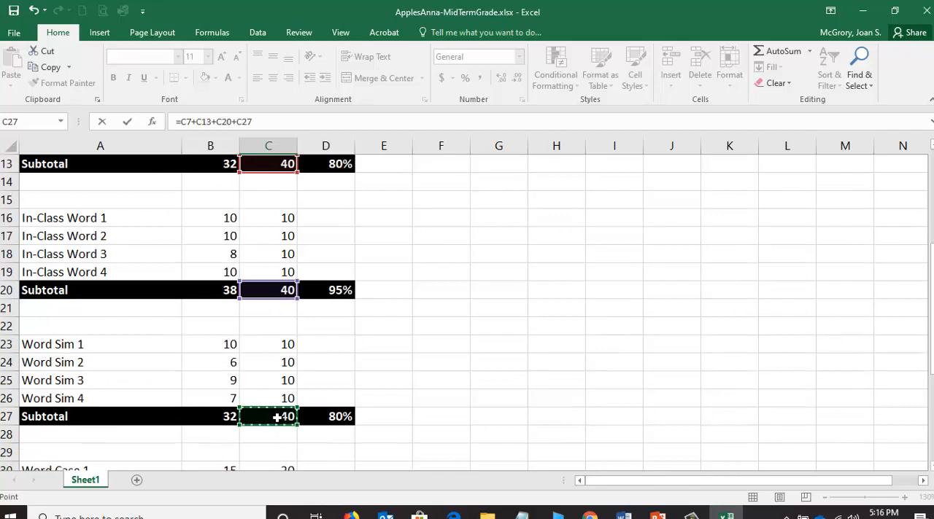
Add the Word Case subtotal C34 and the Word Badge subtotal C38 to complete the C40 formula, =C7+C13+C20+C27+C34+C38.
text(+)
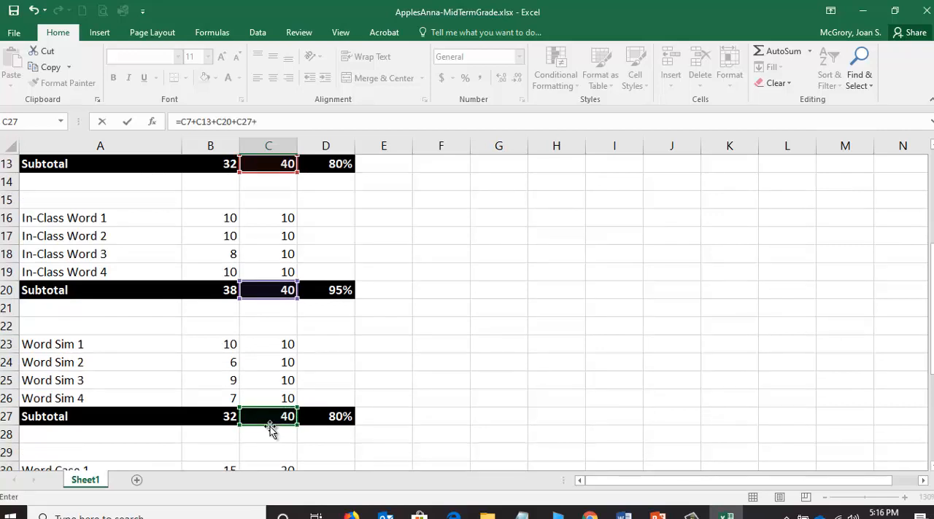
scroll(275, 430, down, 2)
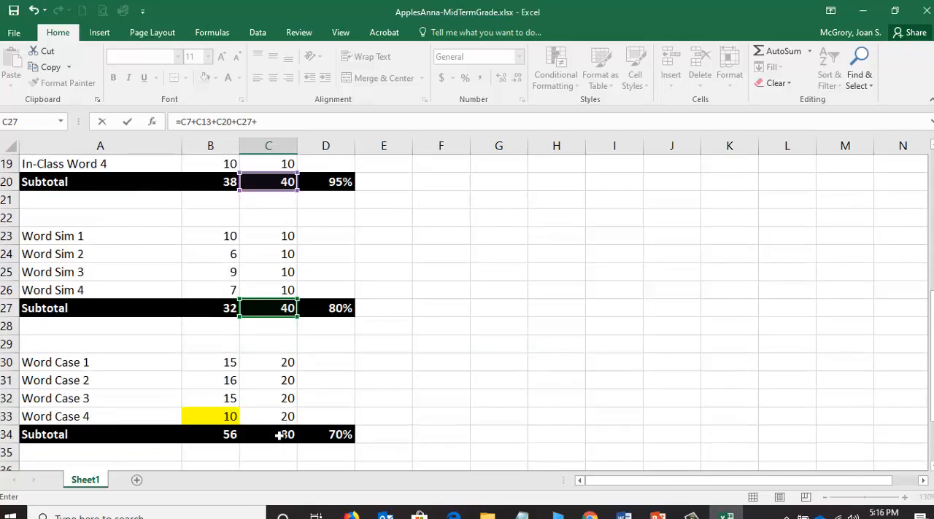
click(279, 434)
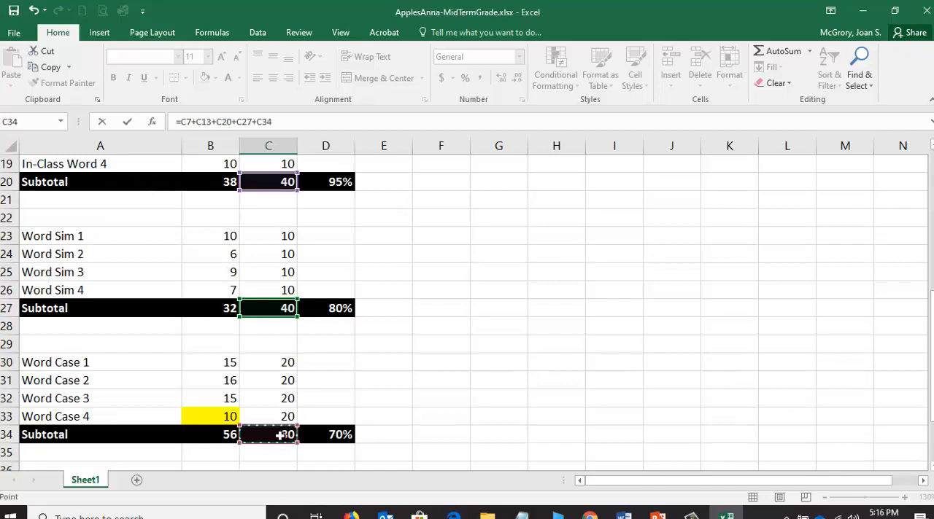
text(+)
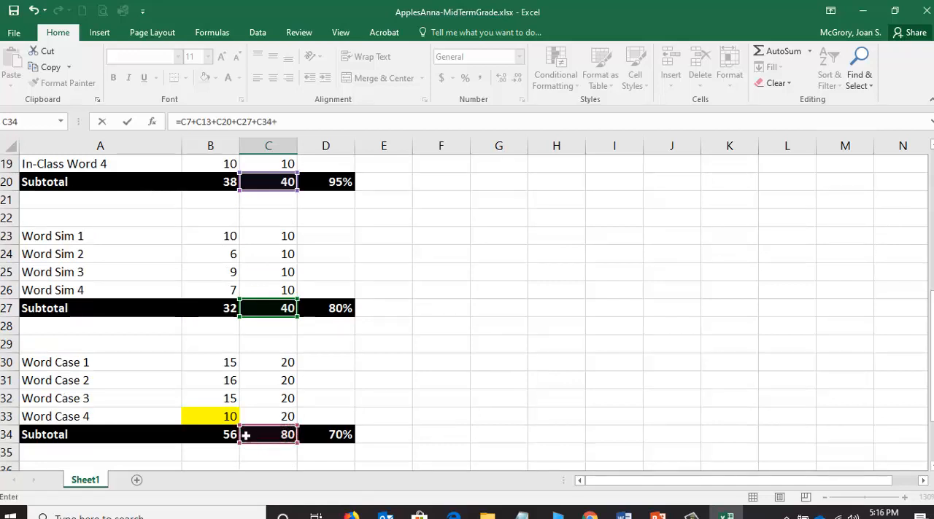
scroll(288, 413, down, 3)
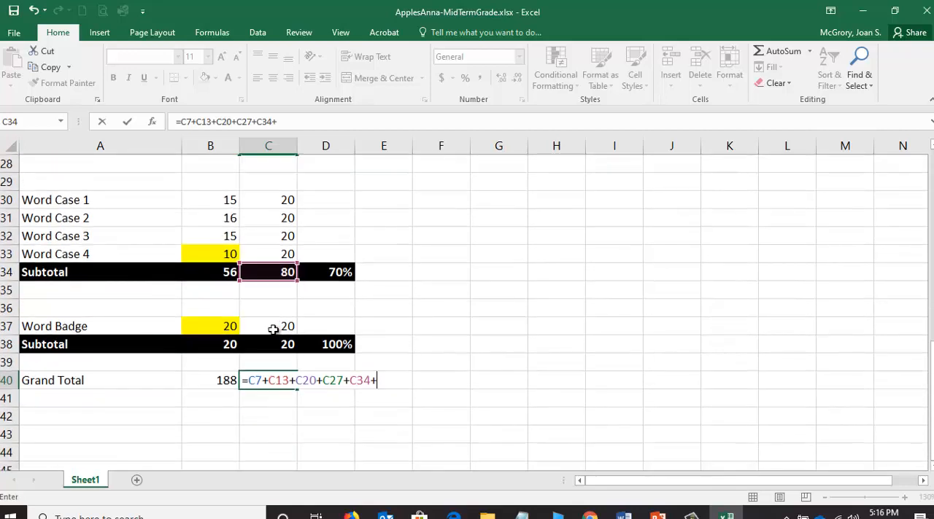
click(271, 344)
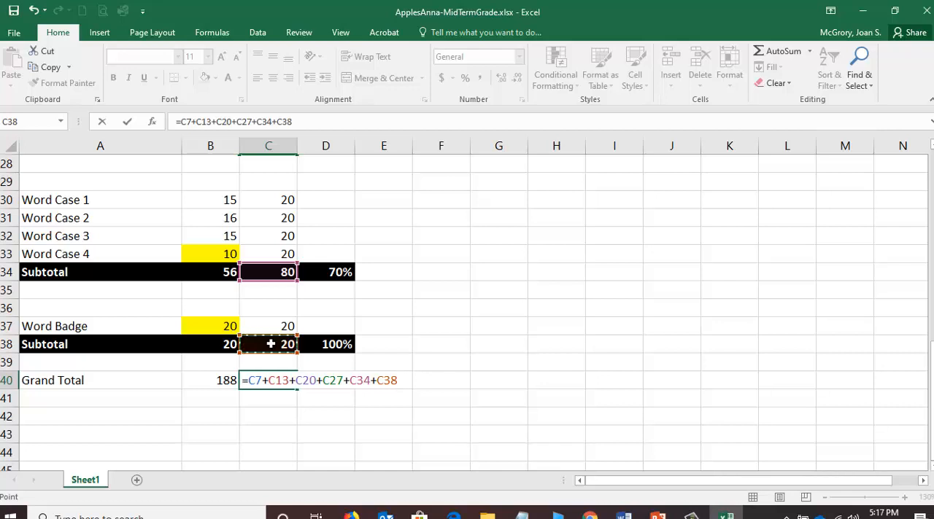
key(Return)
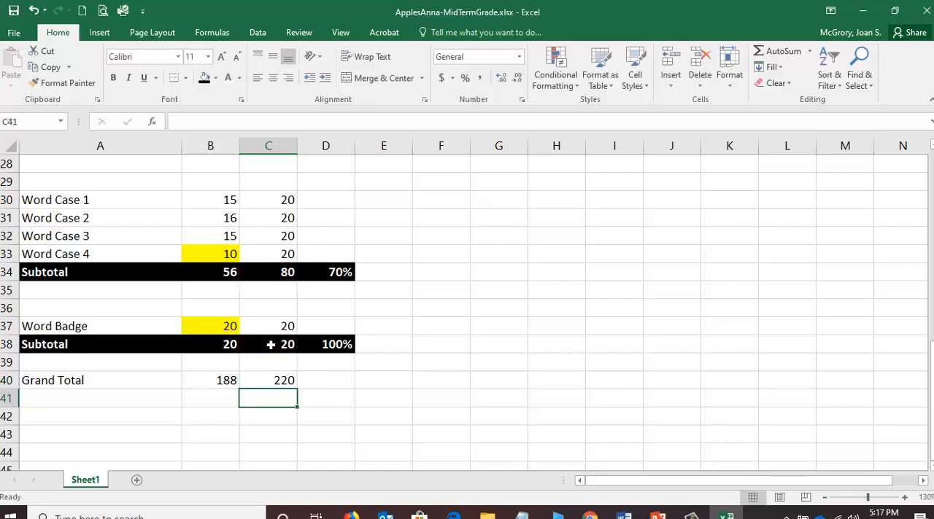
Calculate the overall mid-term grade in D40 with =B40/C40 and format it as a percentage.
click(317, 381)
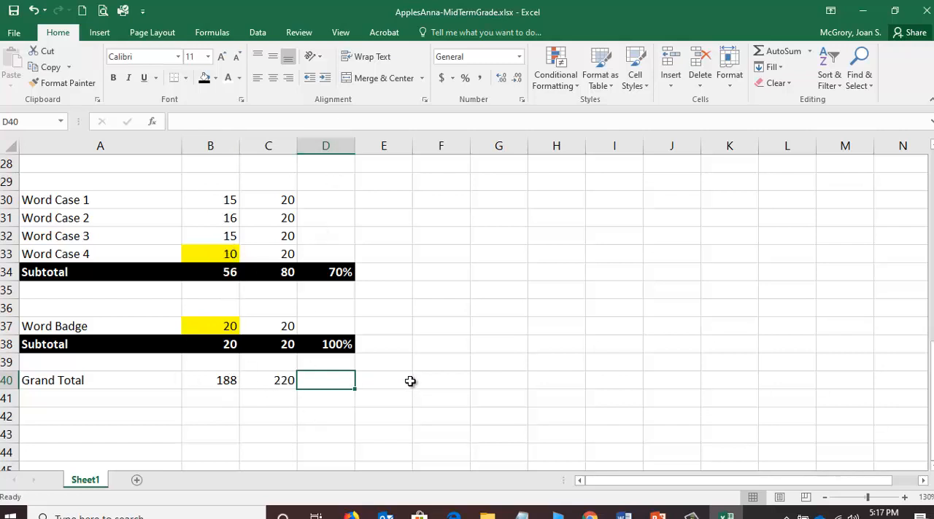
text(=)
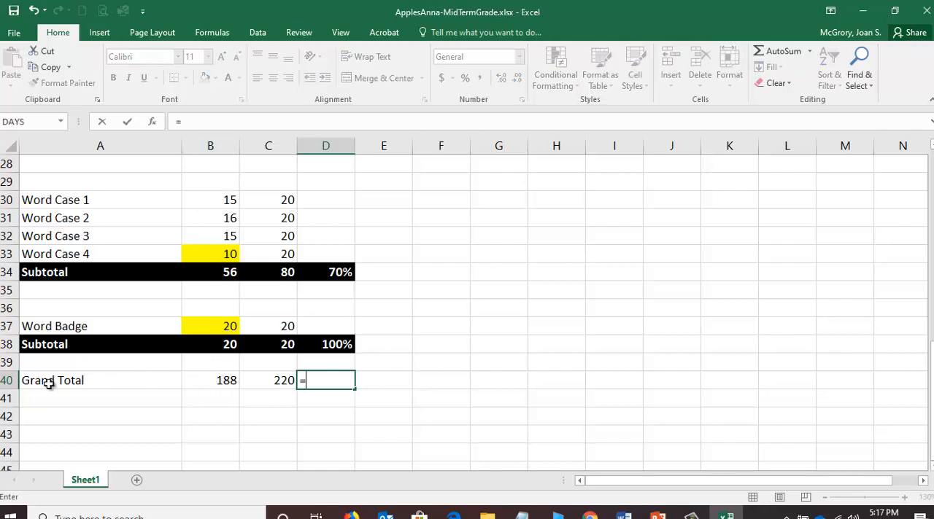
click(217, 381)
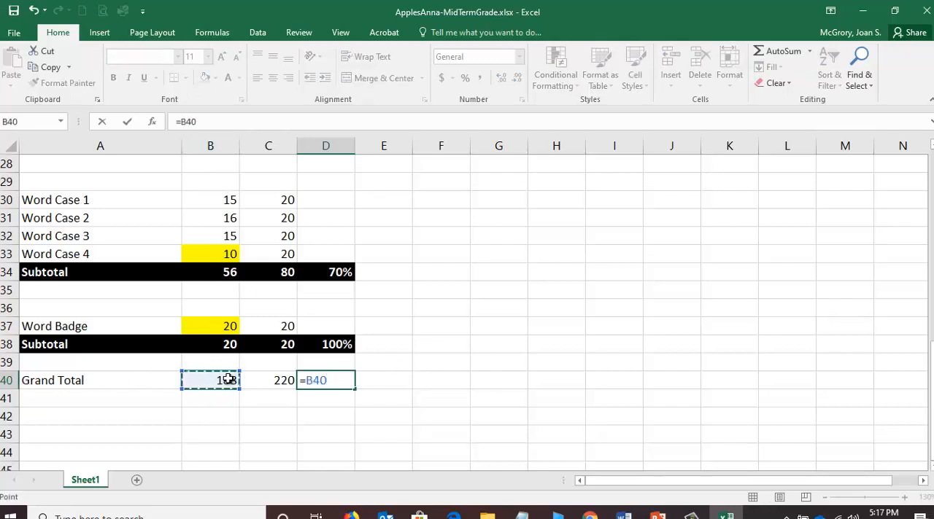
text(/)
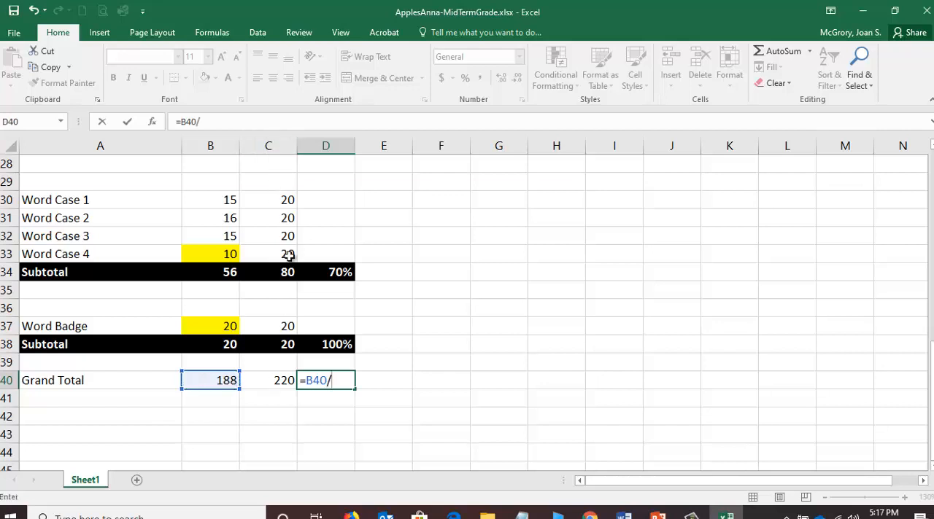
click(263, 380)
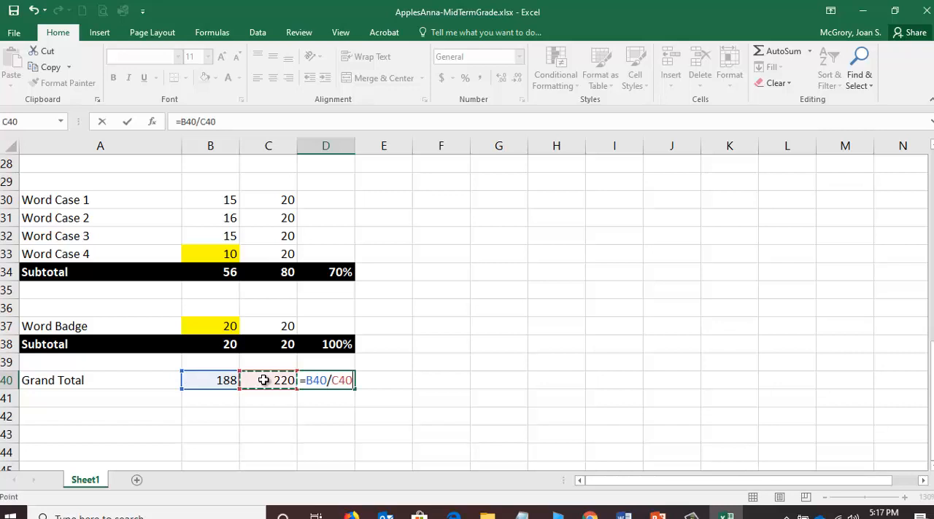
key(Return)
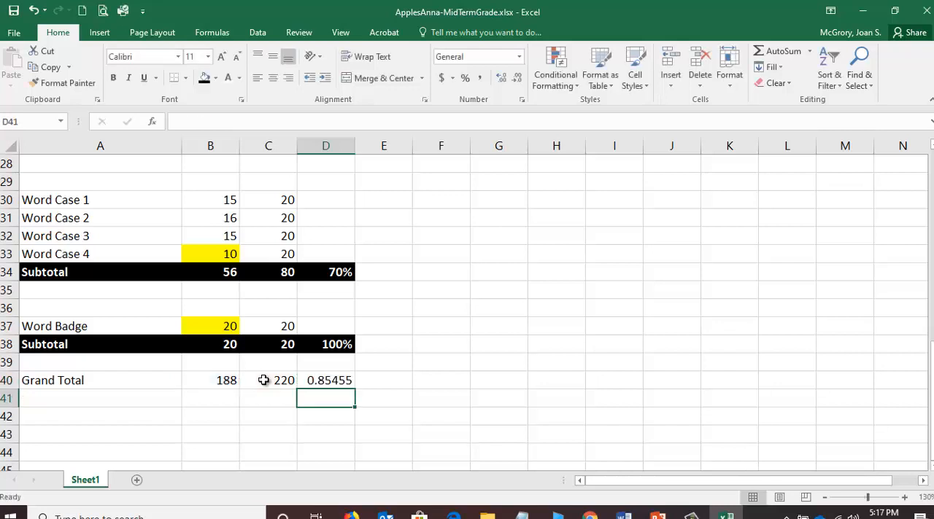
click(334, 380)
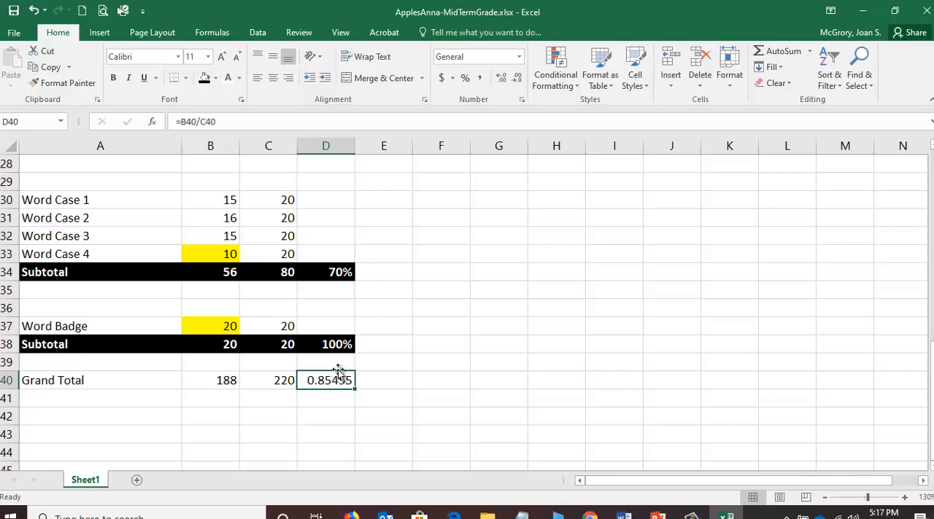
click(465, 78)
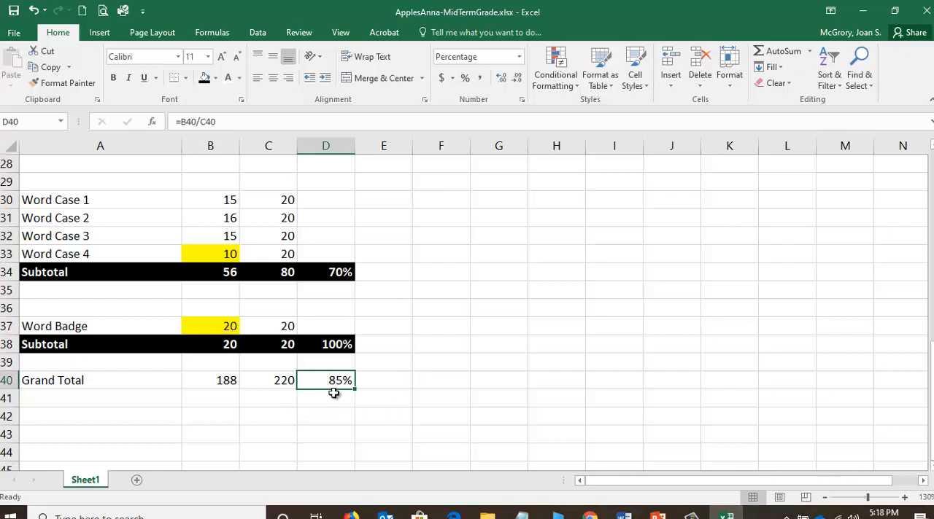
Format the Grand Total row A40:D40 with a gold theme fill colour and bold text.
click(332, 436)
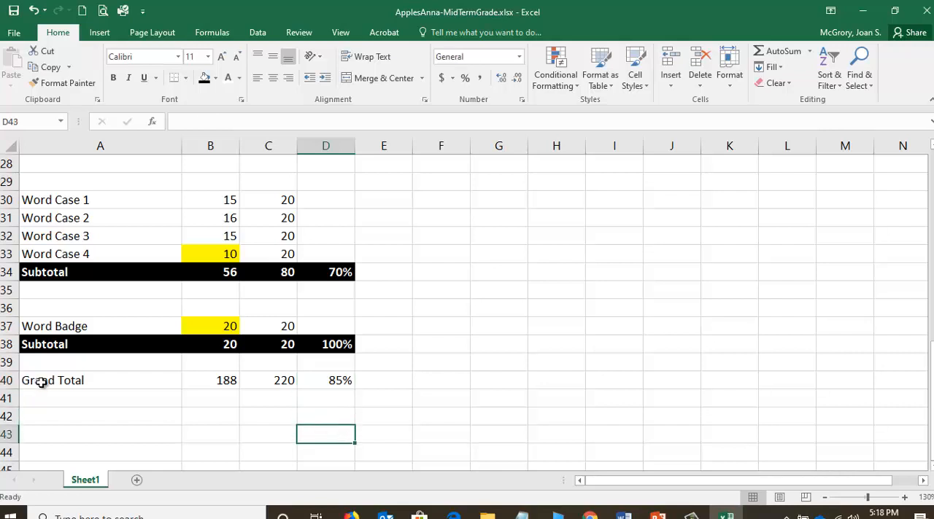
drag(42, 383, 342, 382)
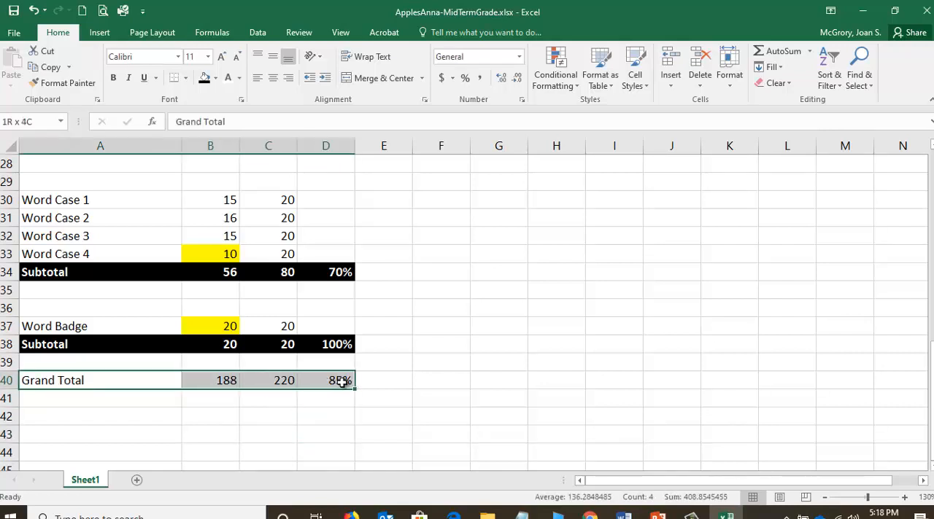
click(531, 364)
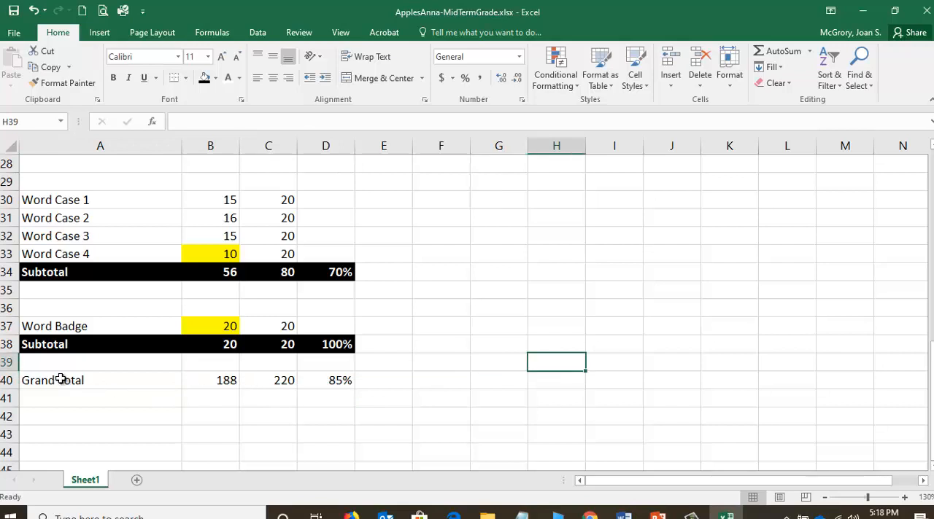
drag(61, 379, 363, 379)
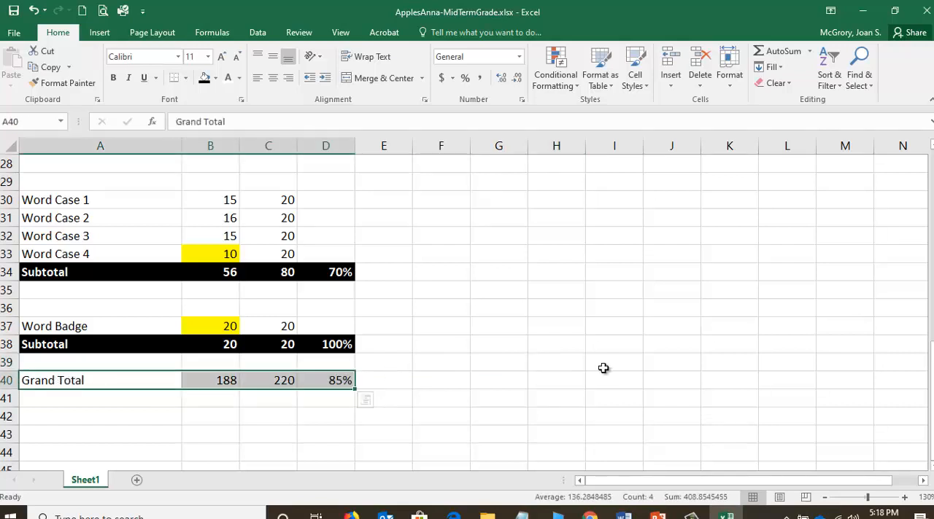
click(602, 369)
drag(52, 379, 309, 380)
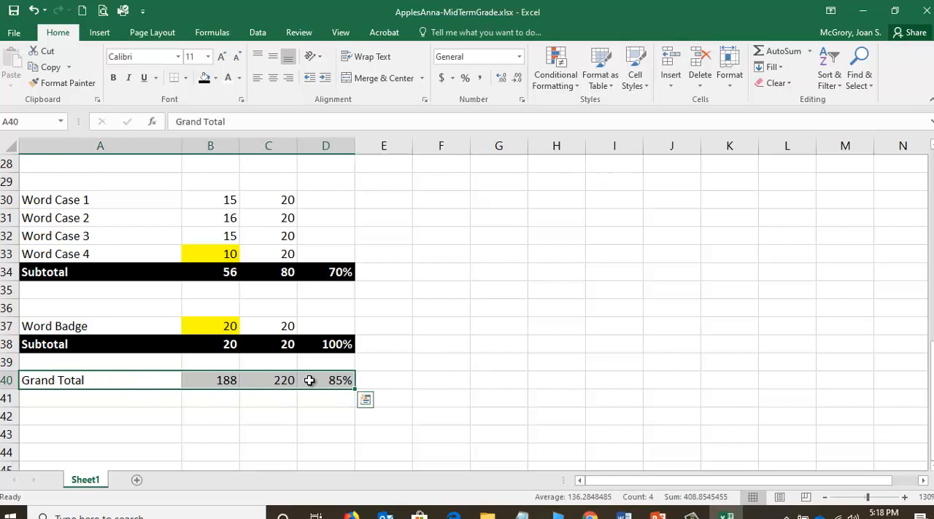
click(215, 79)
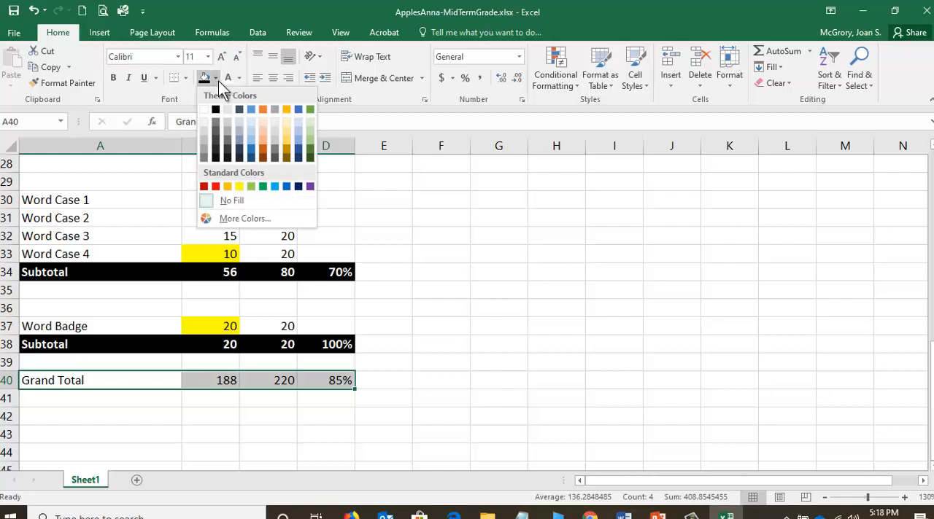
click(286, 108)
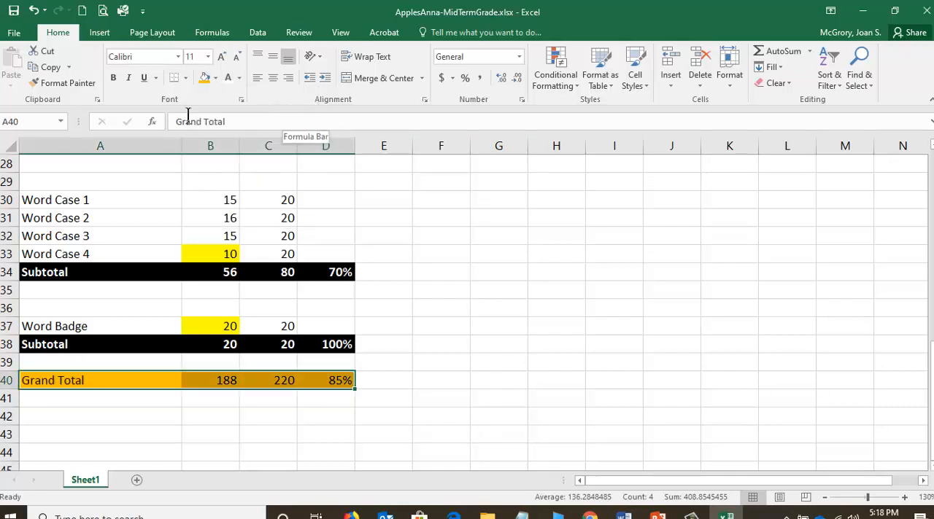
click(115, 80)
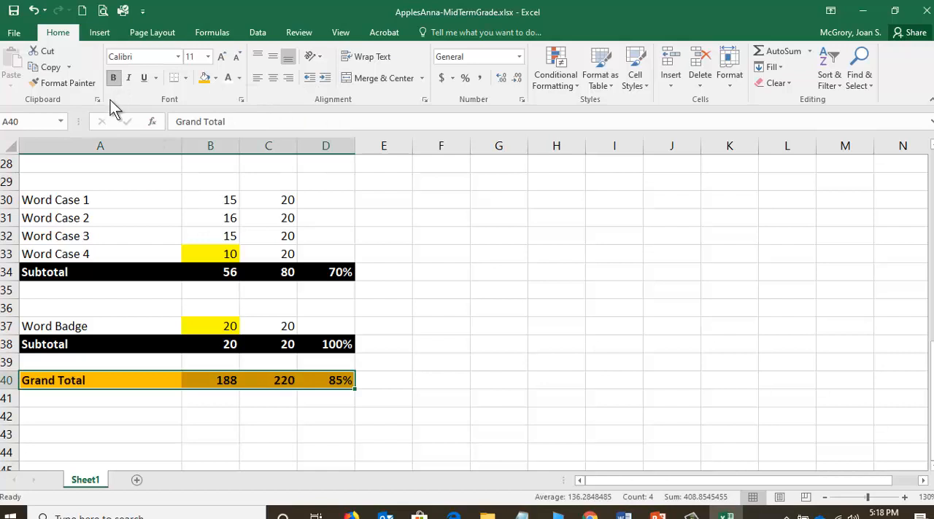
Set the Word Case 4 score in B33 to 20.
click(298, 423)
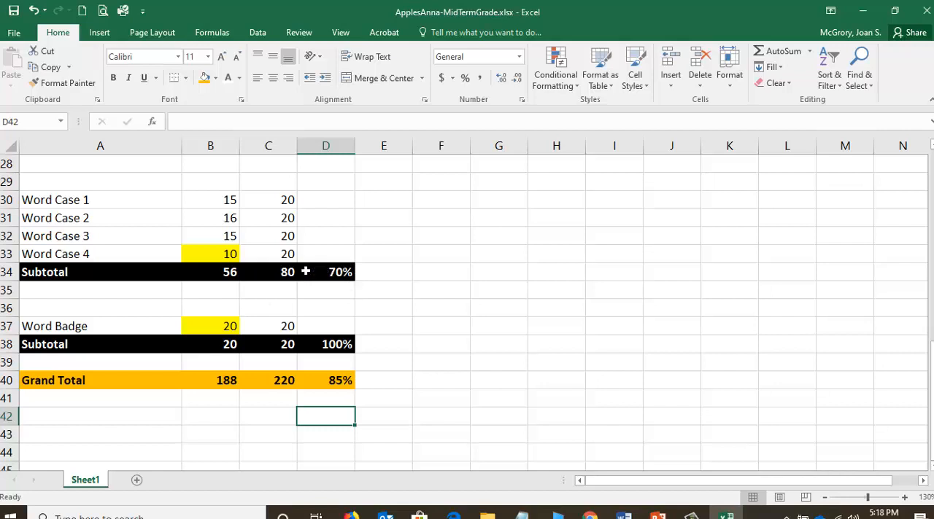
key(Up)
key(Up)
key(Up)
key(Up)
key(Up)
key(Up)
key(Up)
key(Up)
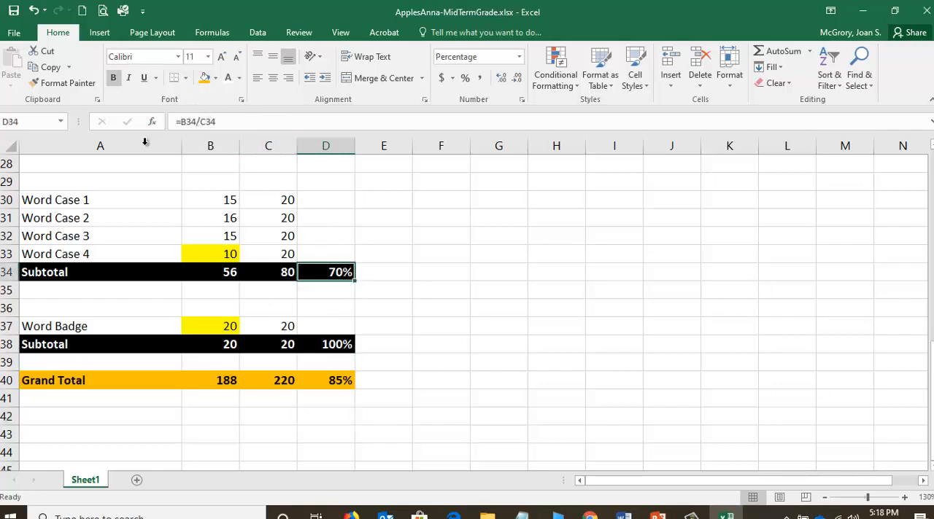
click(225, 272)
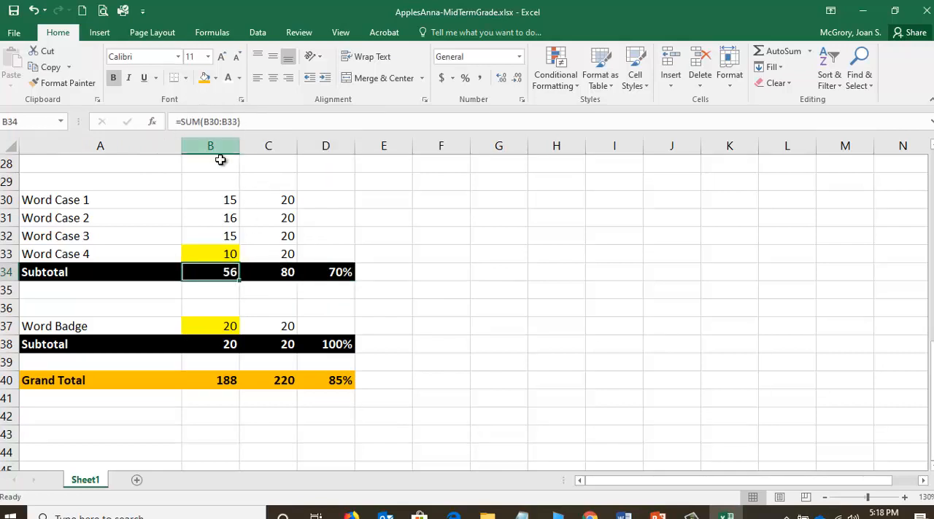
click(218, 253)
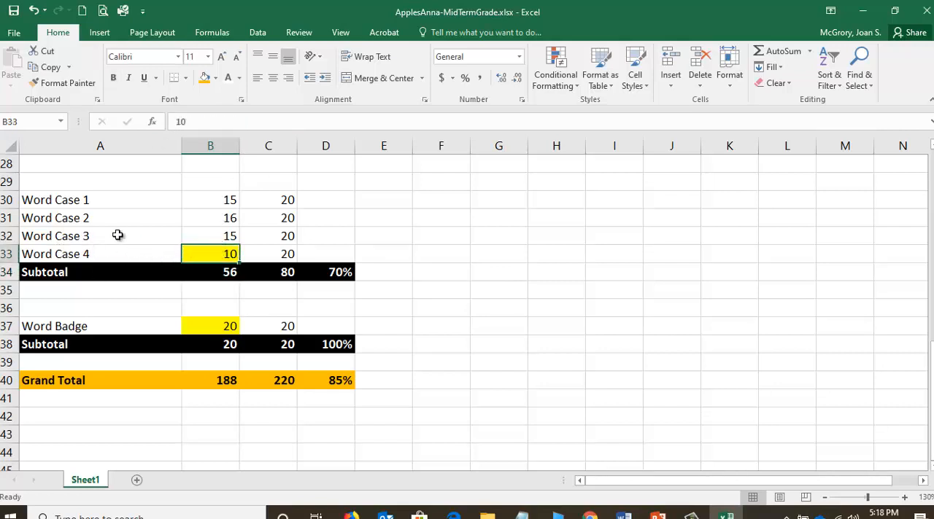
text(2)
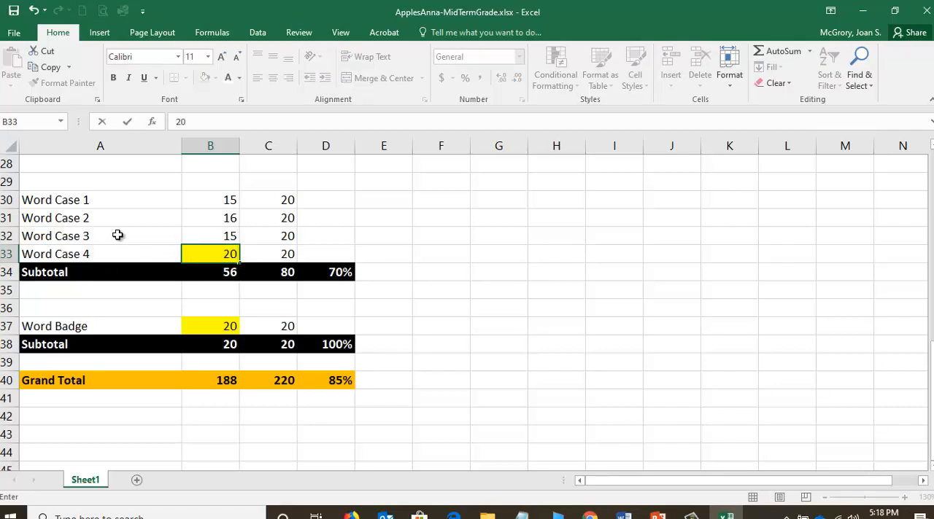
text(0)
key(Return)
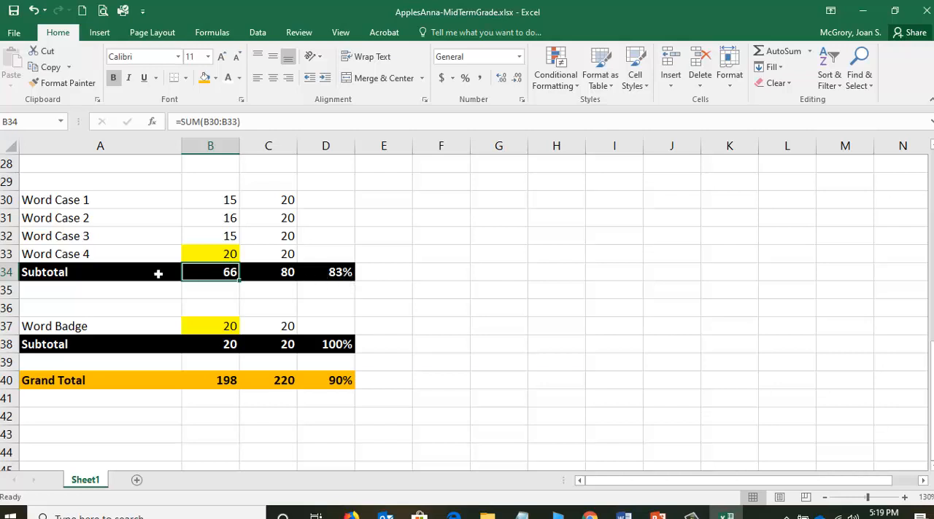
Check the Grand Total formulas in B40, C40 and D40, and close the workbook.
click(226, 386)
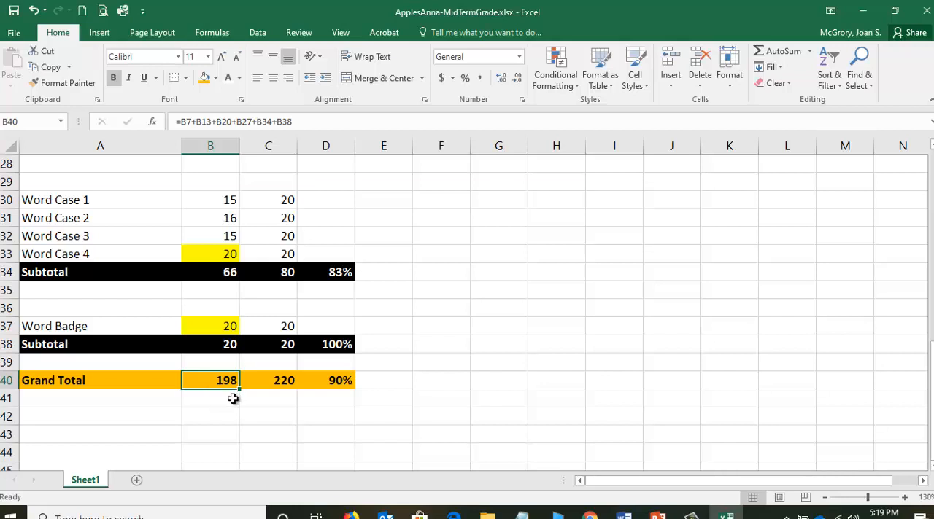
click(288, 381)
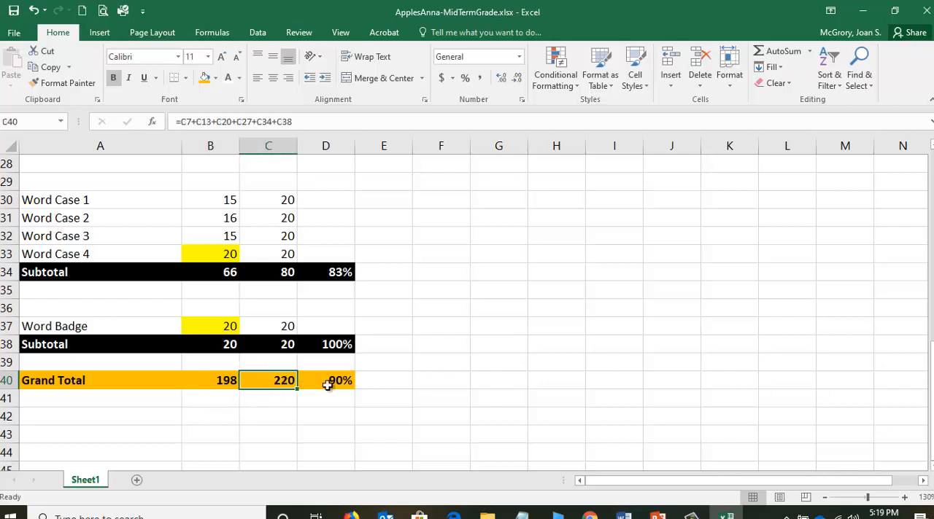
click(339, 382)
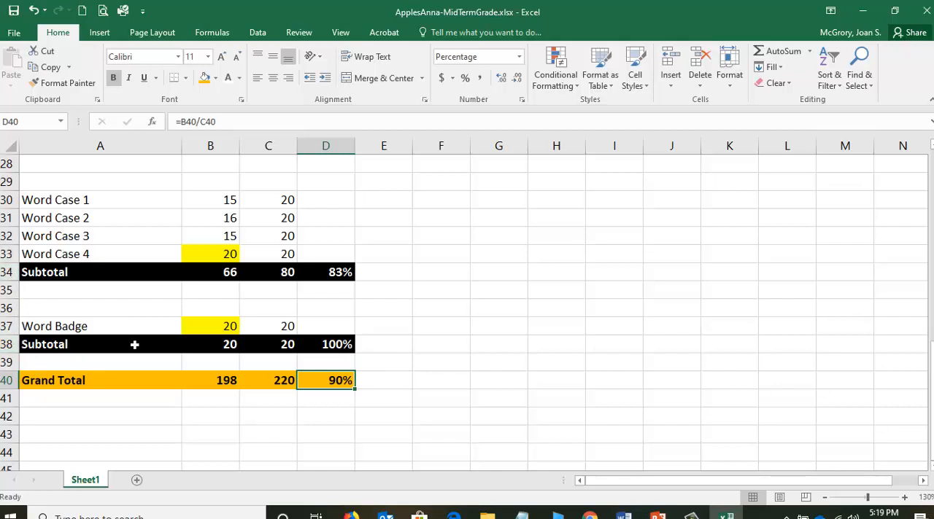
scroll(139, 343, up, 2)
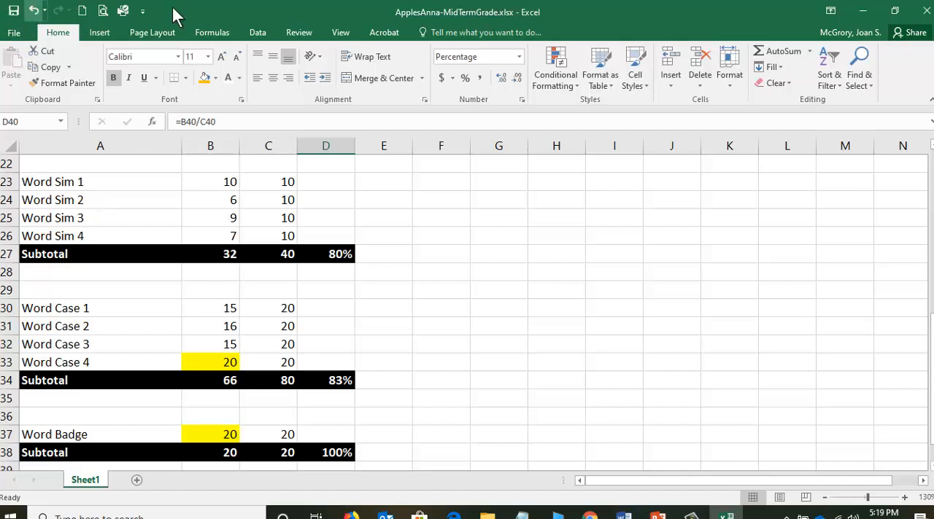
click(927, 11)
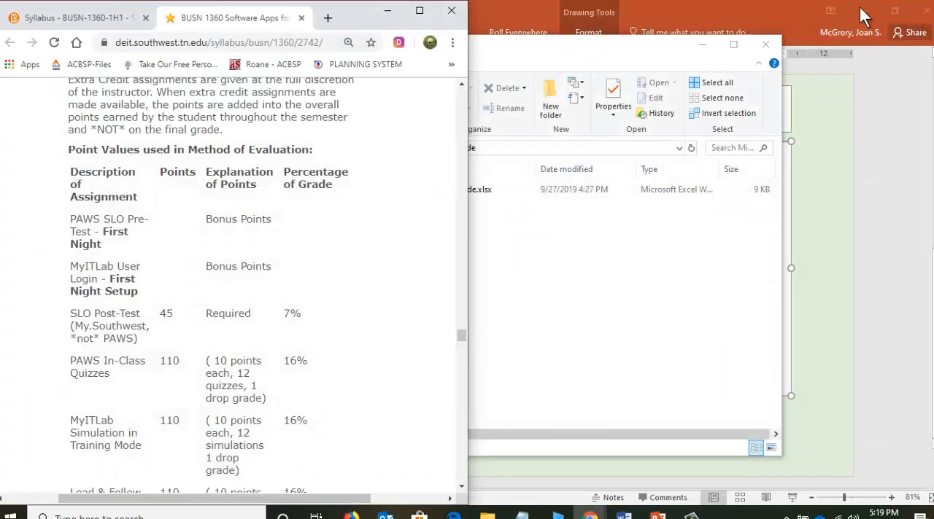
Switch to Chrome in a maximized window and close the BUSN 1360 syllabus page.
click(420, 11)
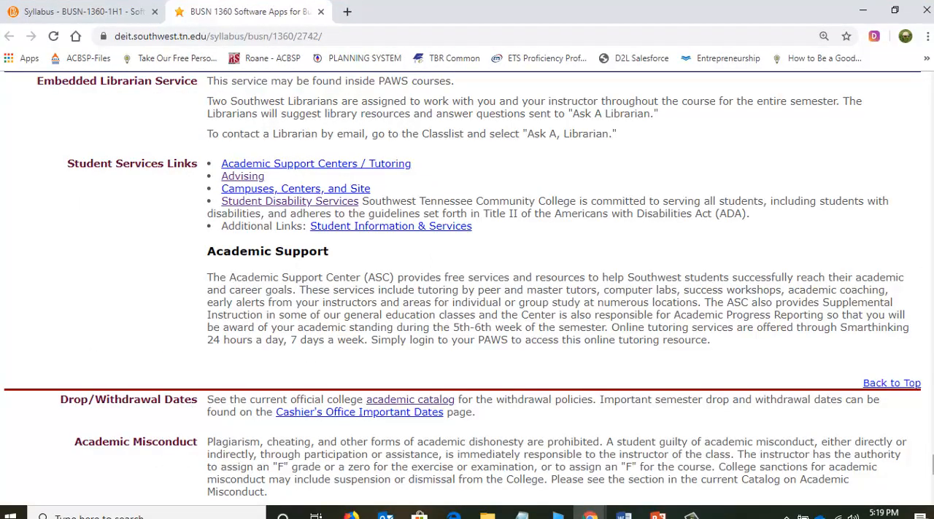
drag(932, 466, 909, 85)
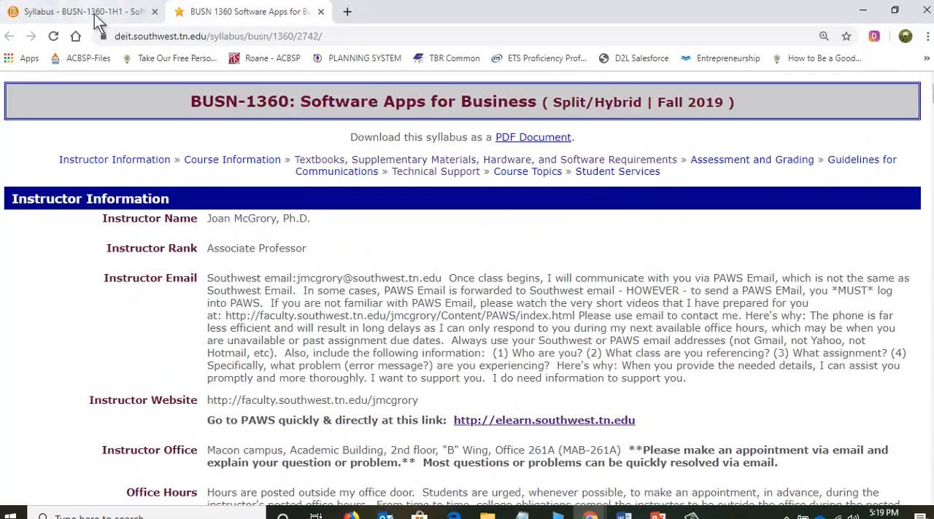
click(321, 11)
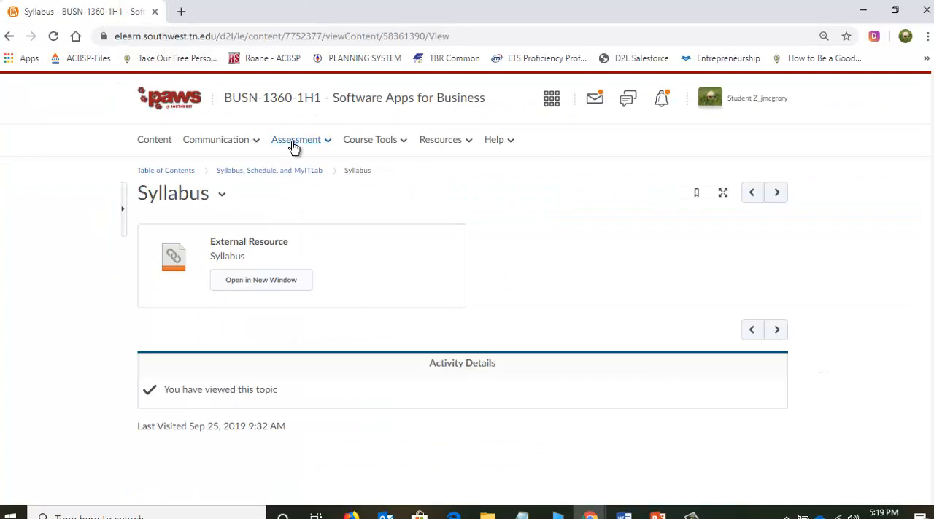
Open the Calculate Your Mid-Term Grade with Excel assignment from the course's assignments list on page 2.
click(291, 143)
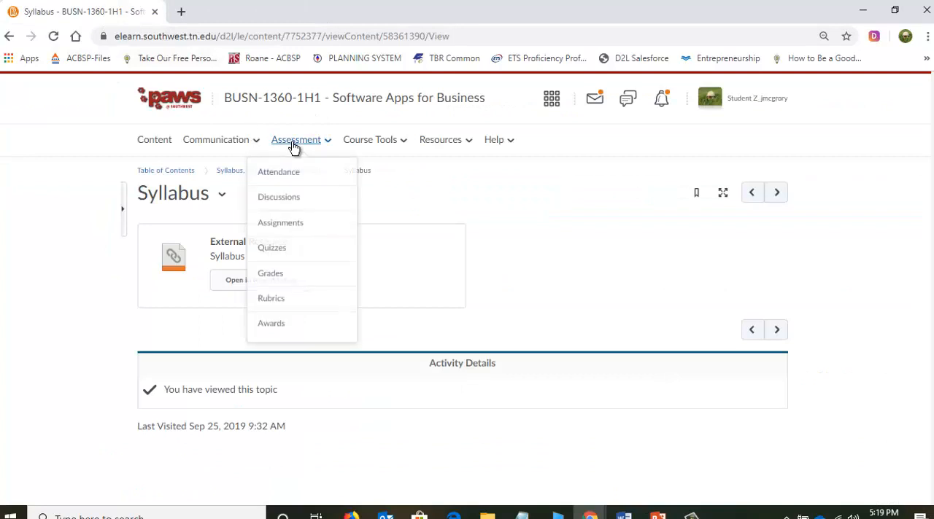
click(277, 232)
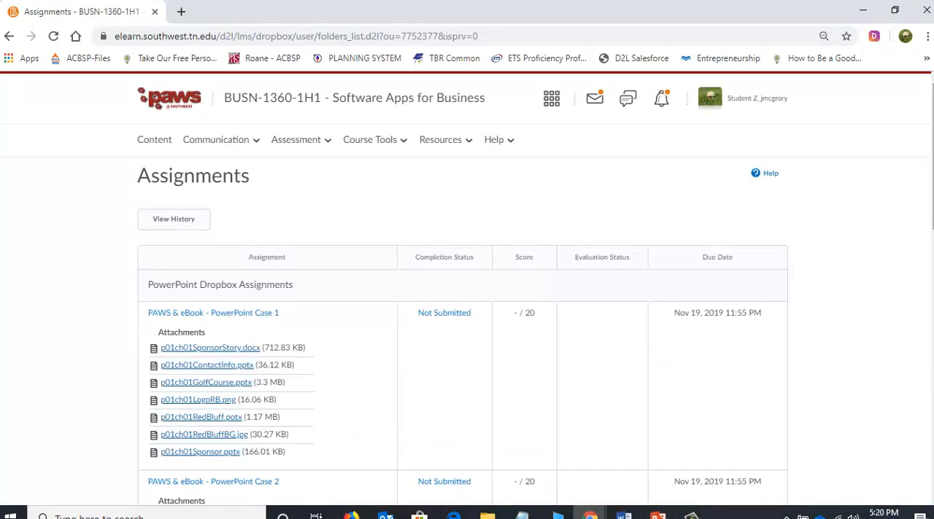
scroll(925, 250, down, 15)
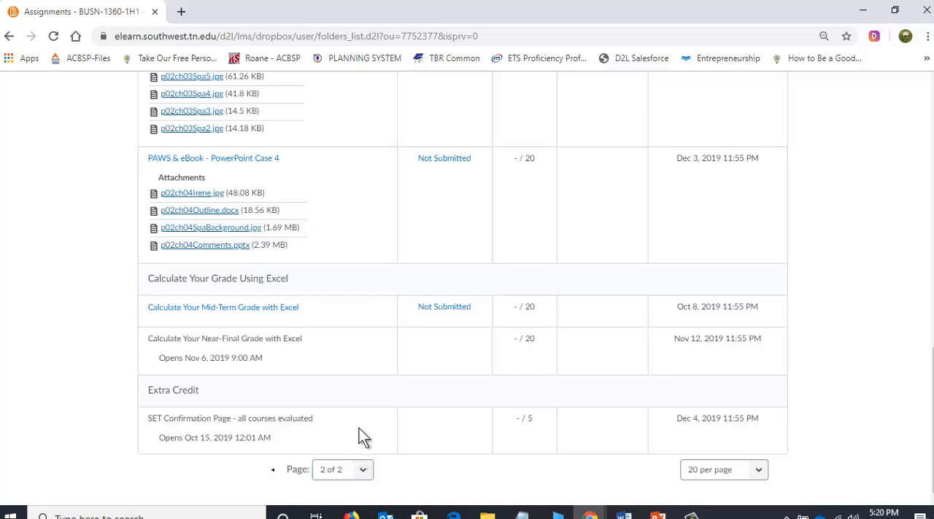
click(226, 308)
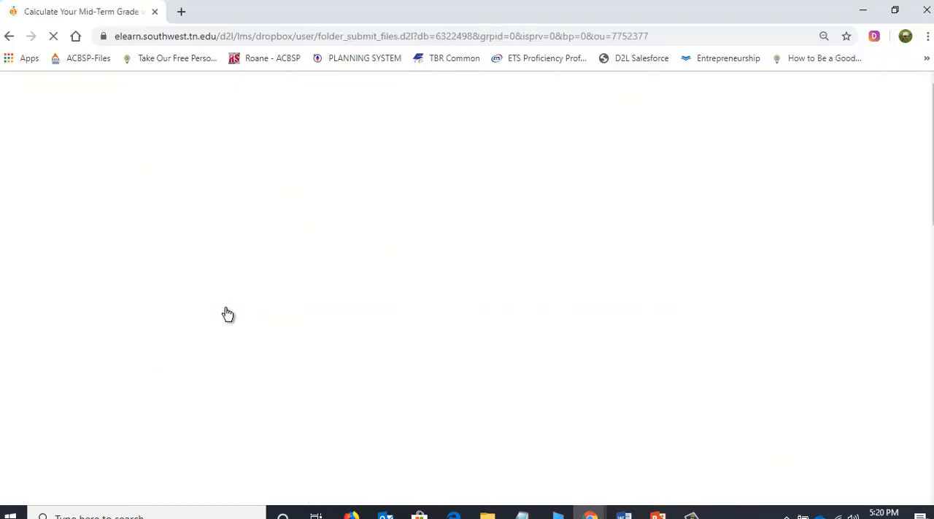
Start a file upload from the computer for the assignment and open the MidTermGrade folder on drive D:.
scroll(390, 350, down, 4)
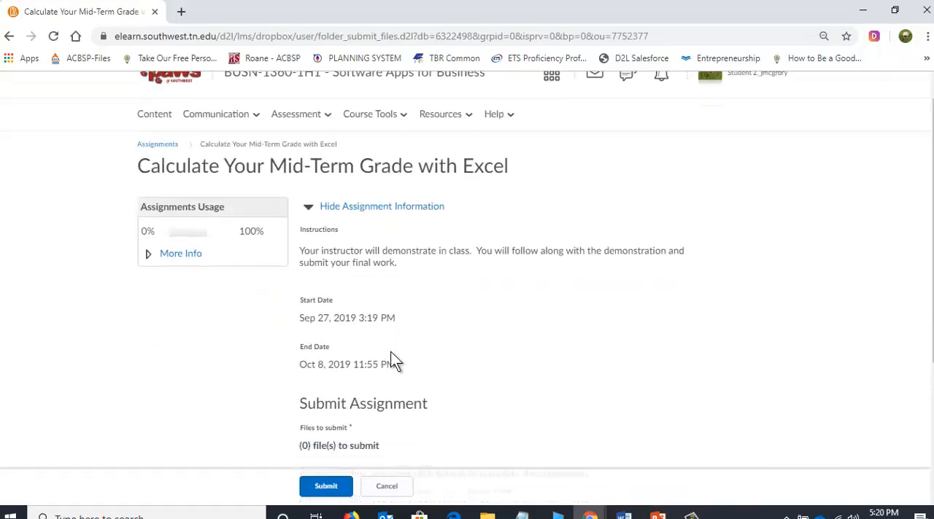
click(341, 284)
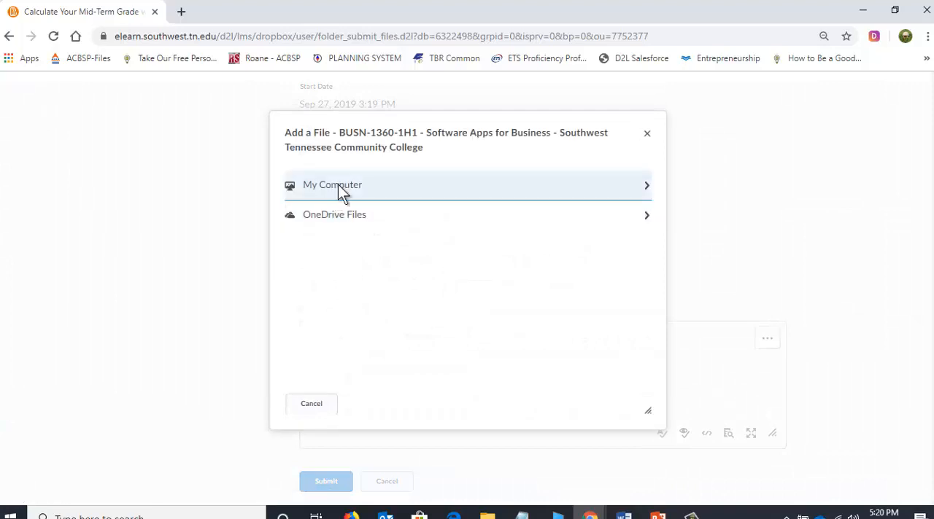
click(336, 186)
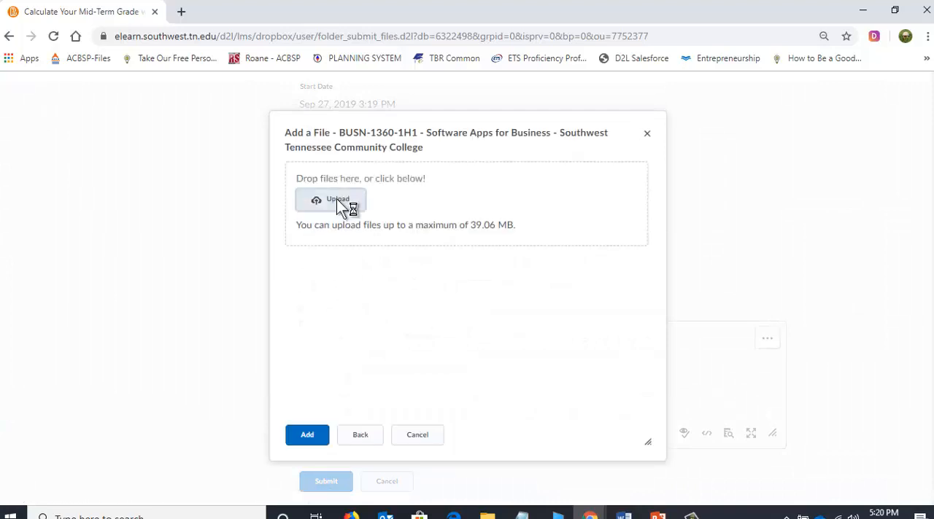
click(336, 199)
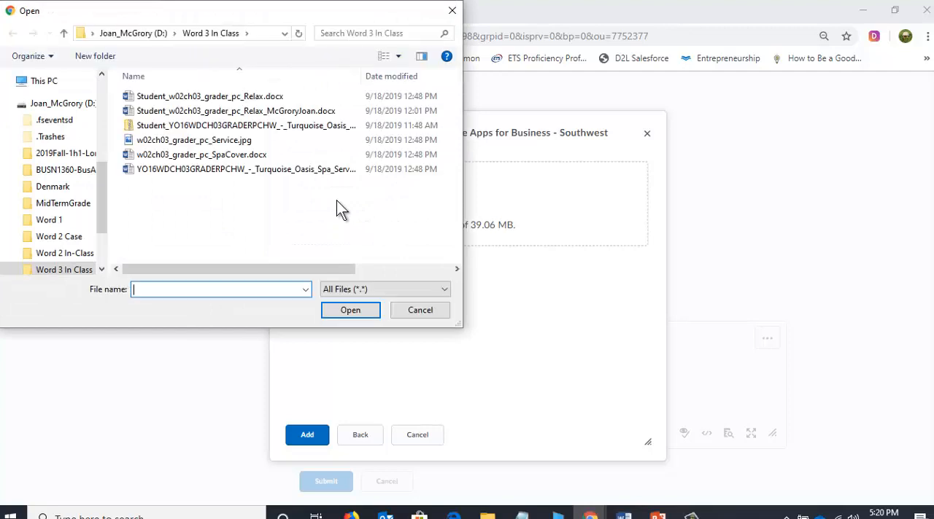
click(141, 37)
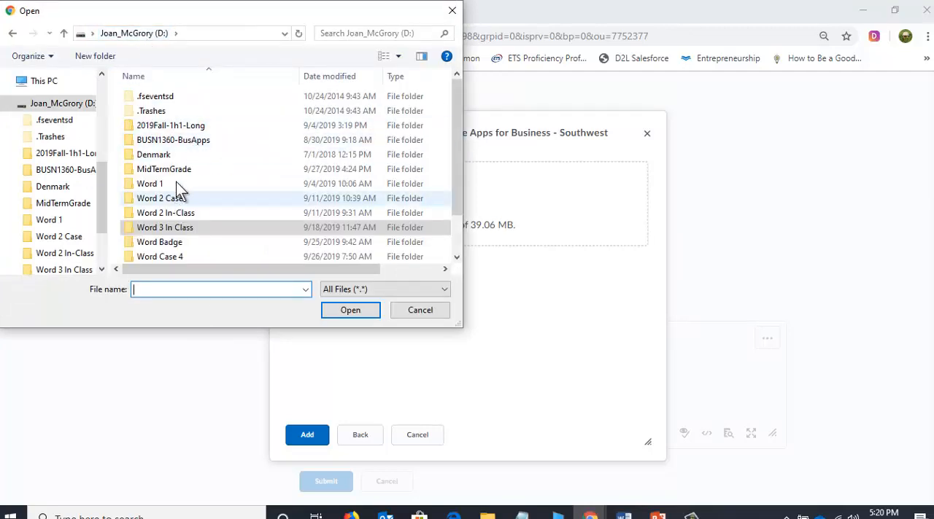
click(149, 173)
double_click(149, 173)
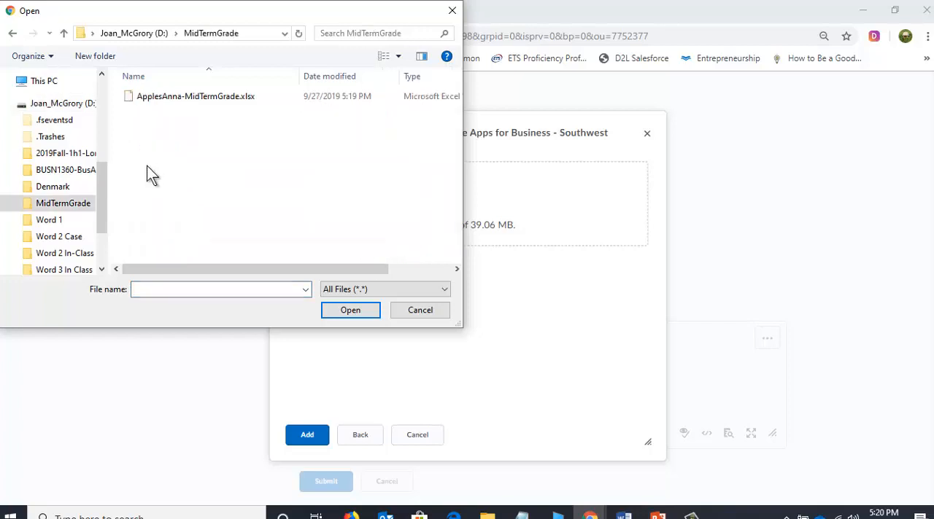
Attach the mid-term grade .xlsx workbook, submit the assignment and return to the assignments list.
click(190, 99)
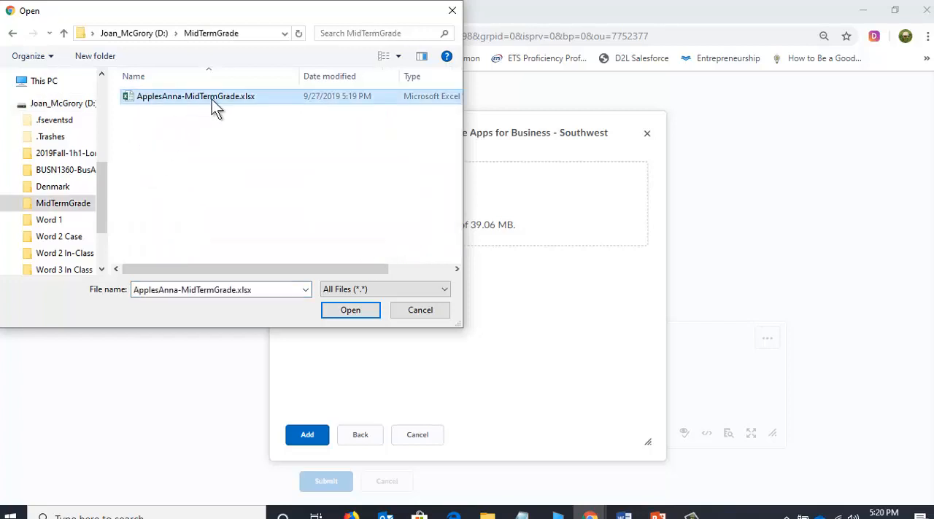
click(342, 313)
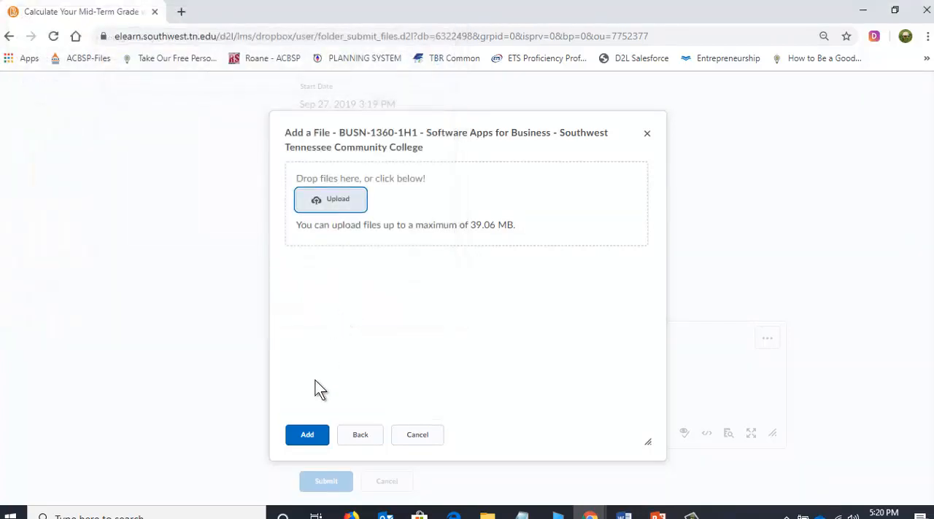
click(315, 440)
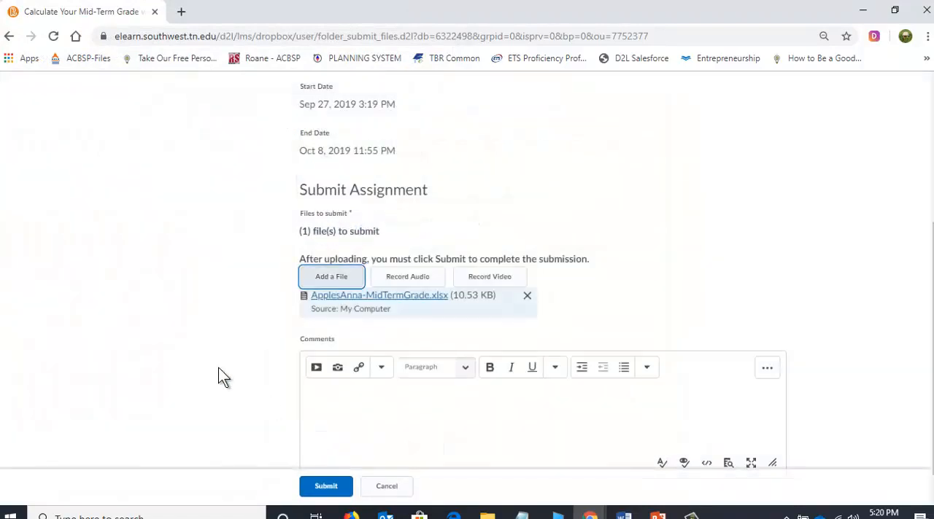
click(326, 483)
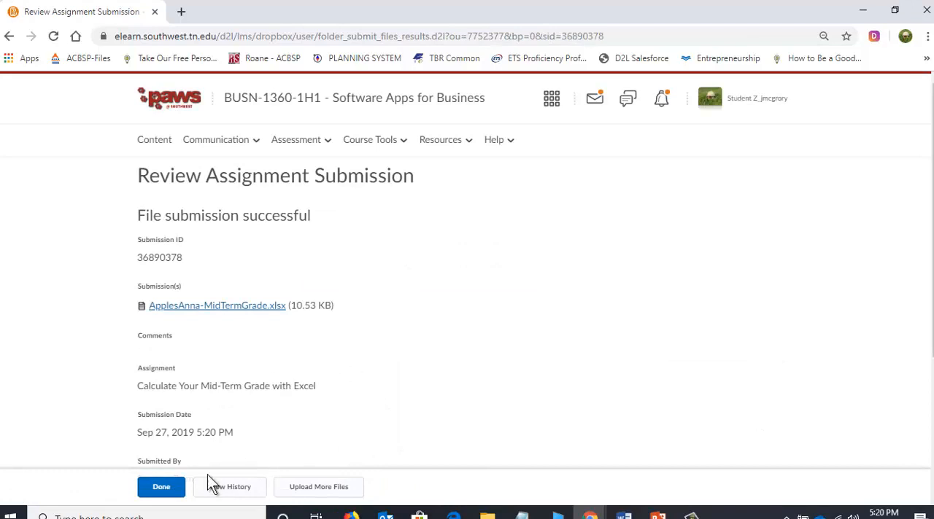
click(172, 488)
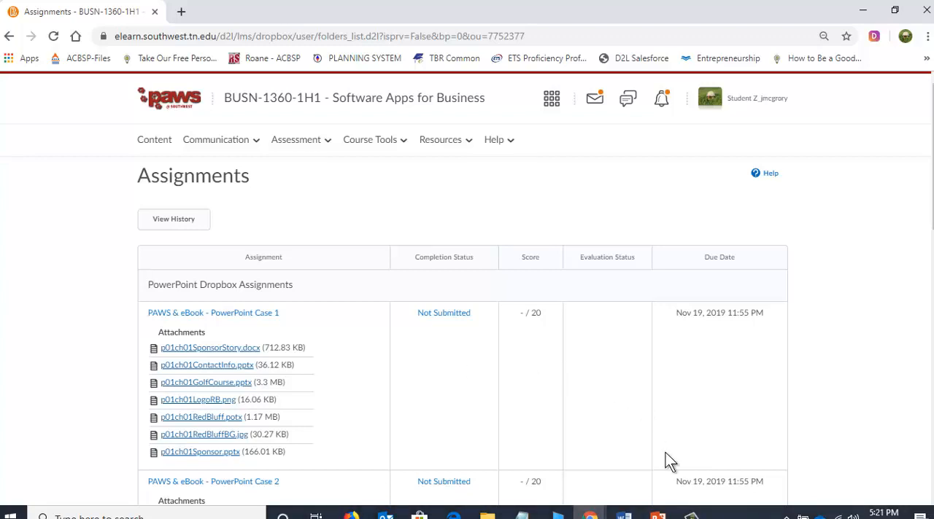
click(692, 513)
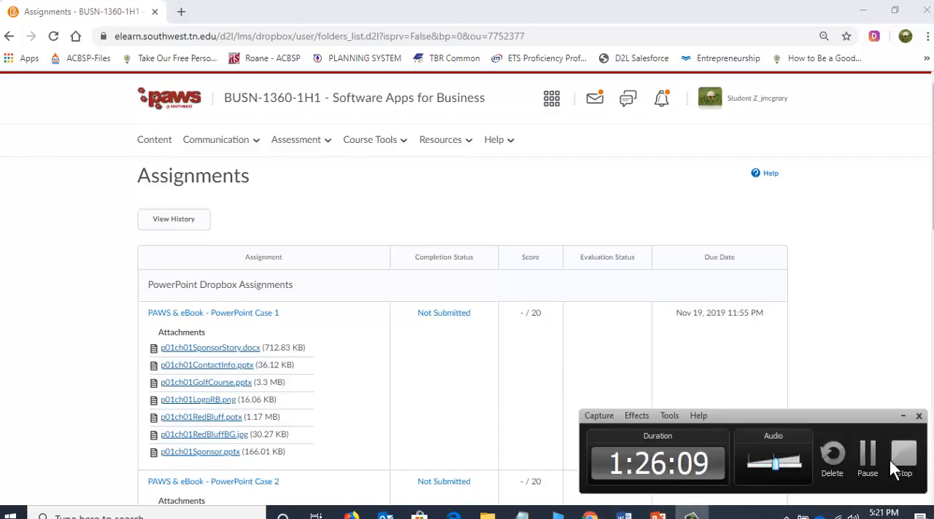